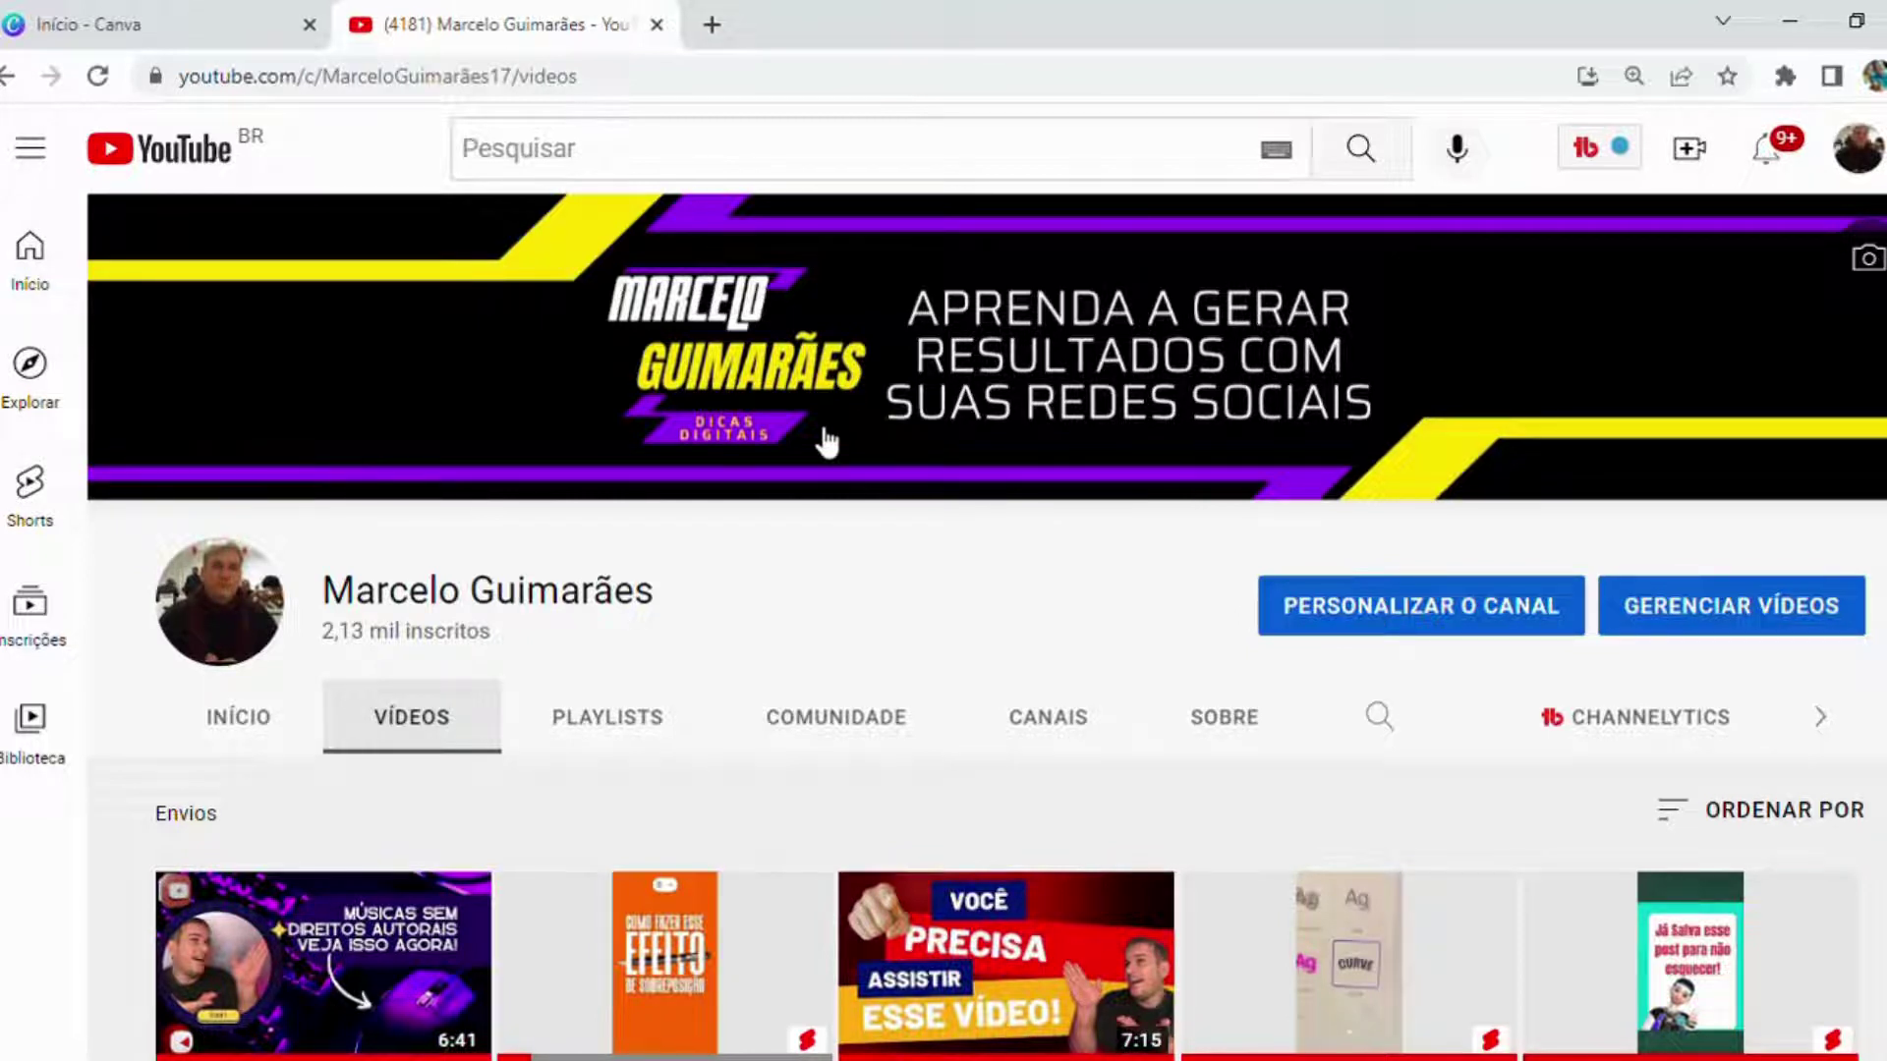
Step: Switch to Canva and look through the available design types, searching them for "you"
left_click(214, 22)
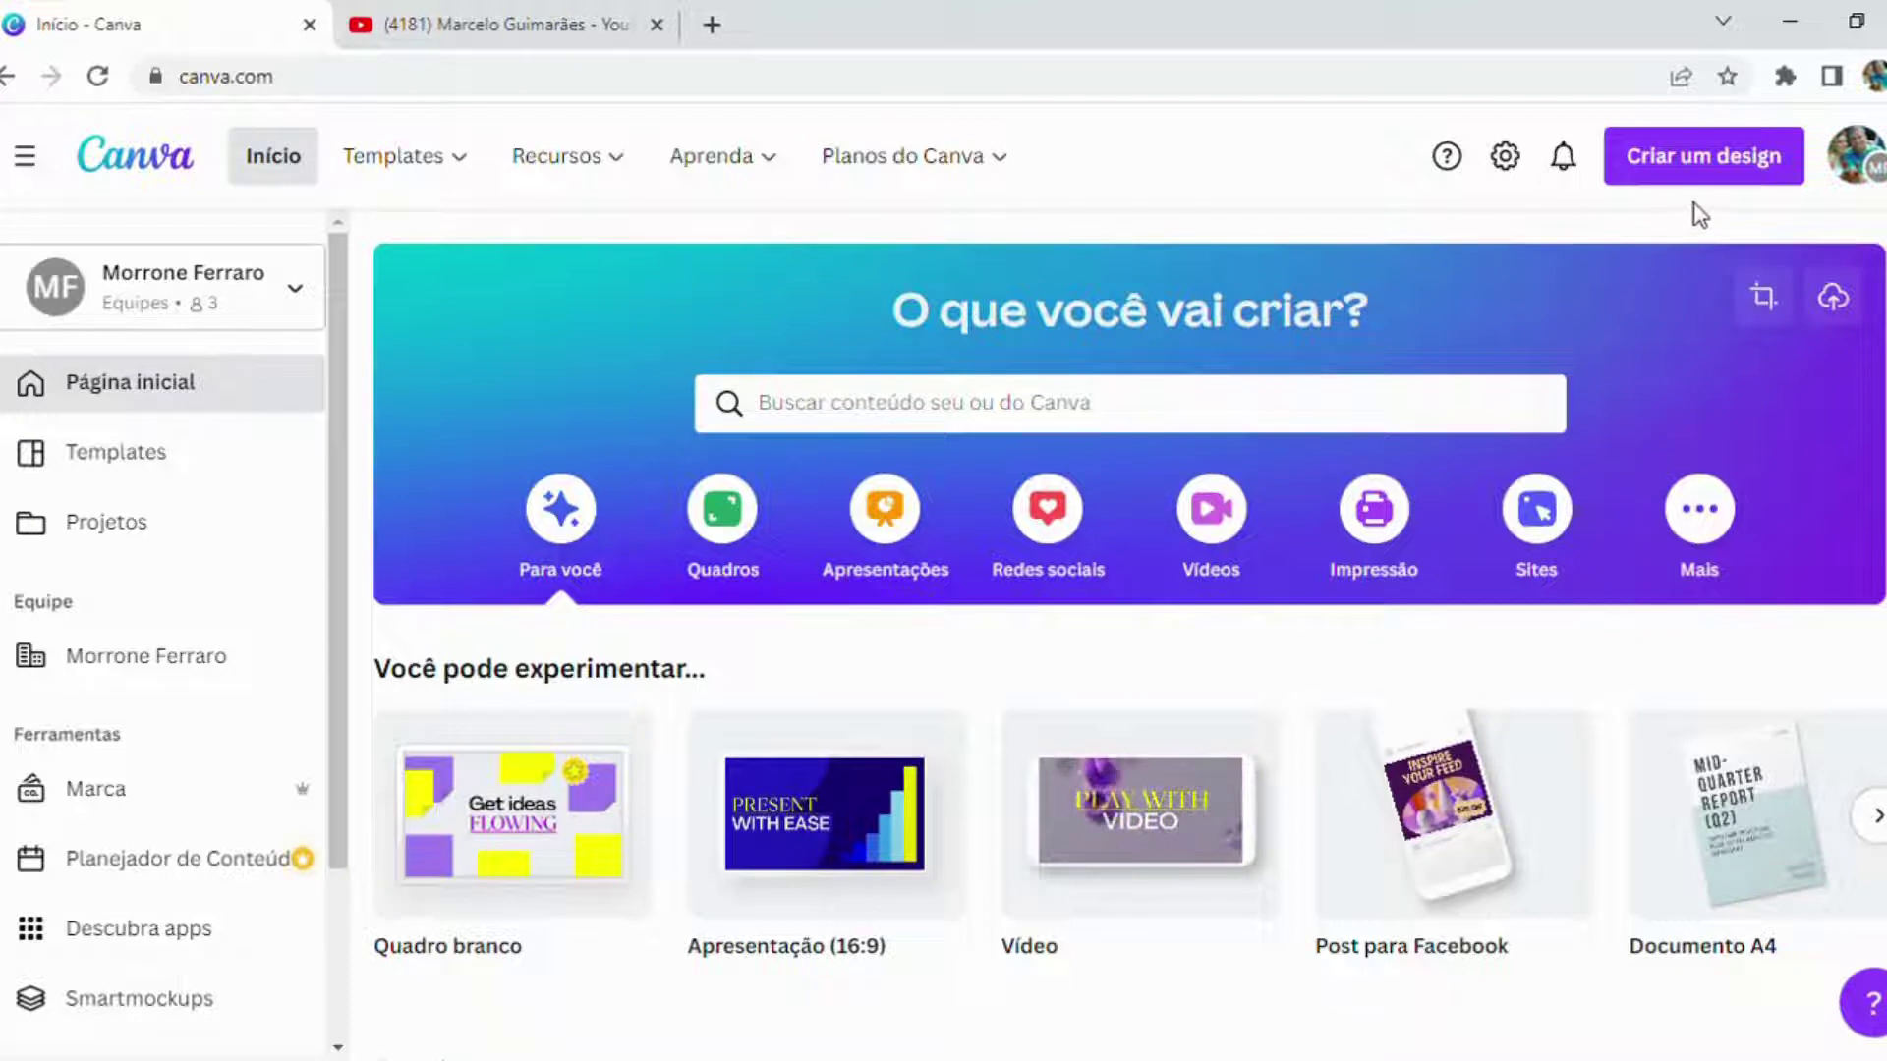
left_click(1725, 192)
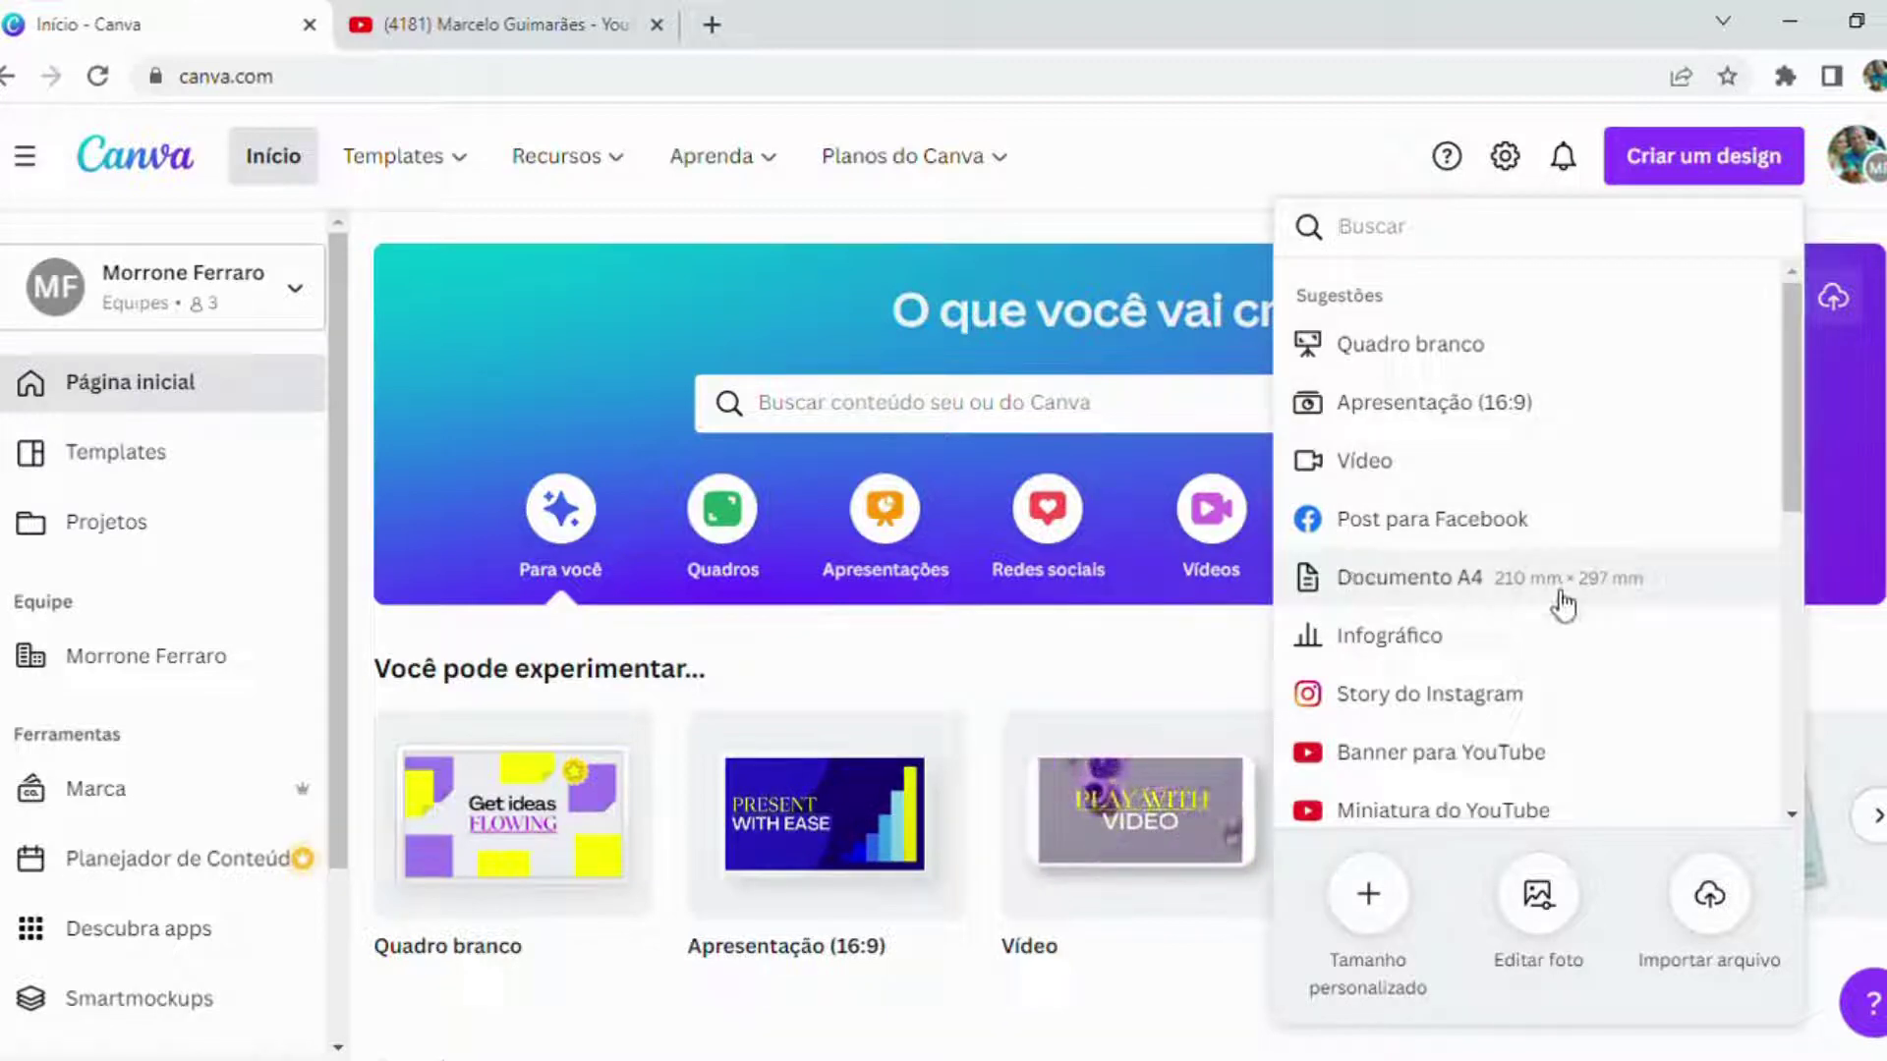
scroll(1550, 611, "down", 3)
scroll(1454, 304, "up", 3)
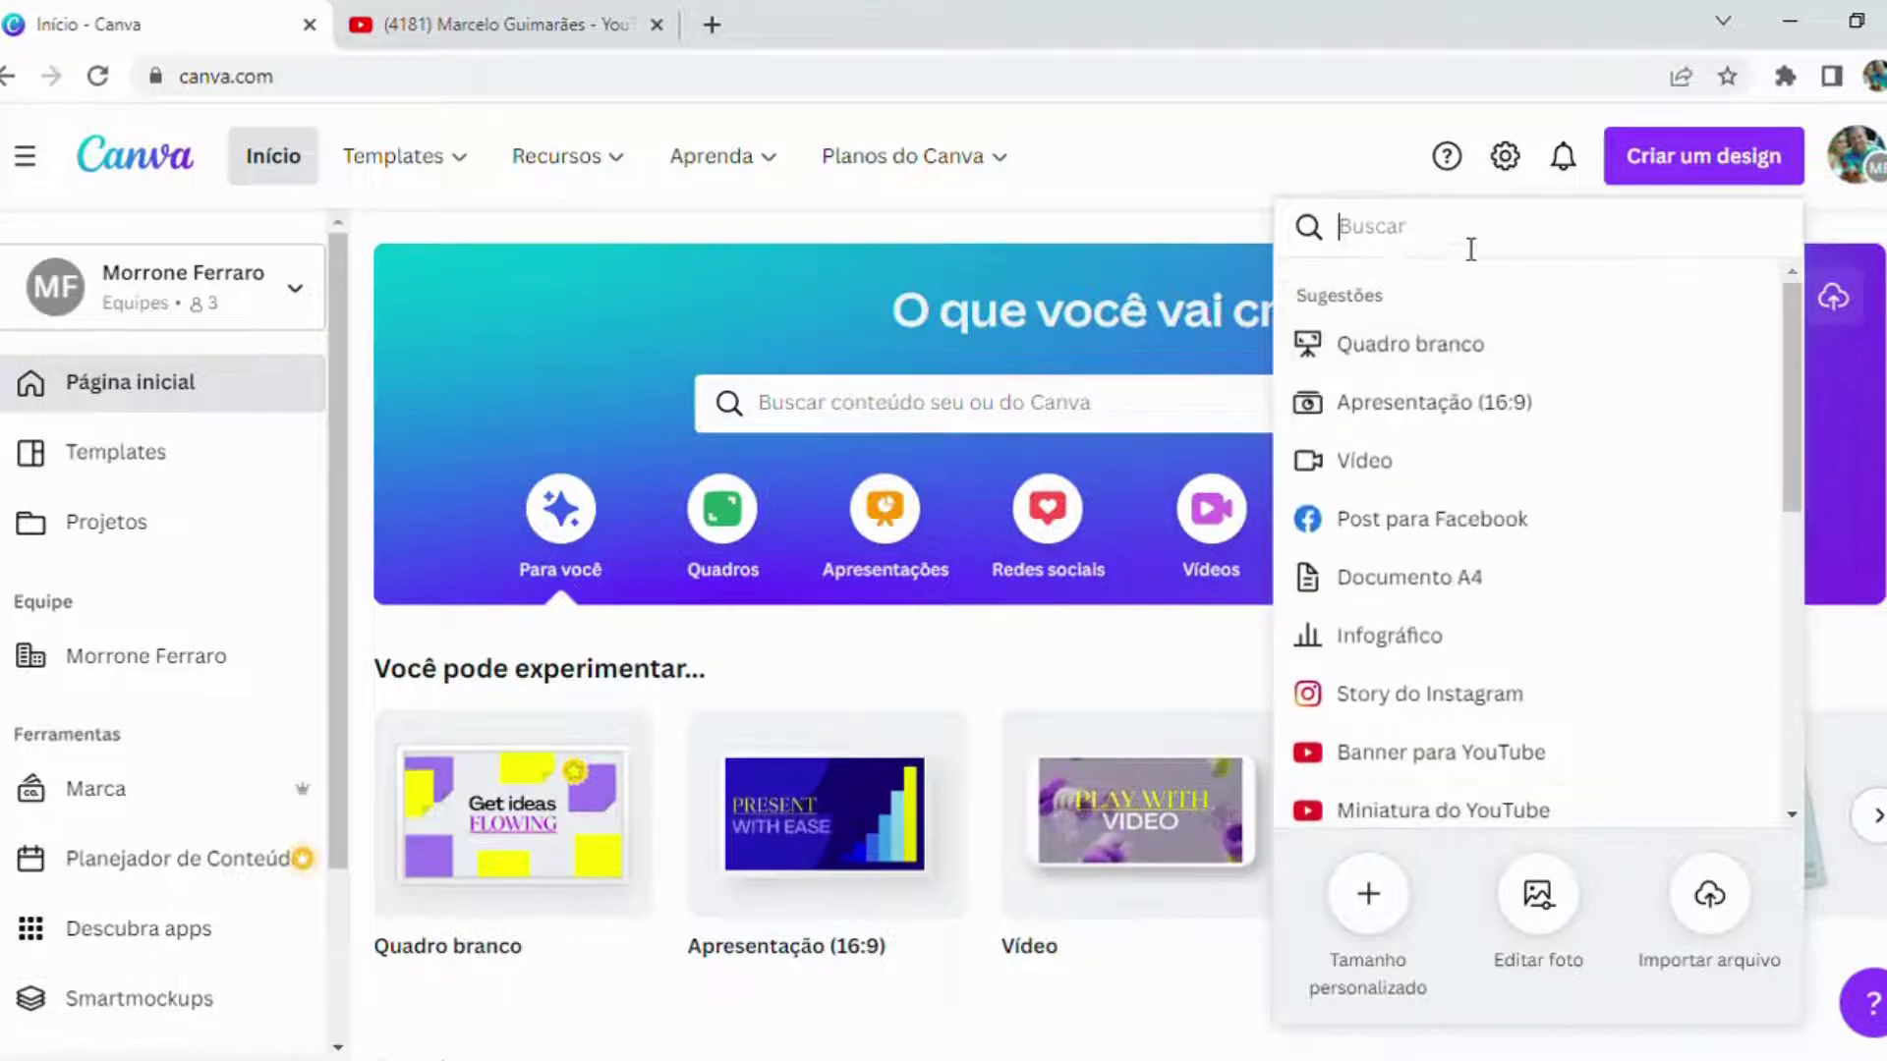
type("you")
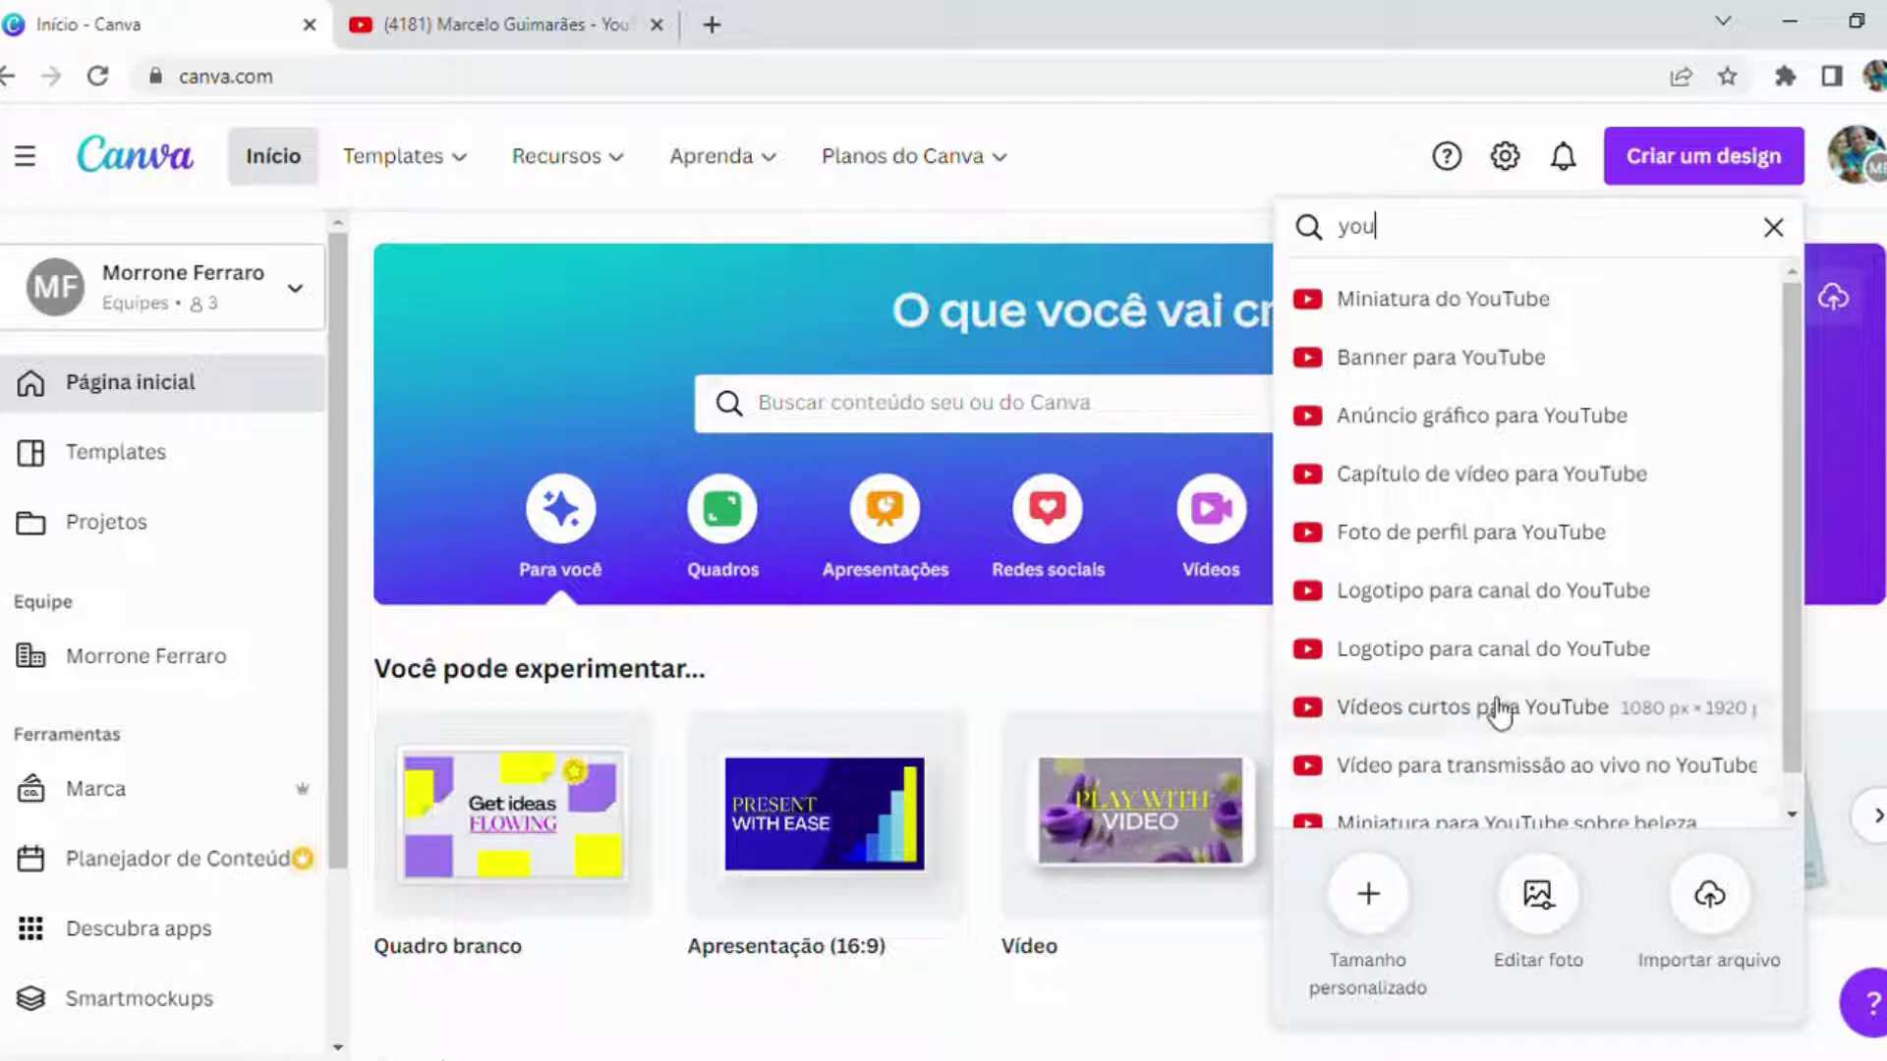
scroll(1501, 705, "down", 1)
scroll(1498, 709, "up", 1)
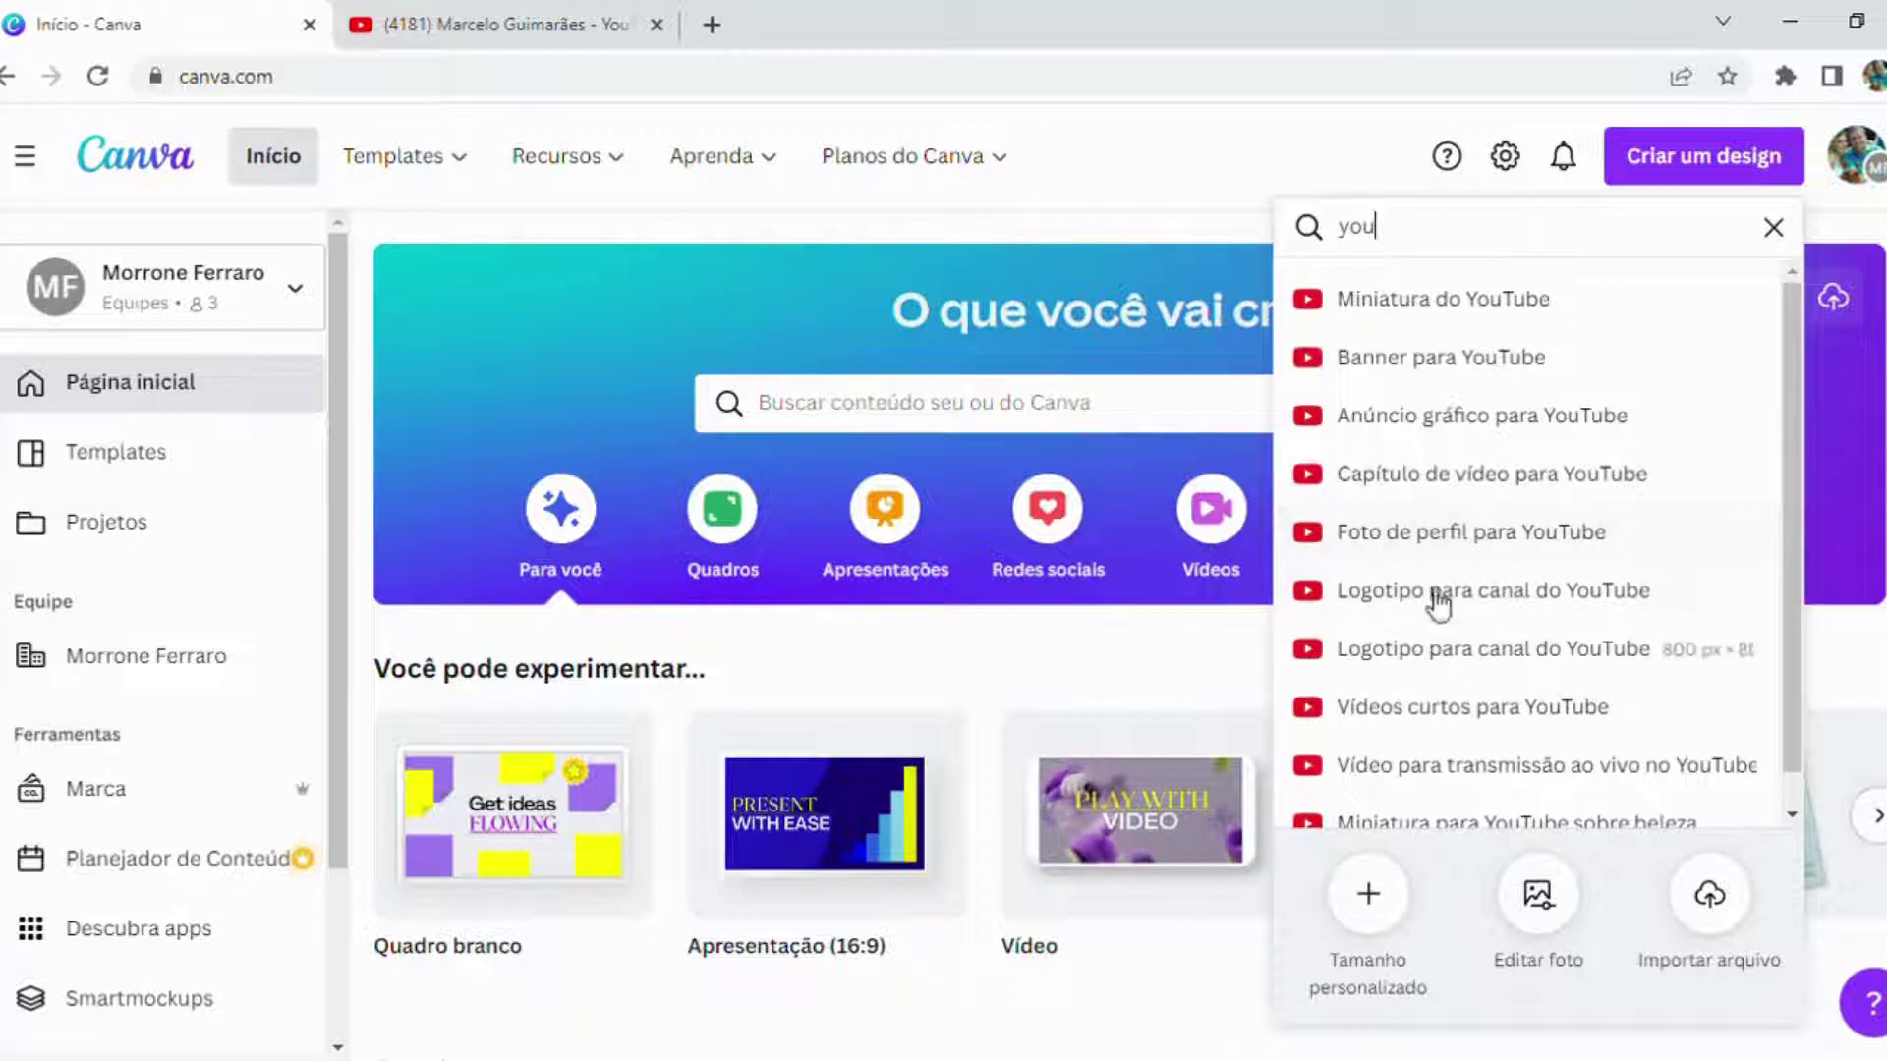
left_click(1147, 150)
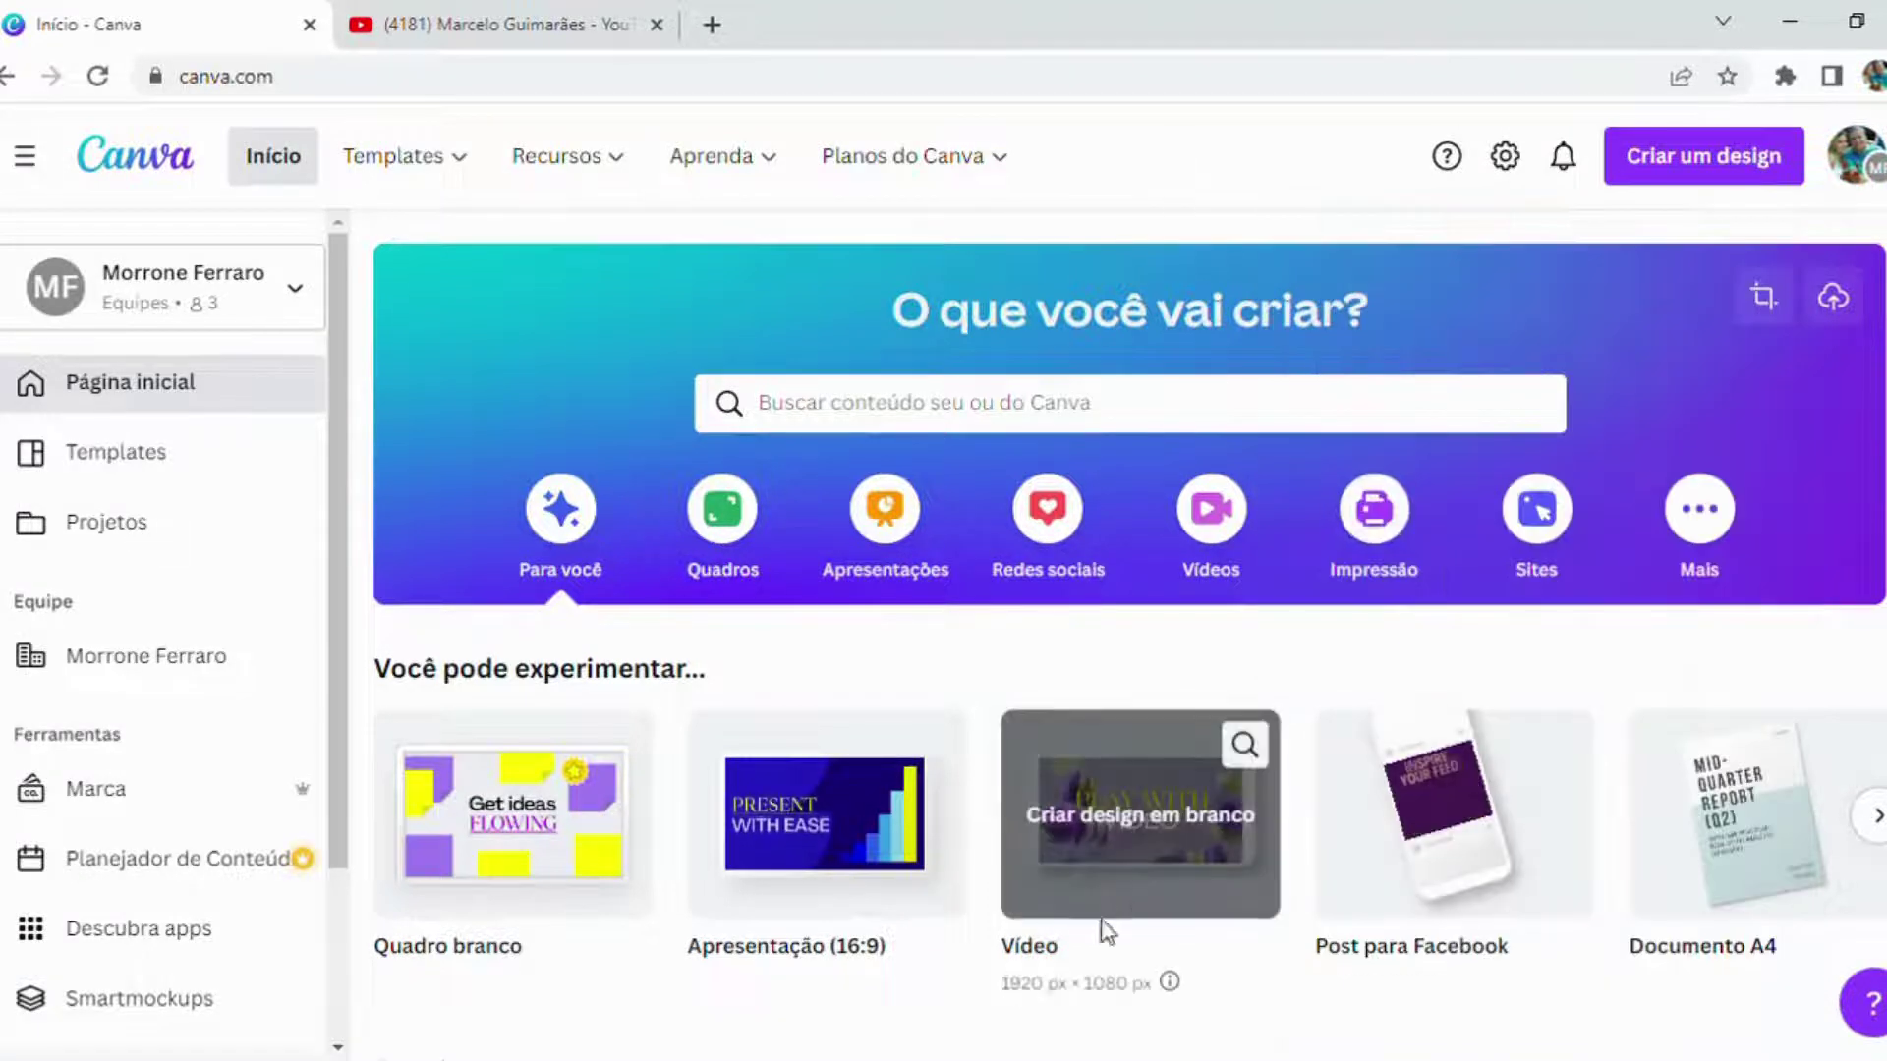
Step: Create a blank 1920 × 1080 px video design and look through the video templates offered for it
left_click(1132, 855)
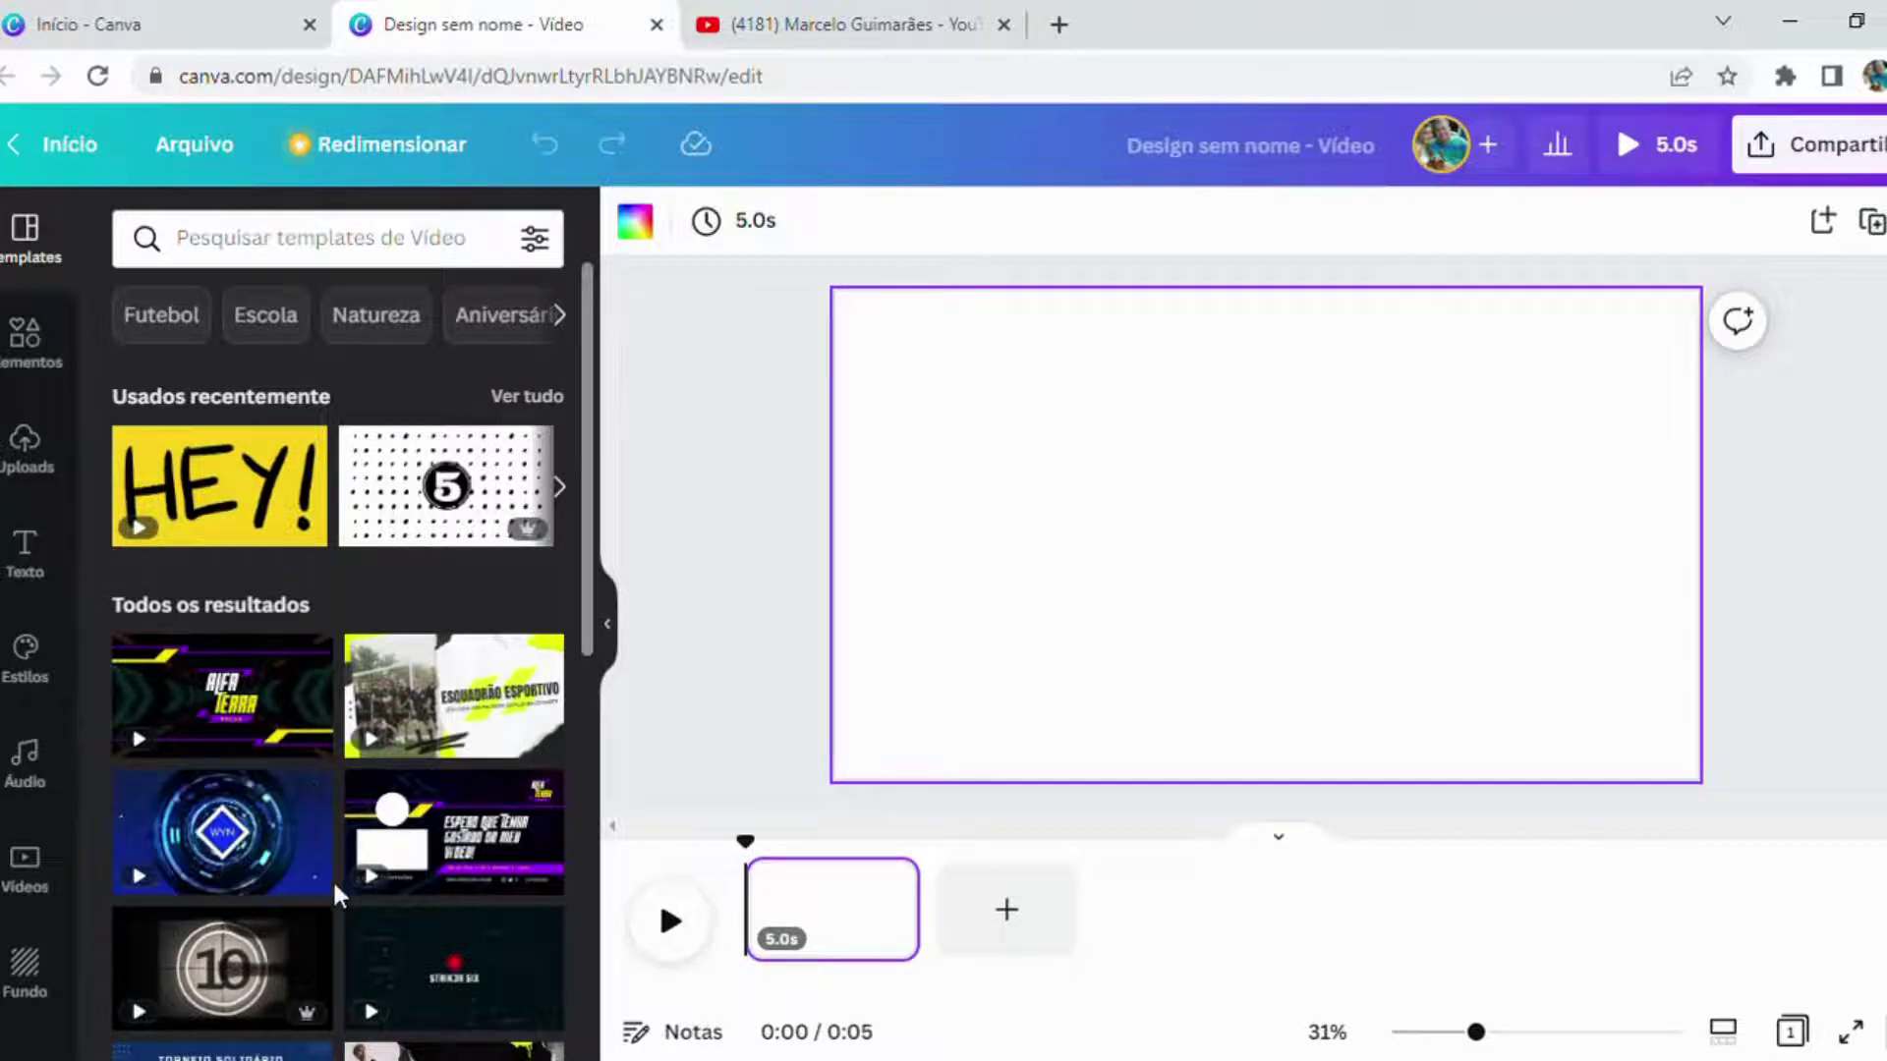
scroll(333, 878, "down", 6)
scroll(332, 879, "down", 3)
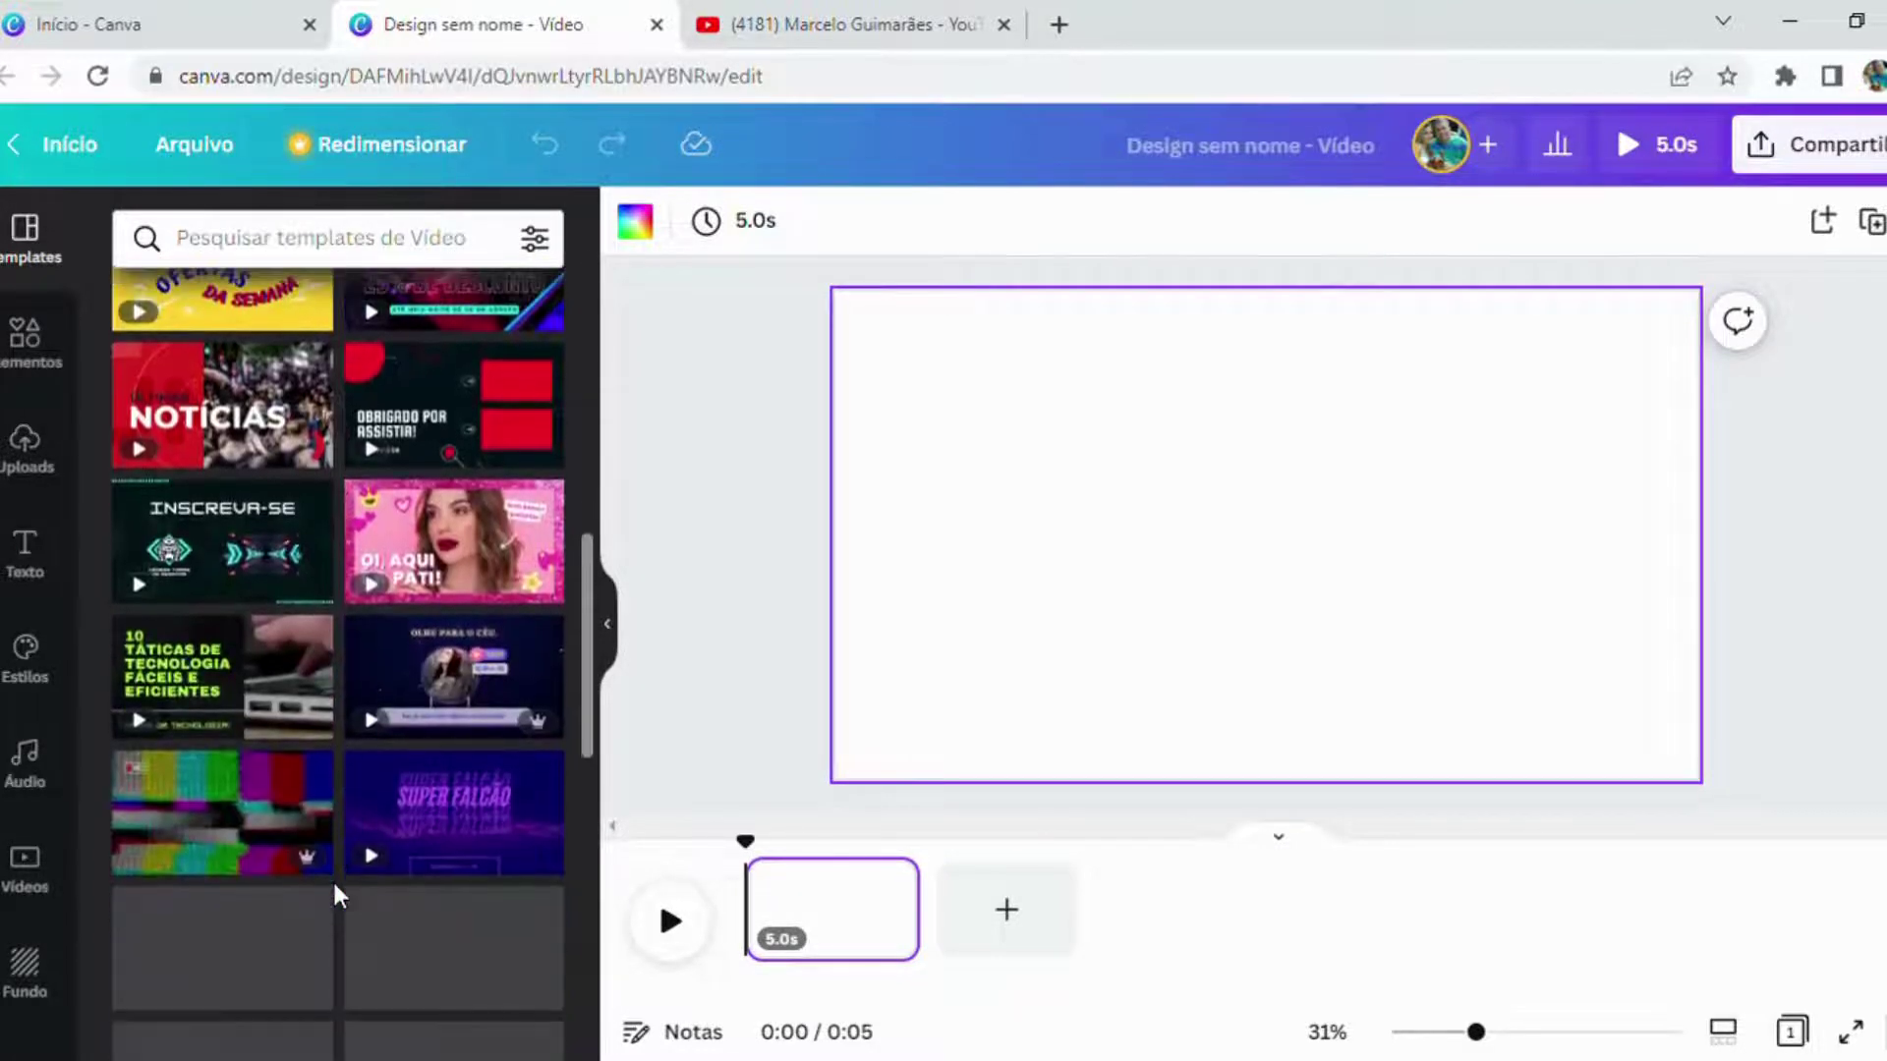
scroll(337, 888, "up", 9)
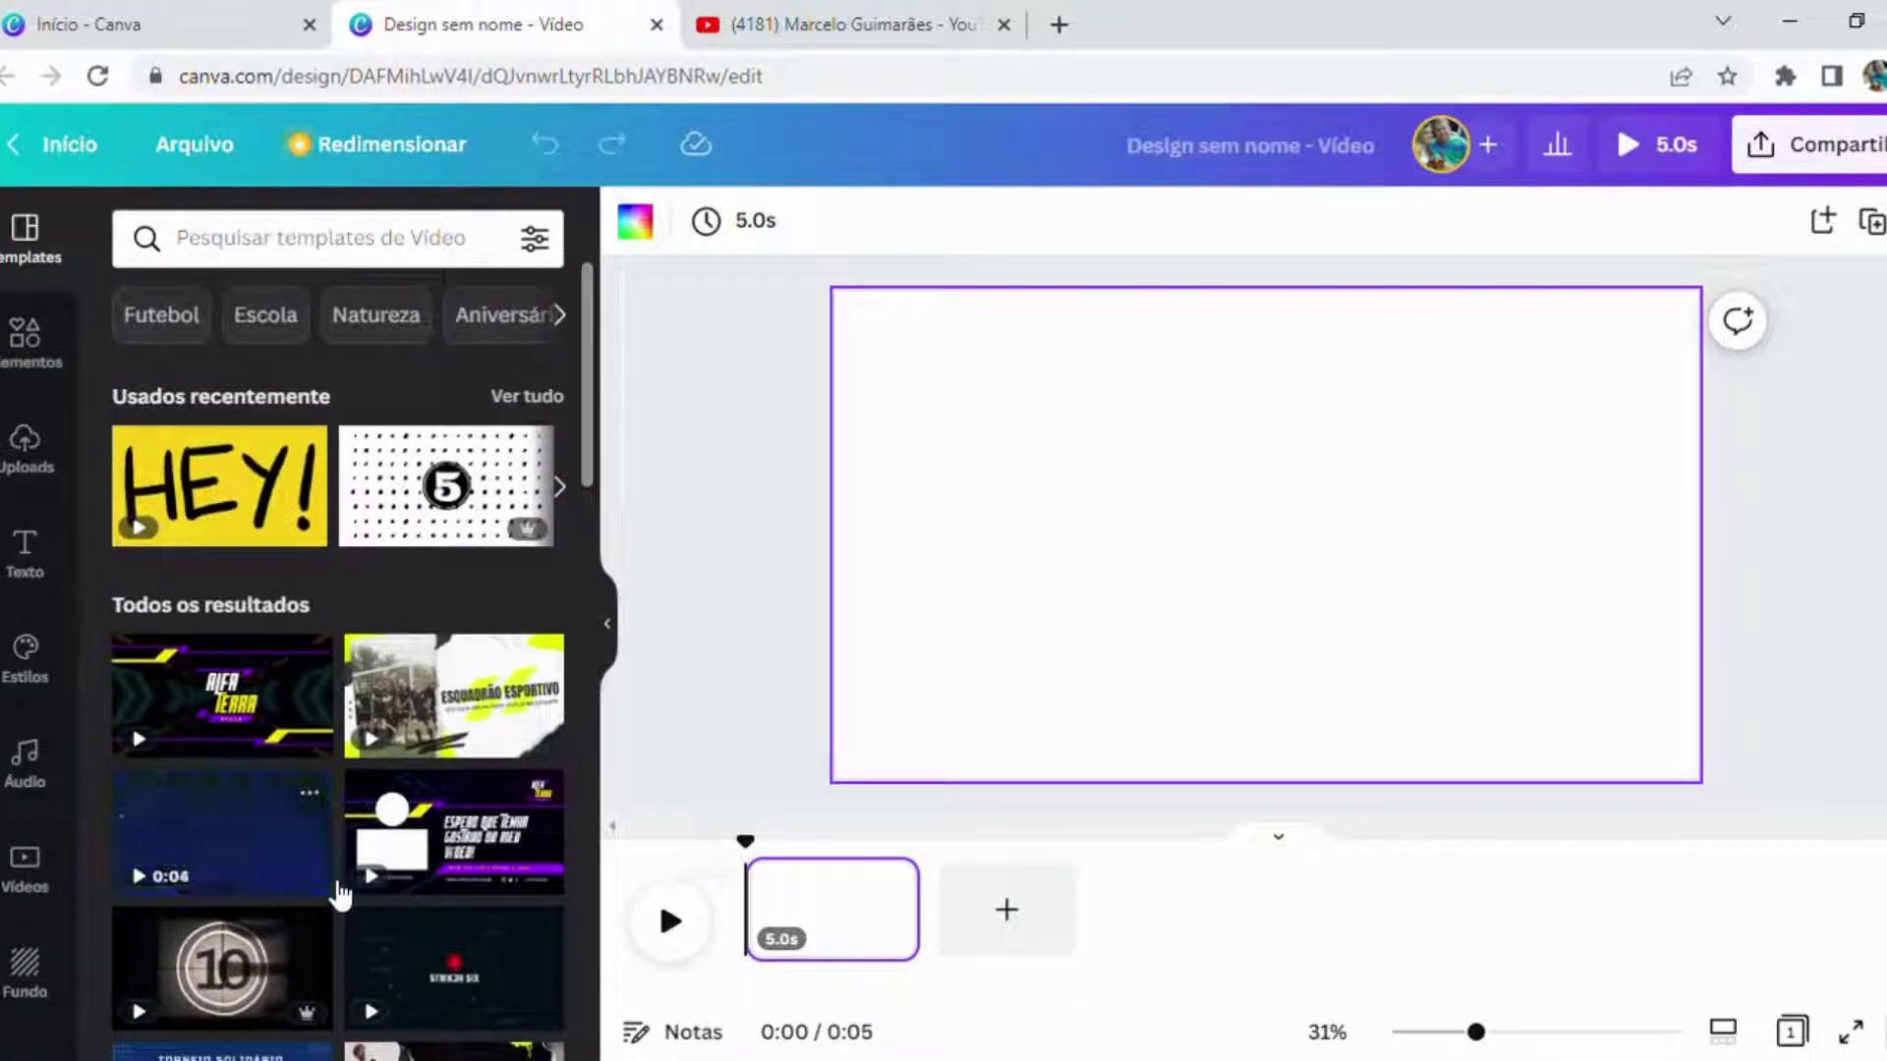
scroll(339, 889, "down", 3)
scroll(359, 865, "down", 6)
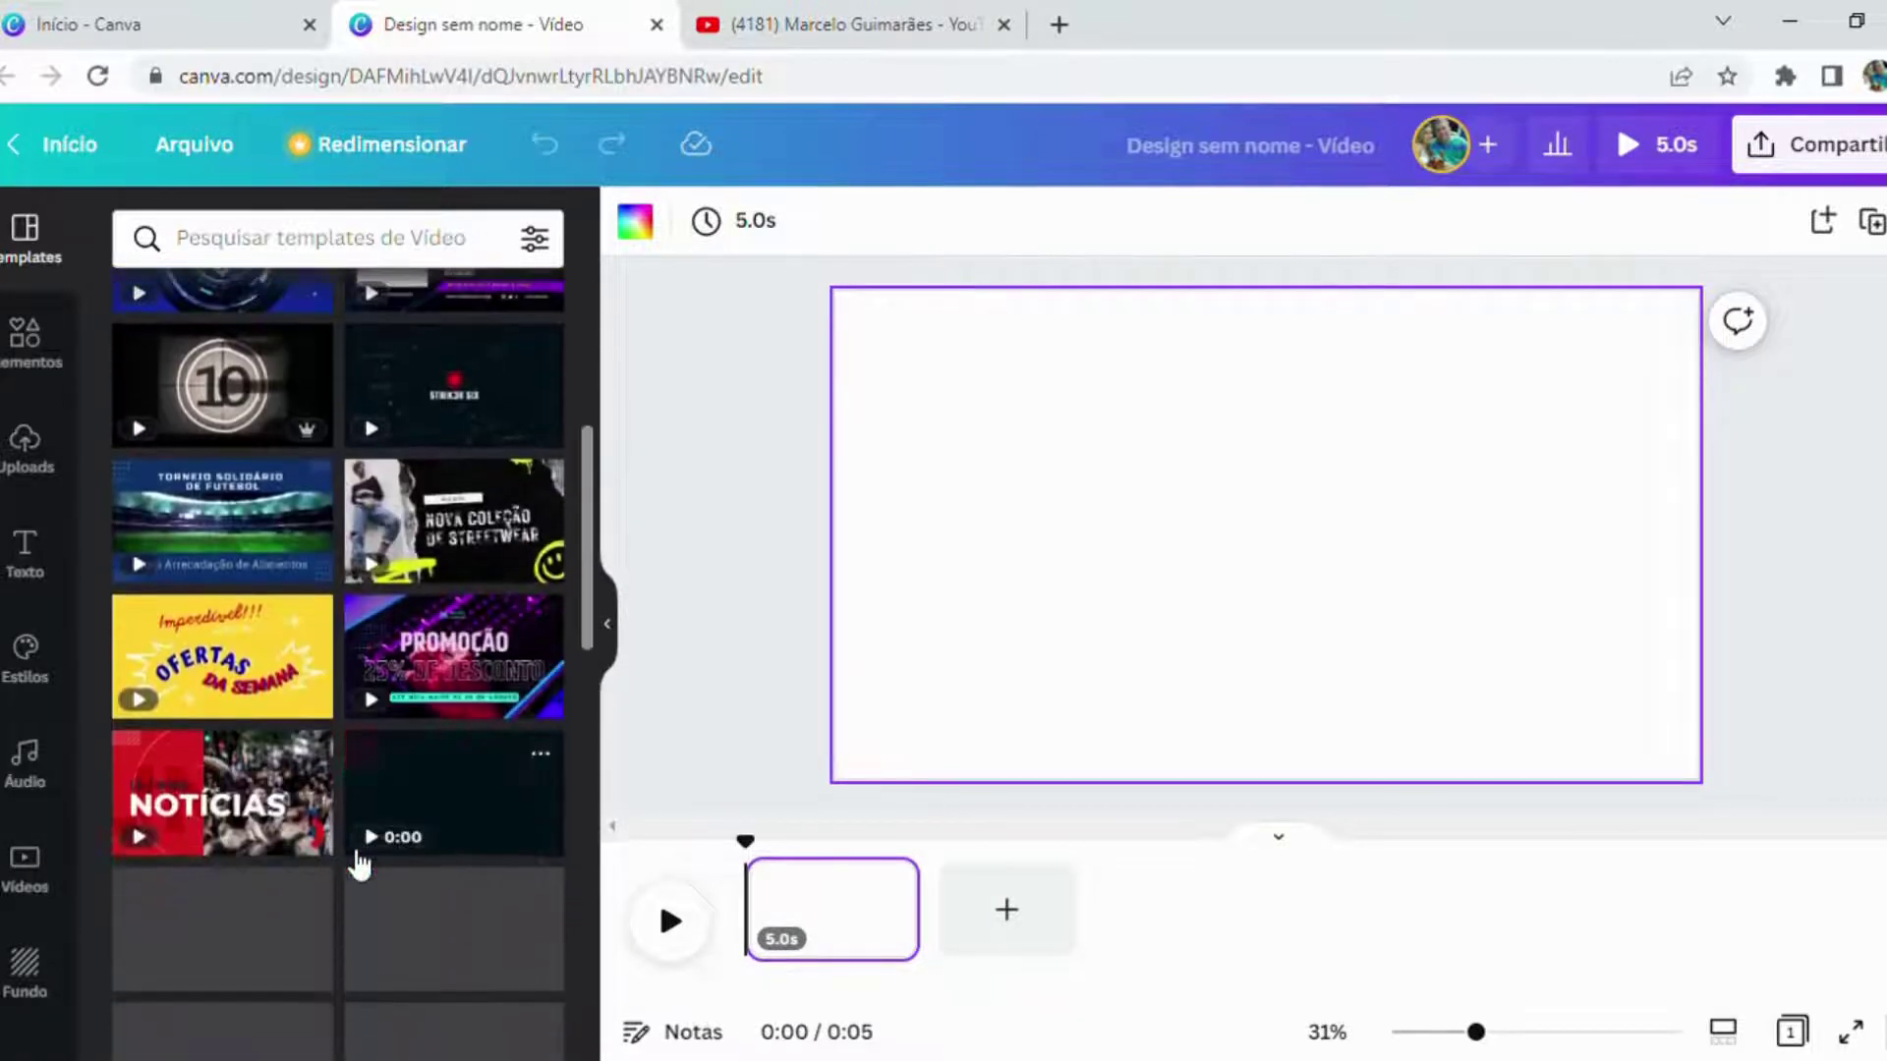
scroll(352, 861, "up", 2)
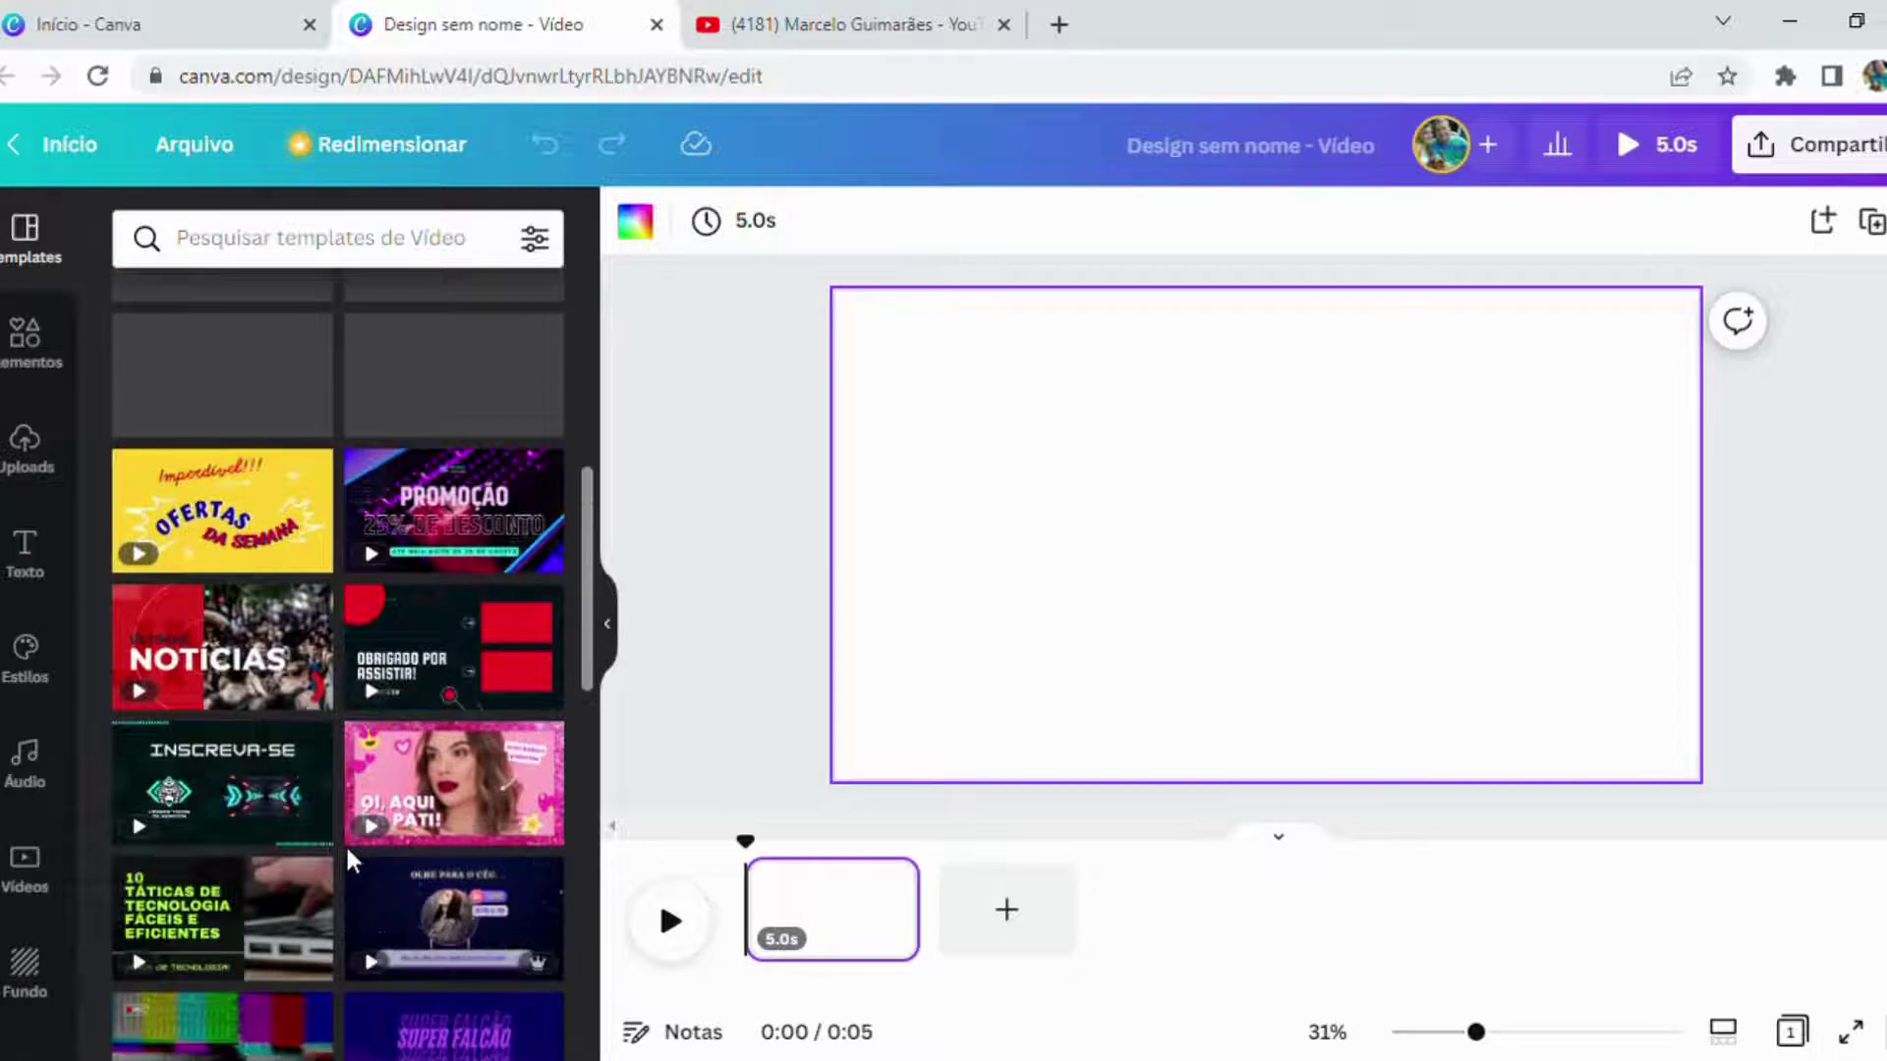
scroll(349, 855, "down", 3)
scroll(342, 843, "up", 8)
scroll(339, 840, "up", 3)
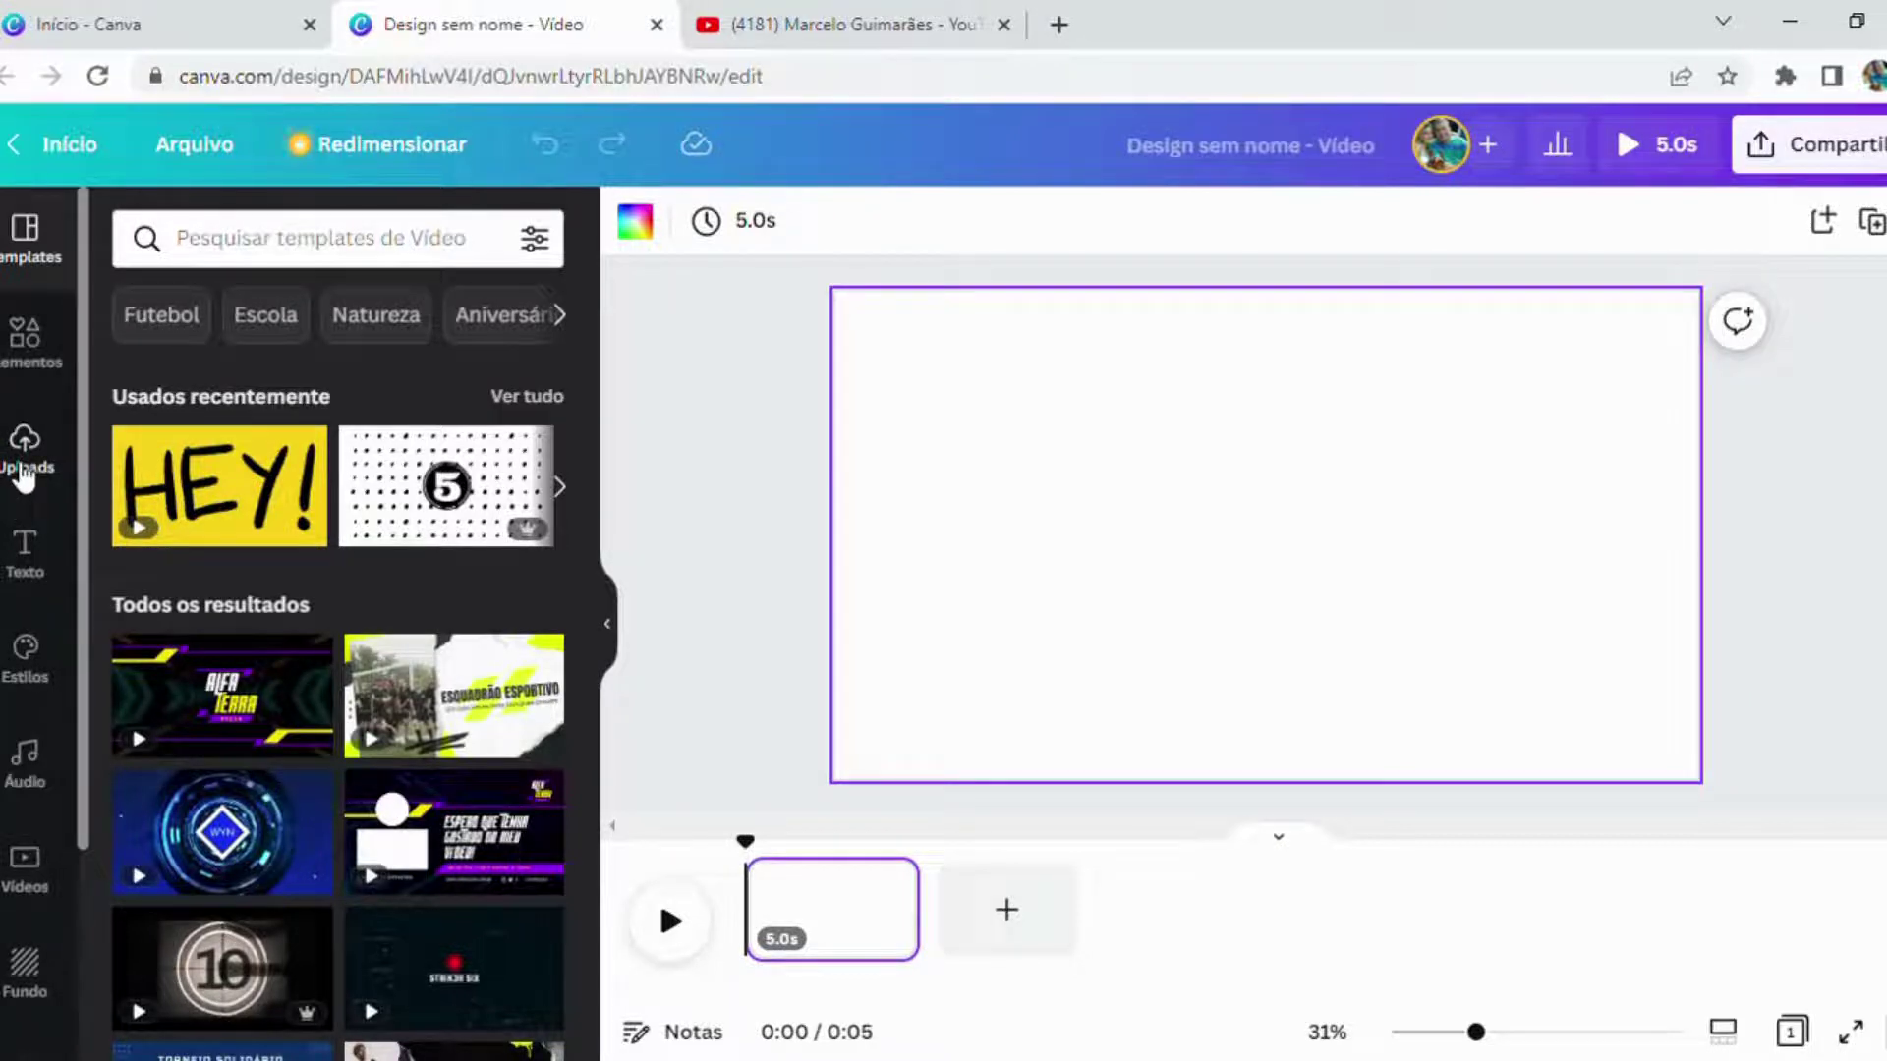
Step: Place the uploaded 5.0 s channel intro video on the blank page and enlarge it to fill the page
left_click(24, 476)
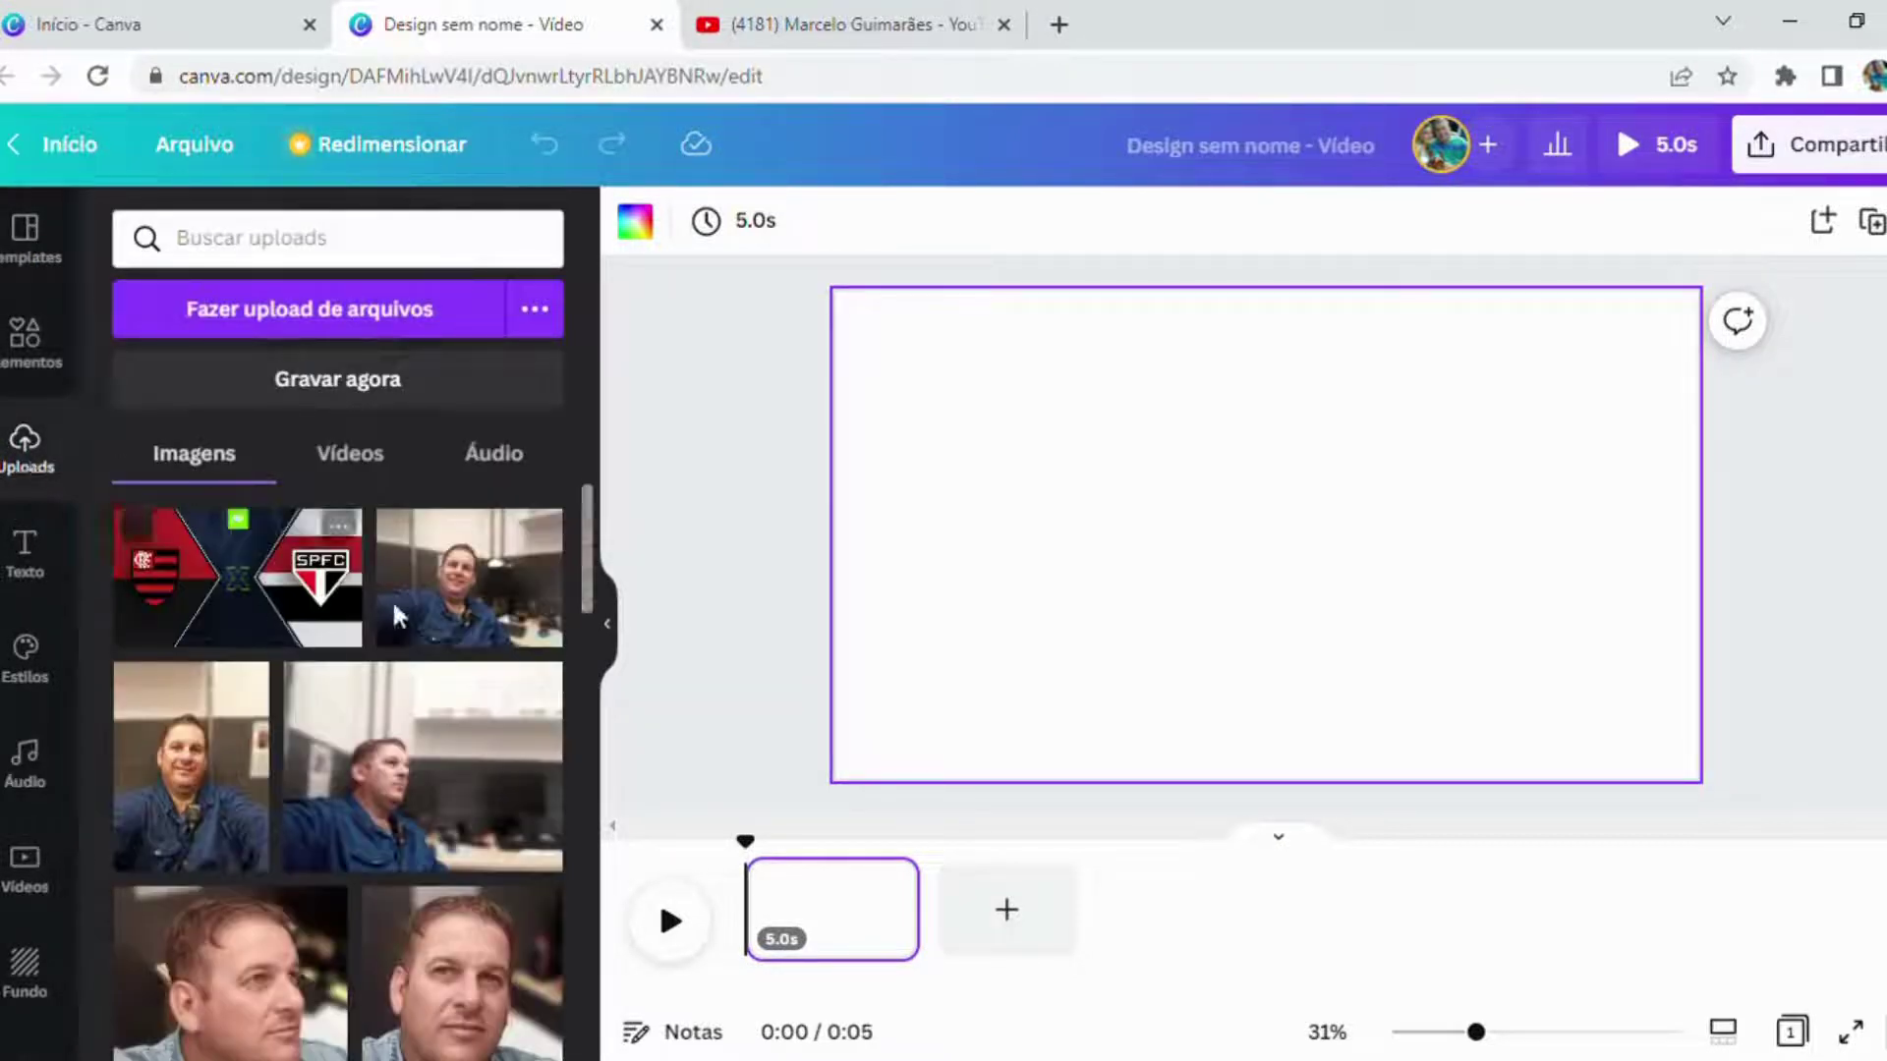
left_click(369, 476)
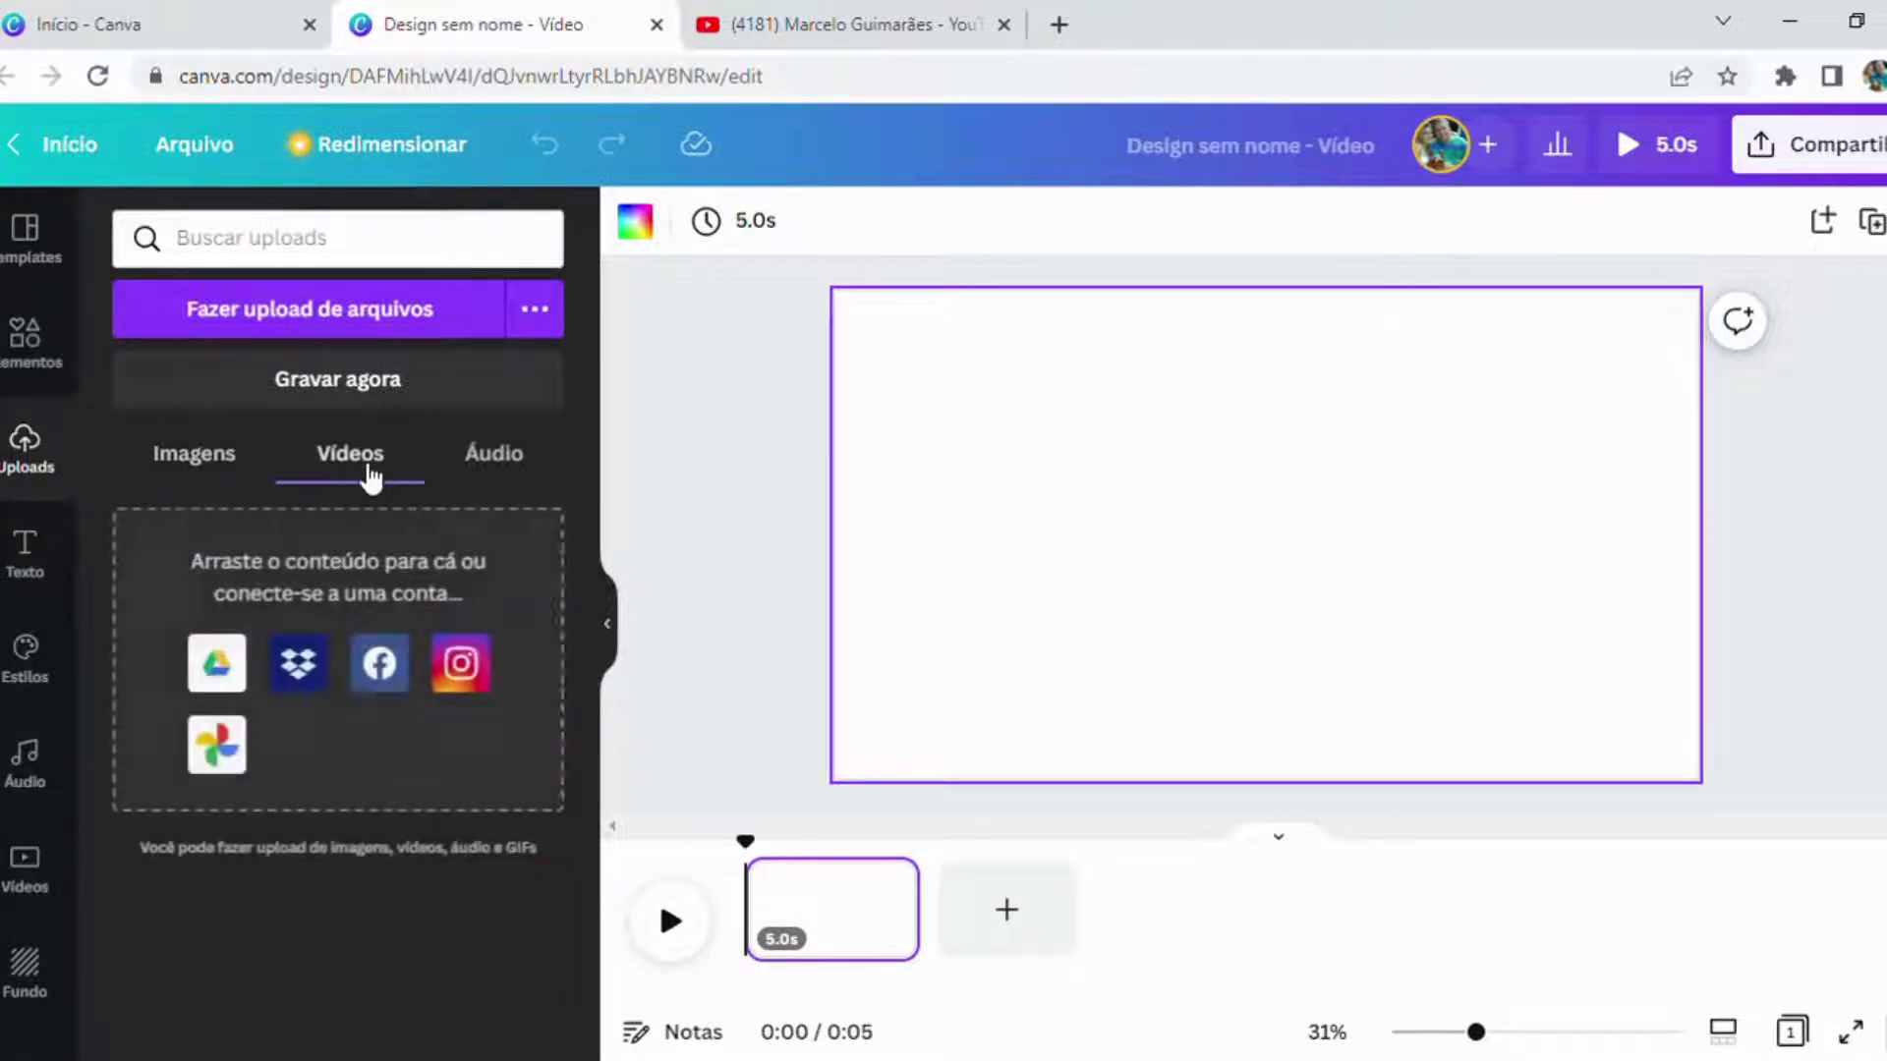
scroll(433, 657, "down", 3)
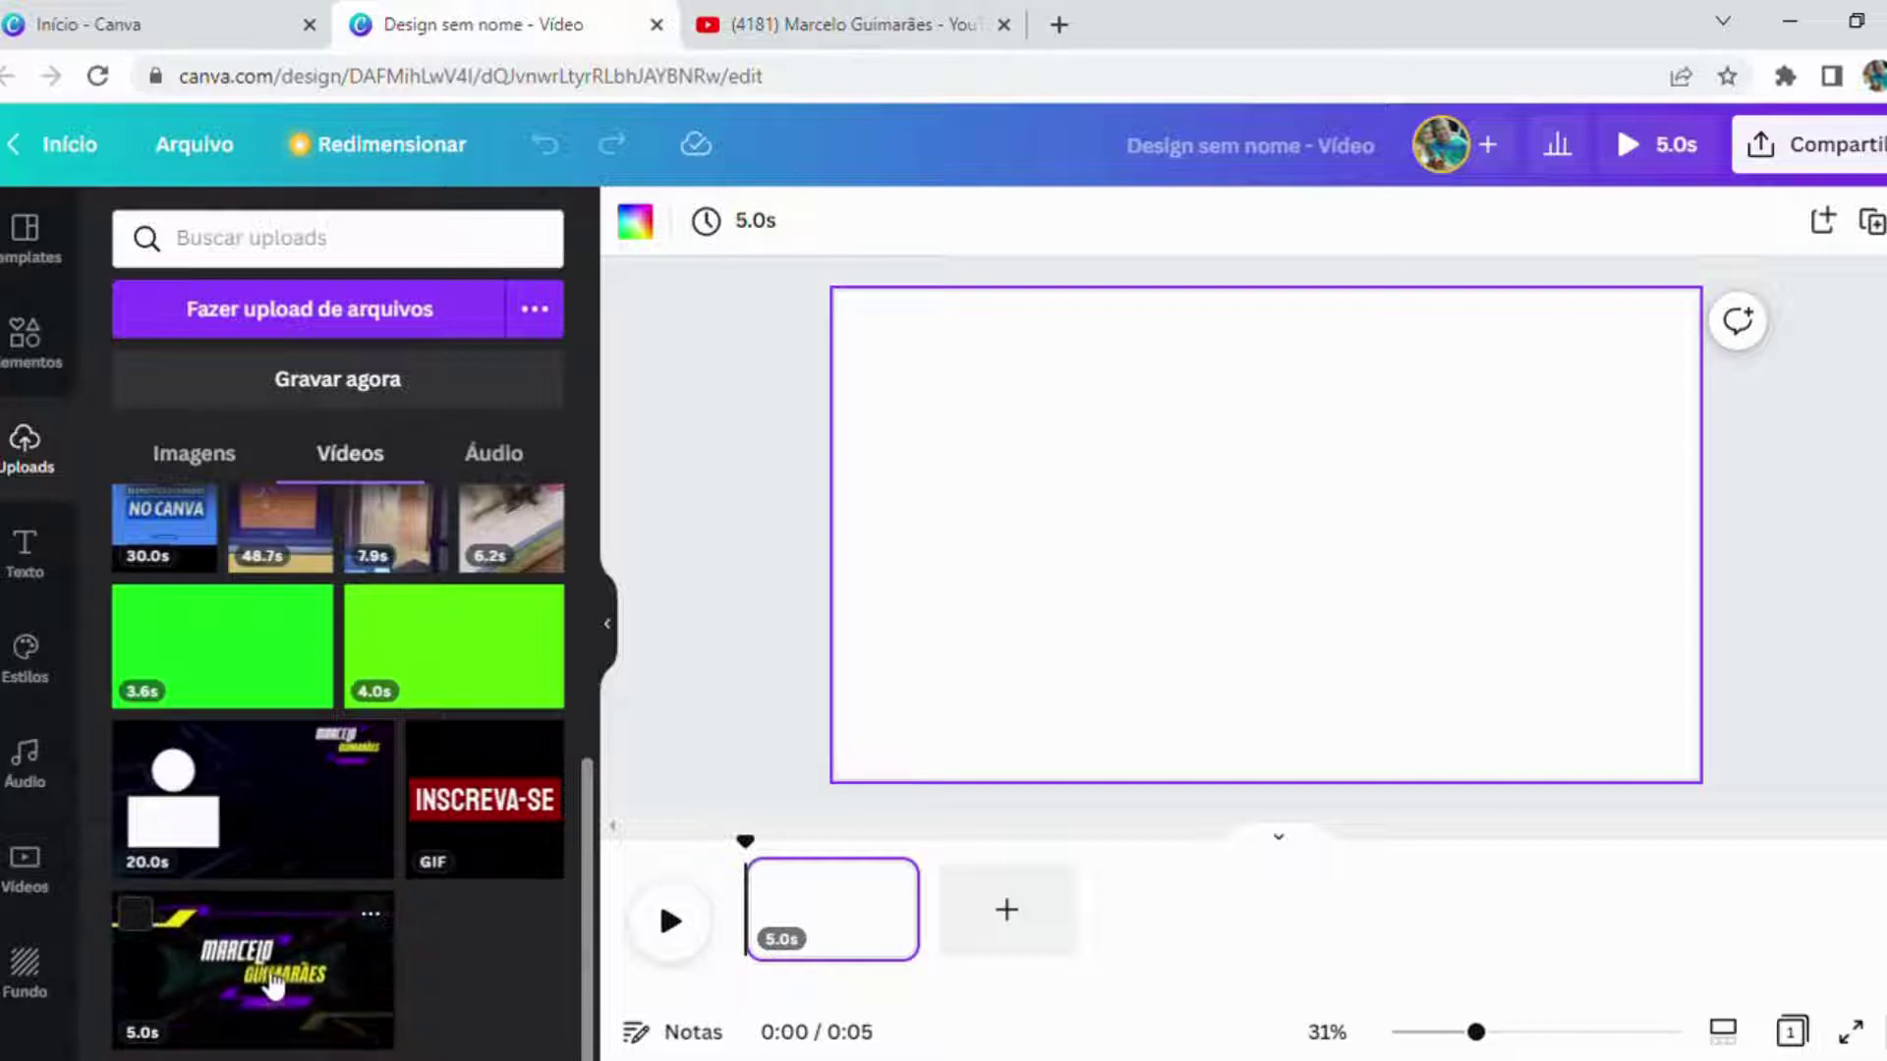
left_click(273, 982)
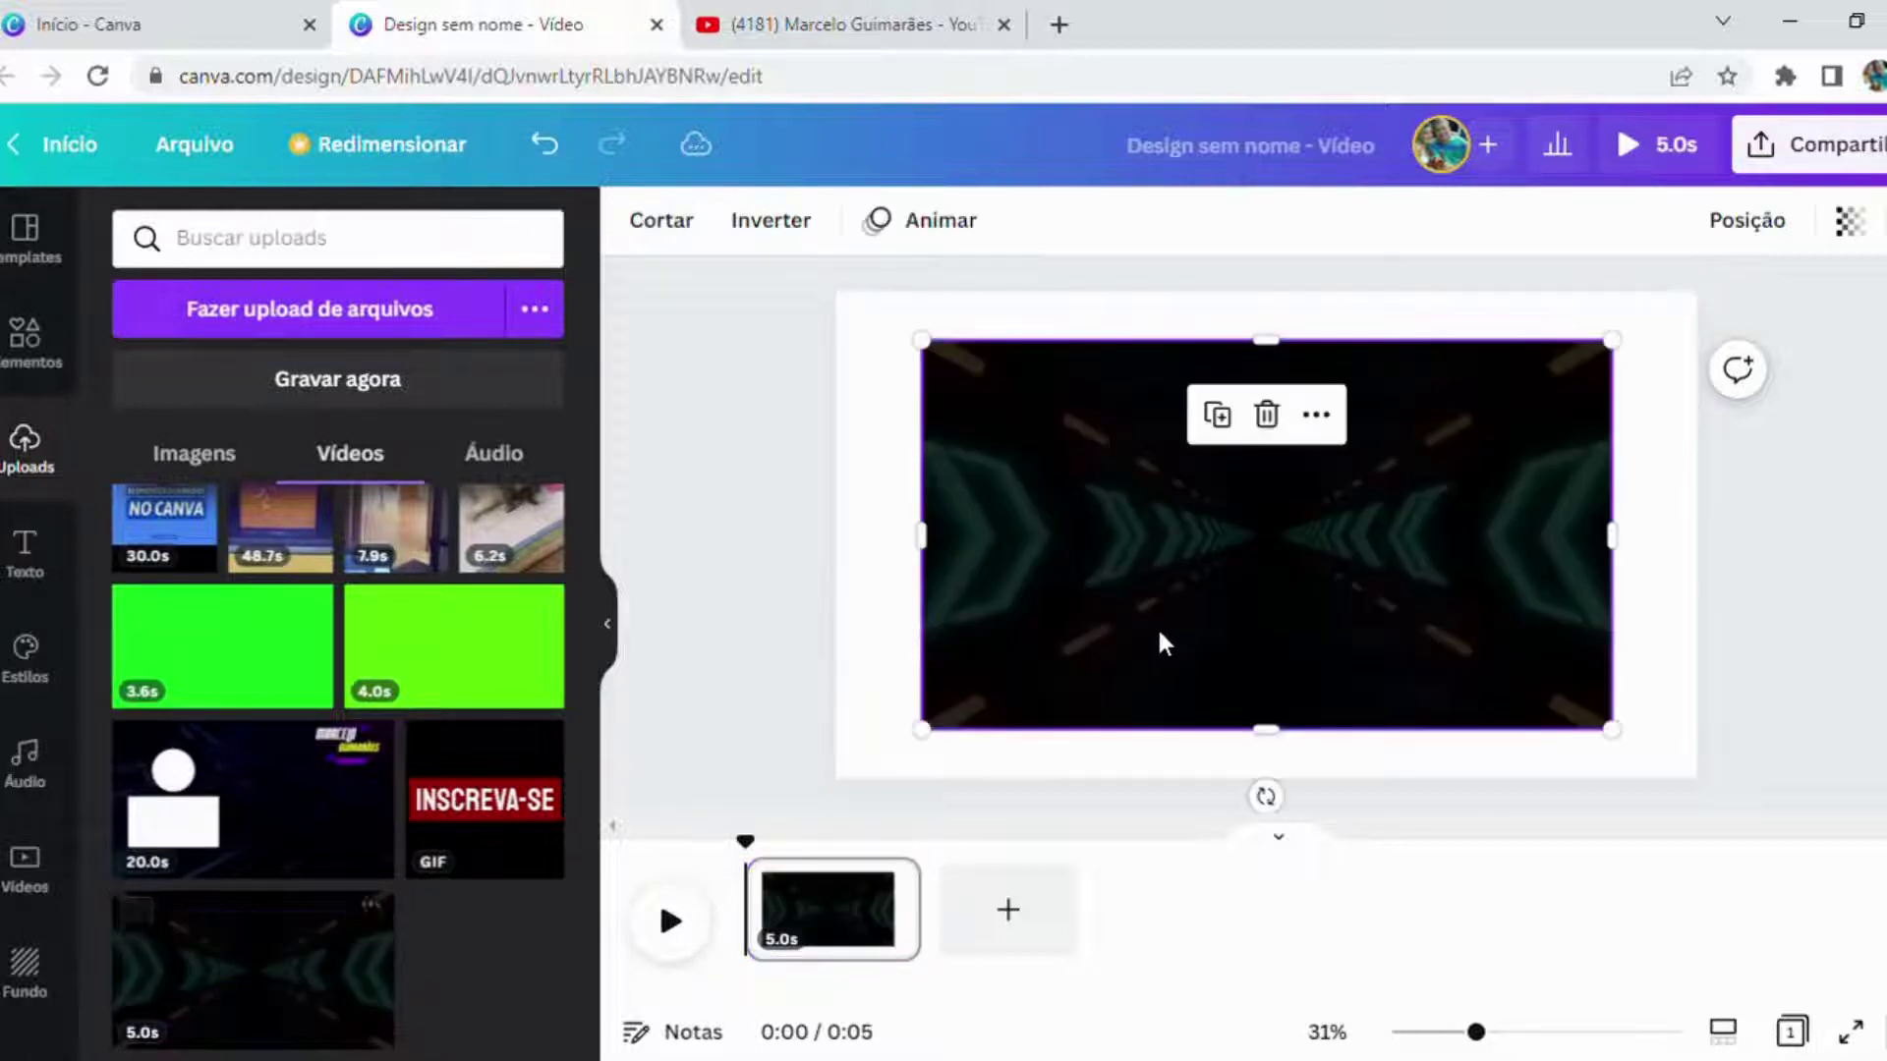
left_click(1243, 581)
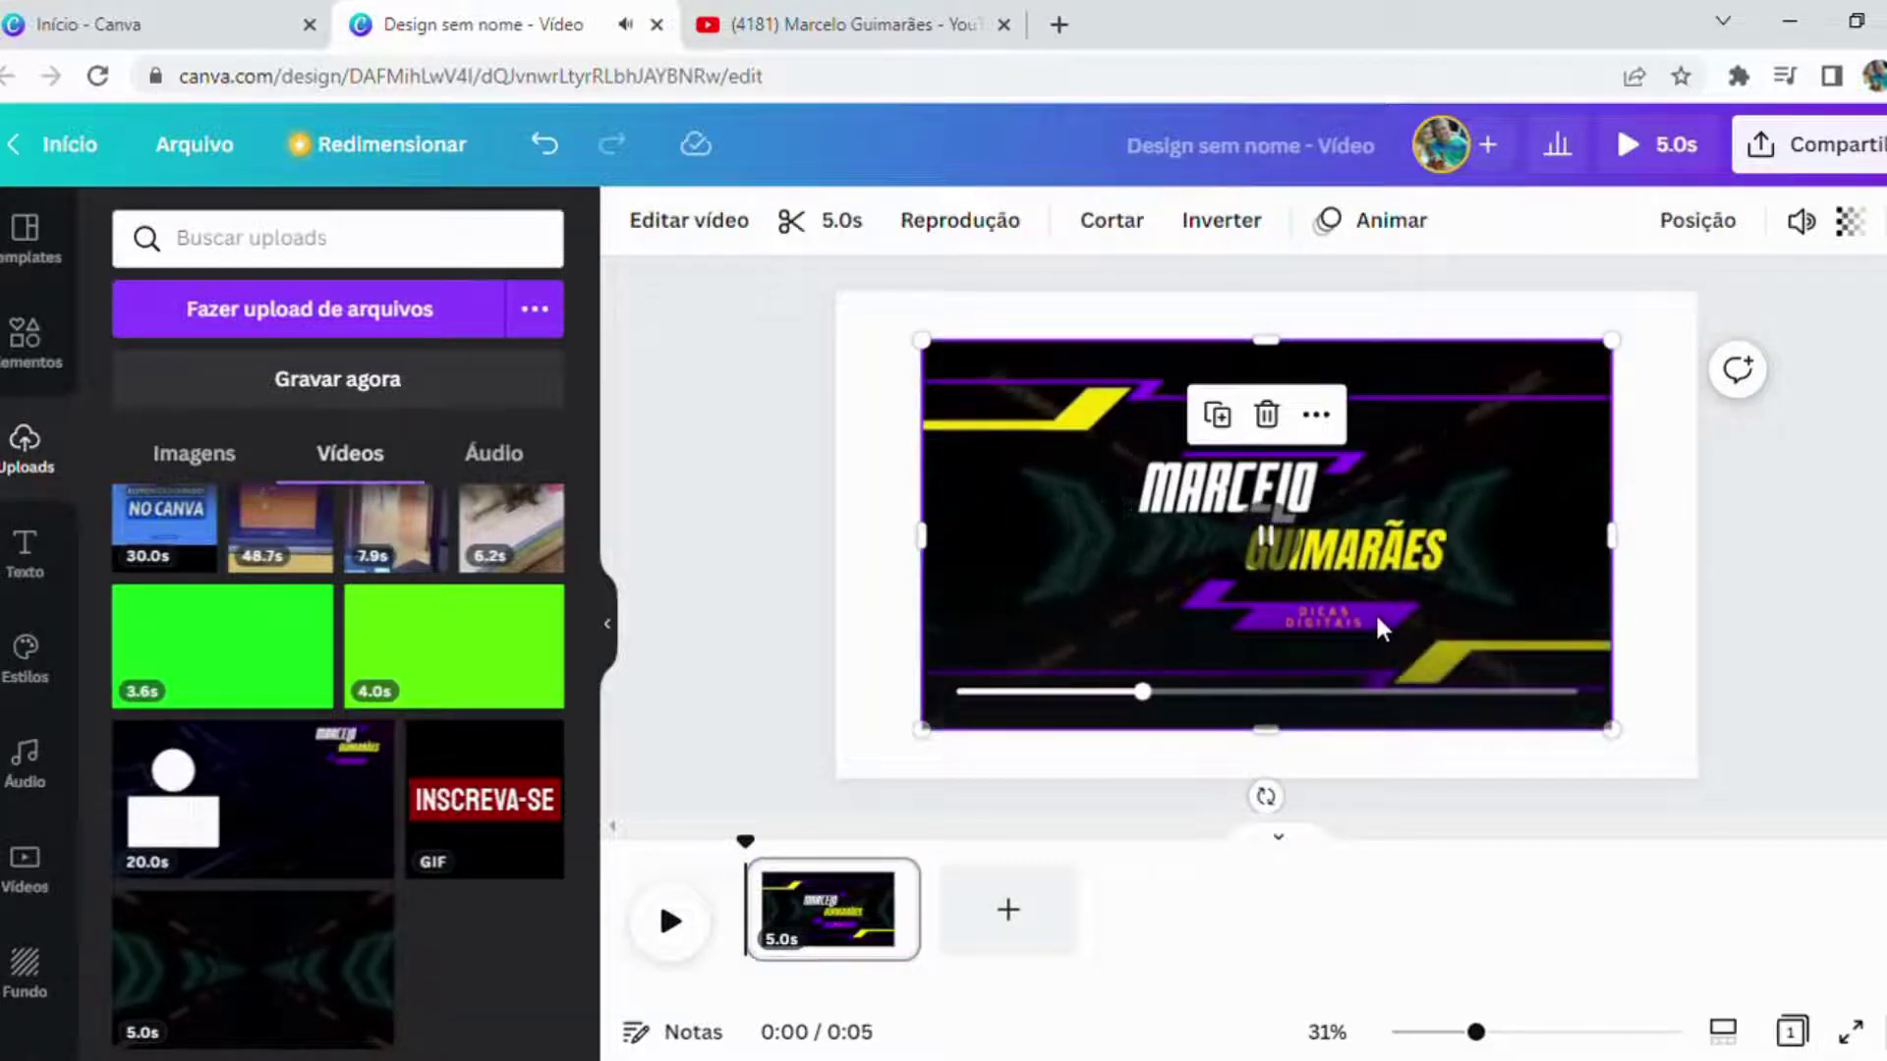
left_click_drag(1375, 611, 1302, 590)
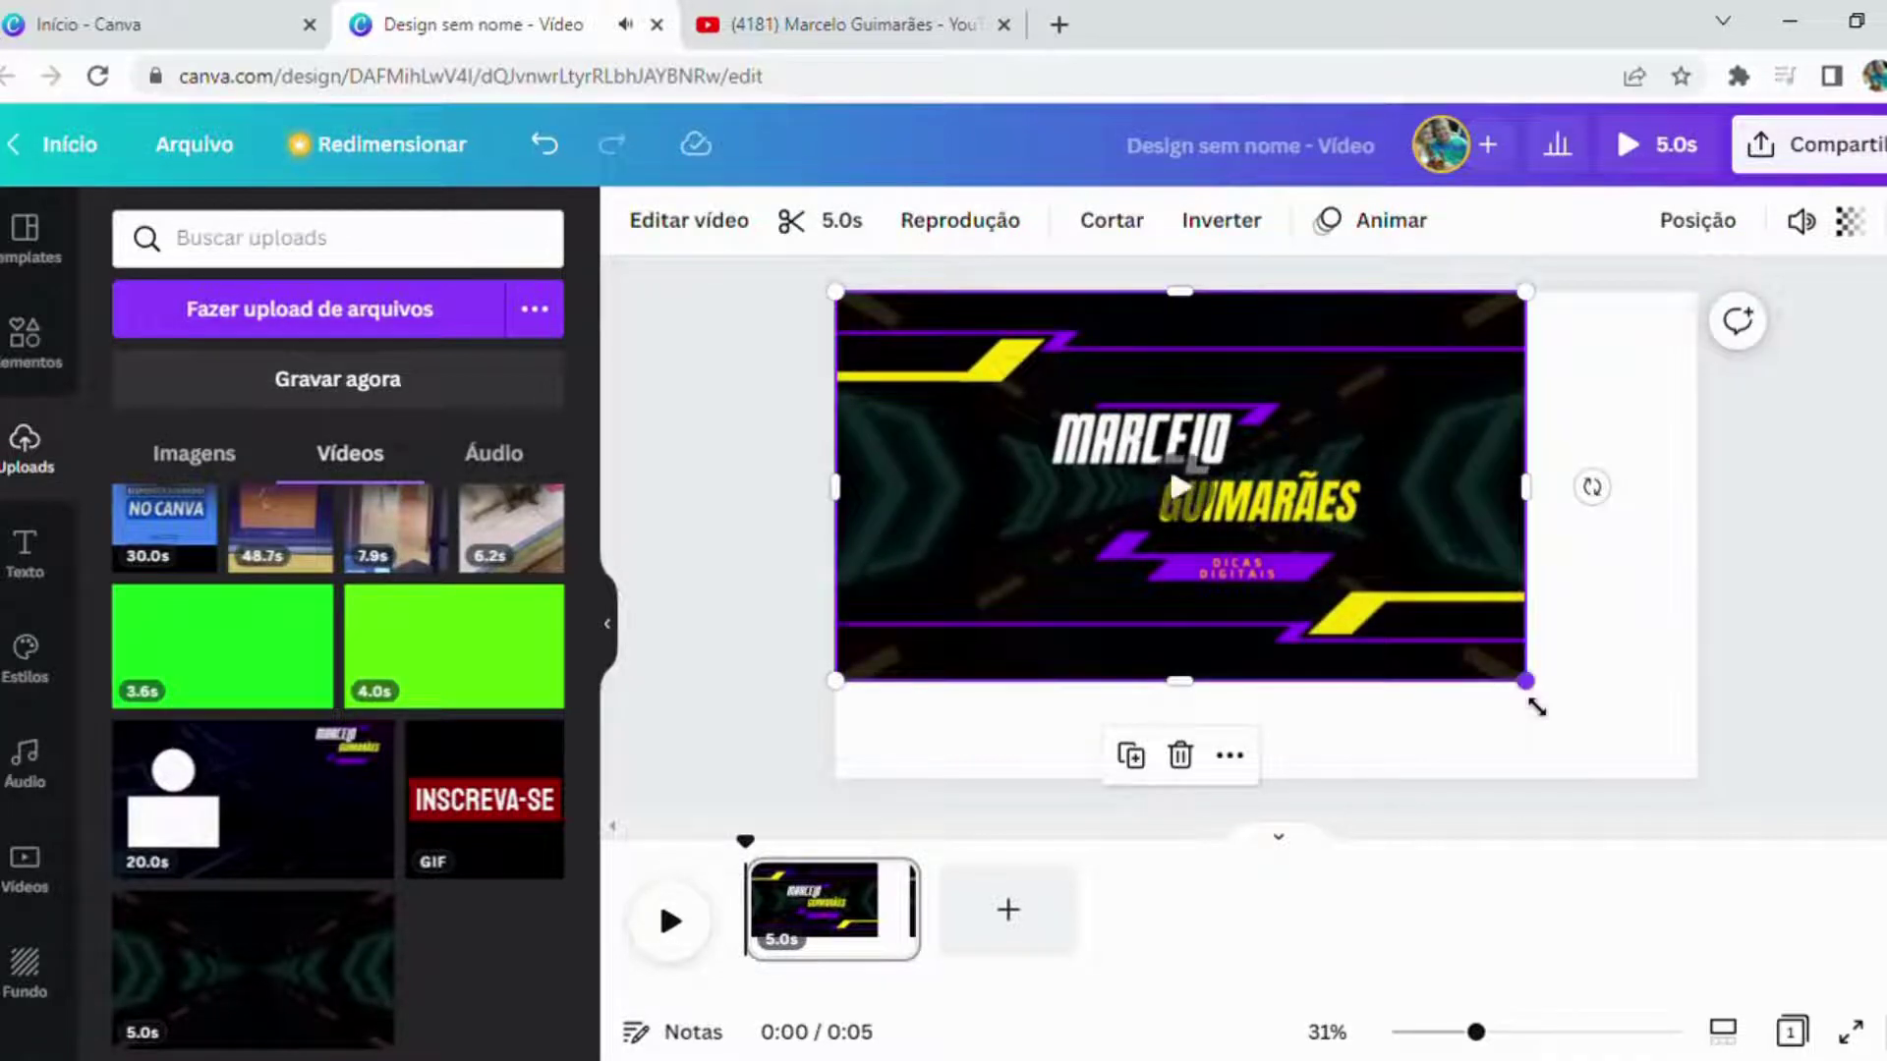
left_click_drag(1536, 703, 1718, 774)
left_click(1779, 668)
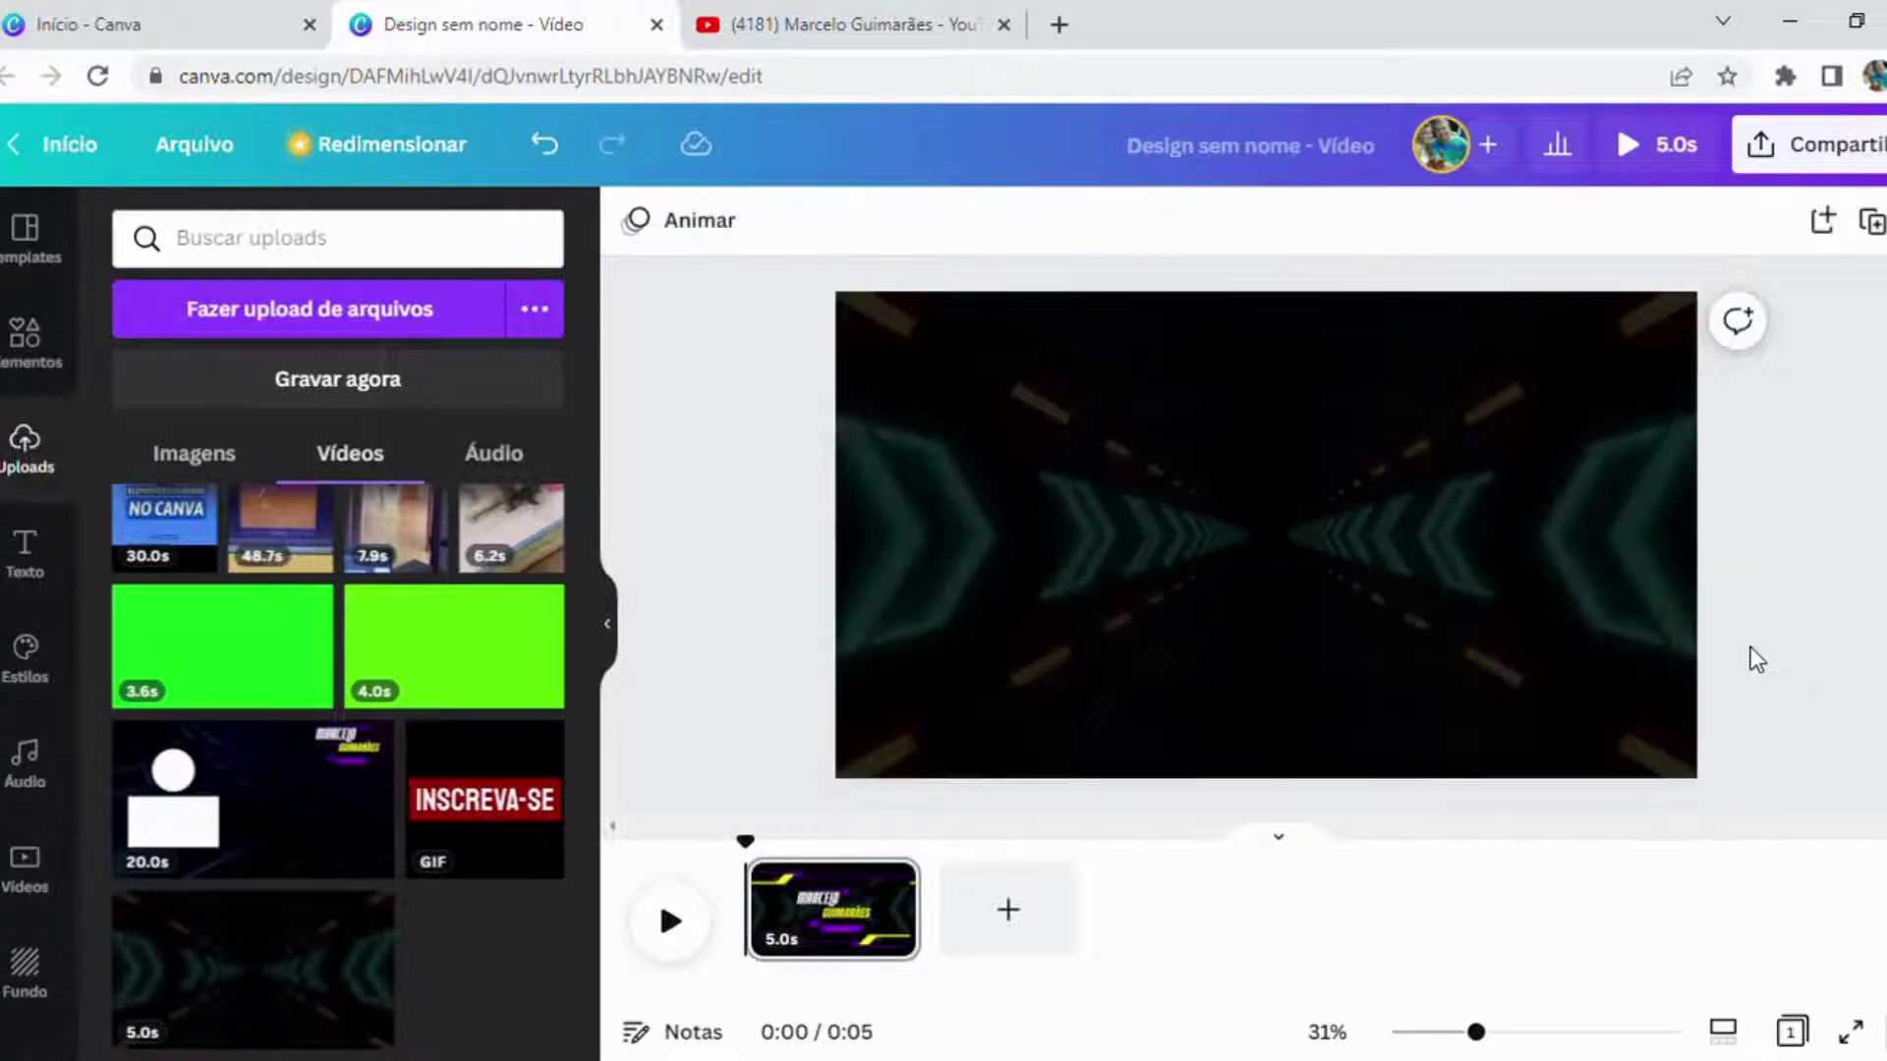
Step: Preview the intro clip and duplicate its page
left_click(674, 919)
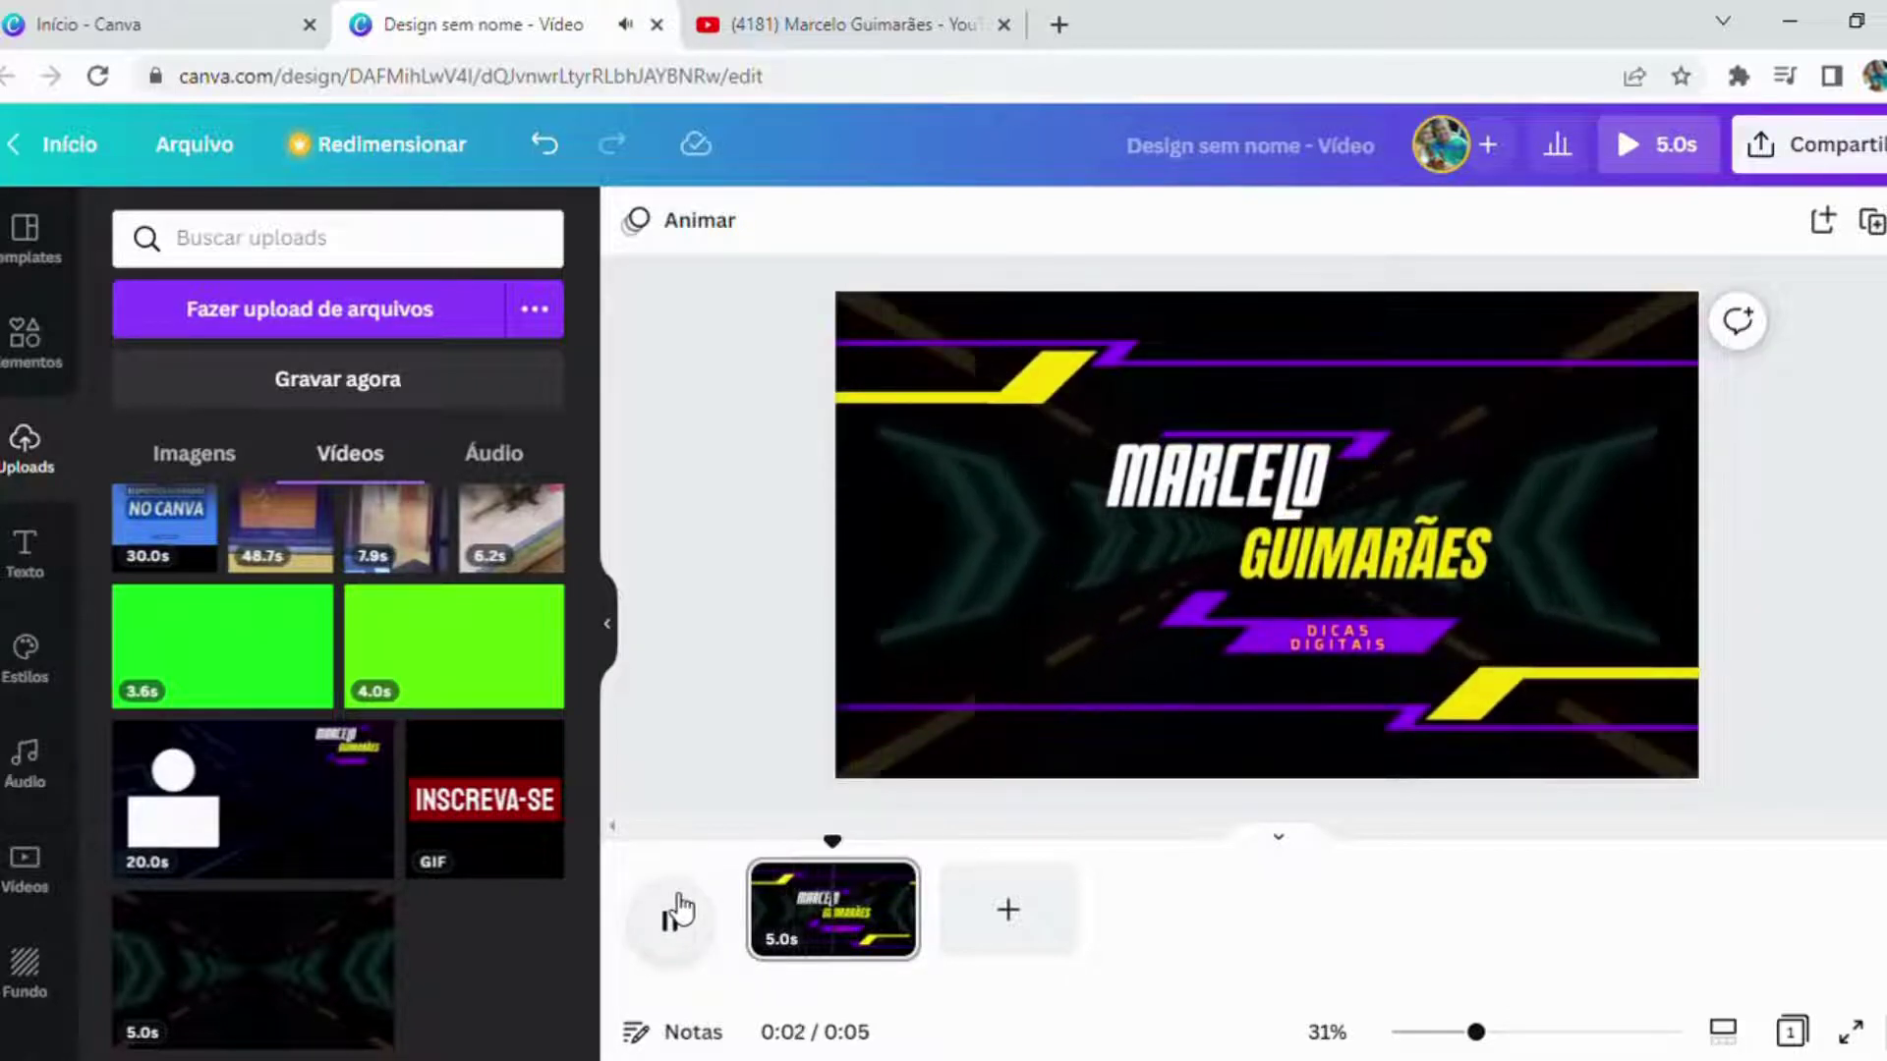
left_click(899, 885)
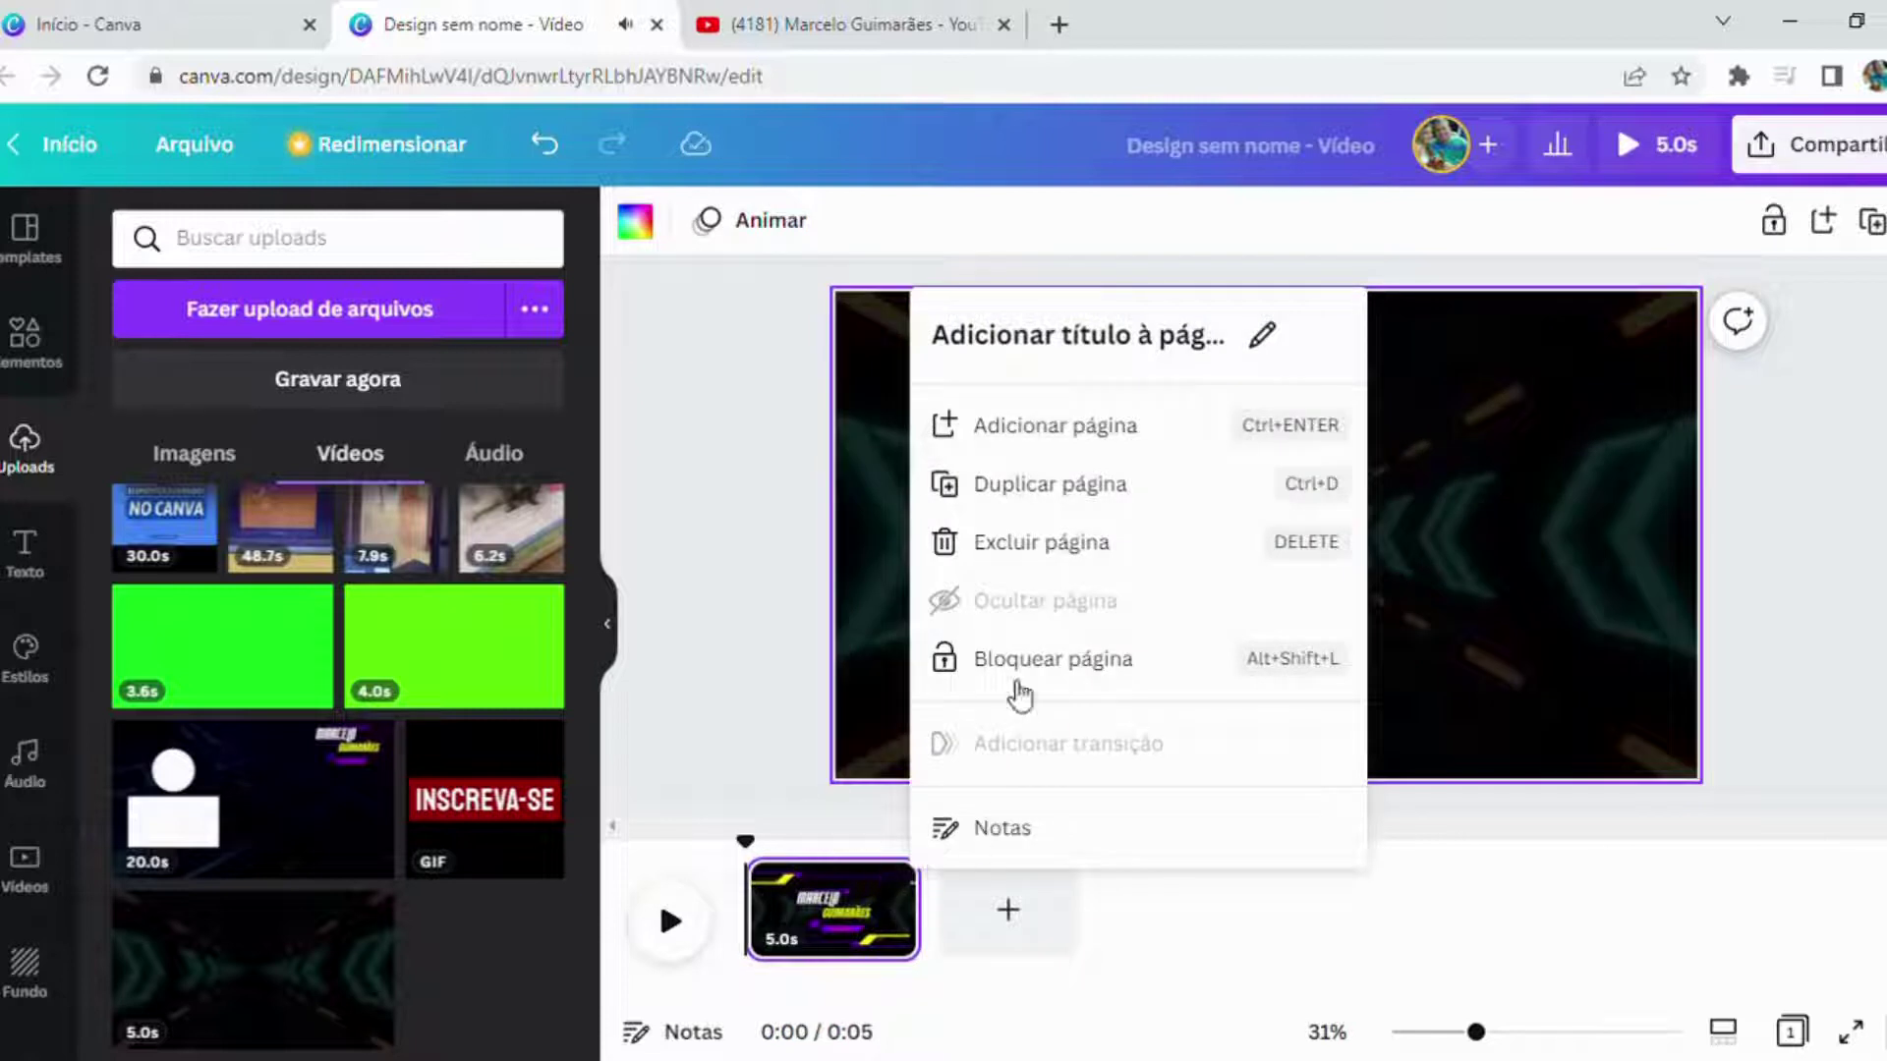
left_click(1053, 496)
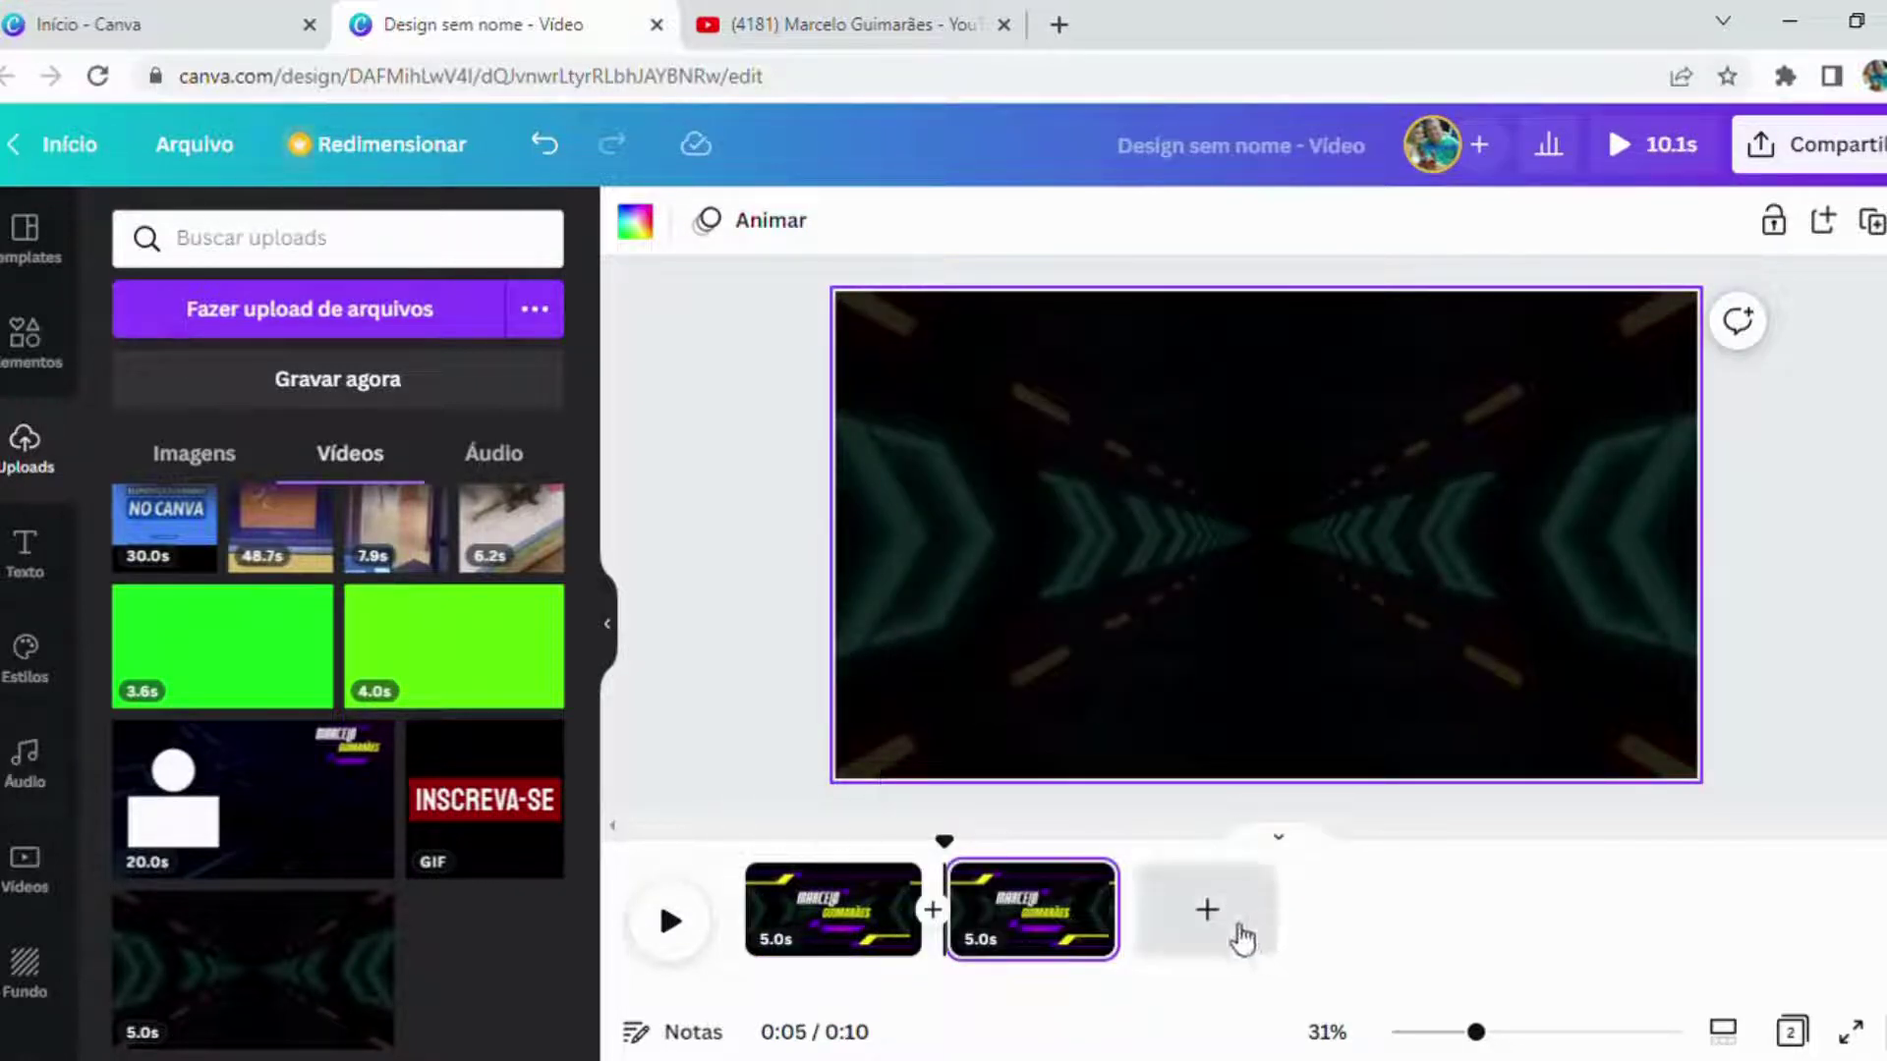
Step: Add a third page with the uploaded 20.0 s end-screen video and enlarge it to fill the page
left_click(1215, 926)
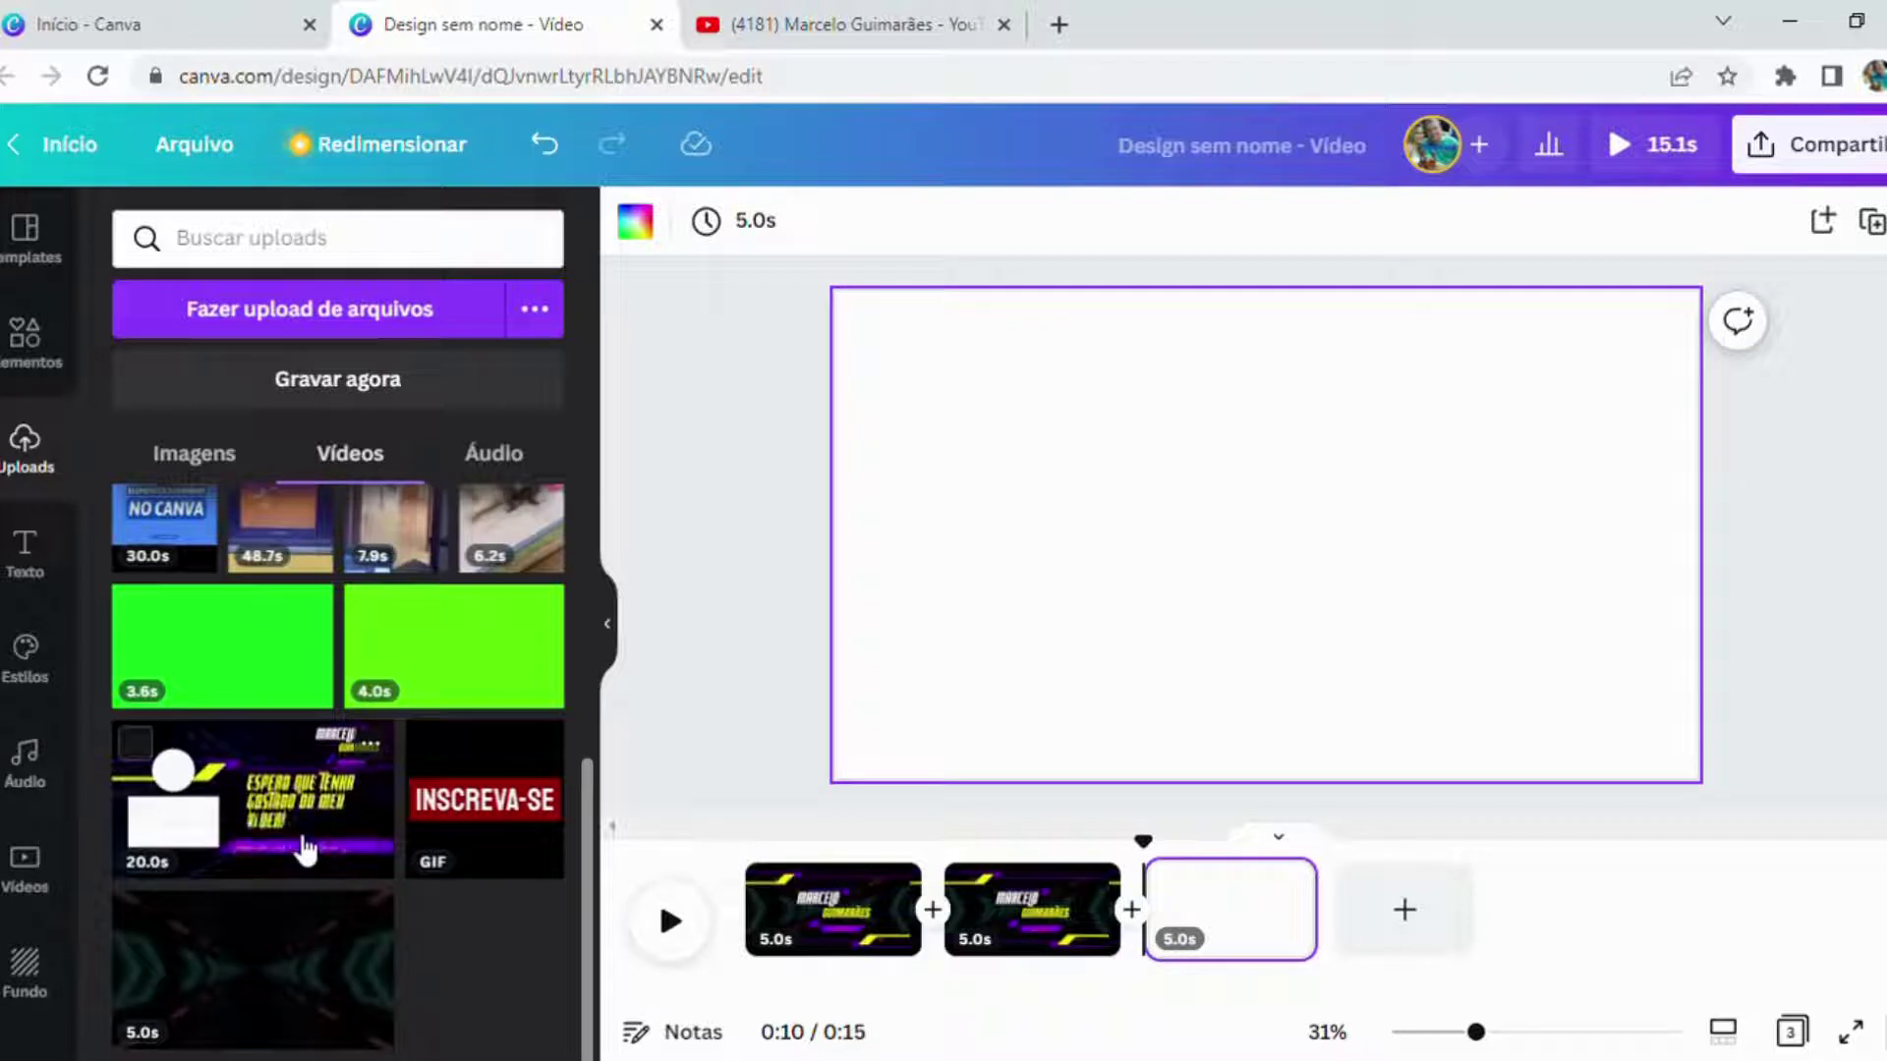
left_click(369, 835)
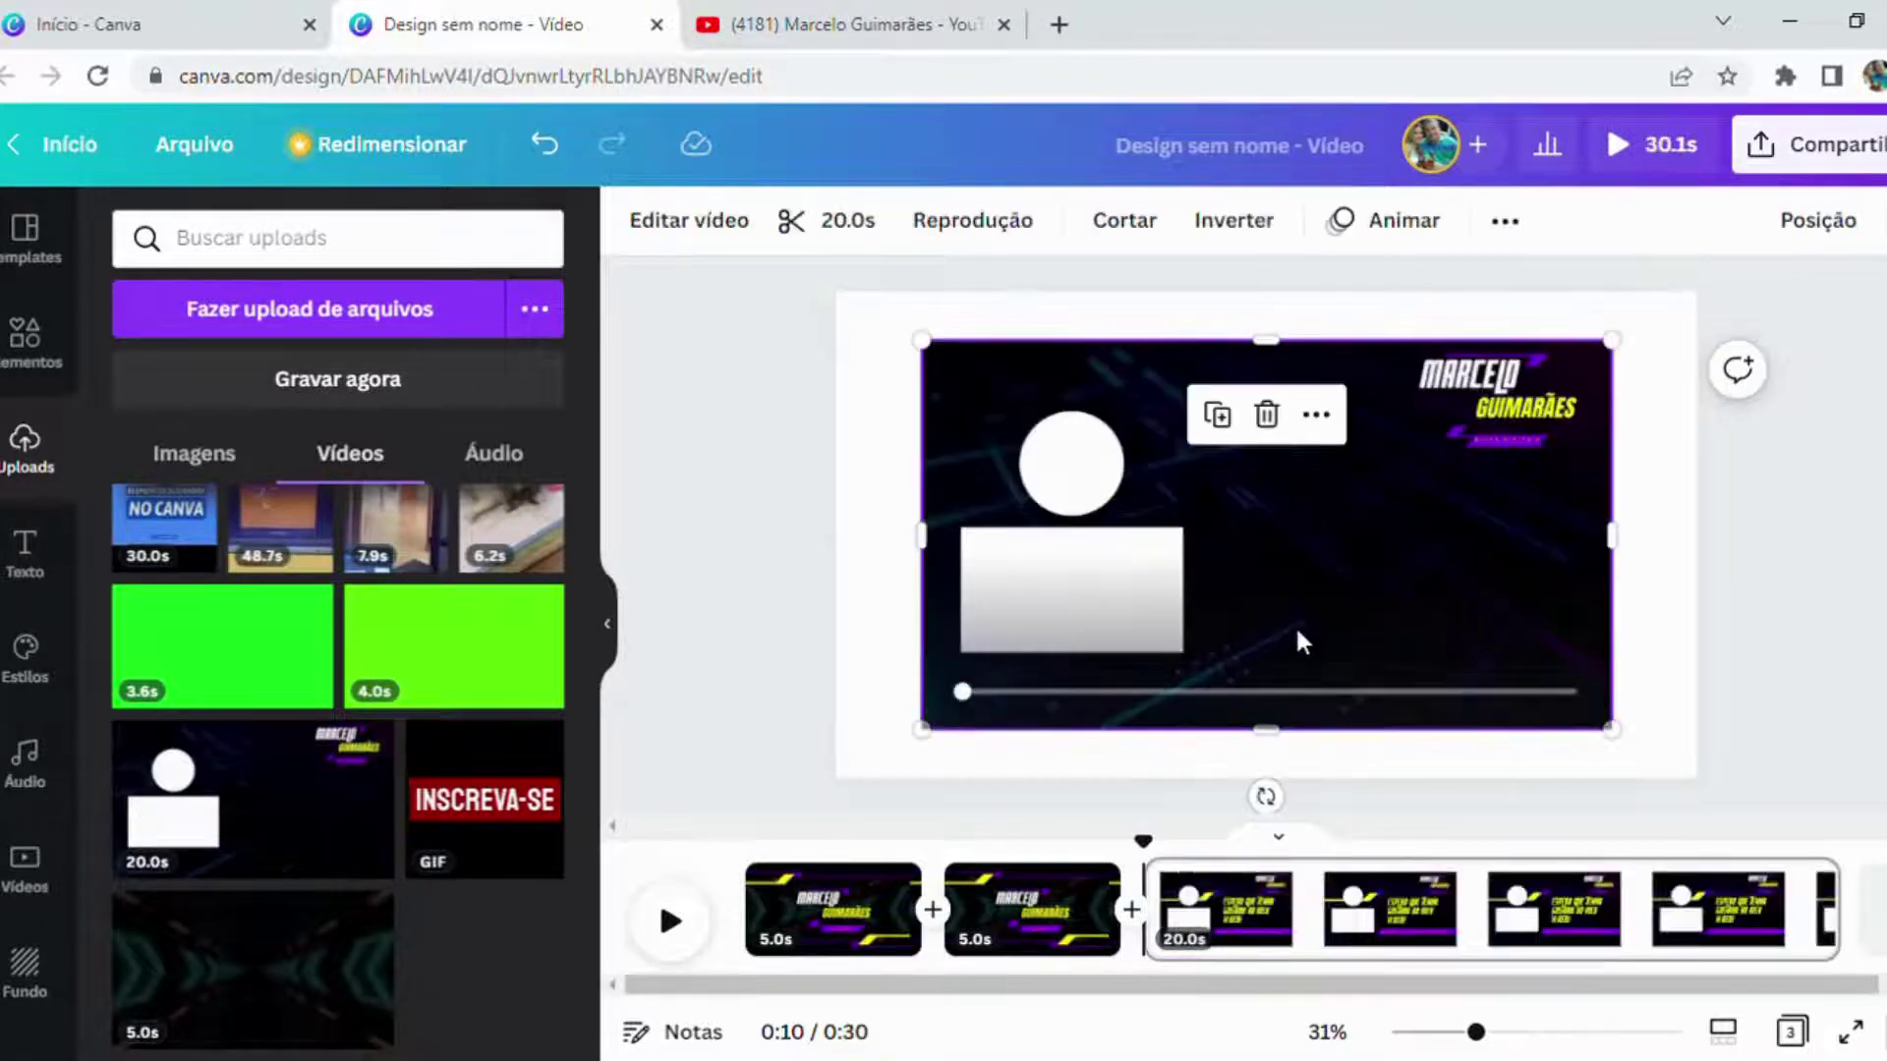
left_click_drag(1297, 640, 1214, 599)
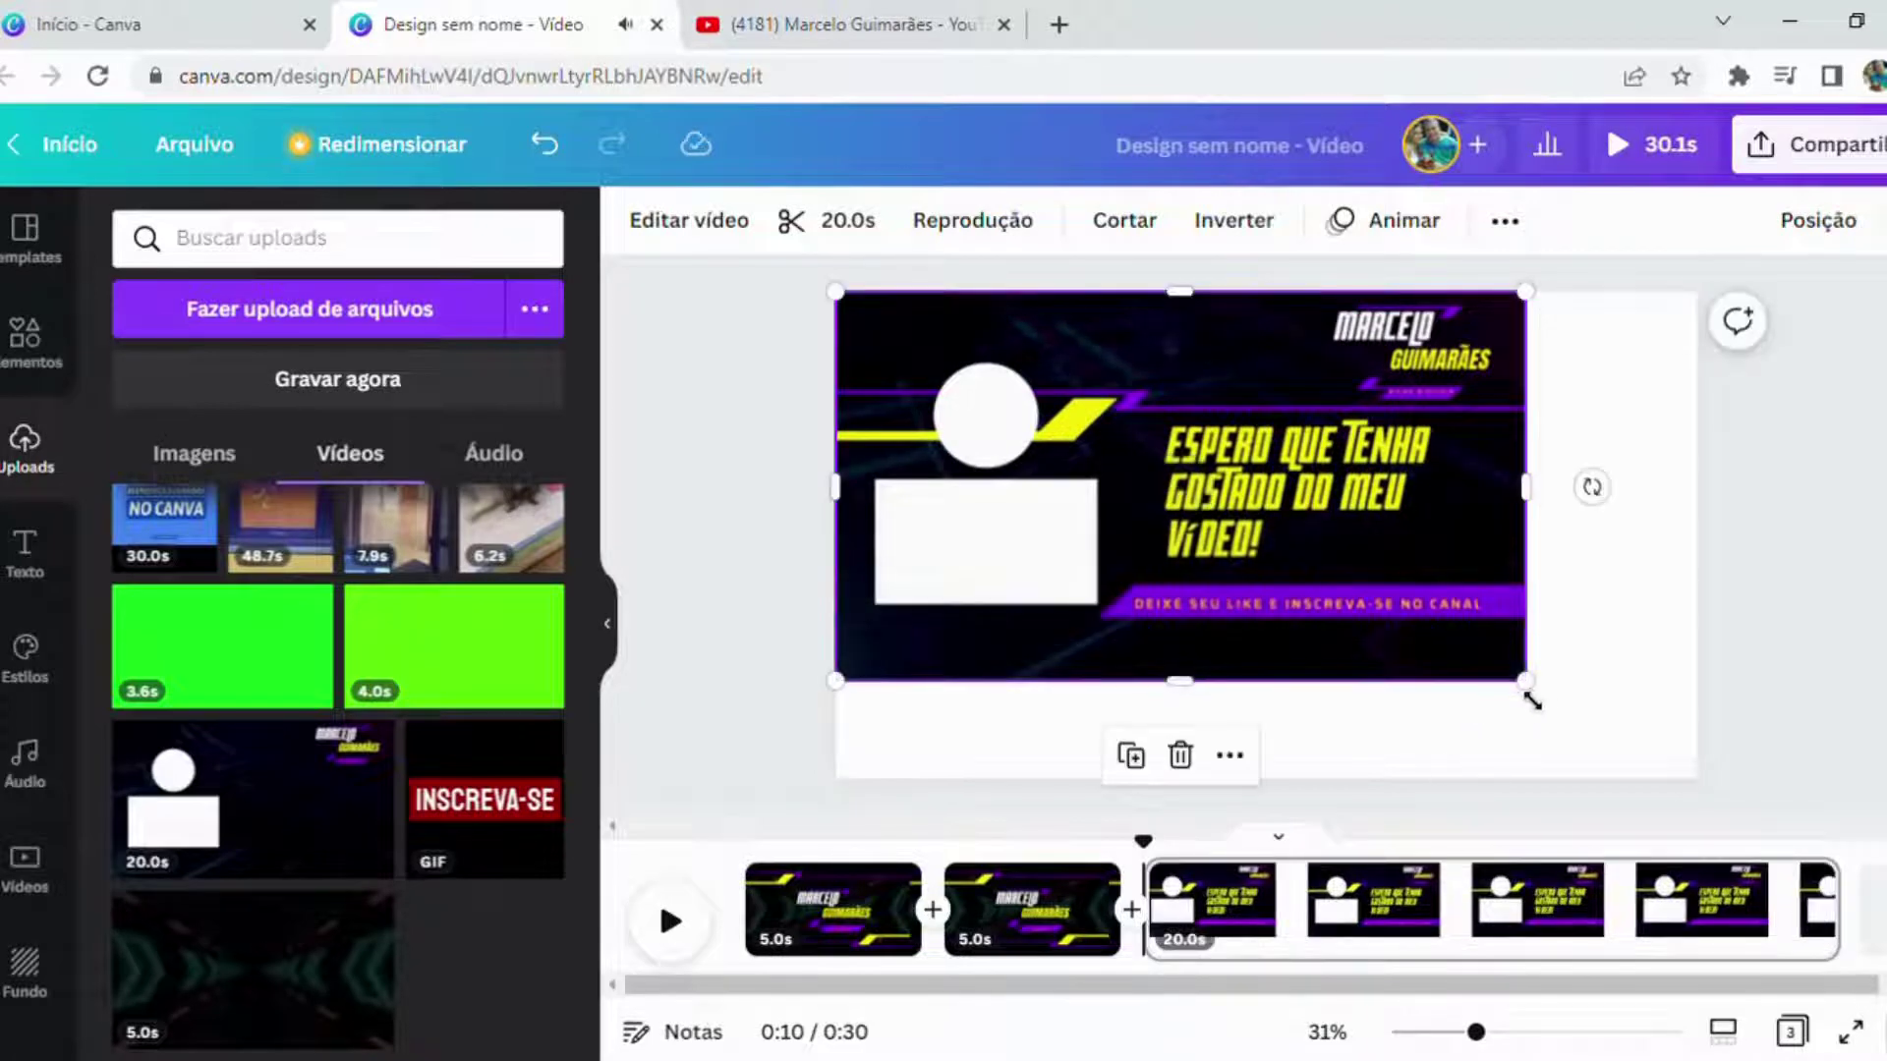
left_click_drag(1529, 695, 1706, 765)
mouse_move(1469, 768)
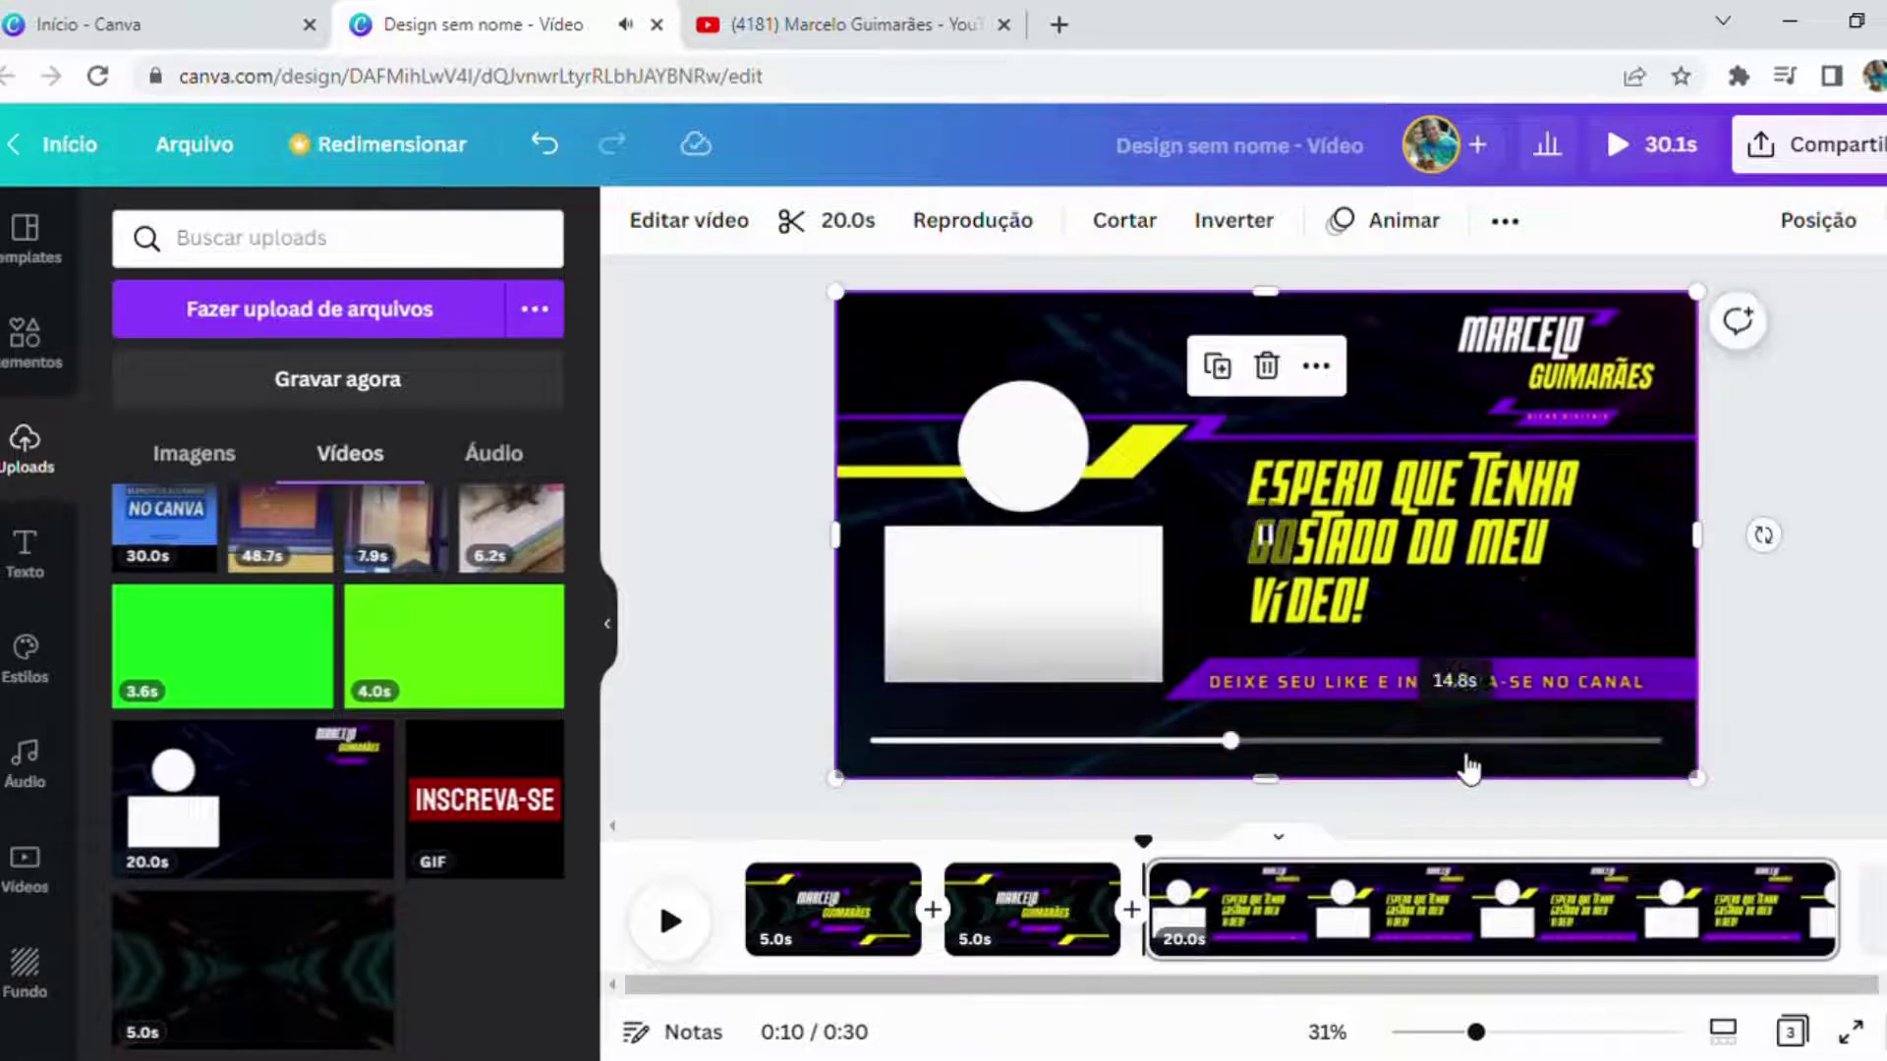
left_click(1821, 788)
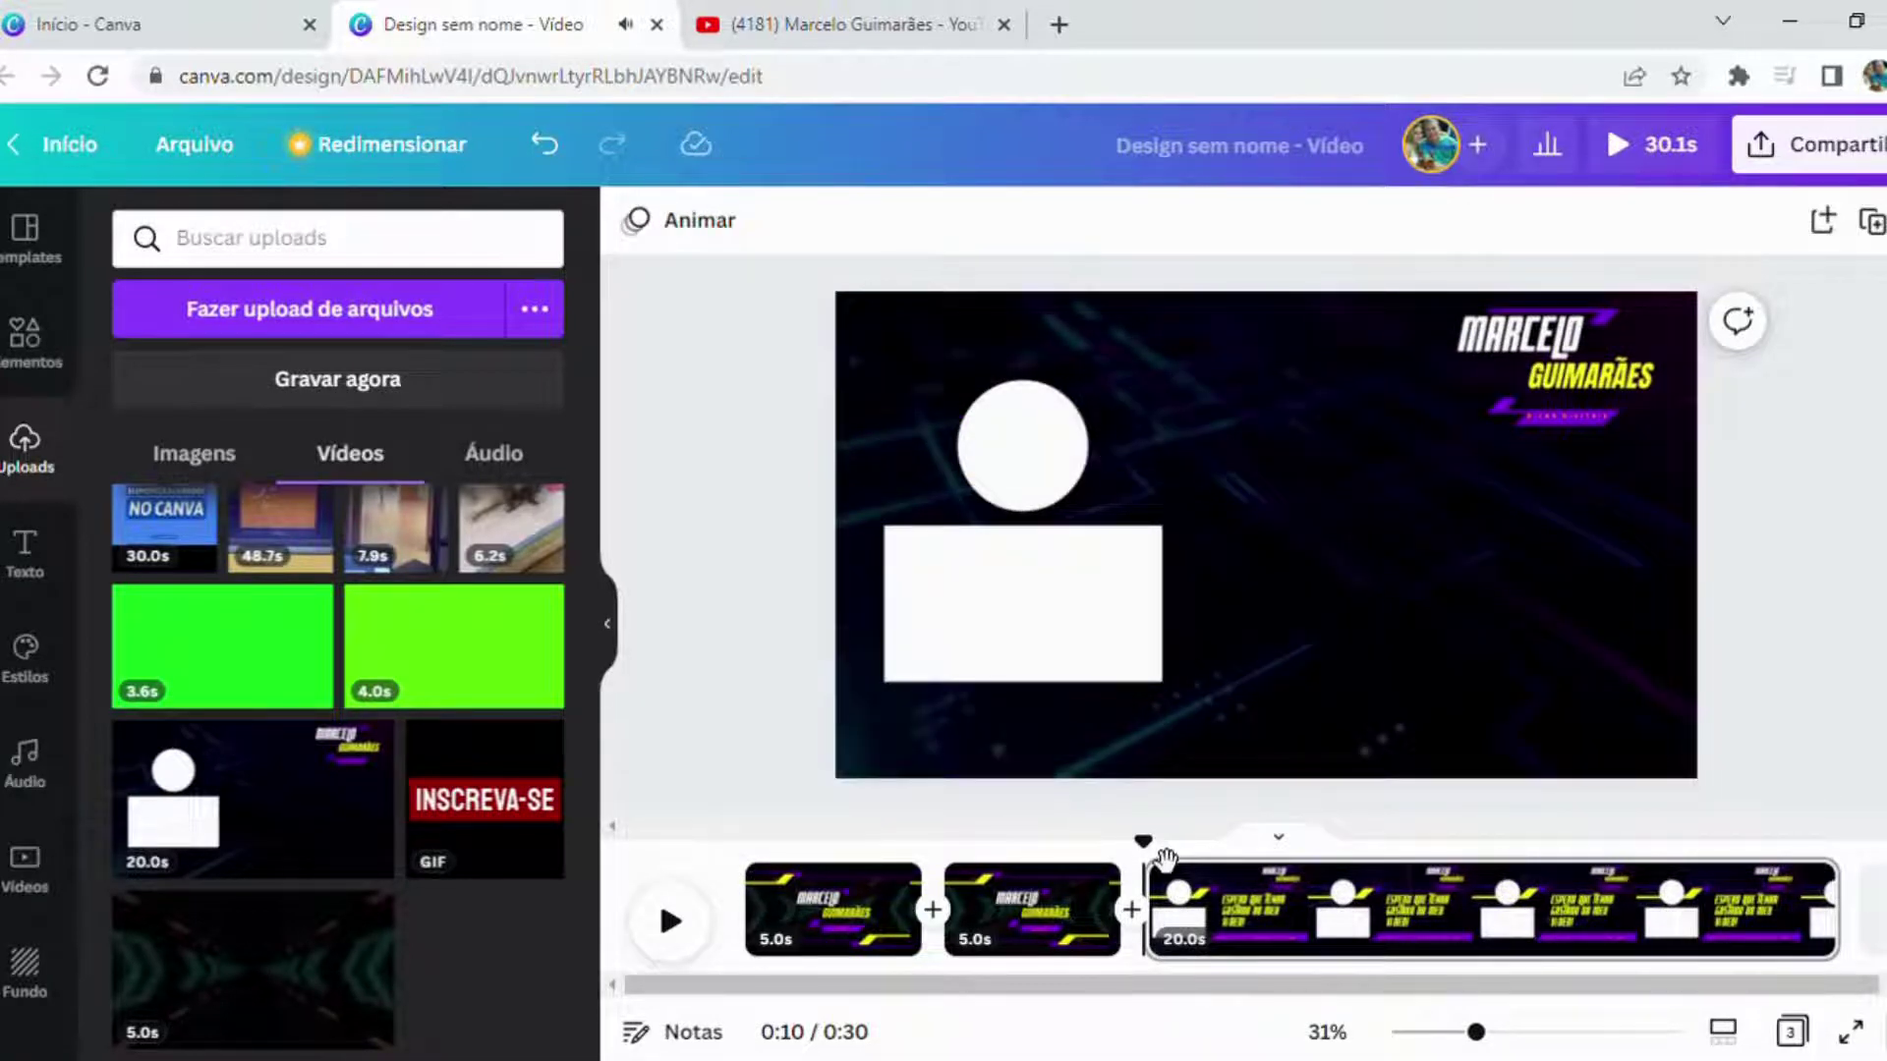
Step: Play the three-page video from the beginning to review the intro, middle and end-screen sequence
left_click_drag(1162, 853, 695, 853)
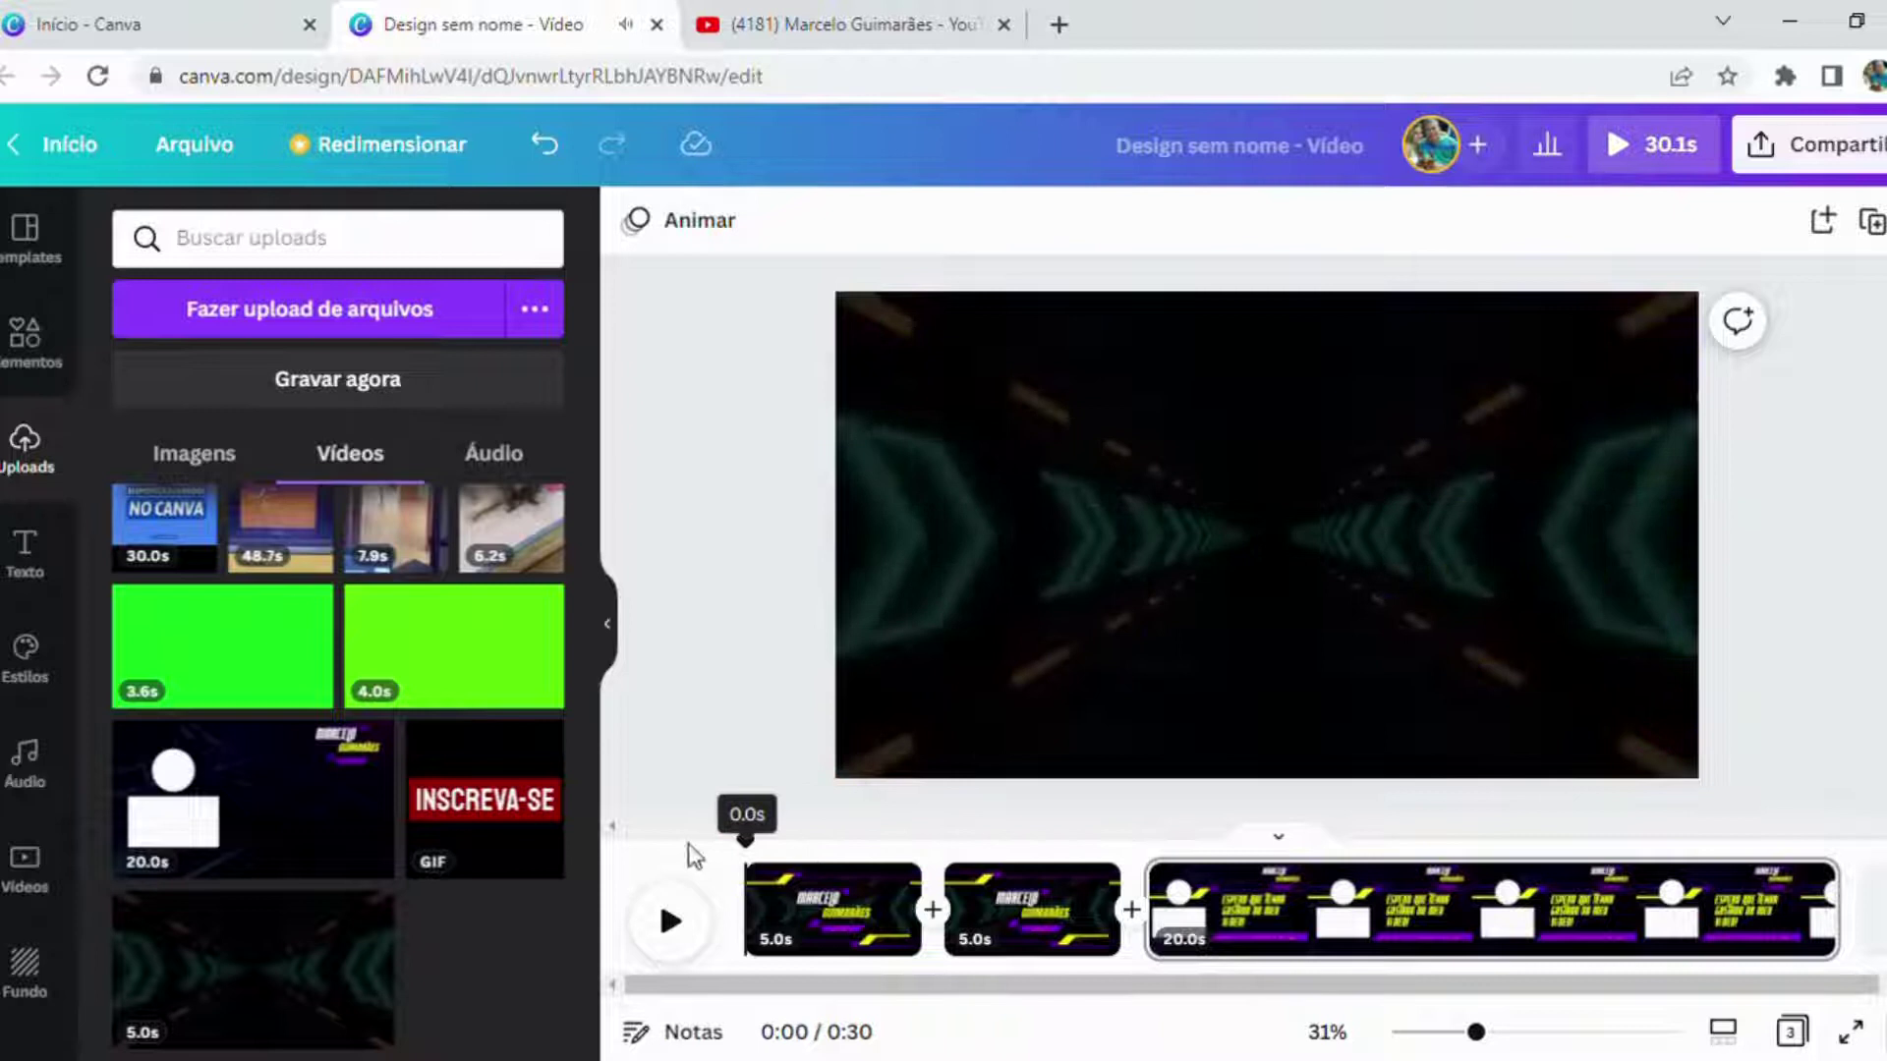
left_click(670, 925)
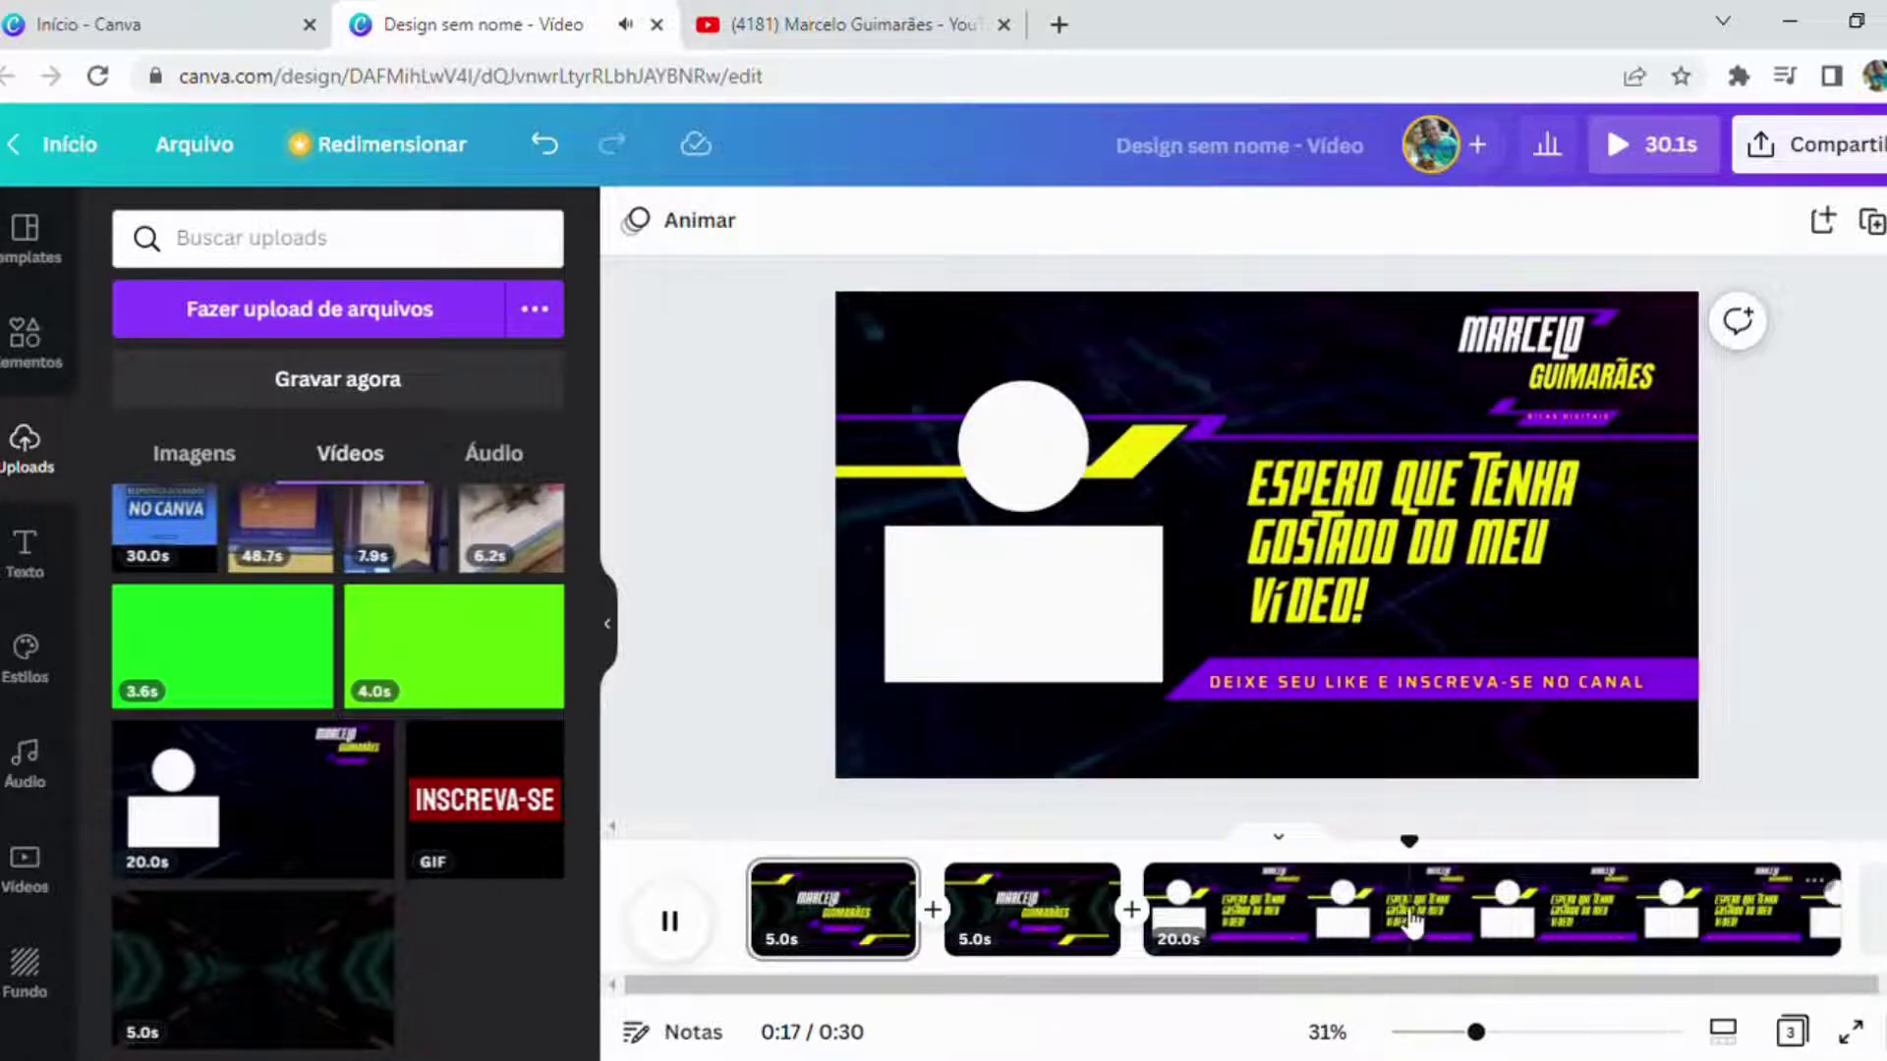
left_click_drag(1389, 872, 747, 872)
left_click(670, 920)
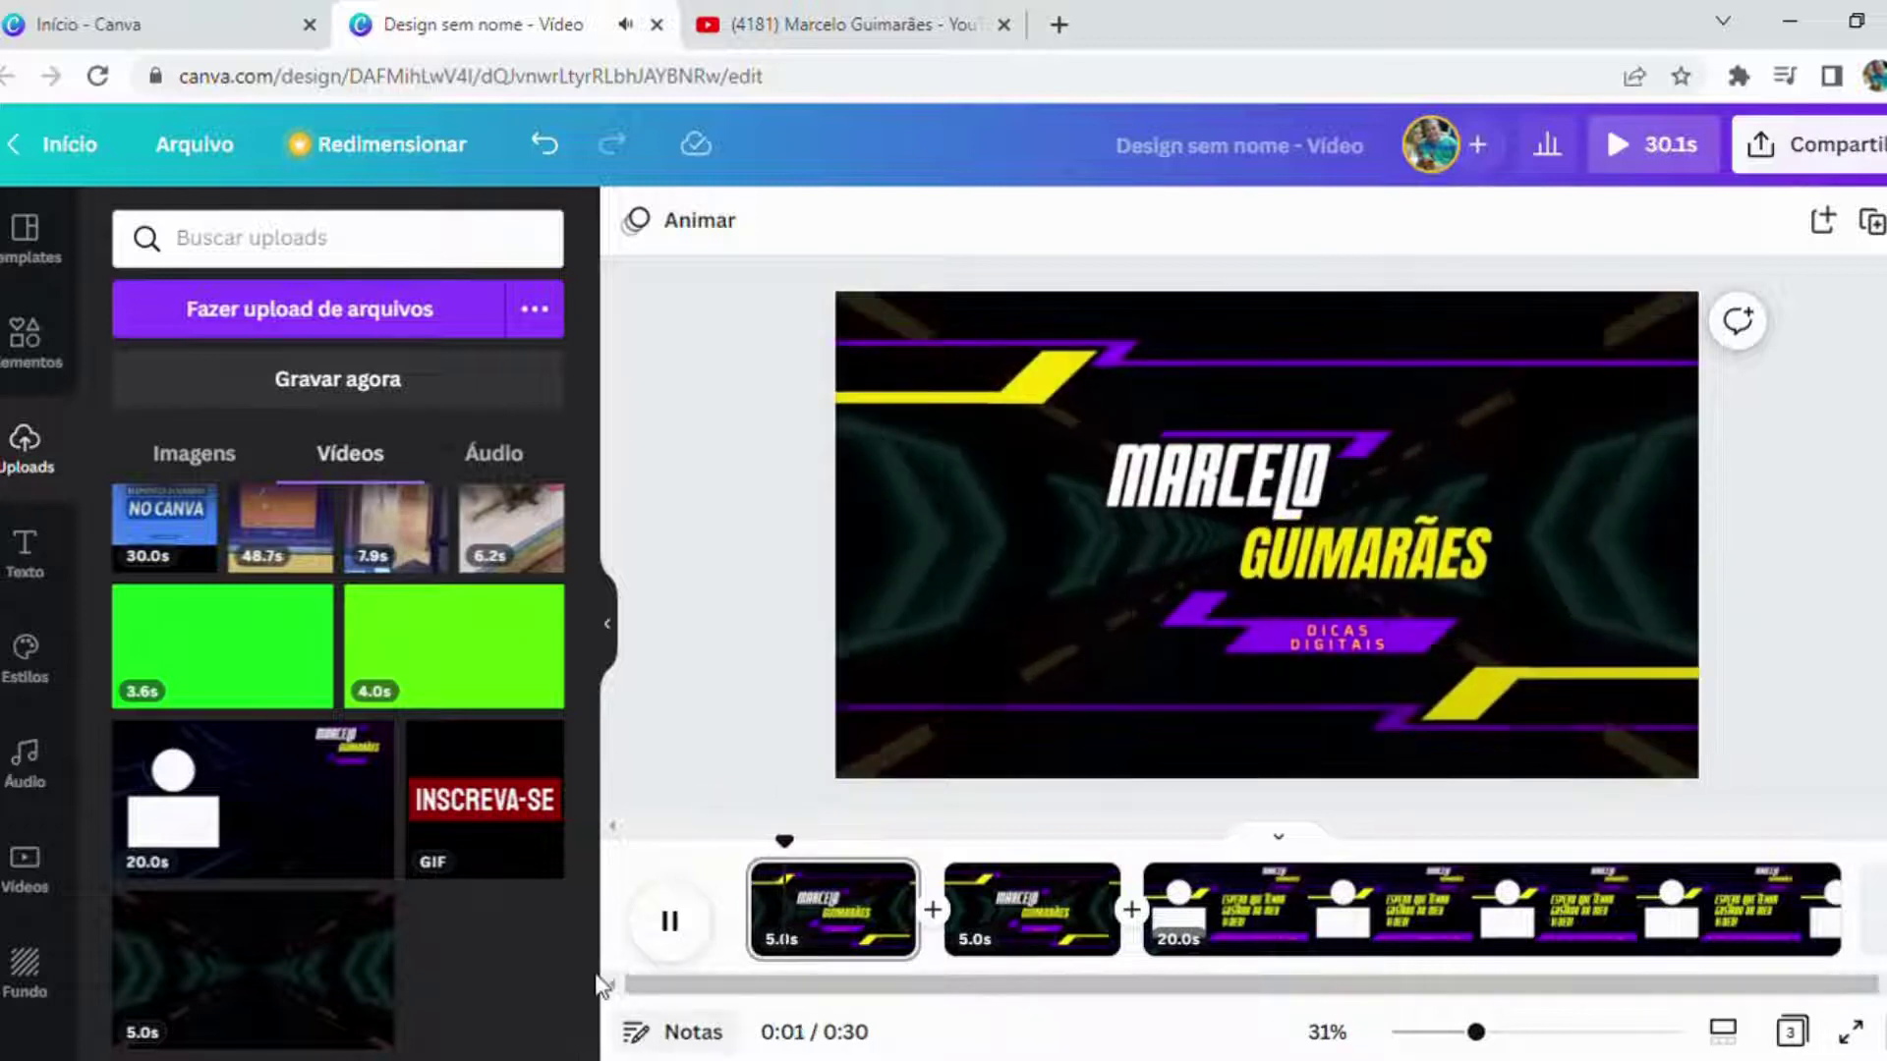
left_click(671, 920)
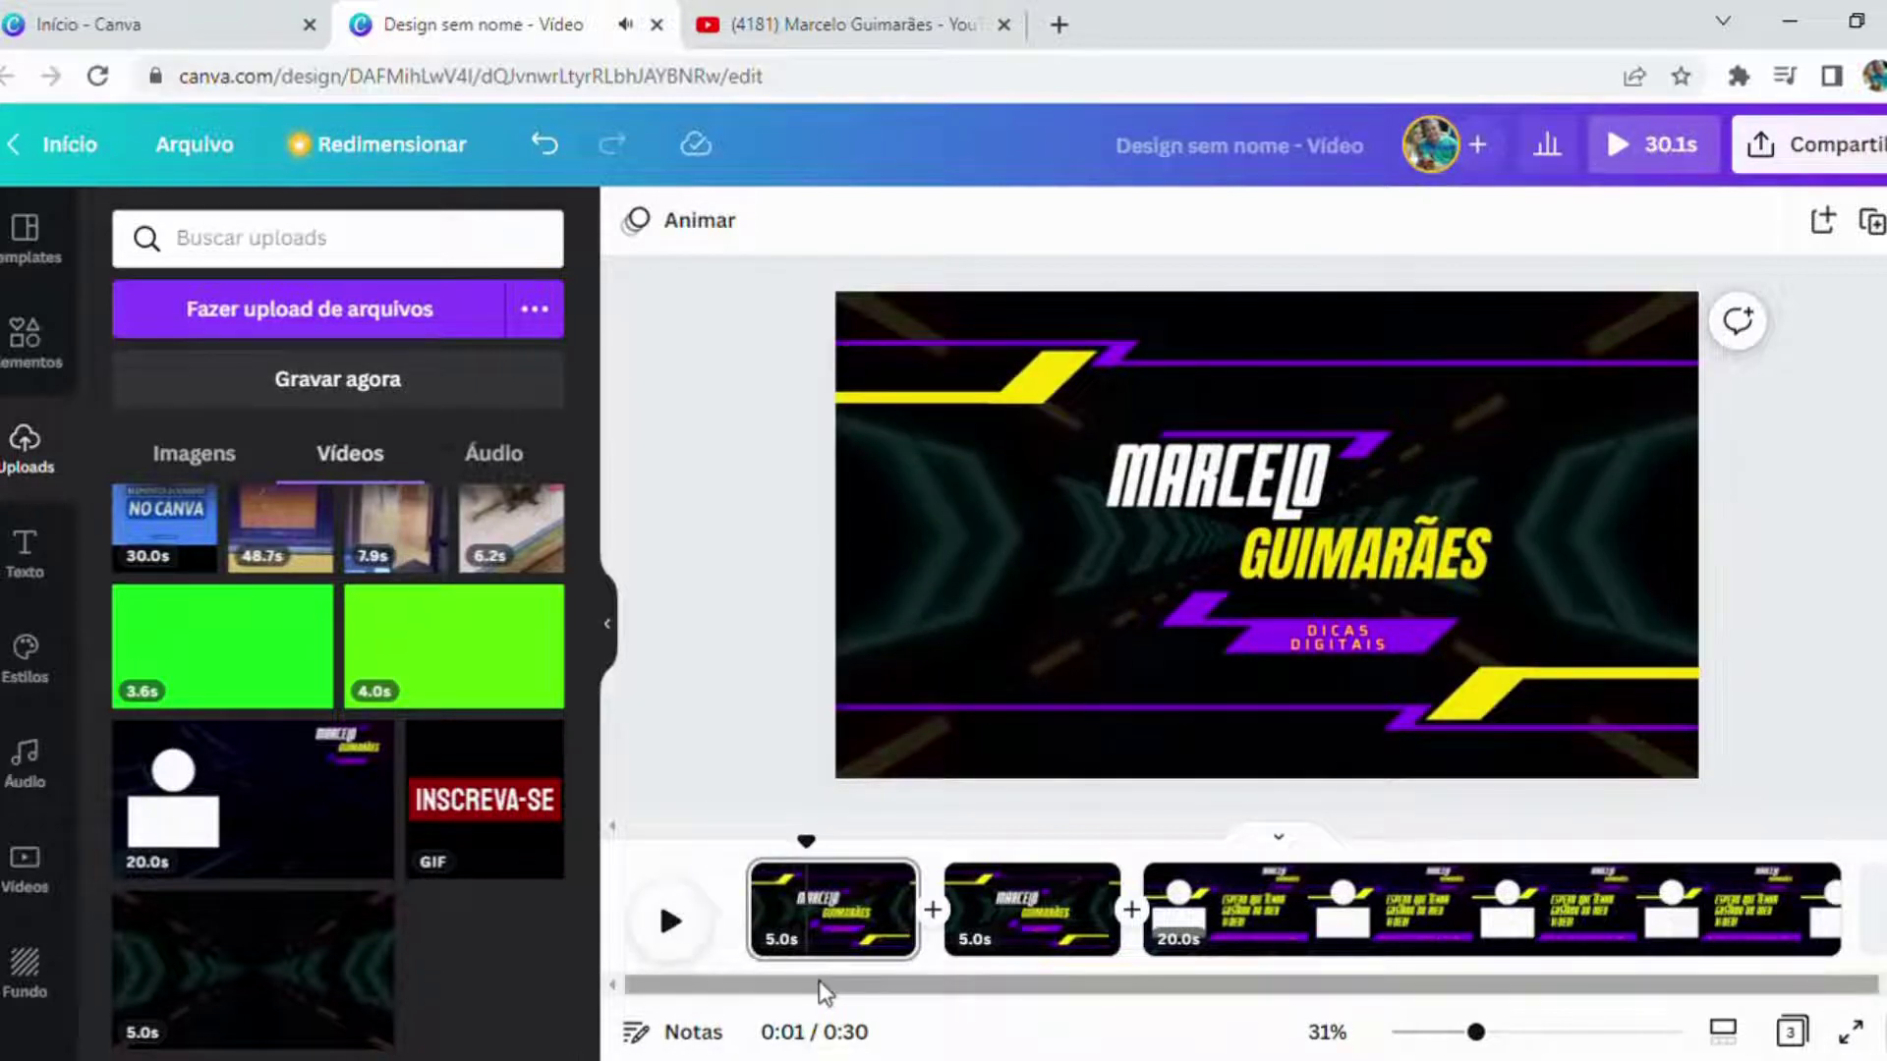
Step: Add a rounded square from the basic shapes to the middle page
left_click(1022, 918)
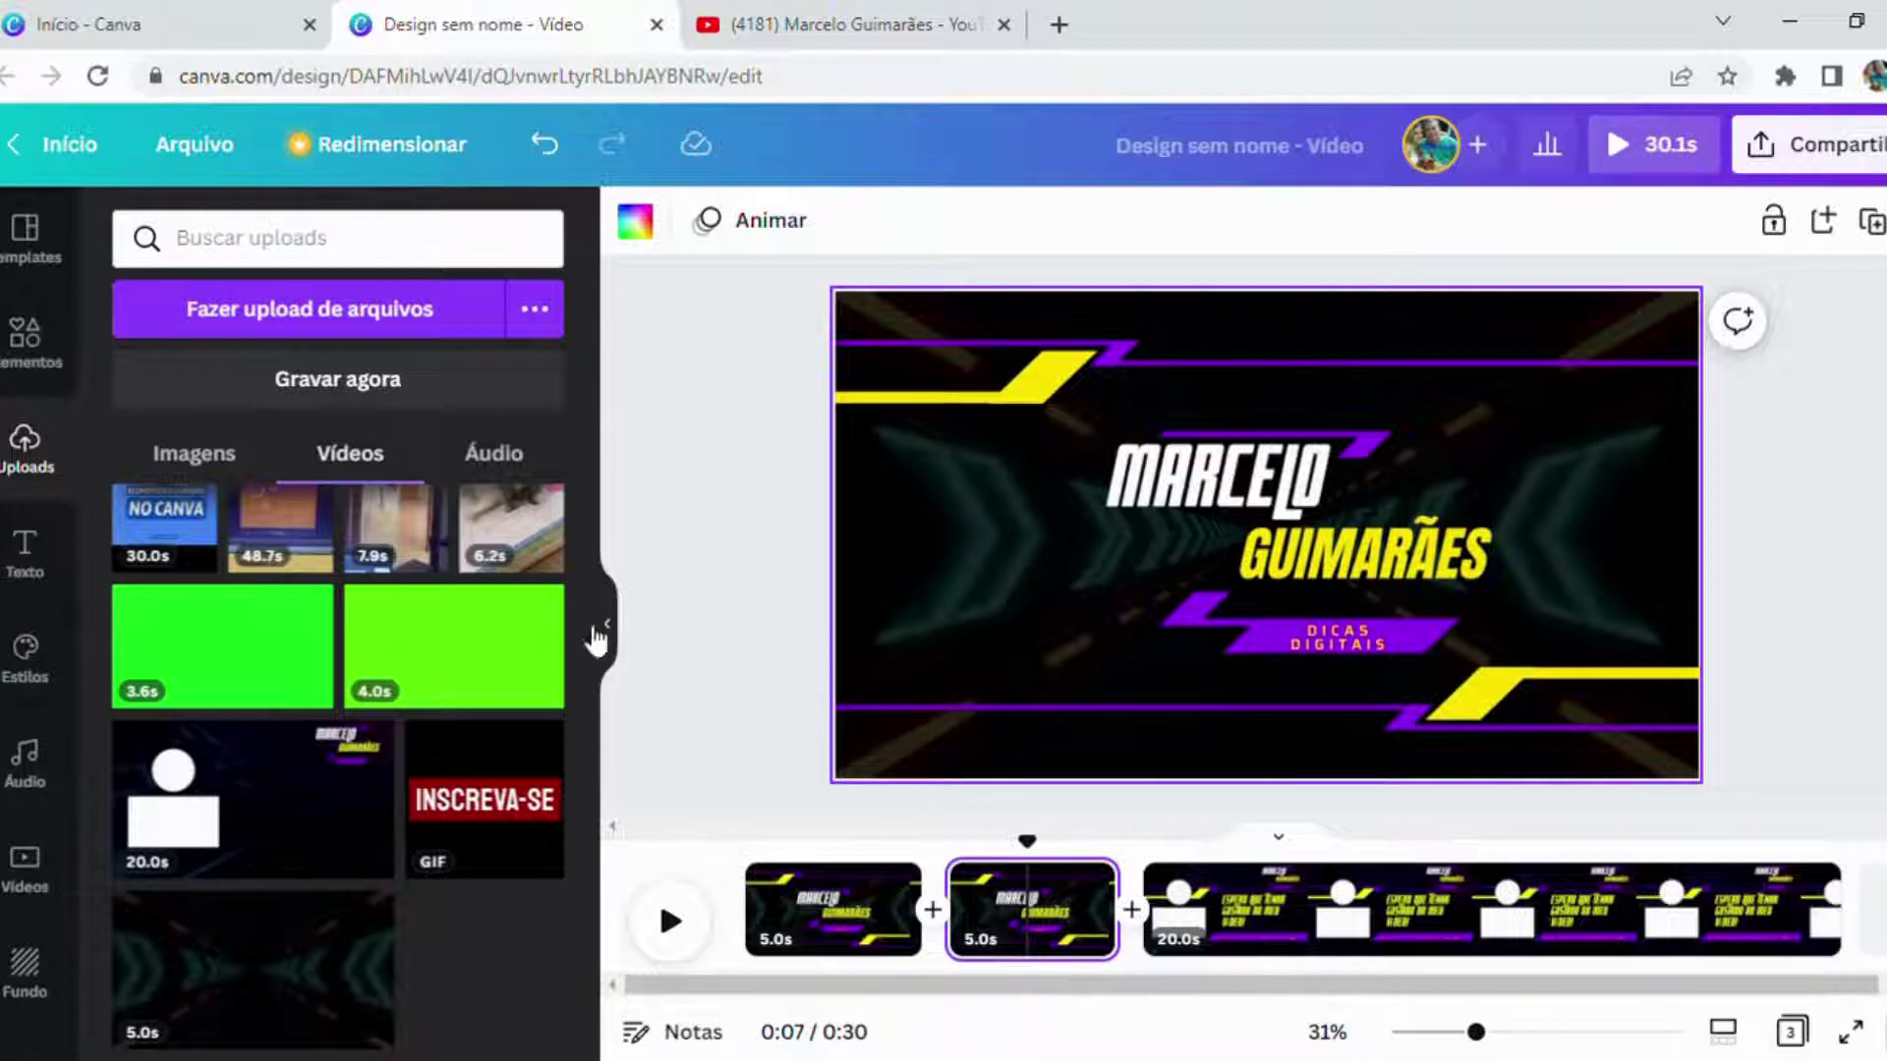
left_click(38, 371)
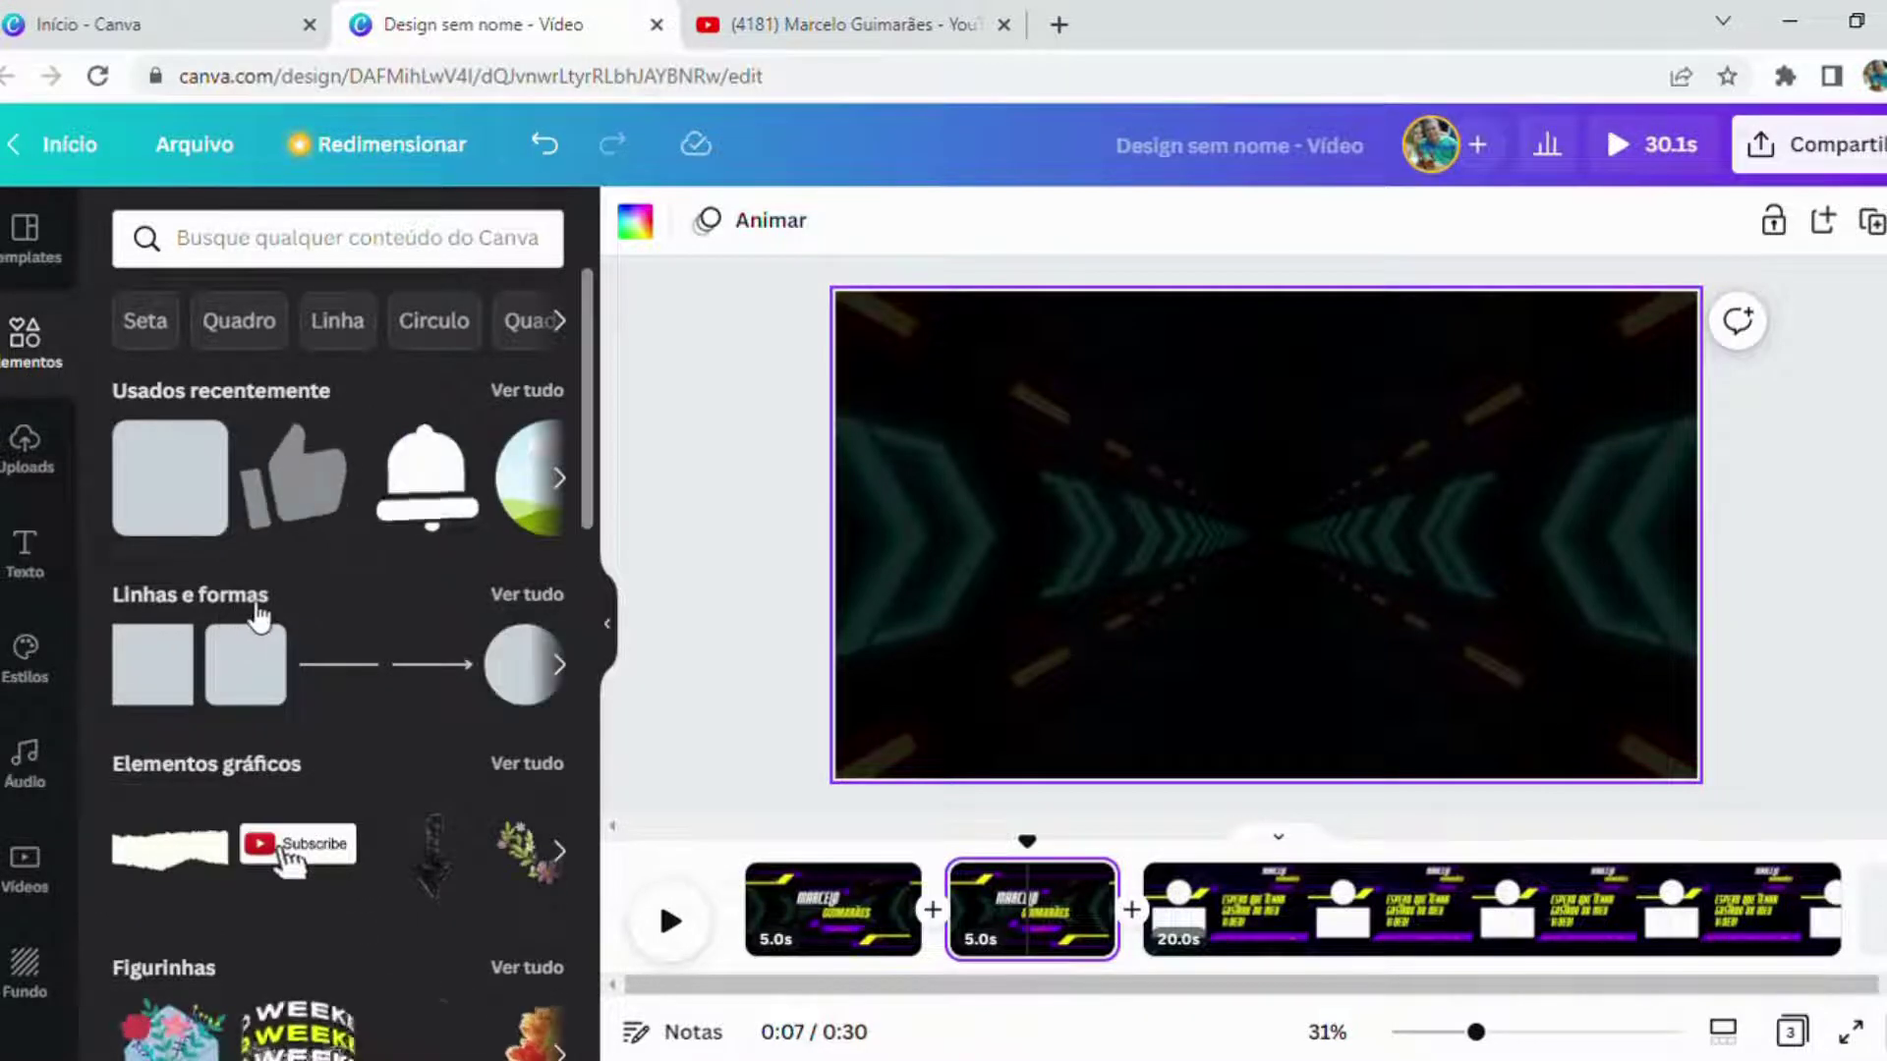
left_click(518, 599)
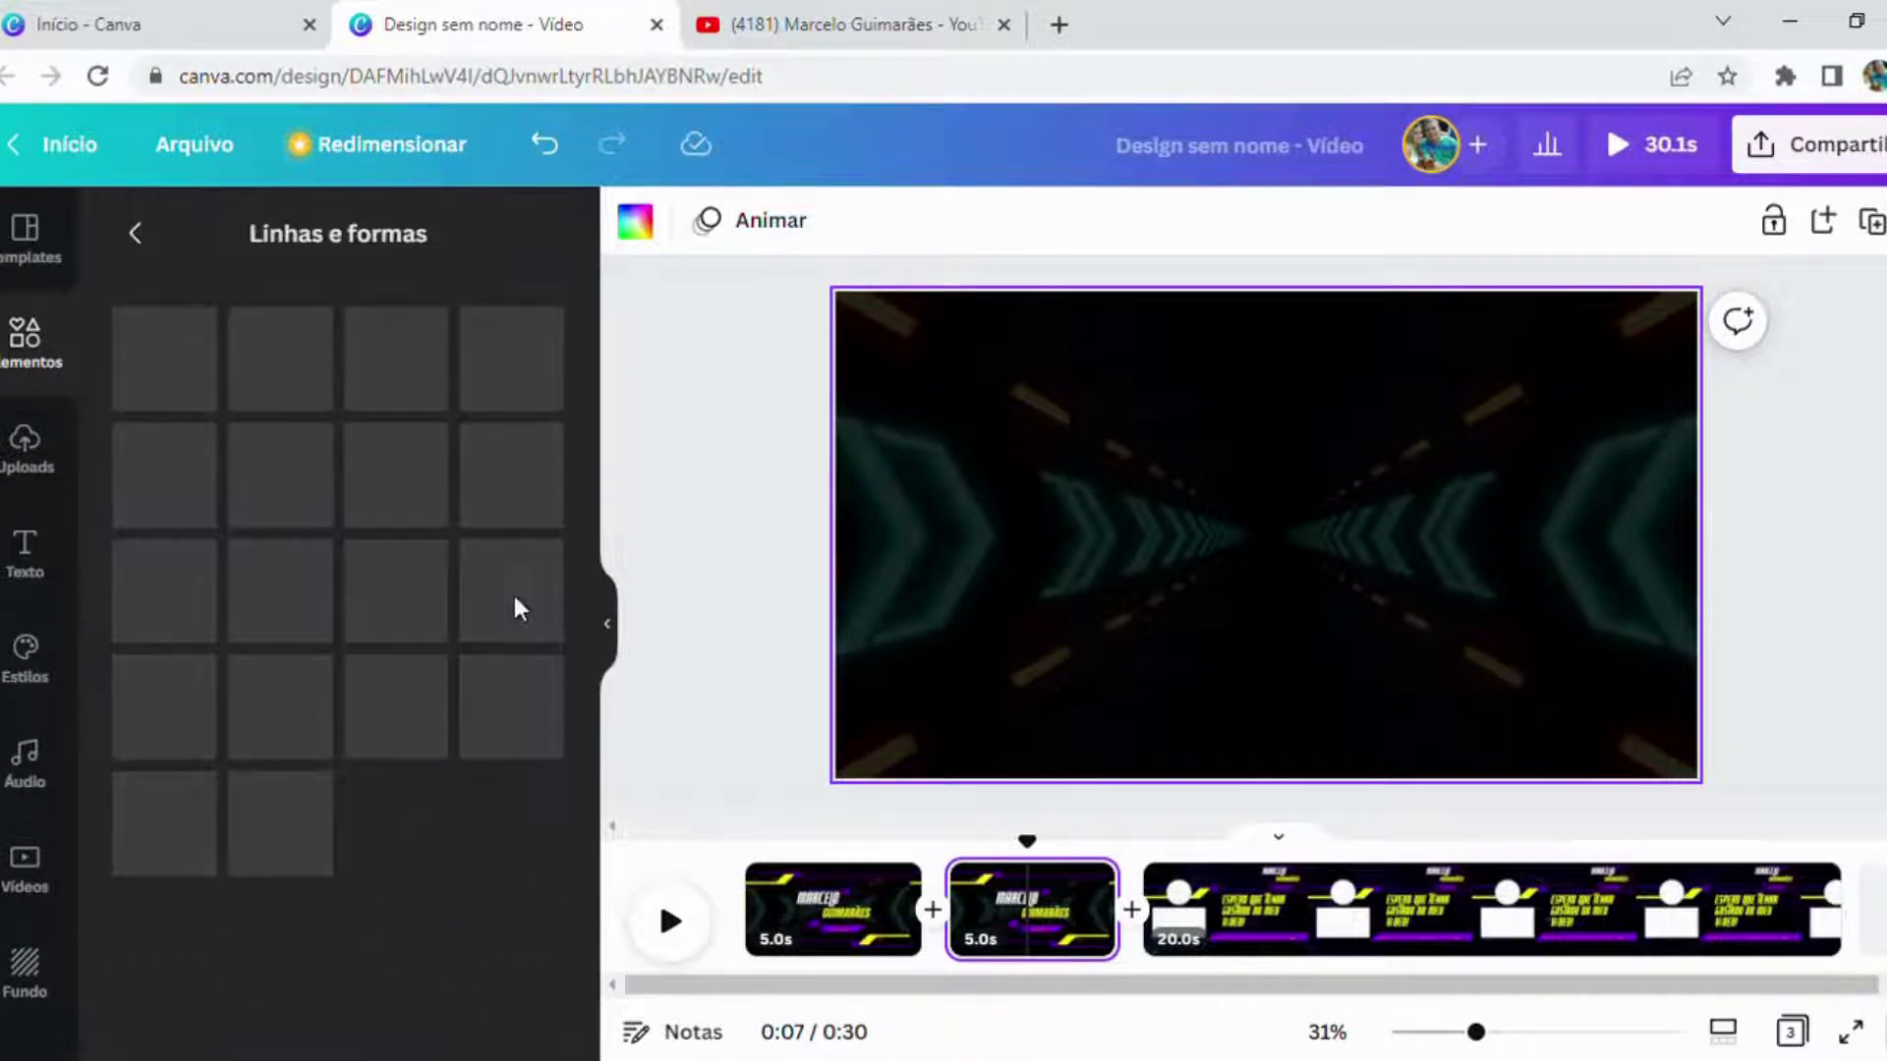
scroll(371, 666, "down", 5)
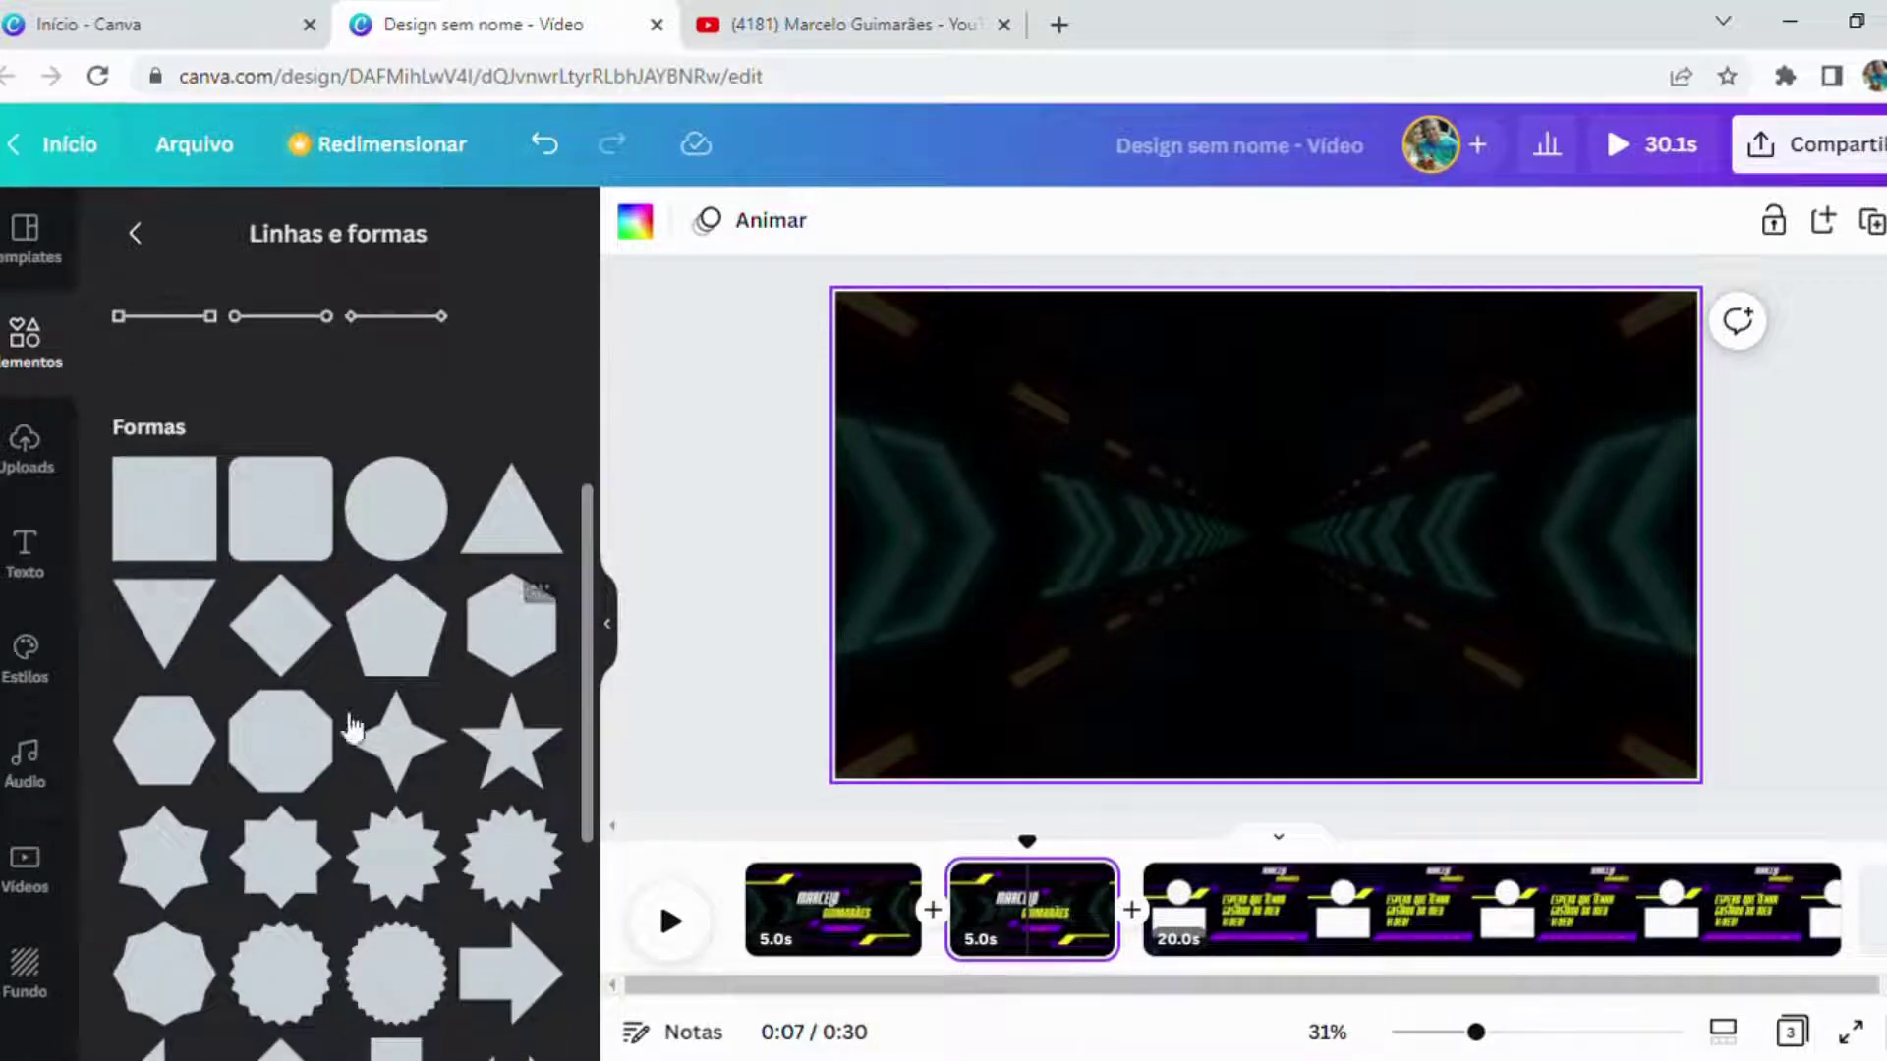
left_click(280, 539)
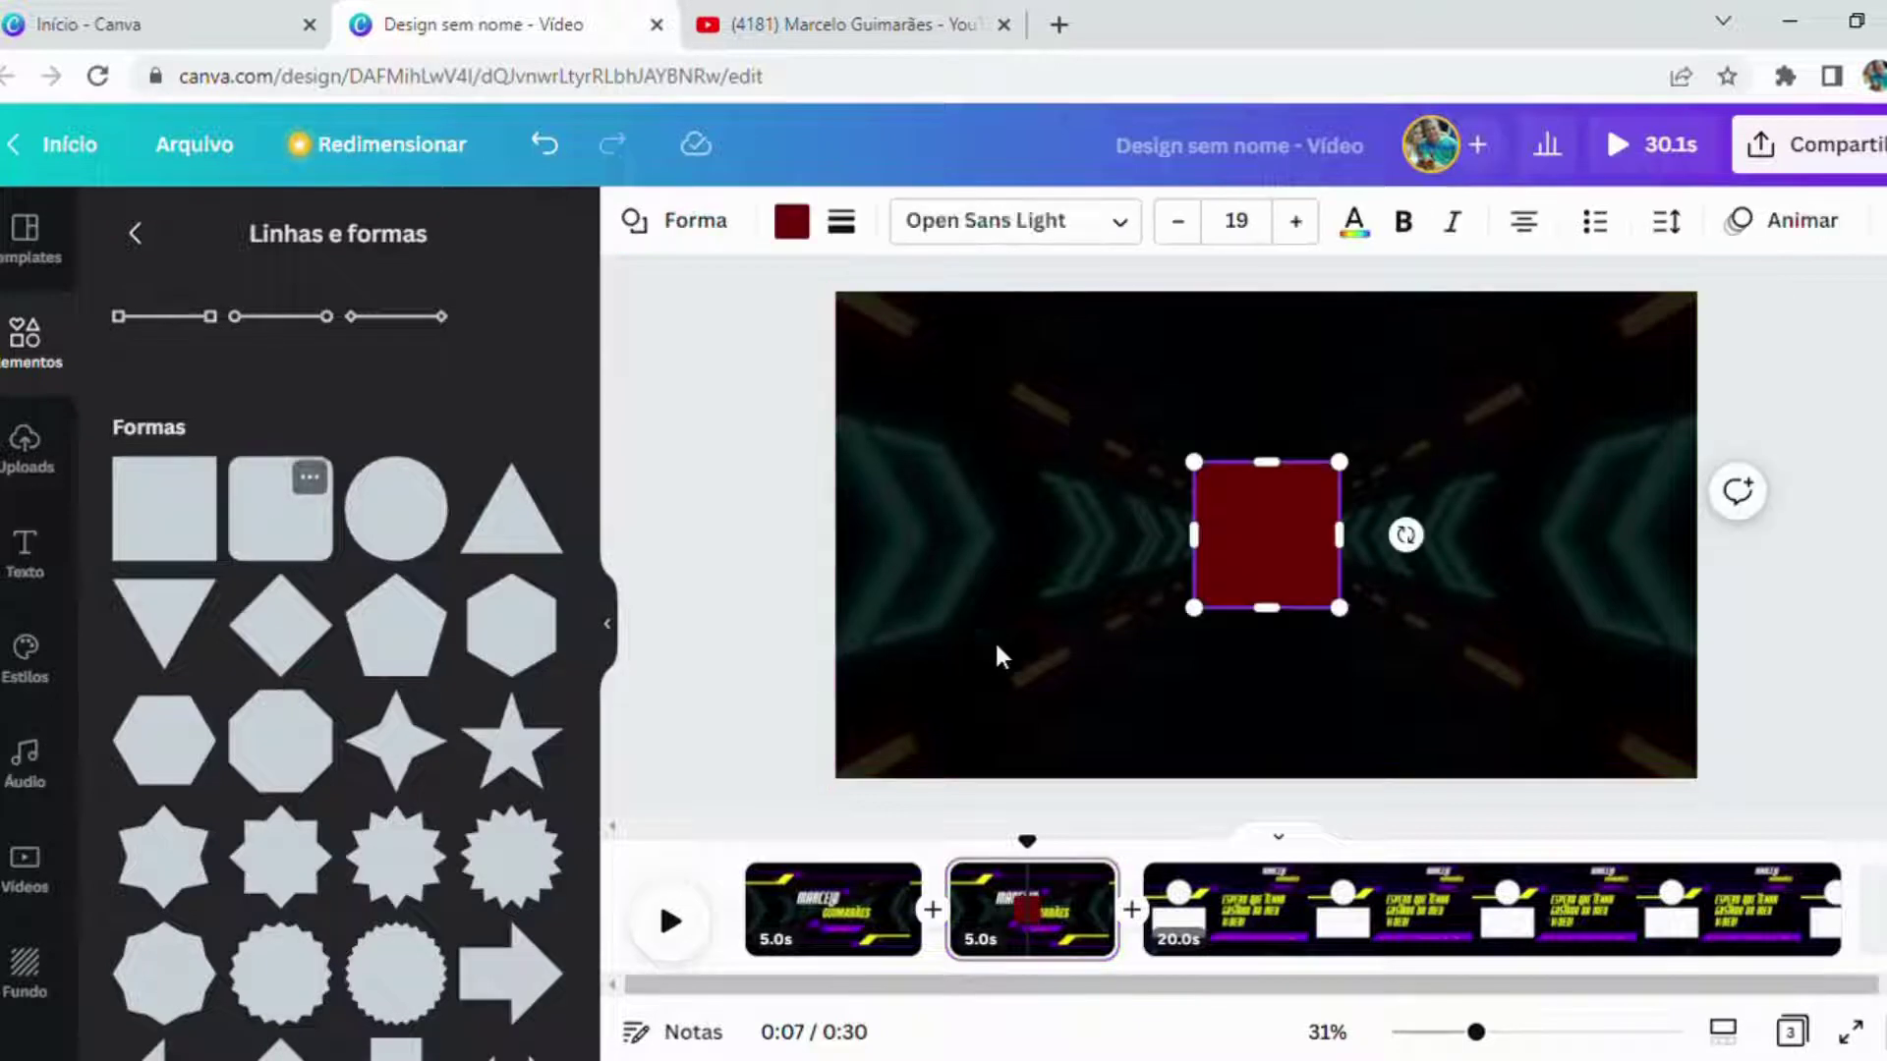
Step: Stretch the rounded square into a wide, low banner and center it on the page
left_click_drag(1207, 562, 968, 568)
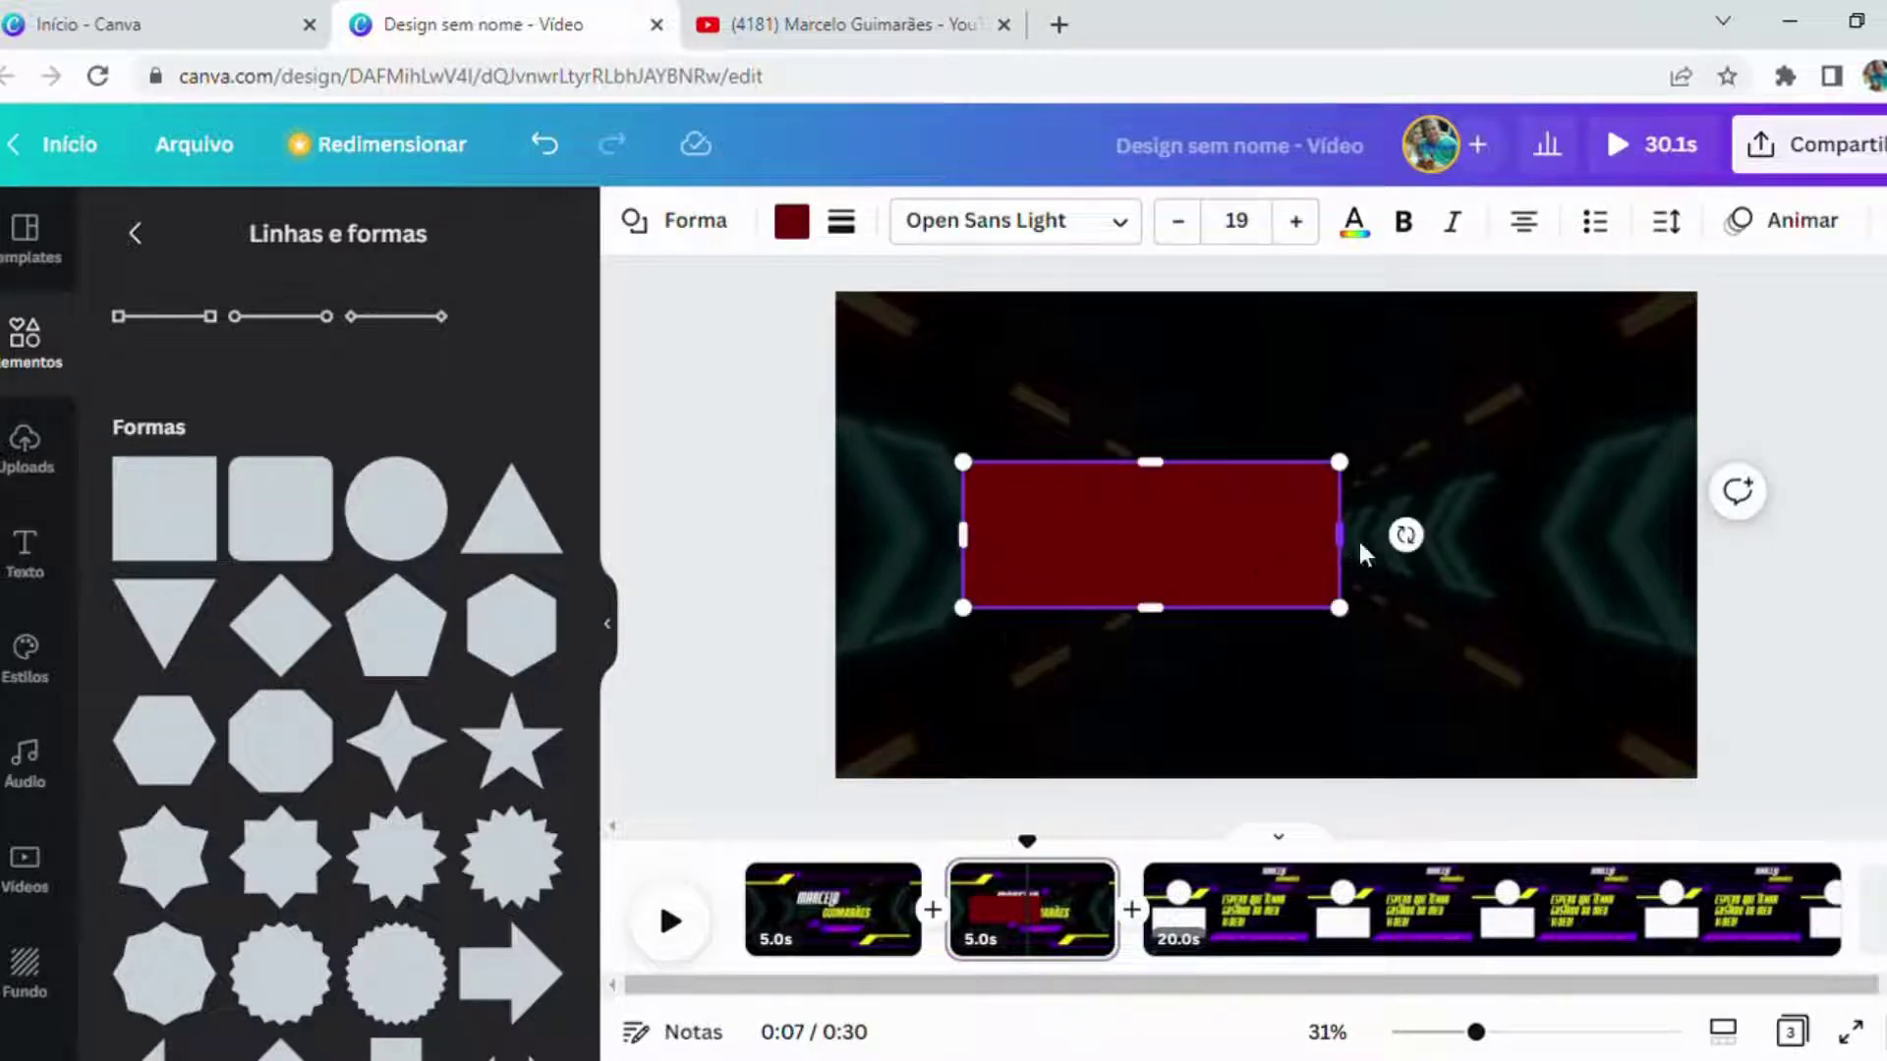
left_click_drag(1358, 538, 1535, 539)
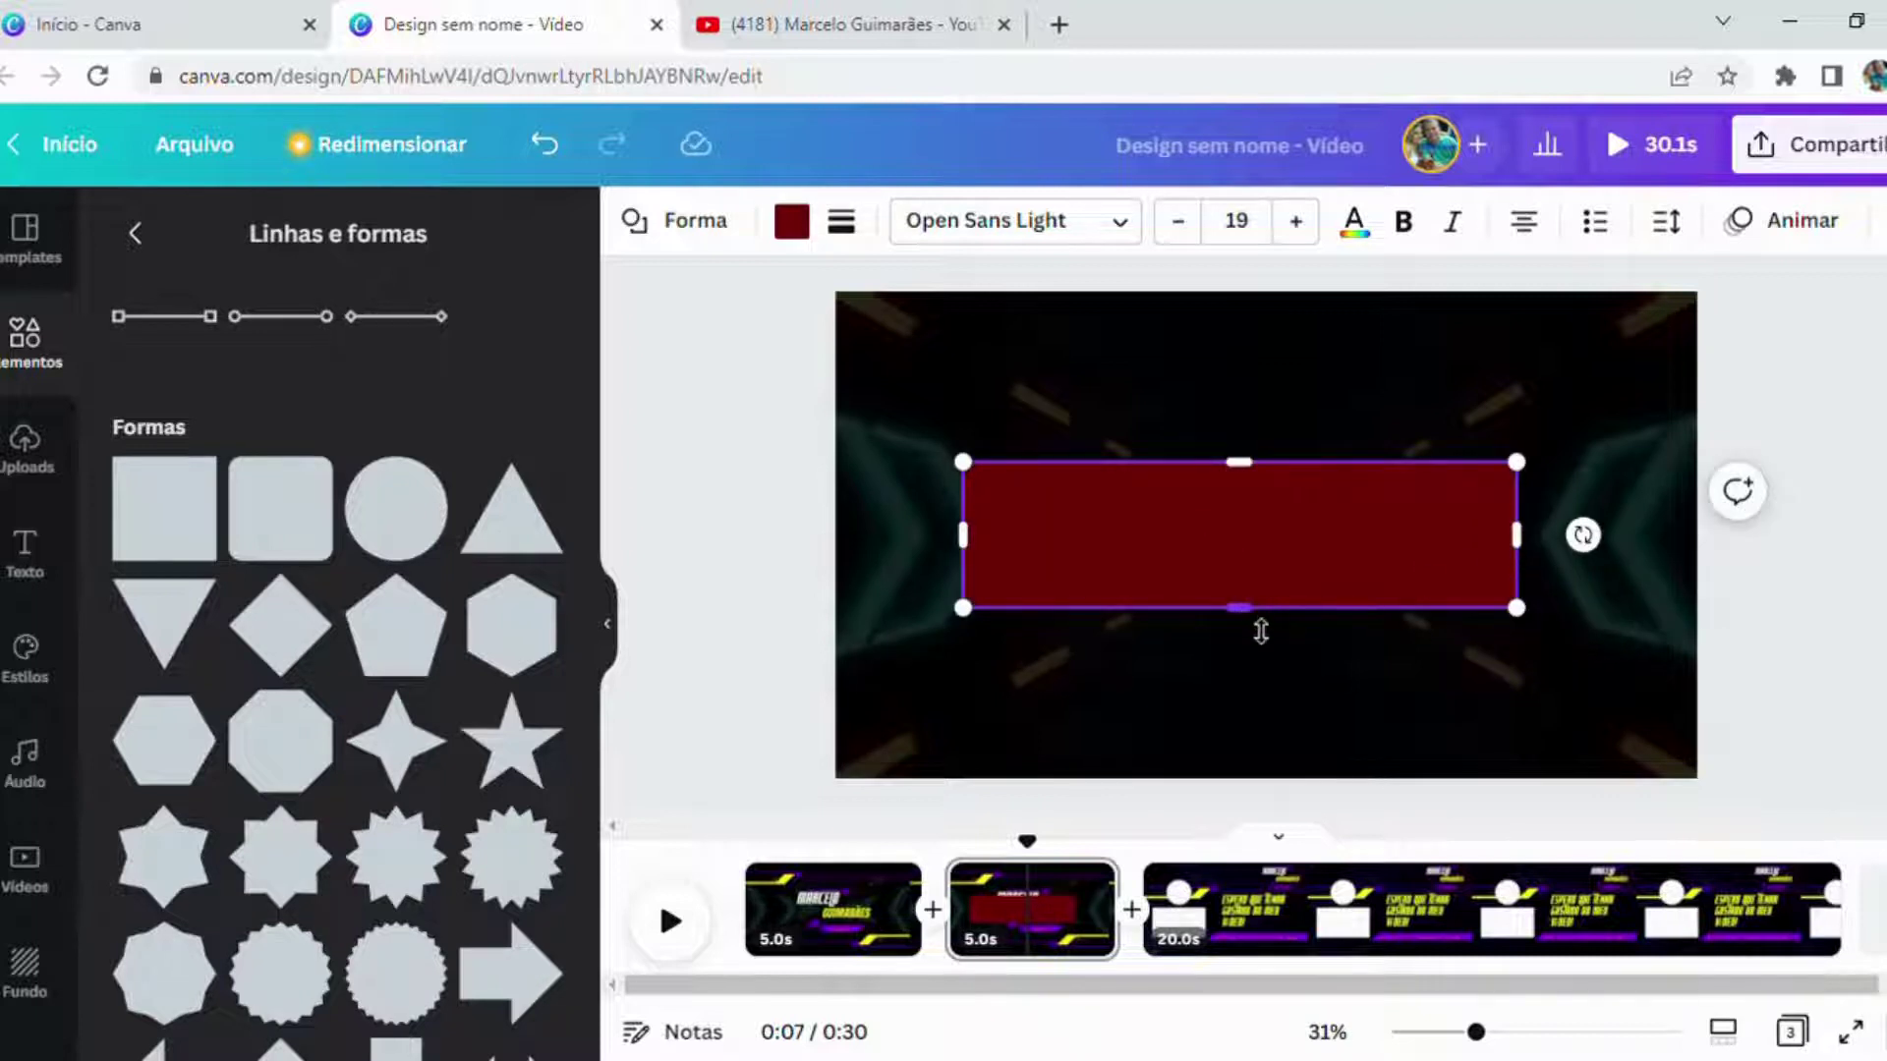
left_click_drag(1264, 606, 1259, 588)
left_click_drag(1257, 513, 1292, 542)
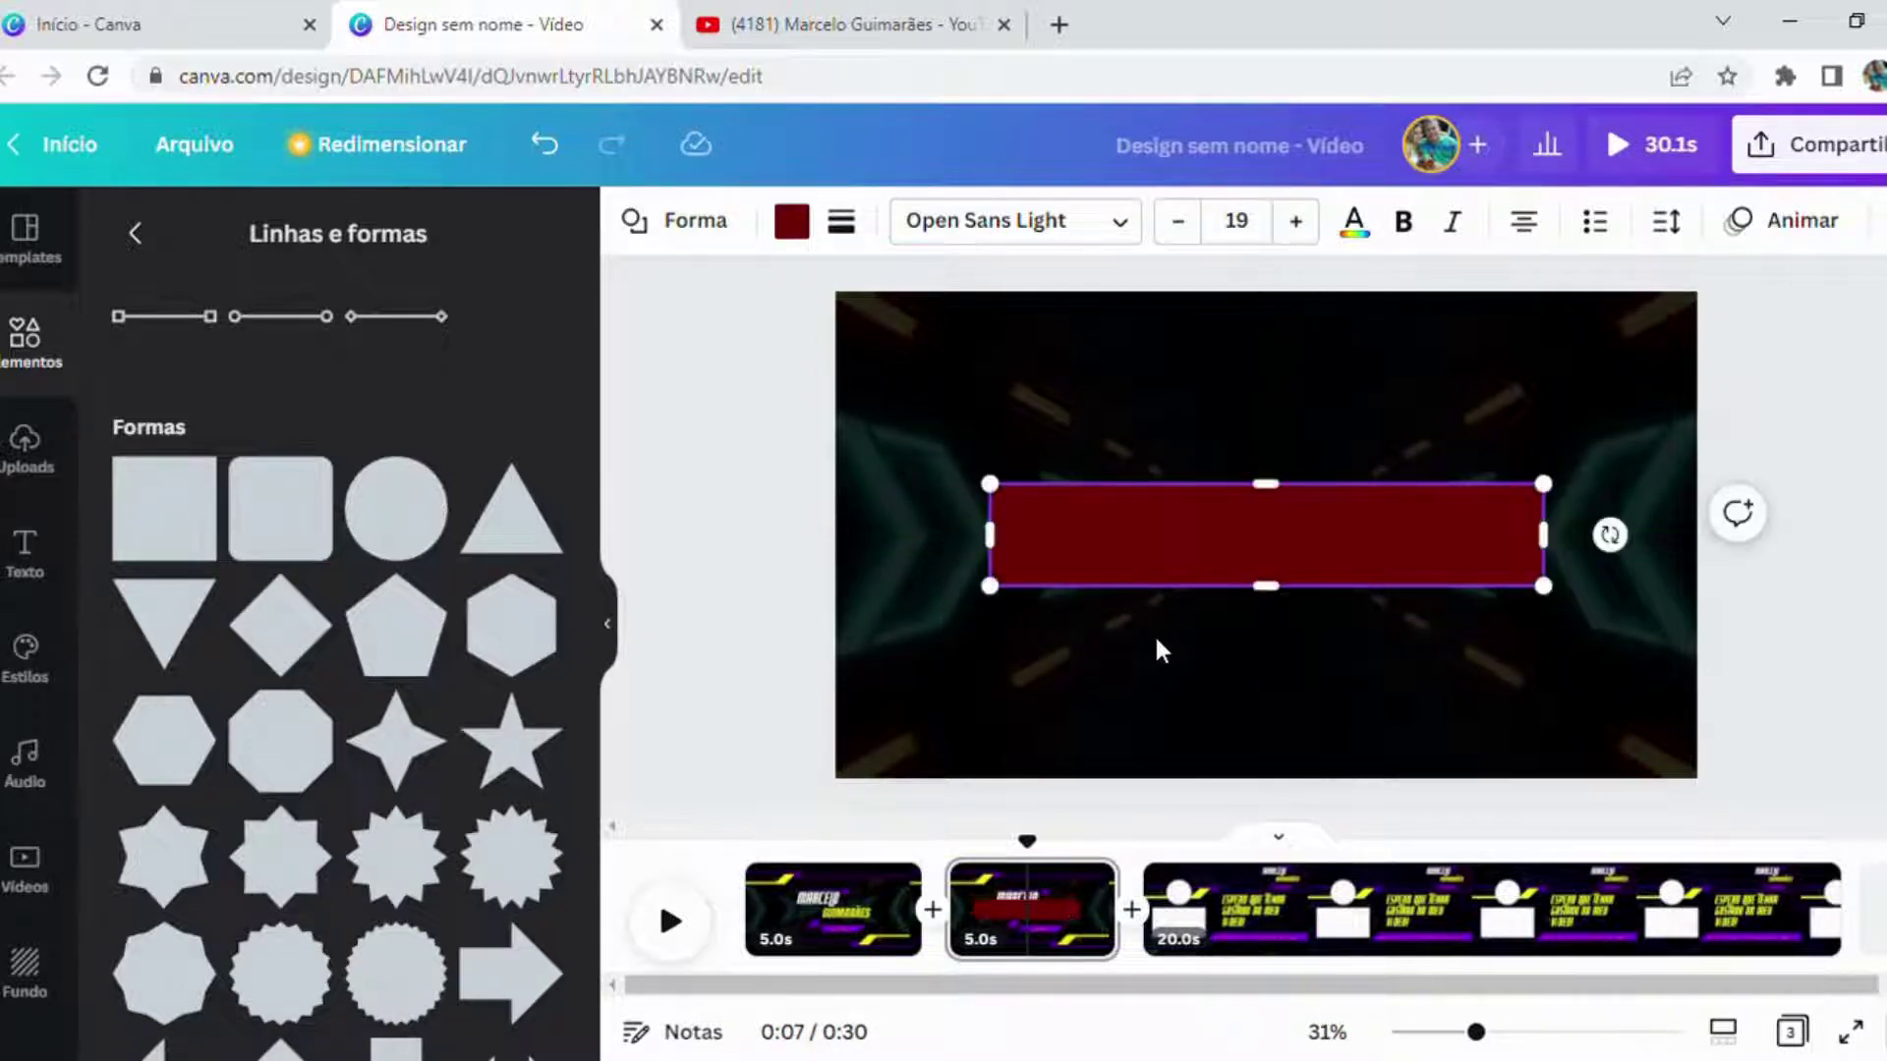
left_click(1169, 633)
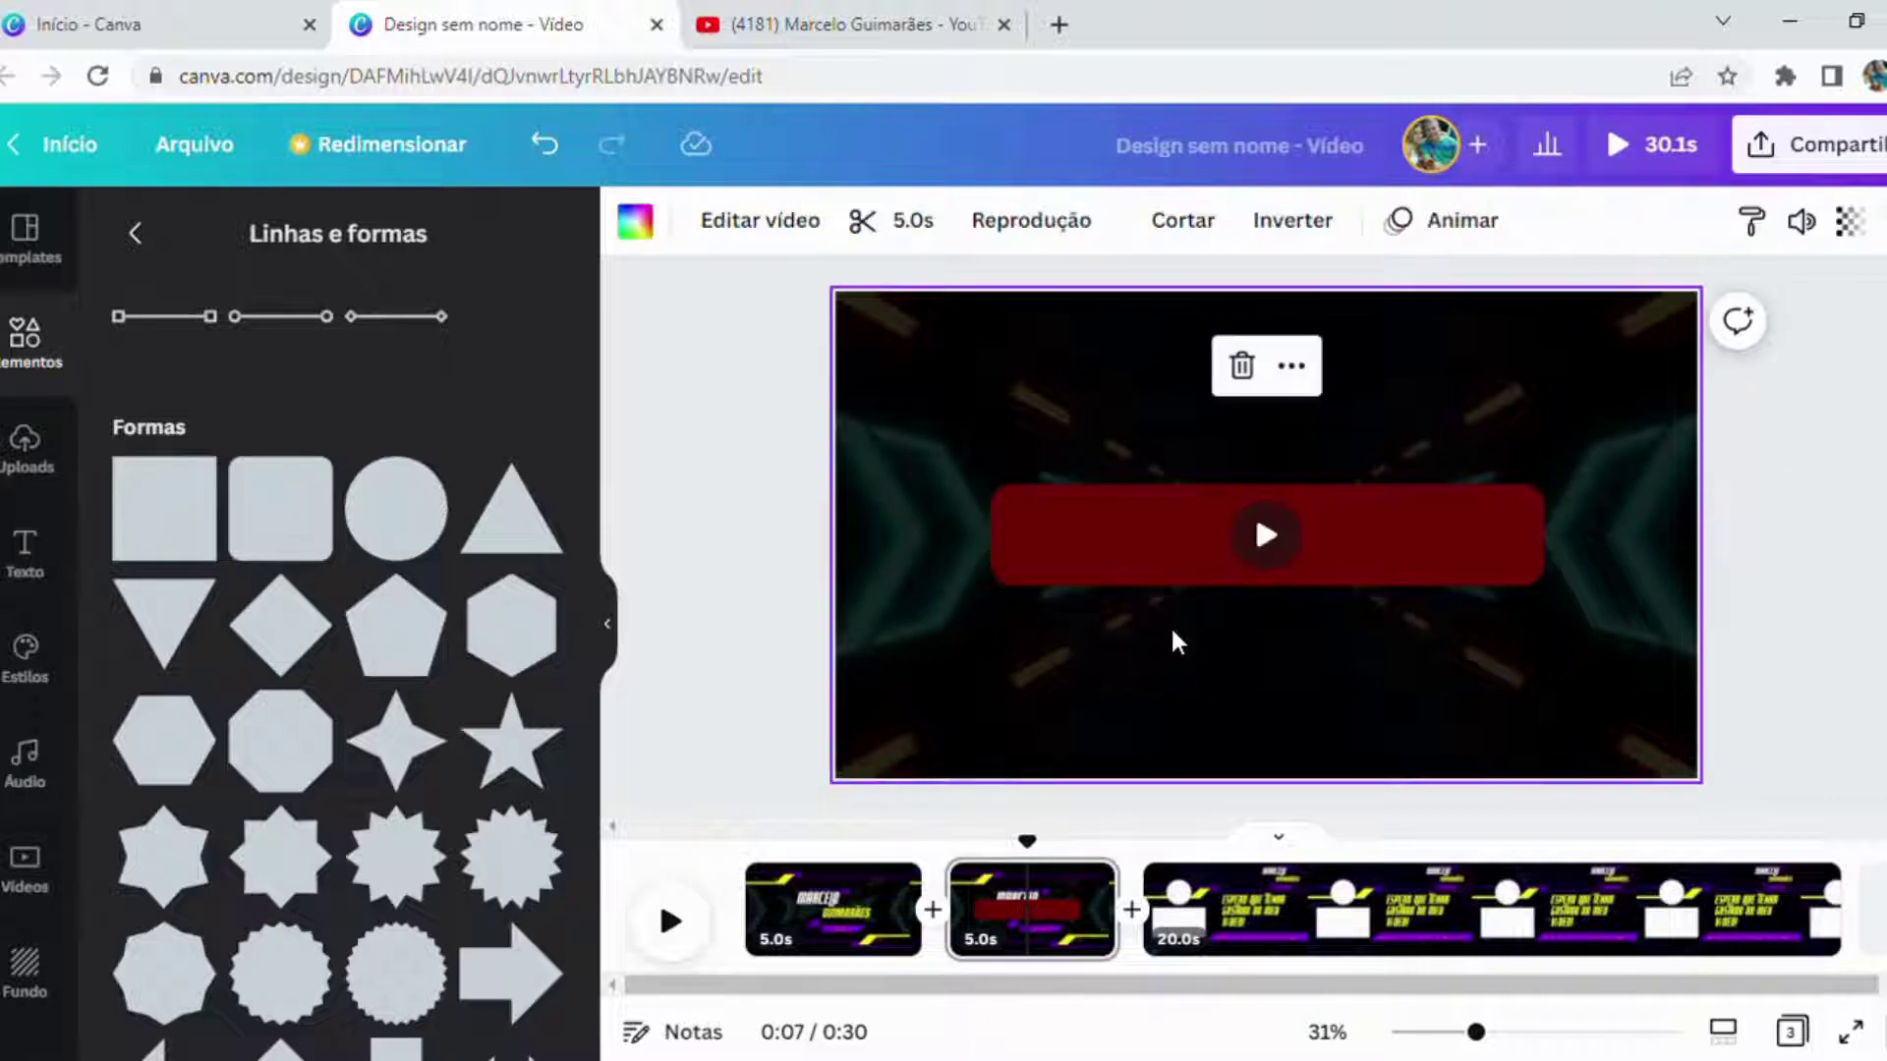
Step: Change the banner's fill color to bright red #FF0303
left_click(1095, 519)
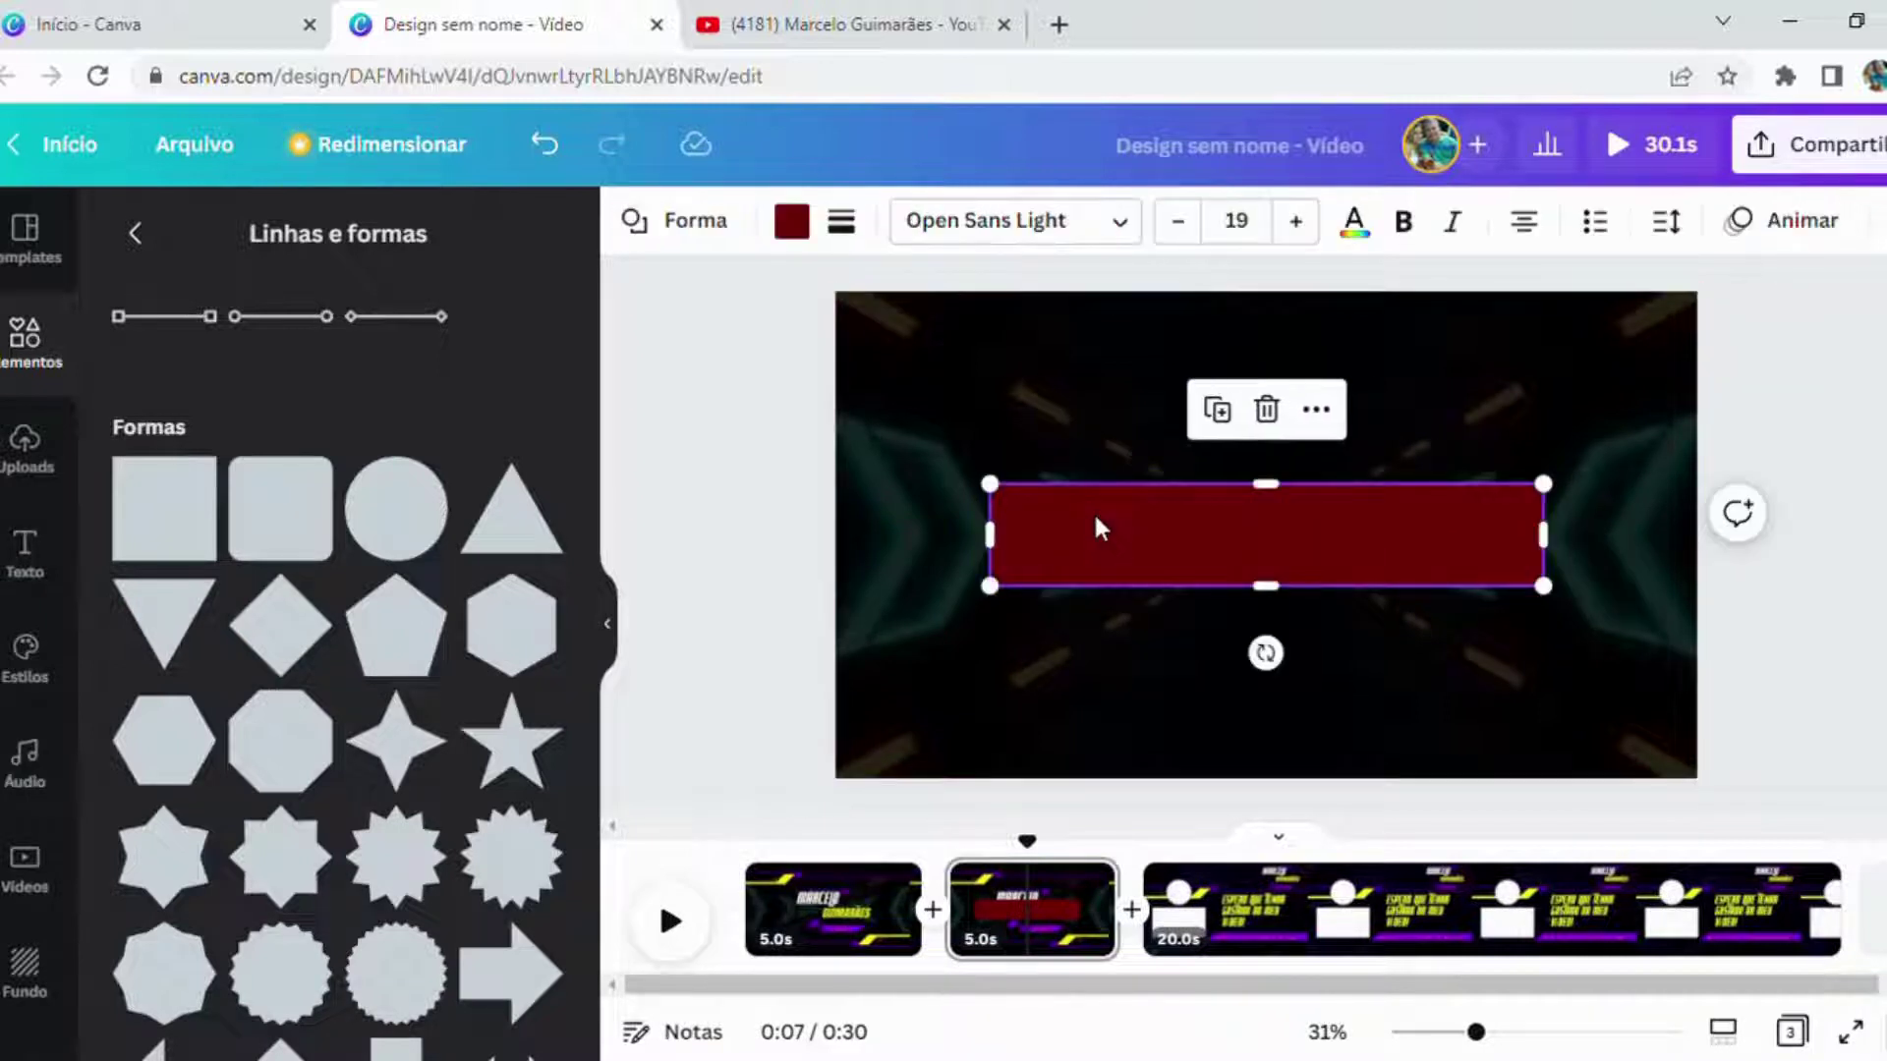
left_click(792, 222)
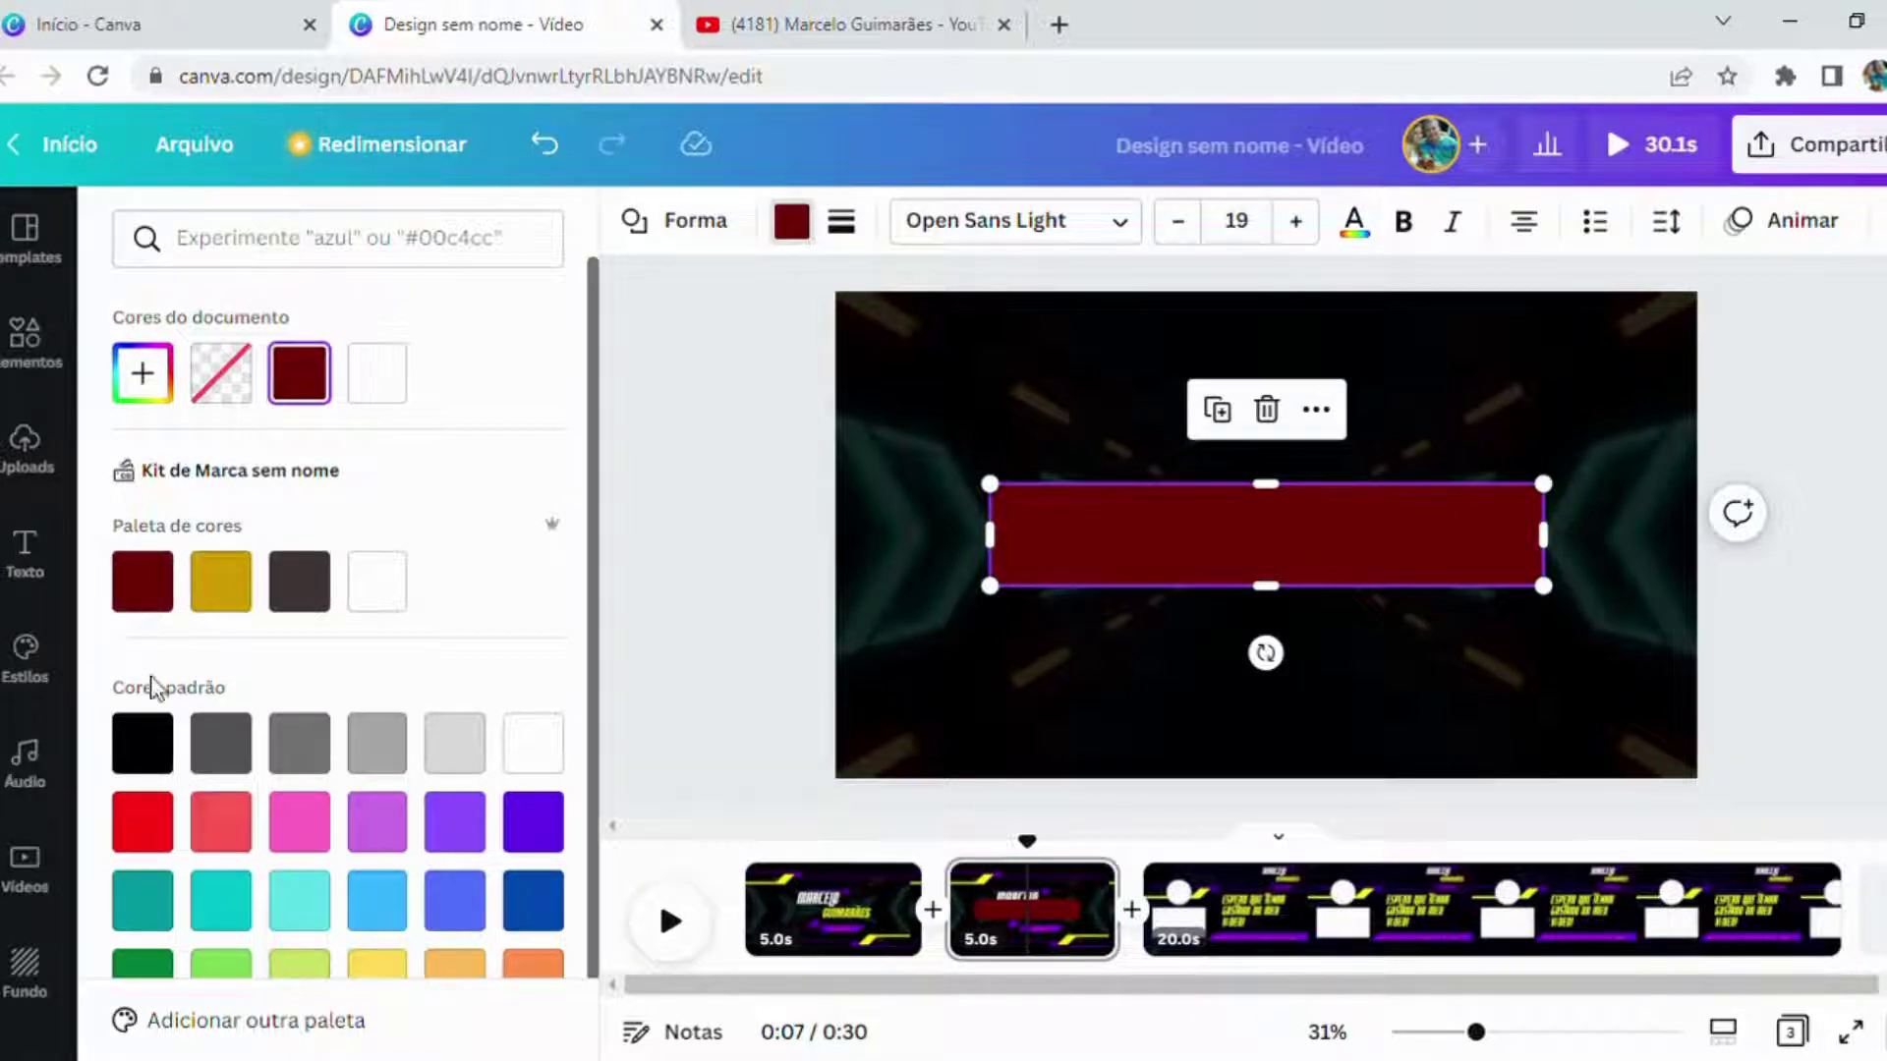
left_click(173, 403)
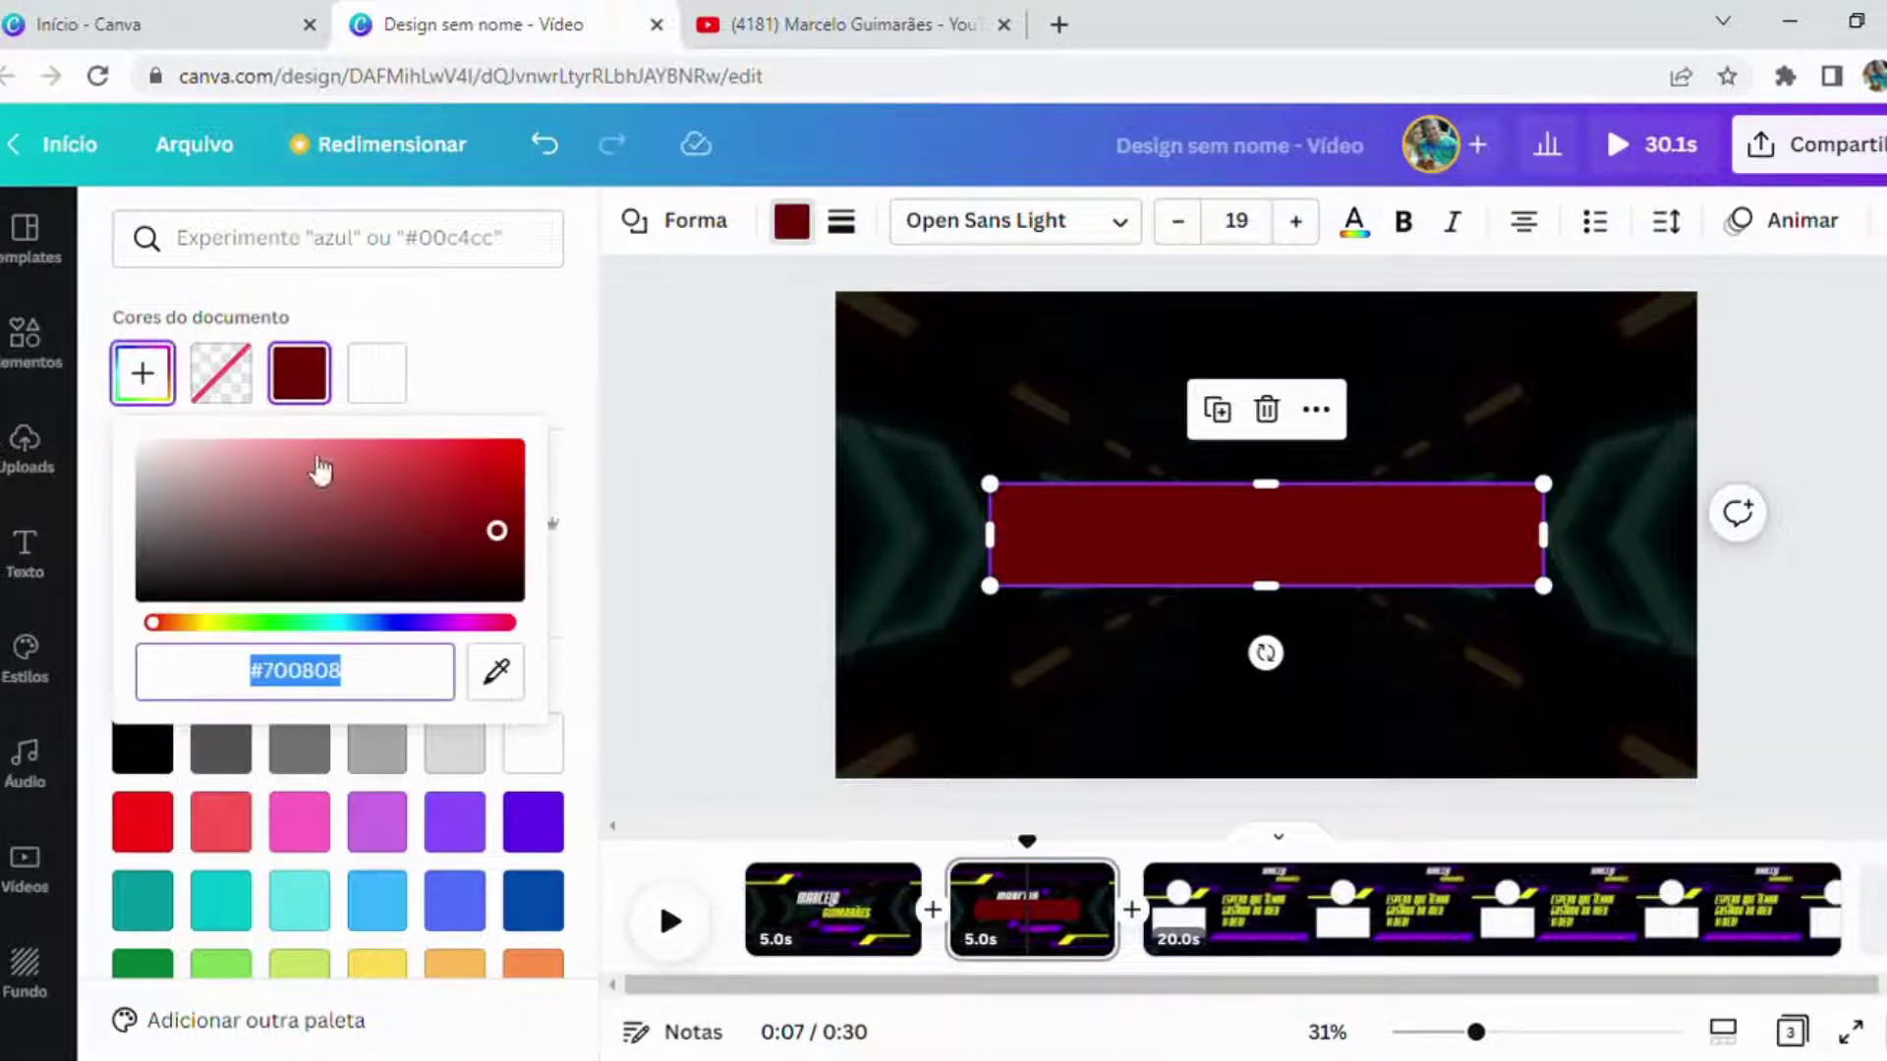
left_click(493, 538)
left_click_drag(493, 537, 516, 448)
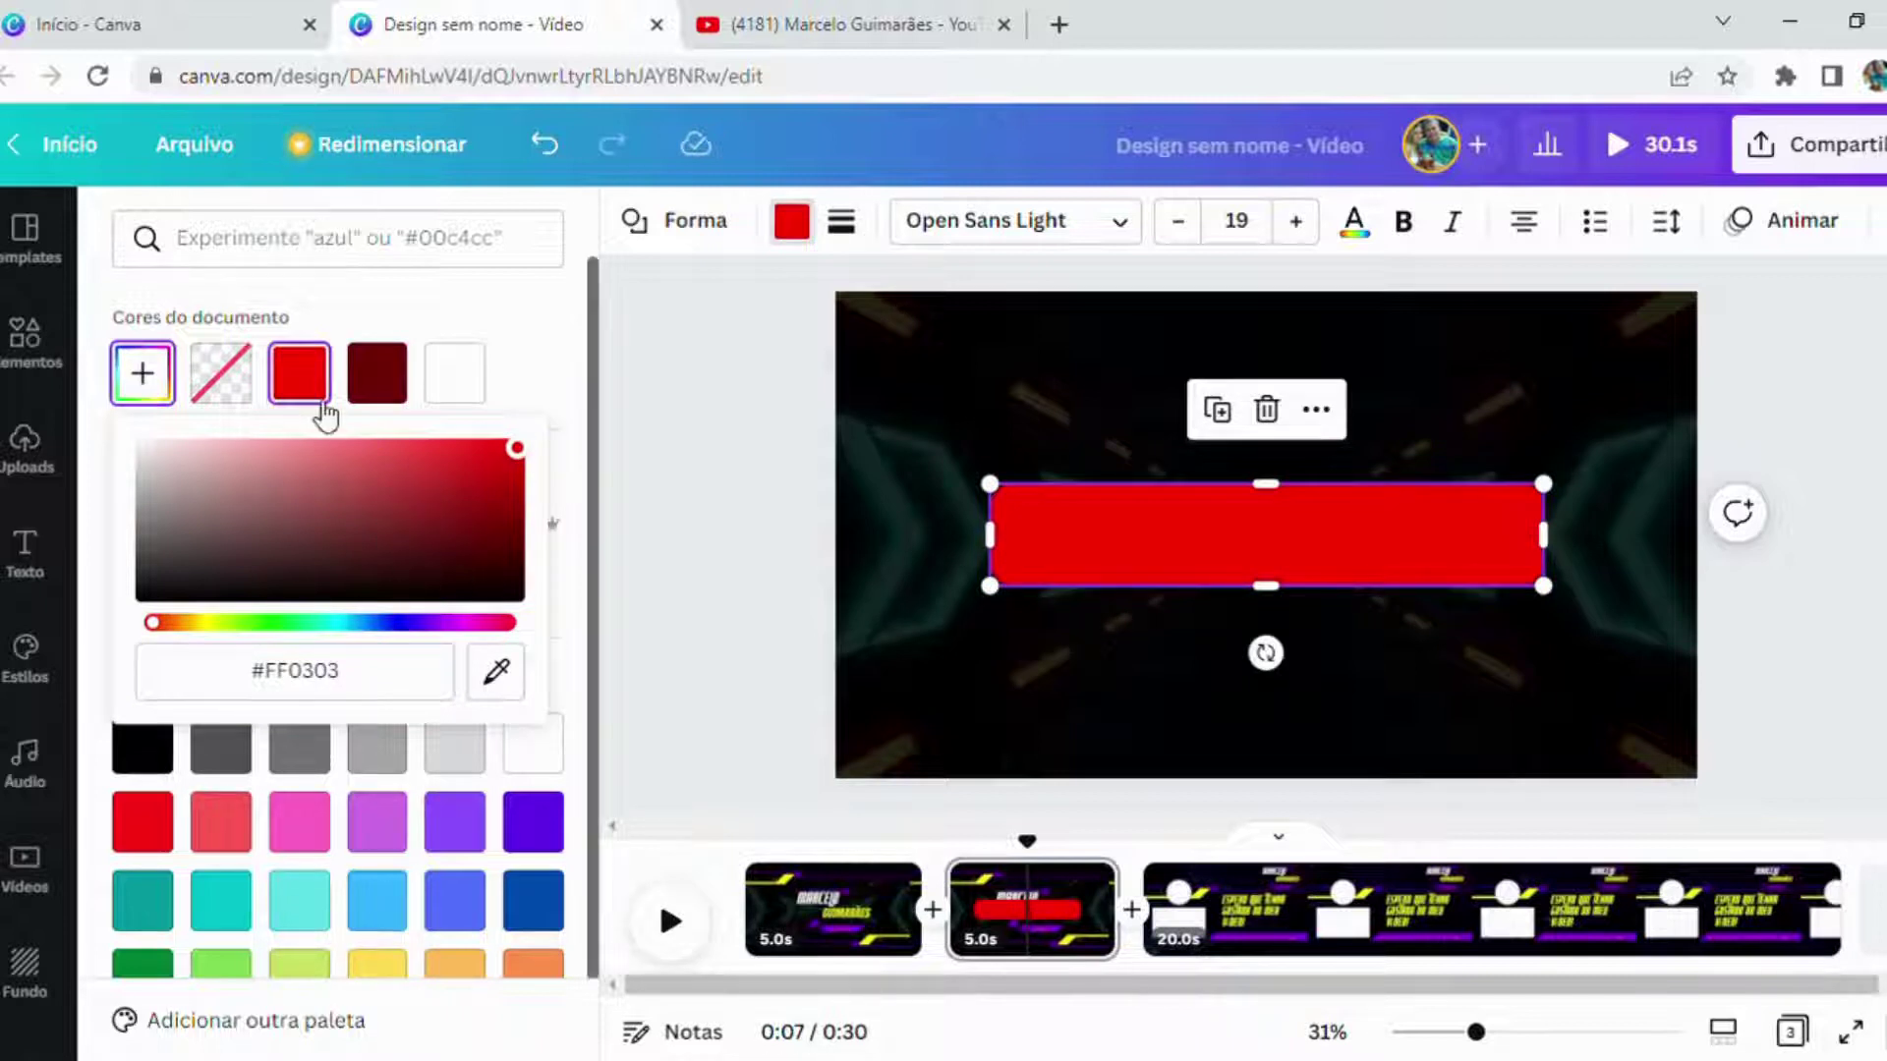
left_click(900, 653)
left_click(1052, 698)
left_click(717, 625)
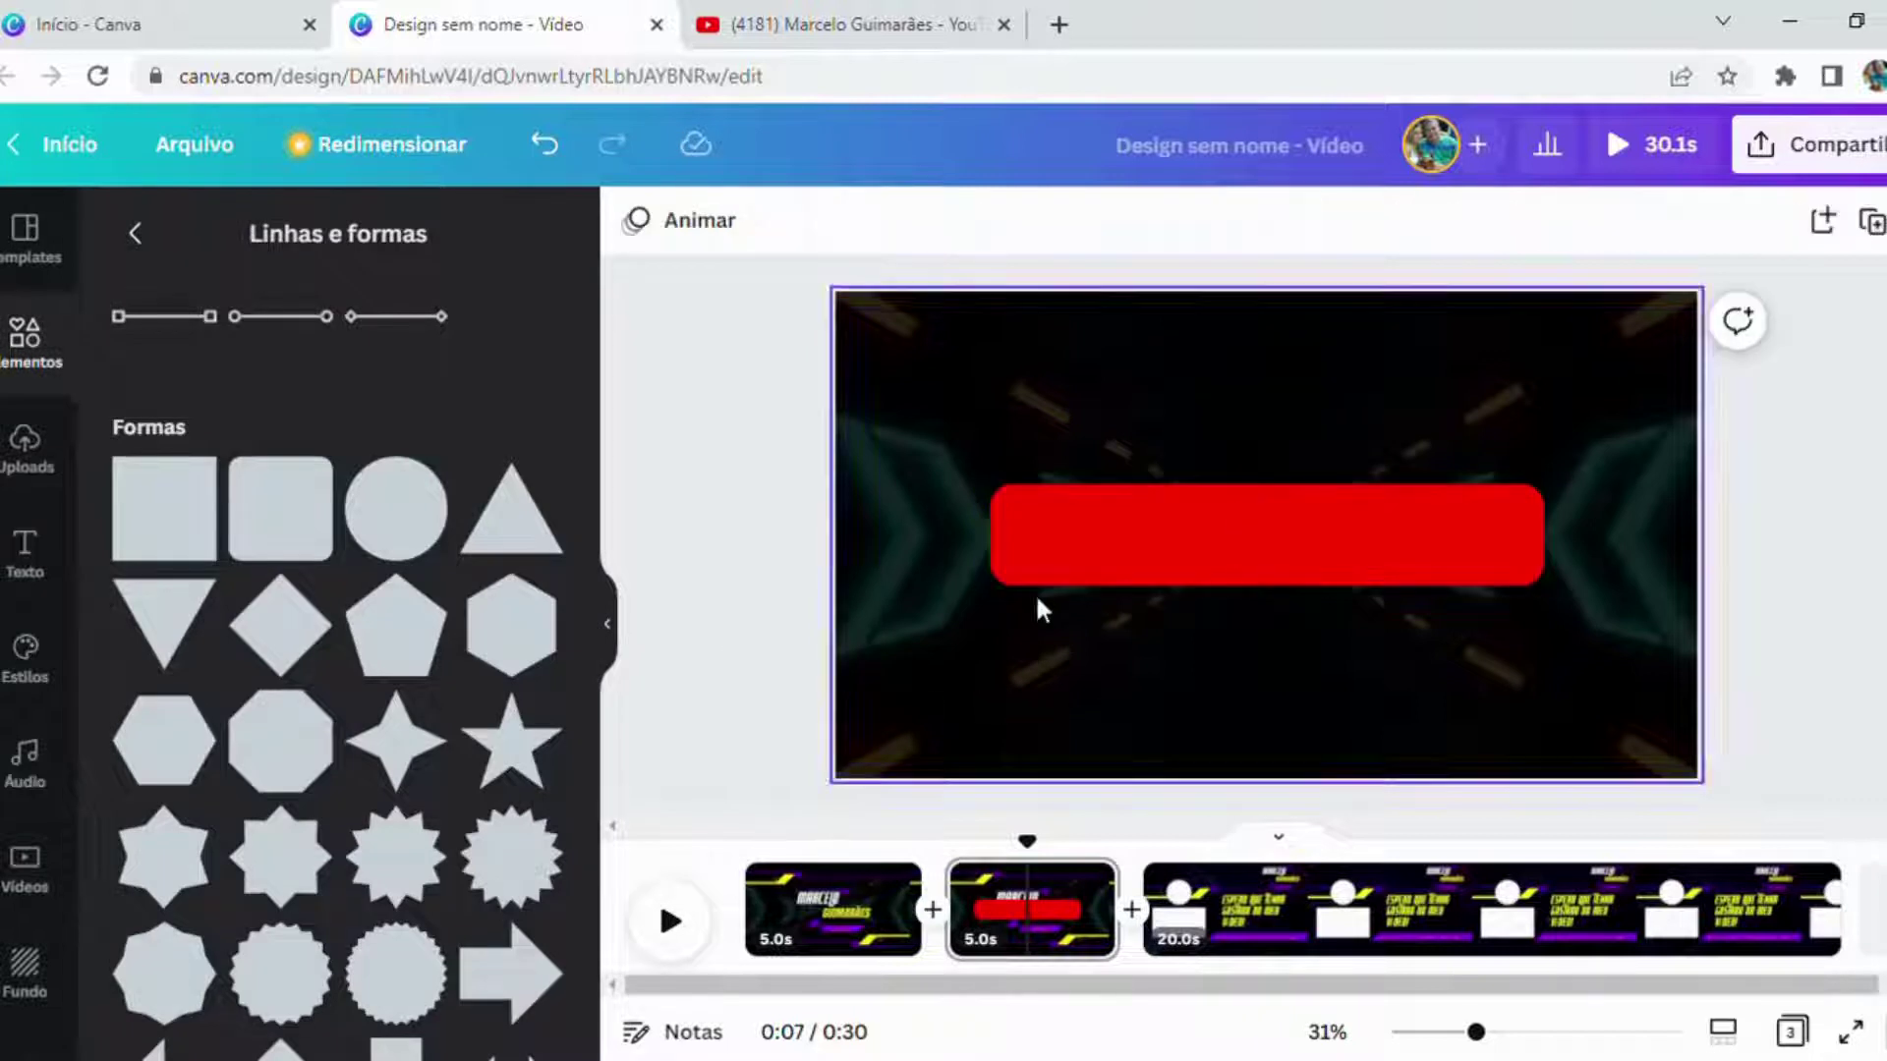
left_click(1100, 549)
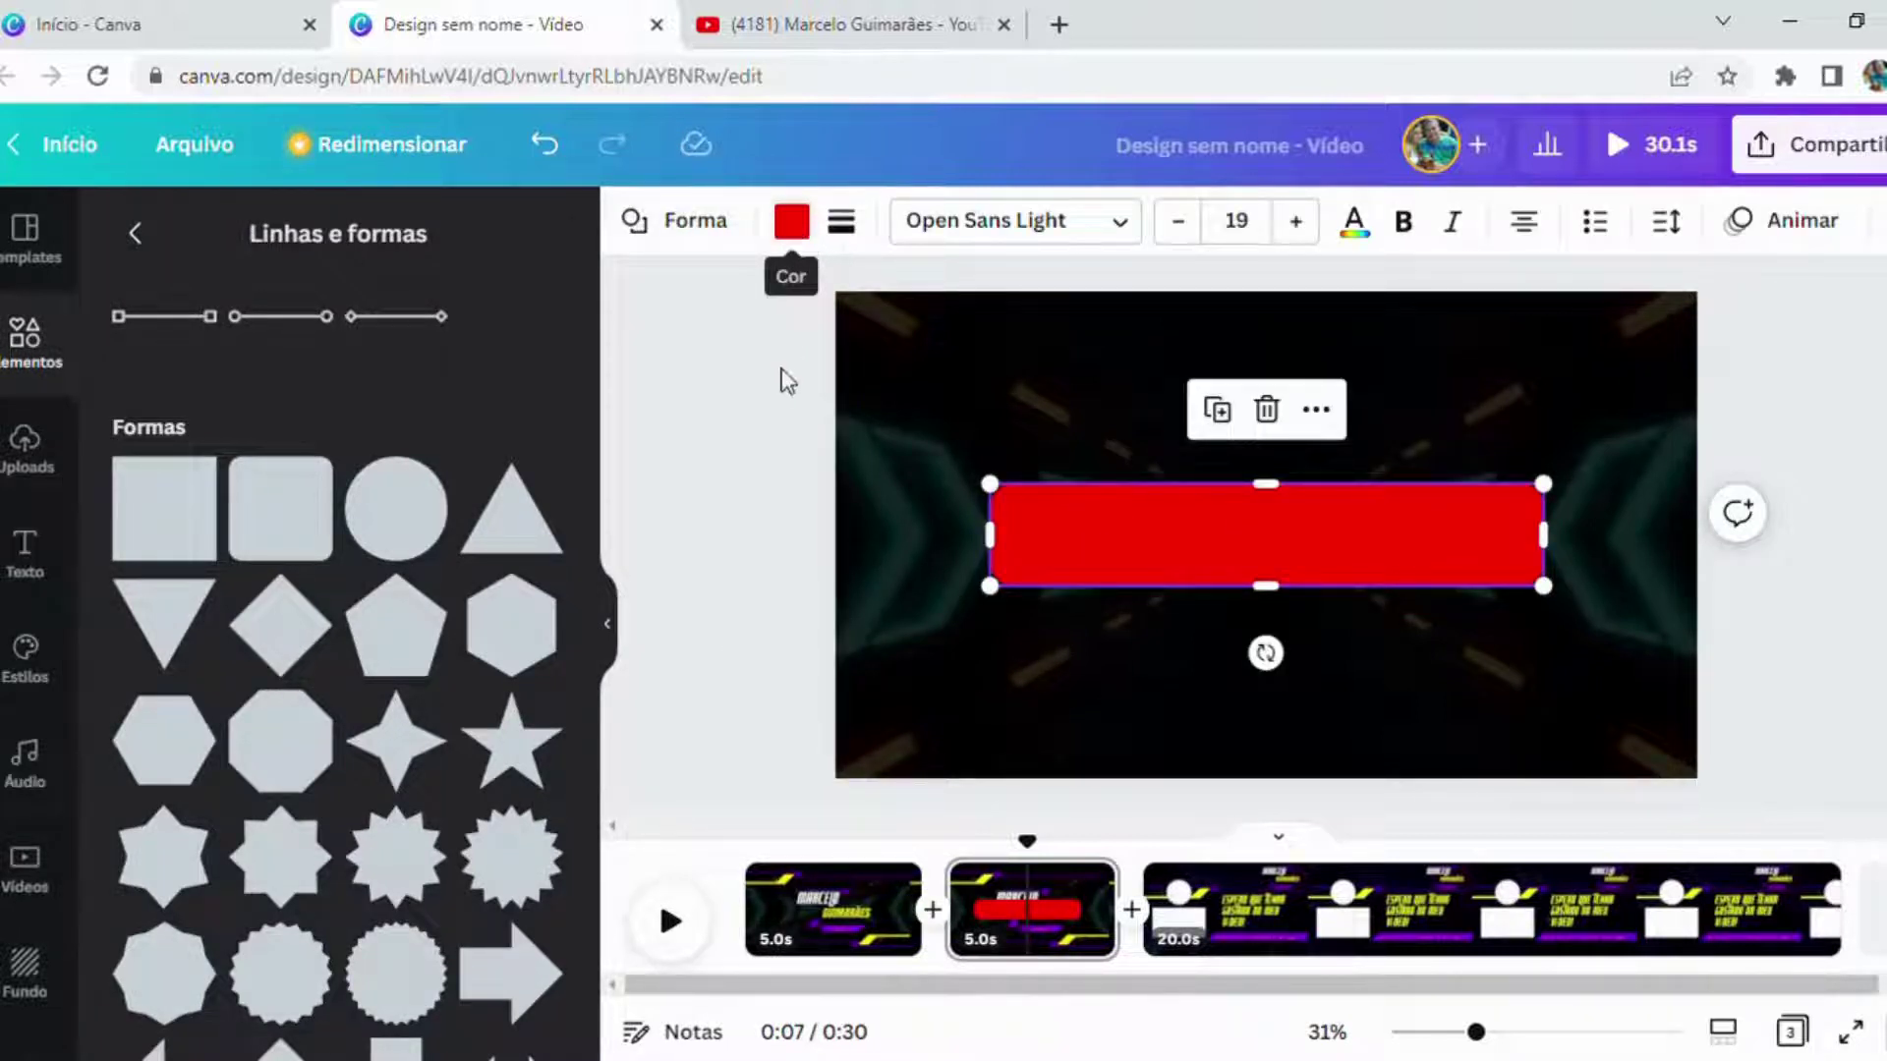
left_click(718, 430)
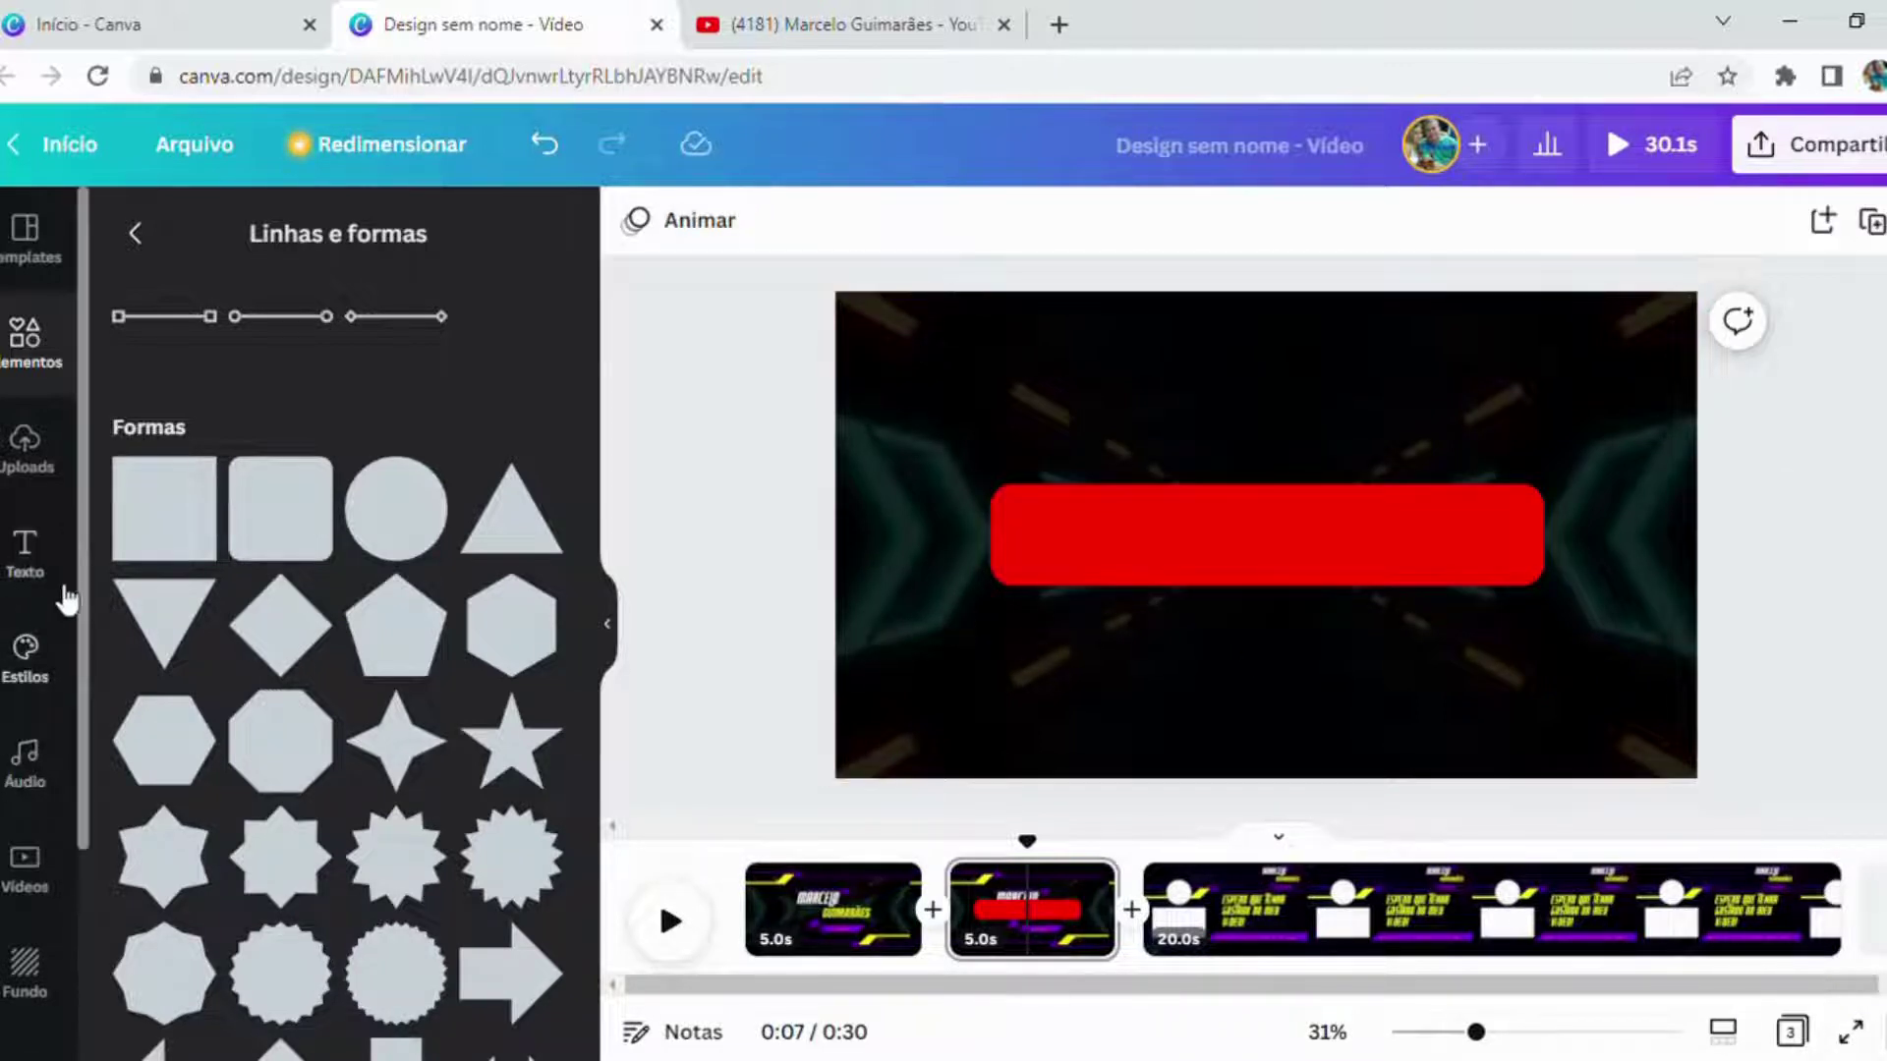
Step: Add a title text box over the red banner and enlarge its text to size 81
left_click(44, 562)
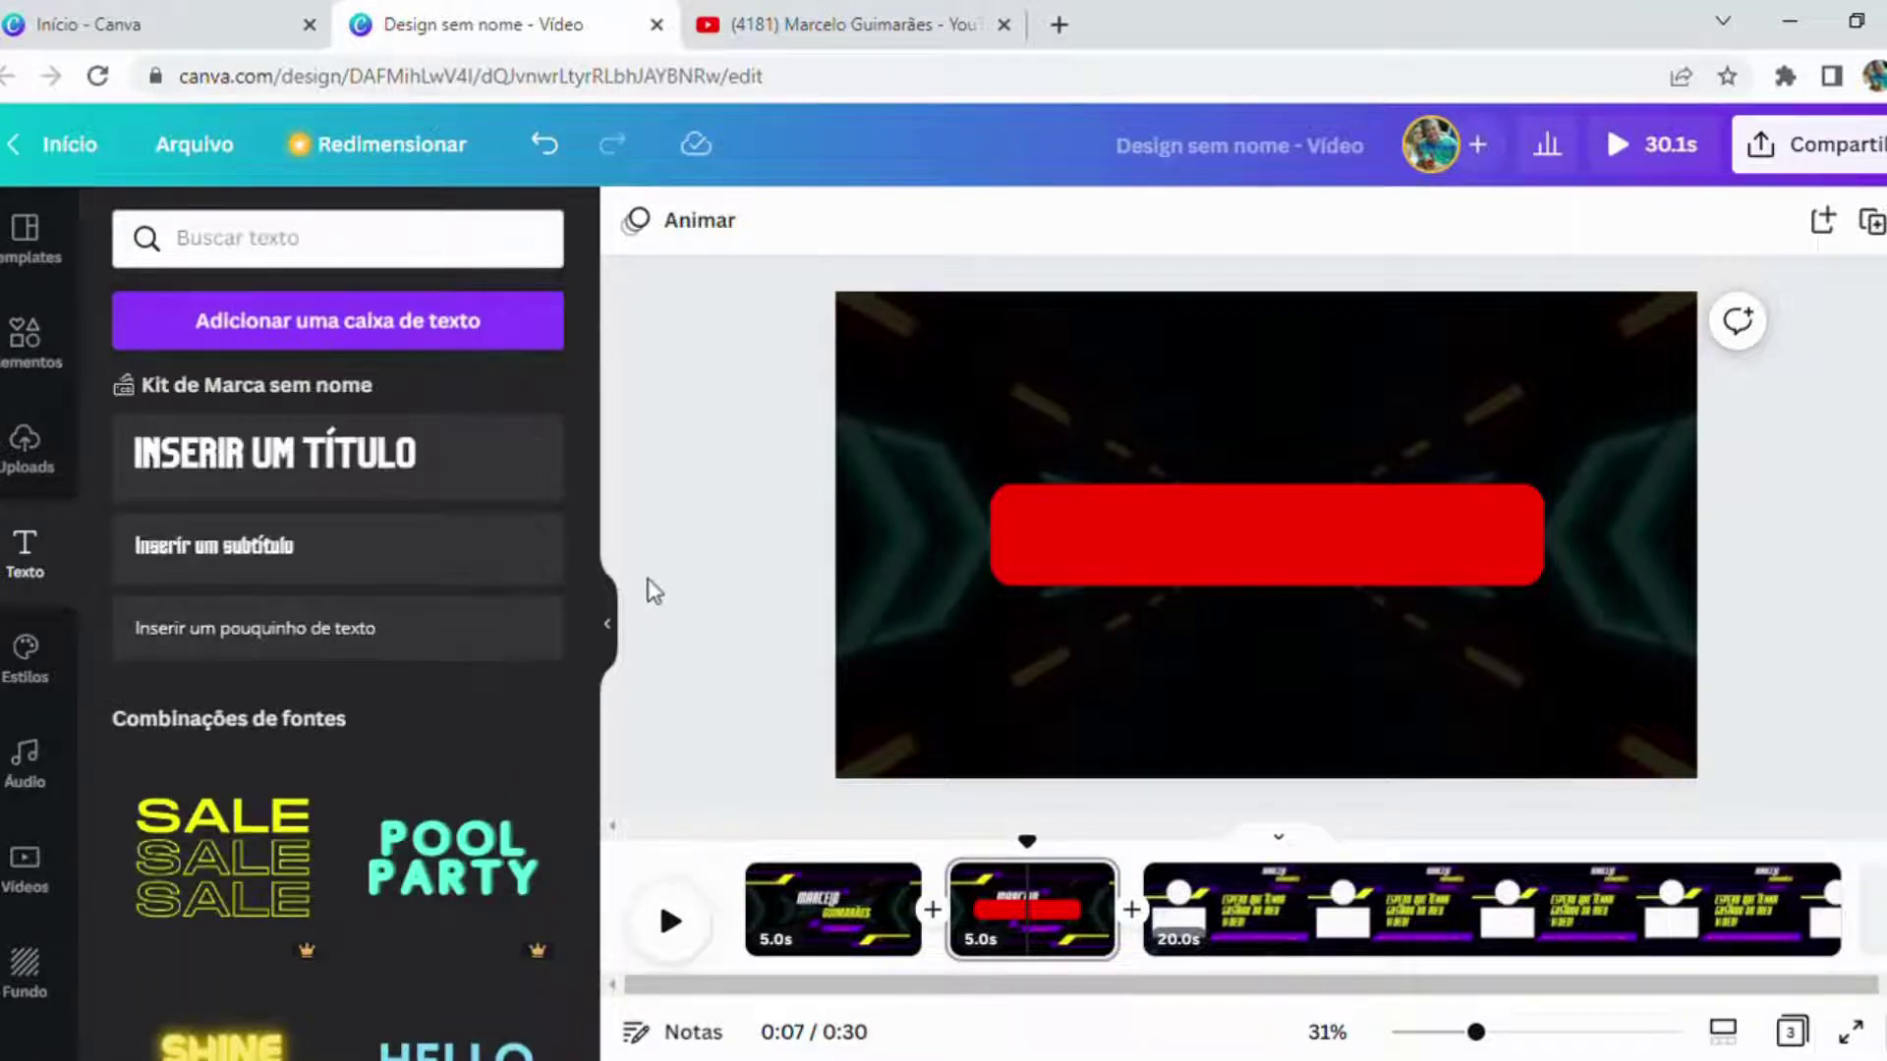
left_click(349, 453)
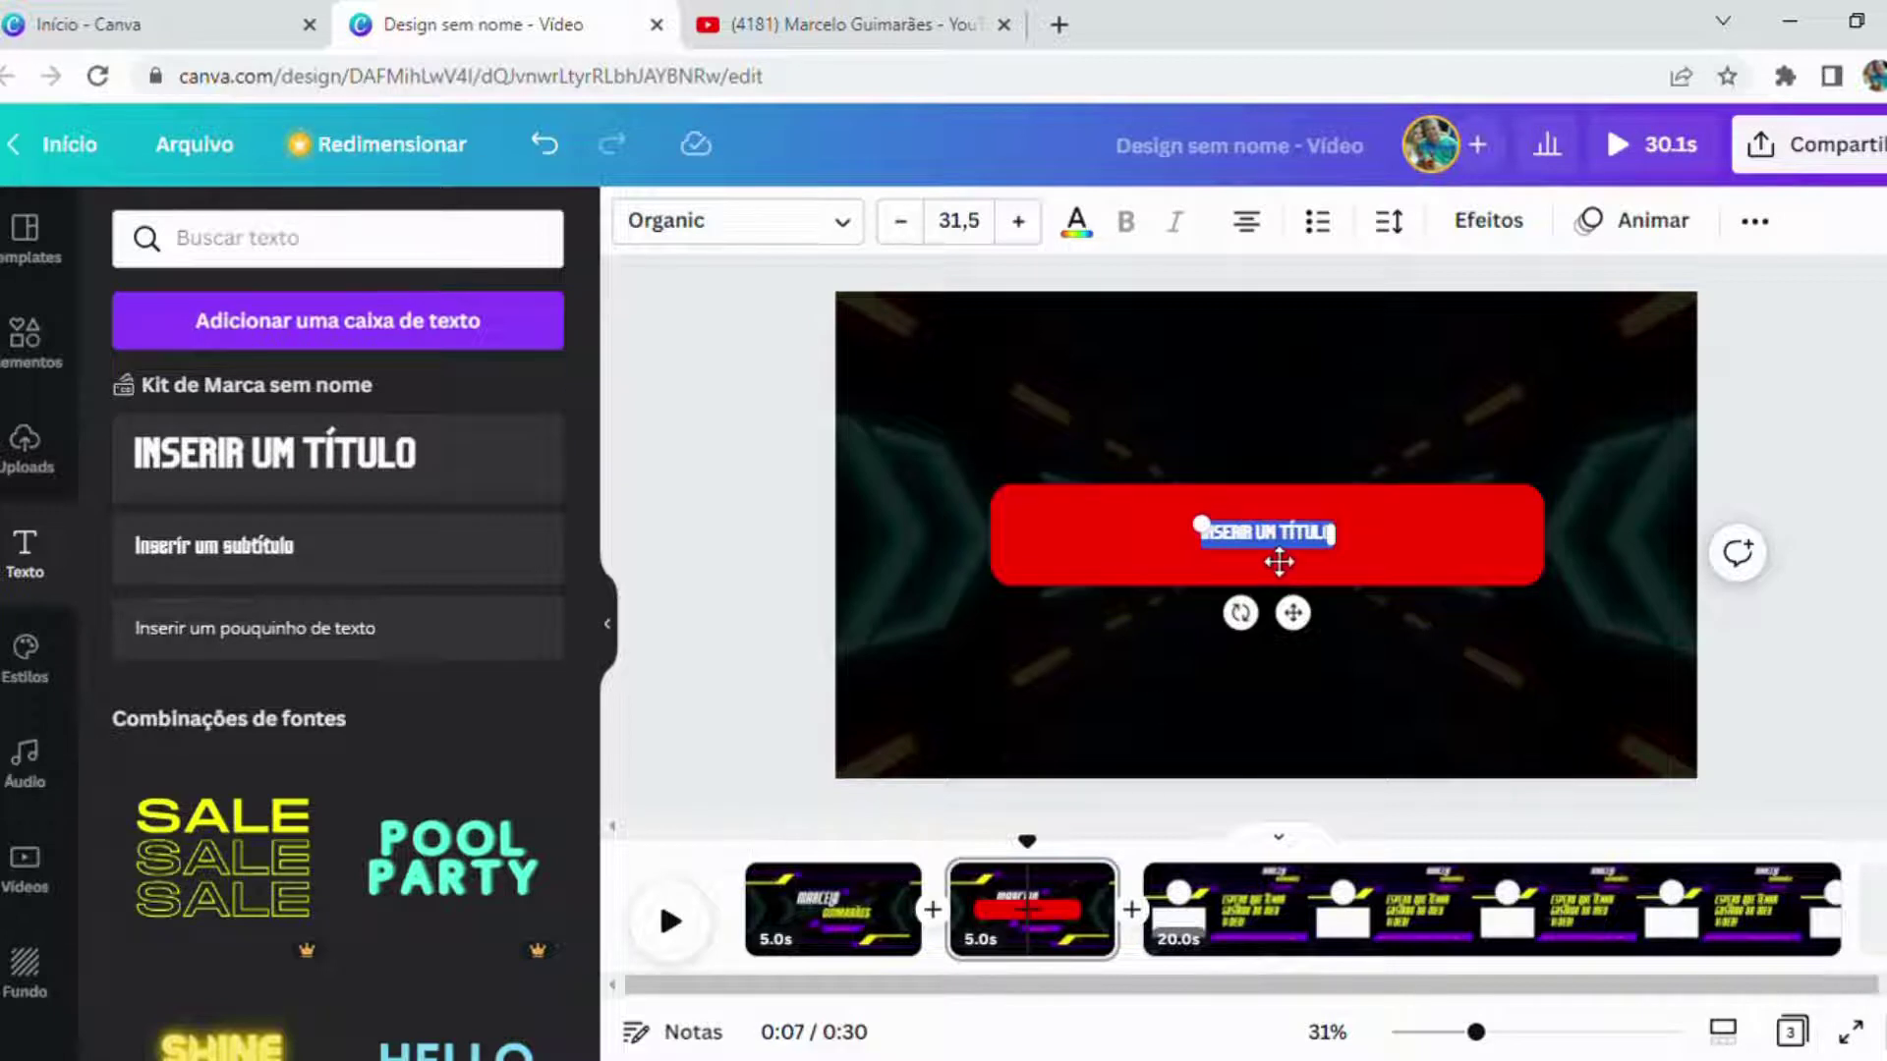
left_click_drag(1210, 530, 1049, 496)
left_click(1197, 530)
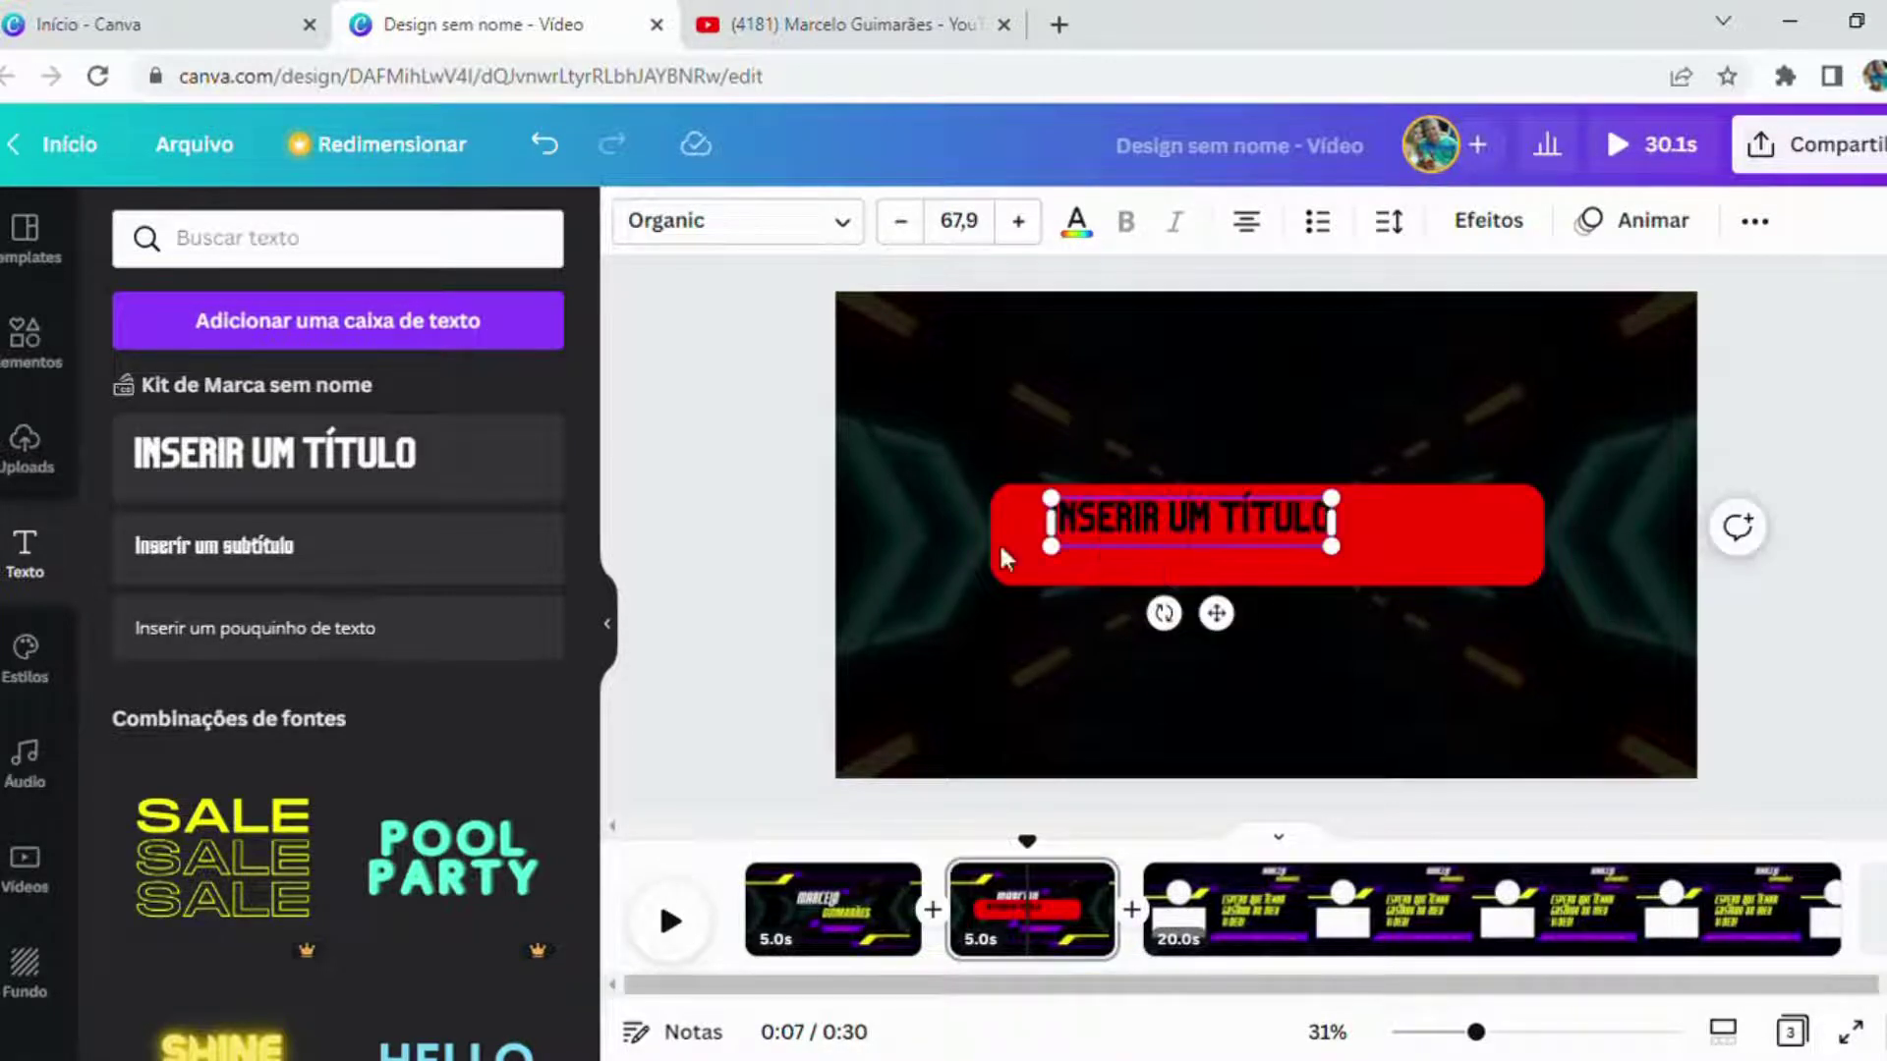
left_click(1001, 600)
left_click_drag(1192, 534, 1275, 550)
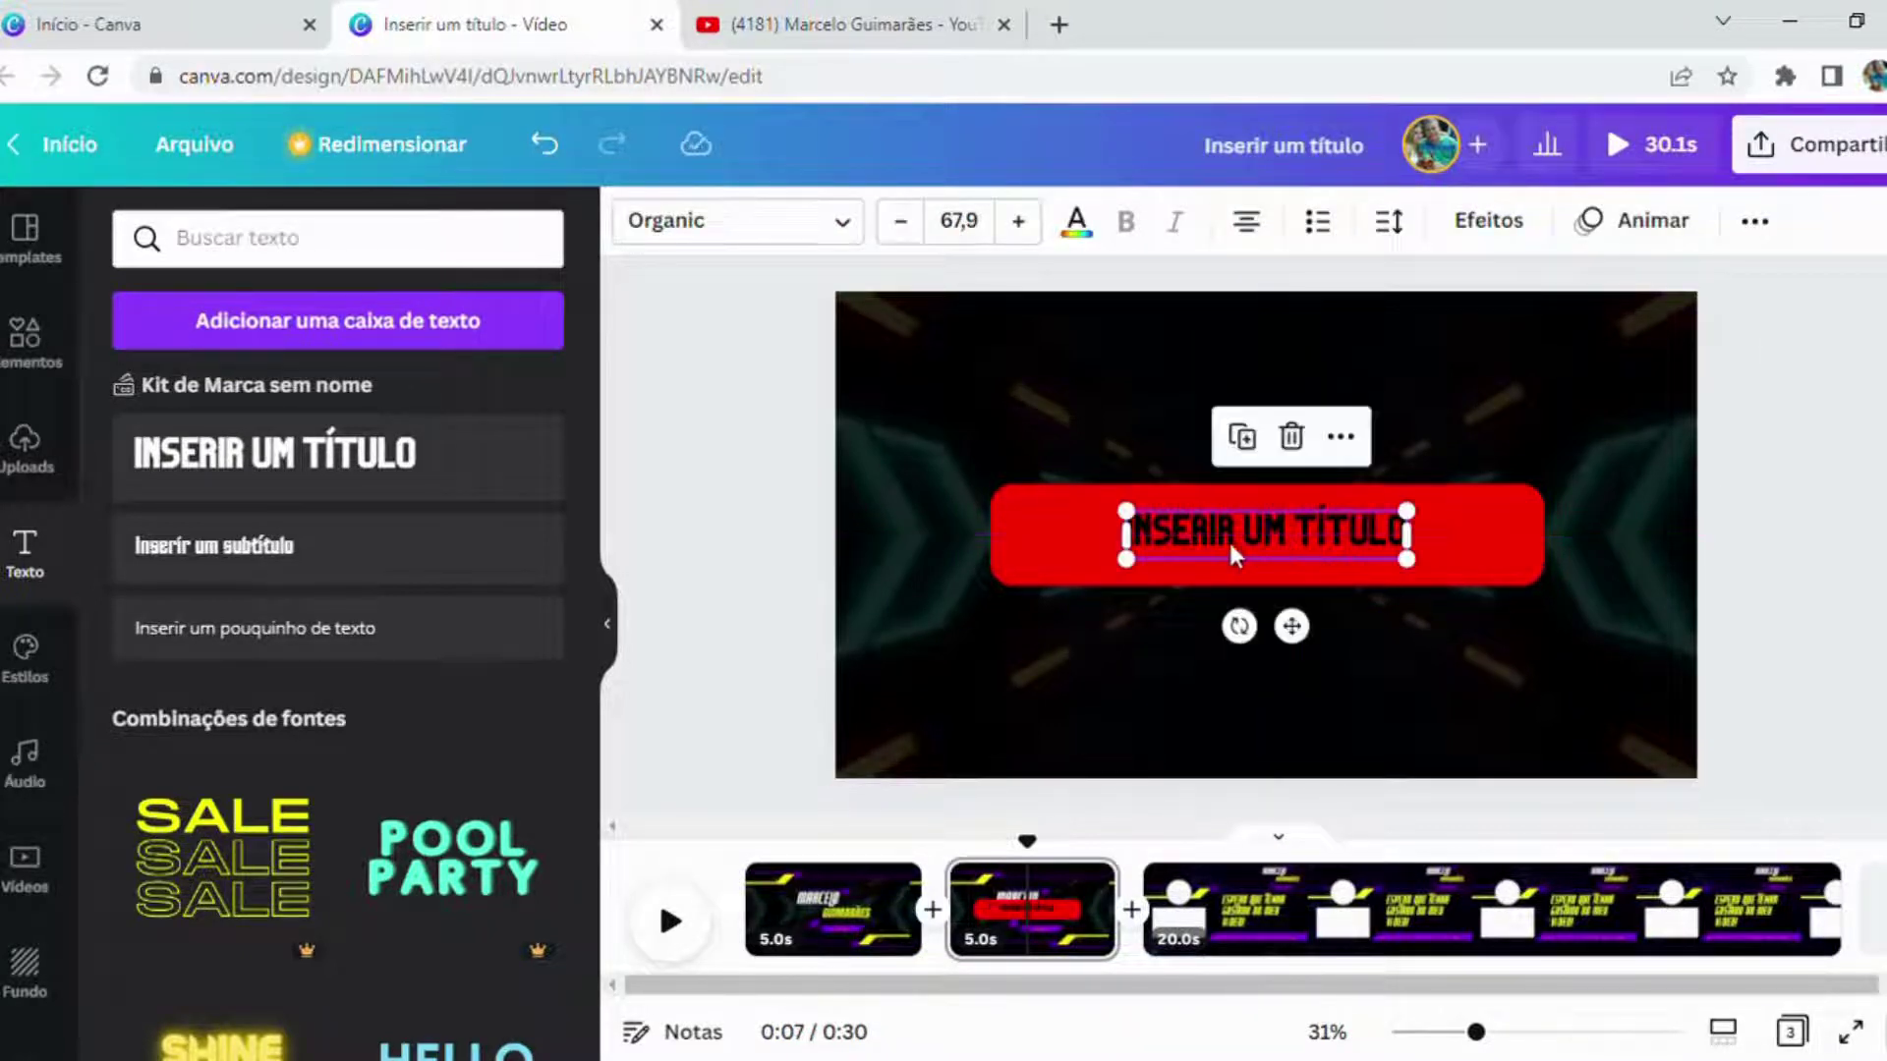
mouse_move(1127, 512)
left_mouse_down()
mouse_move(1052, 514)
mouse_move(1091, 519)
left_mouse_up()
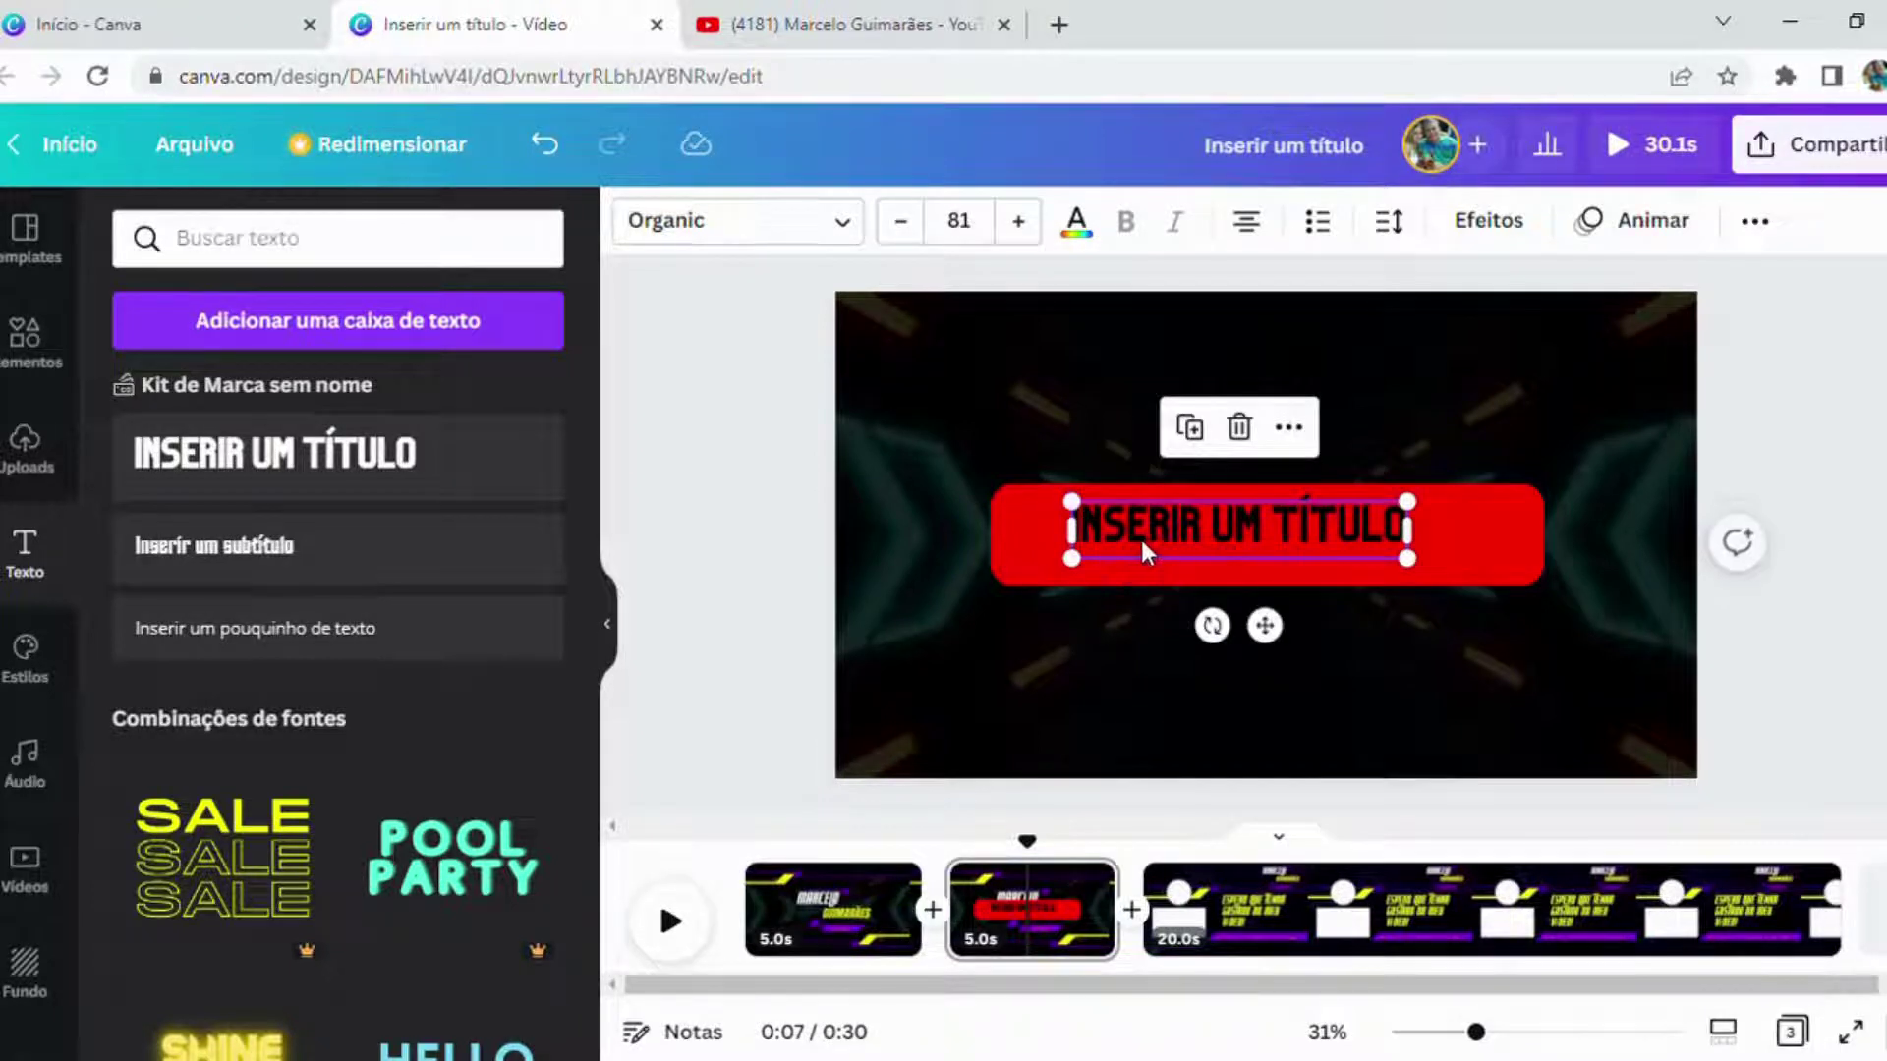
Step: Center the title on the red banner and set its text color to white
left_click(894, 602)
left_click_drag(1208, 531, 1250, 556)
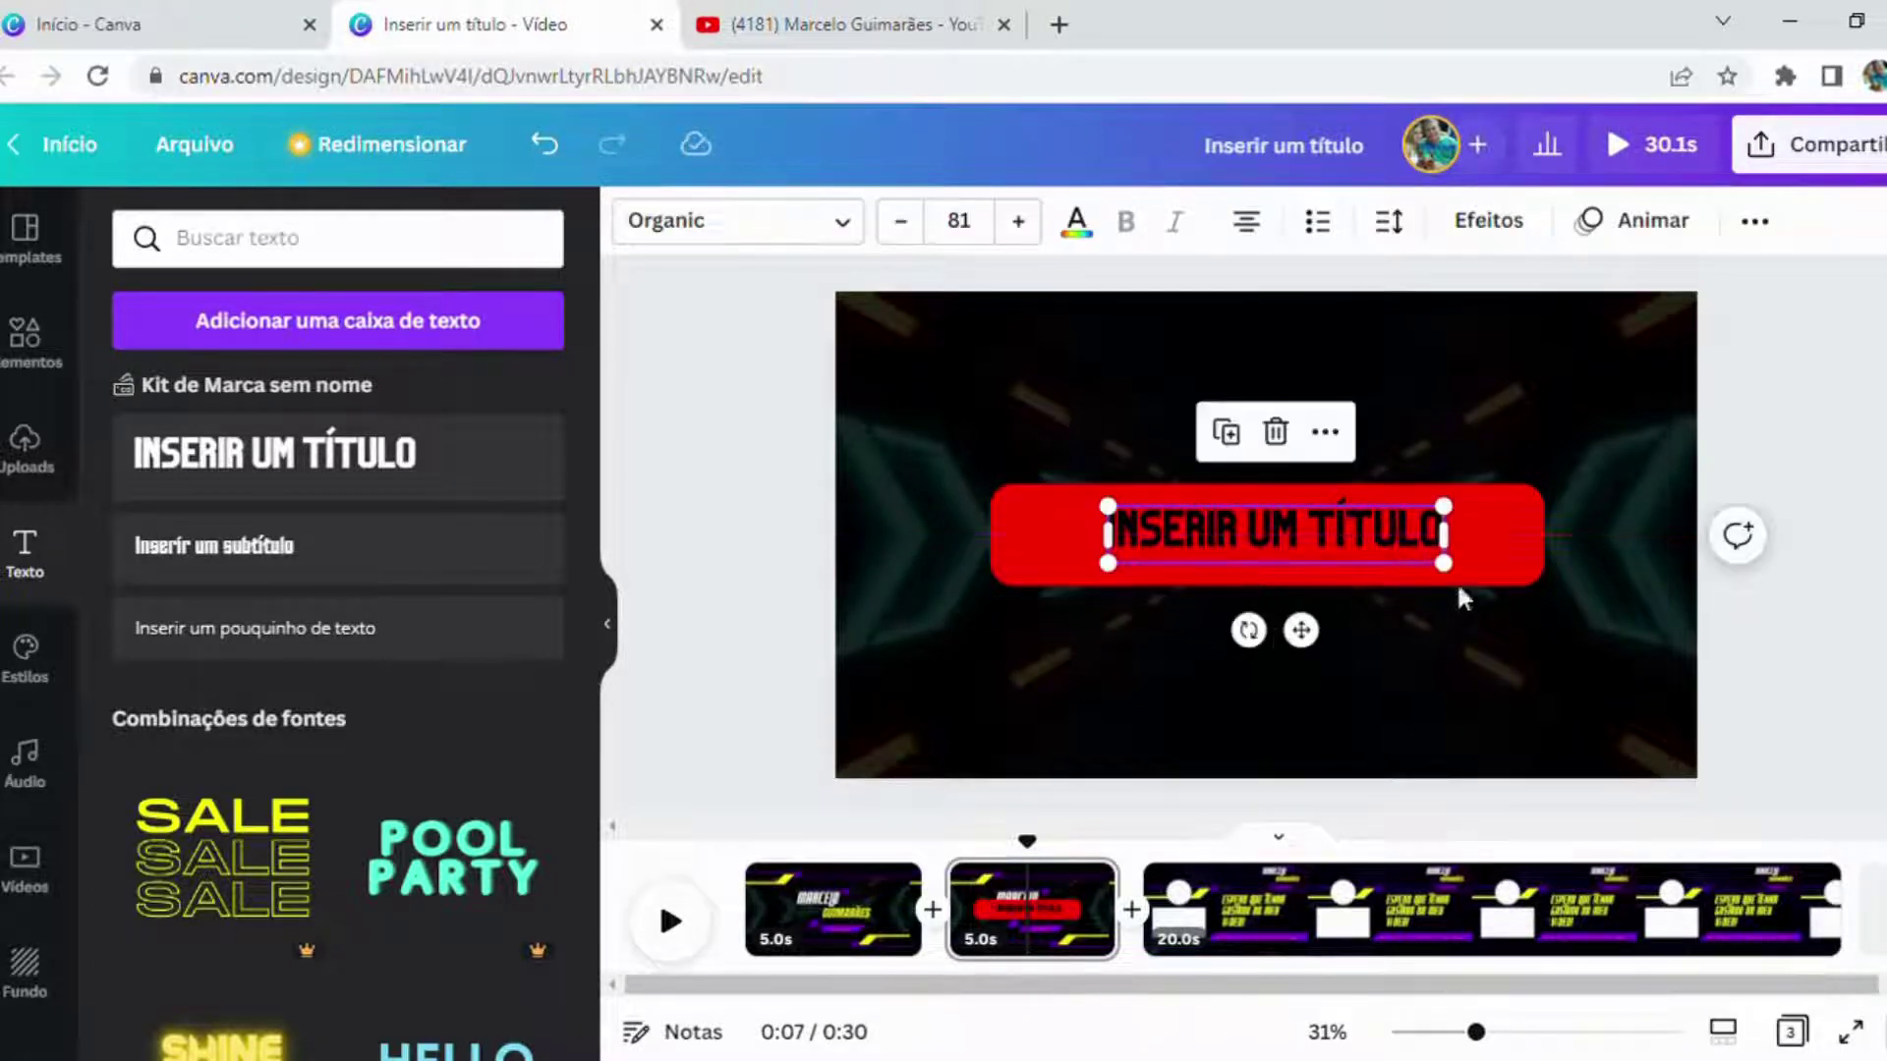
left_click(1080, 236)
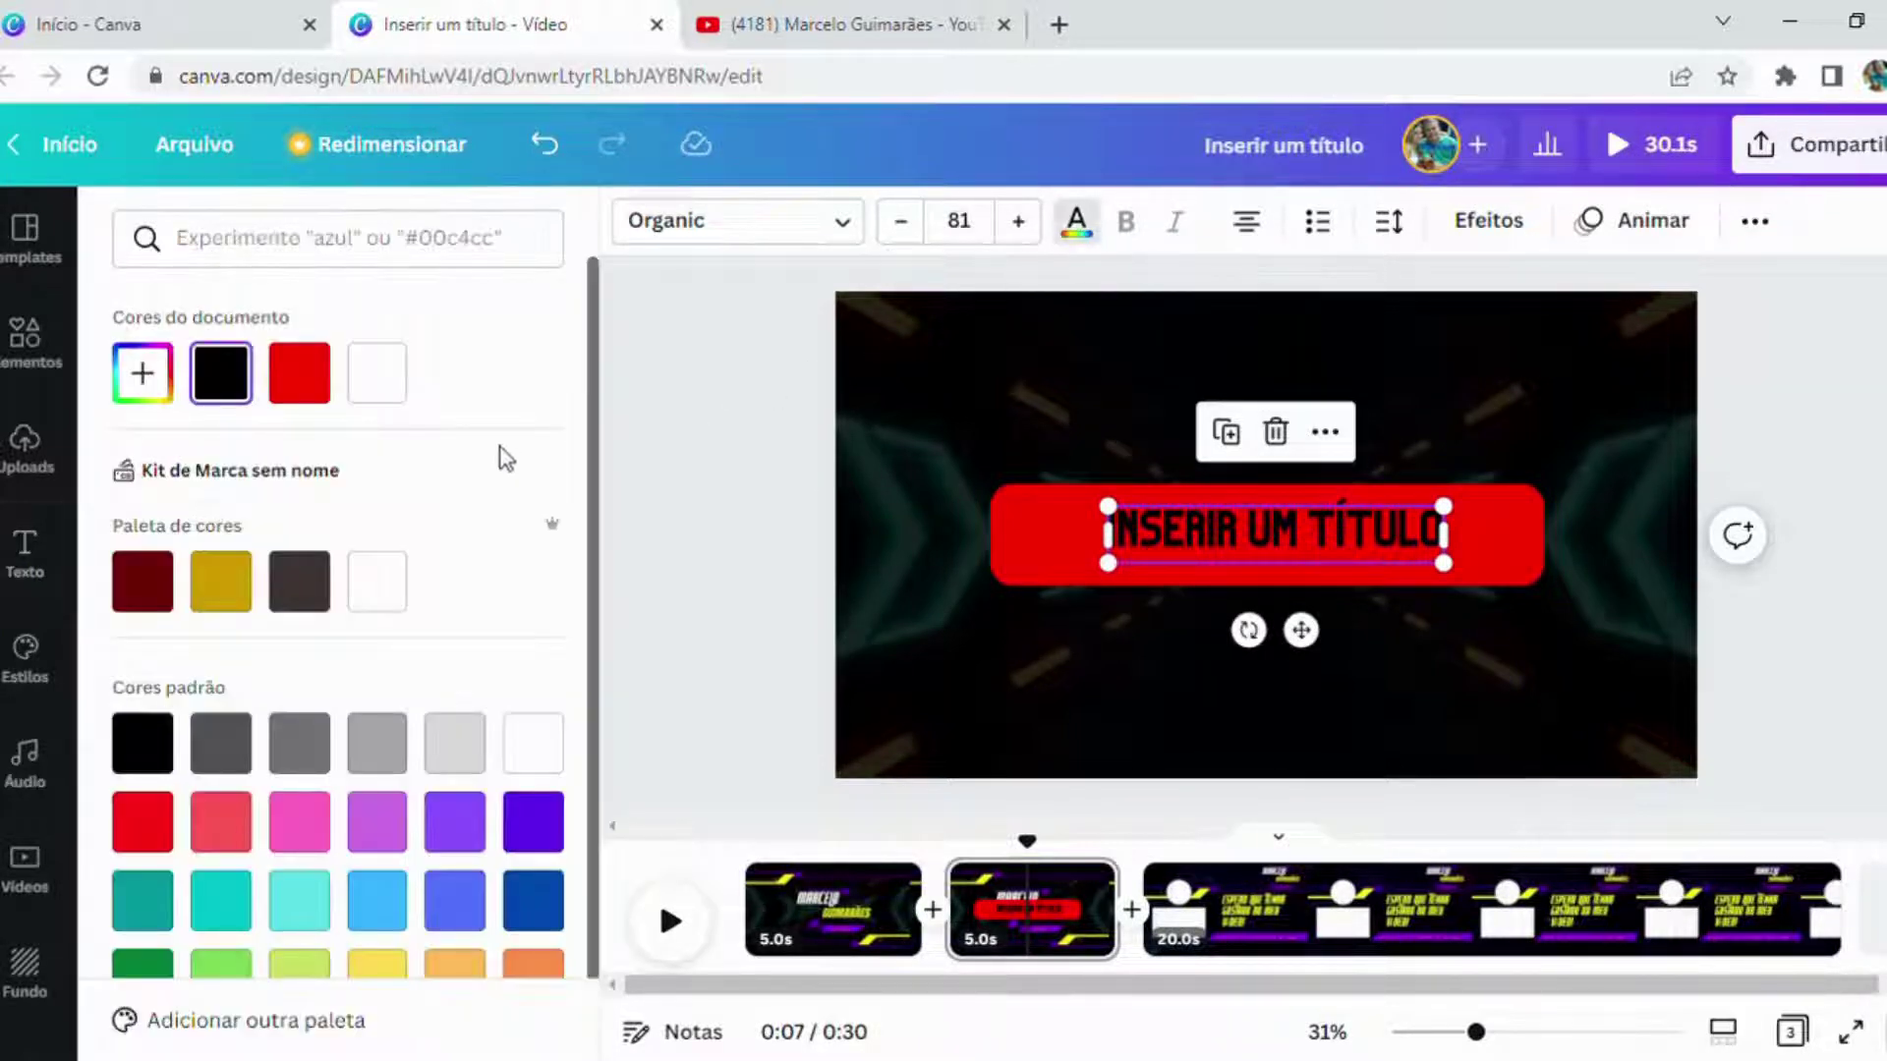
left_click(393, 376)
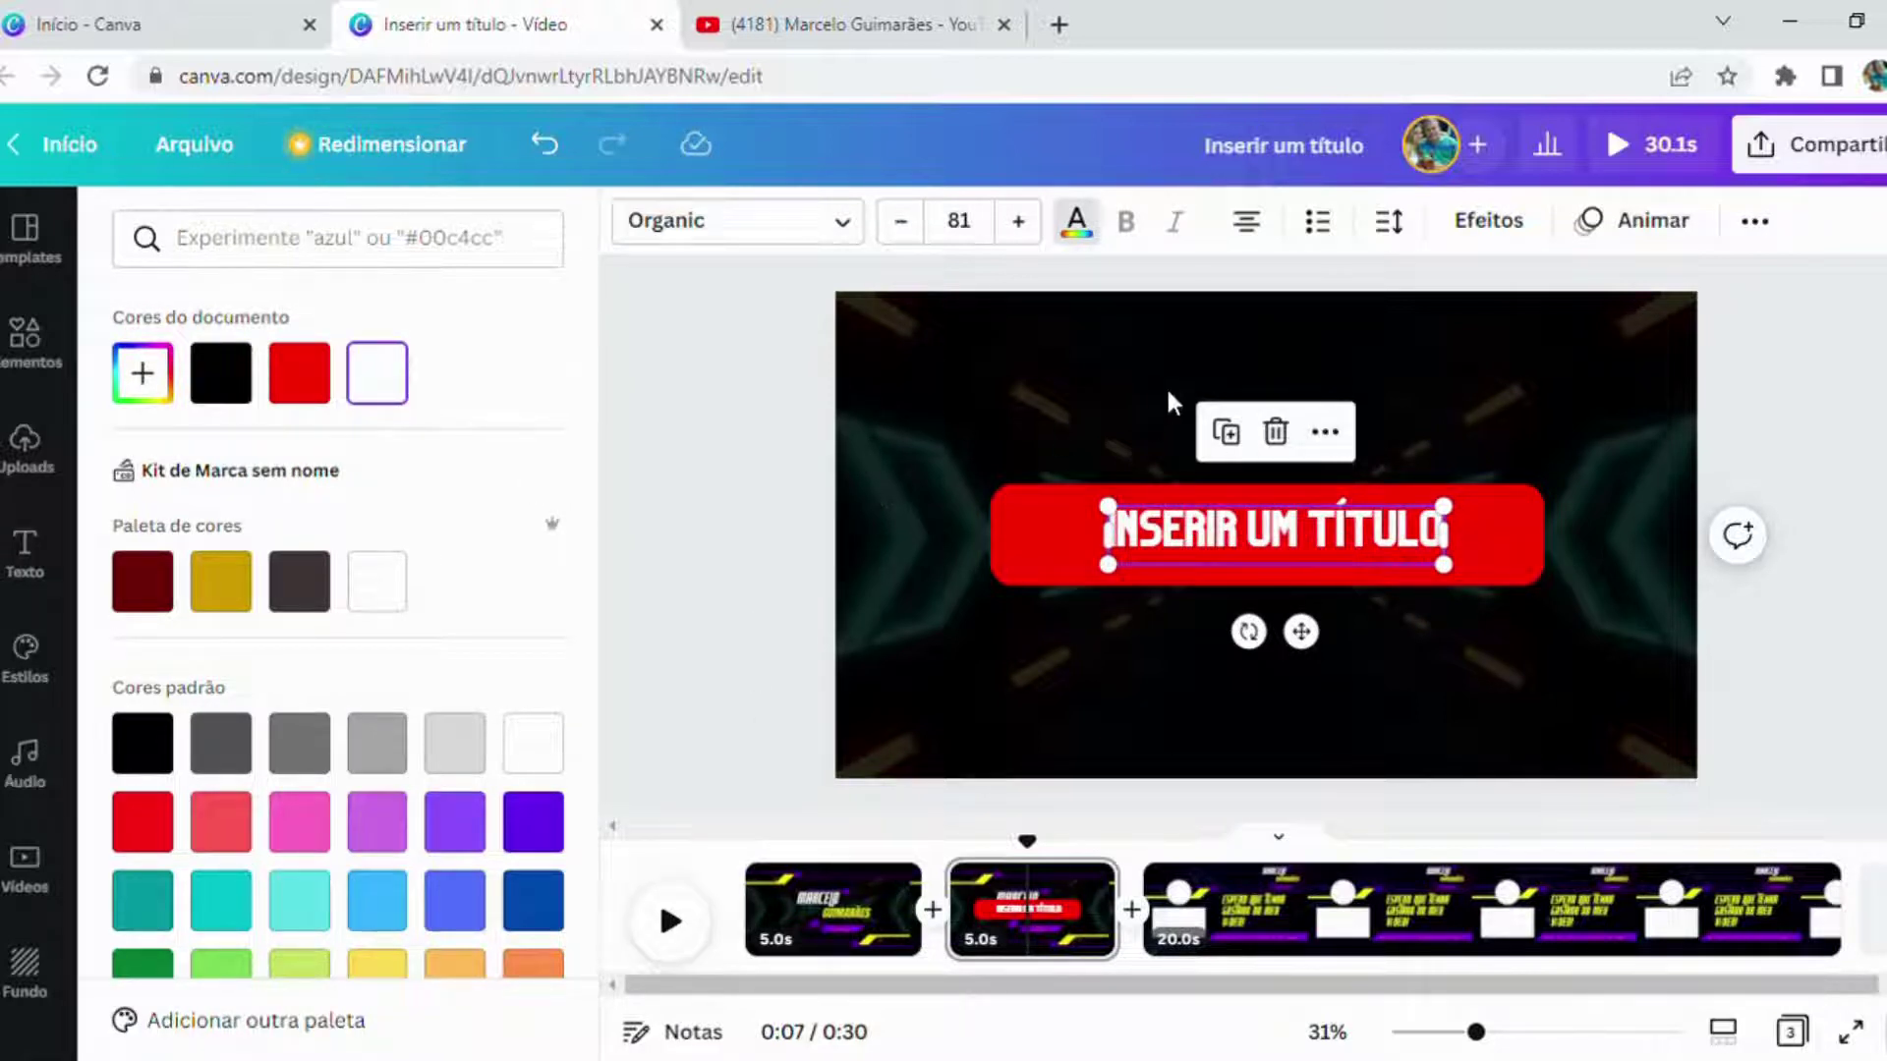
Step: Try the Agrandir Wide Black and Ahsing fonts on the title, then return it to Organic
left_click(853, 231)
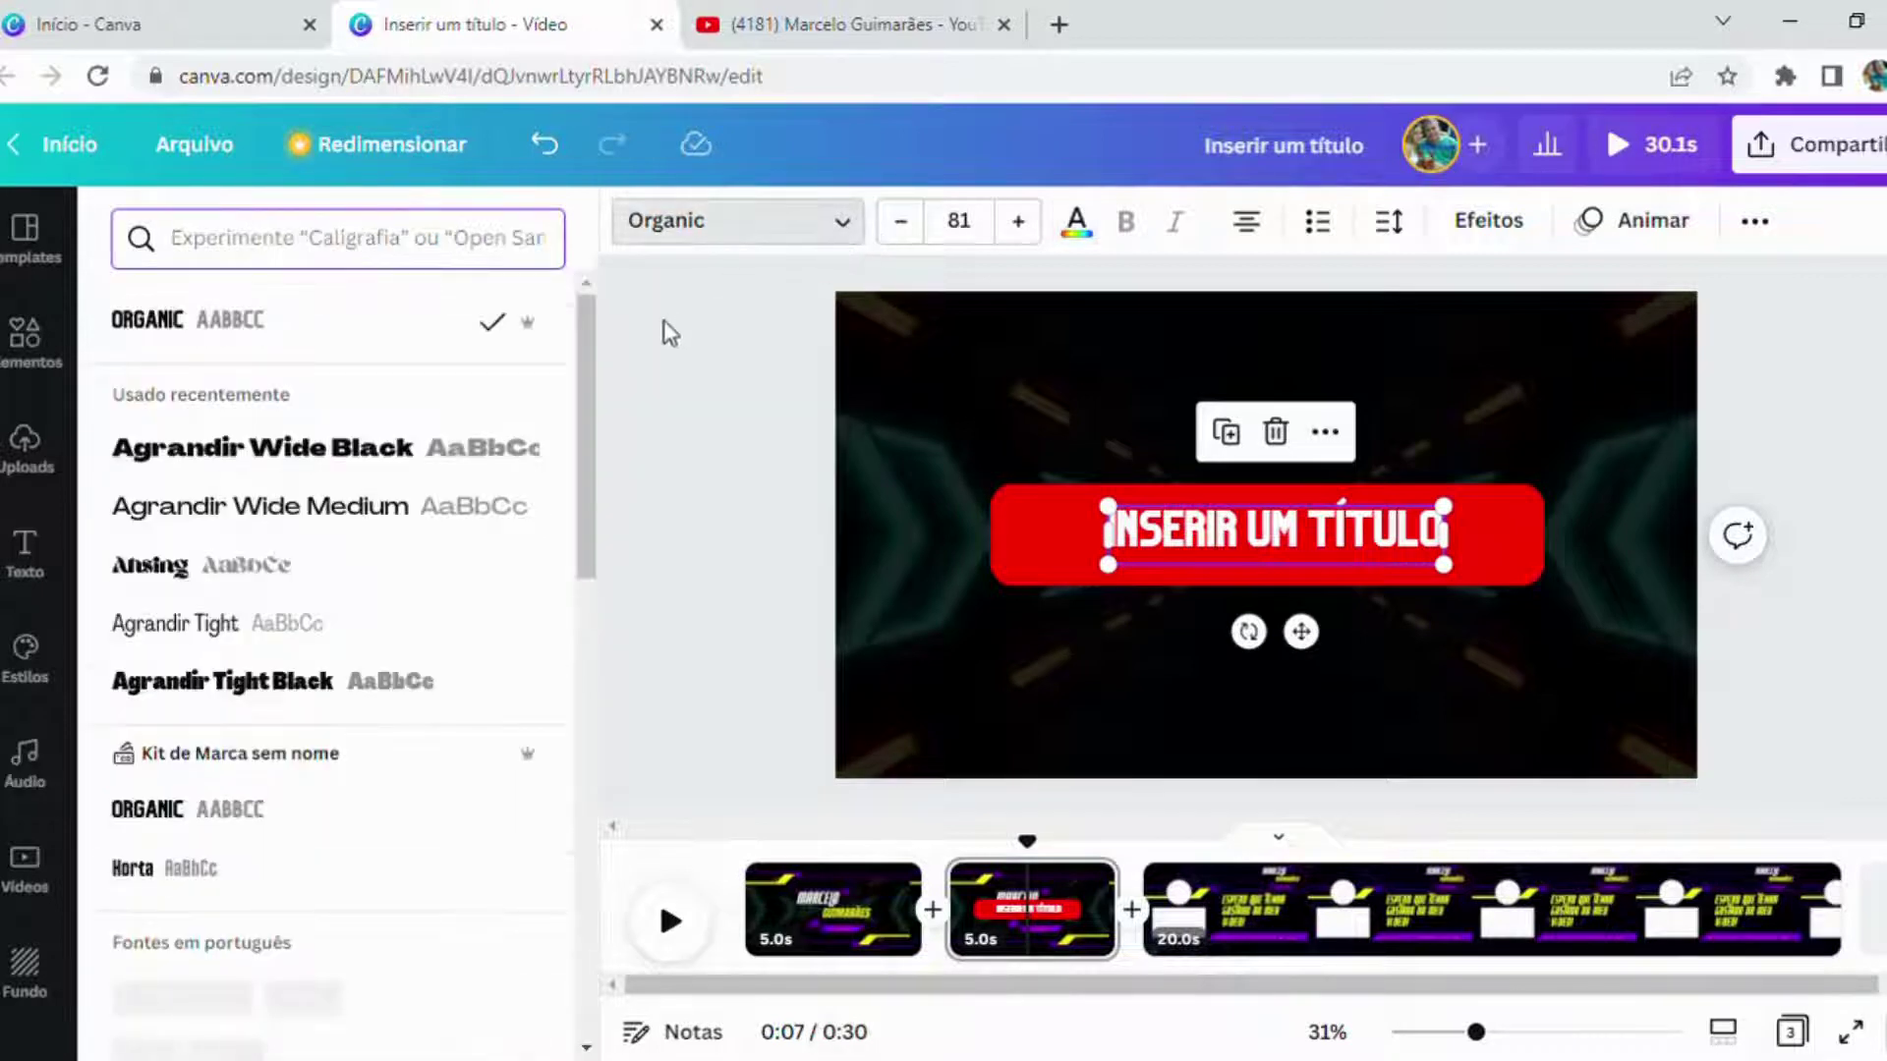
left_click(338, 450)
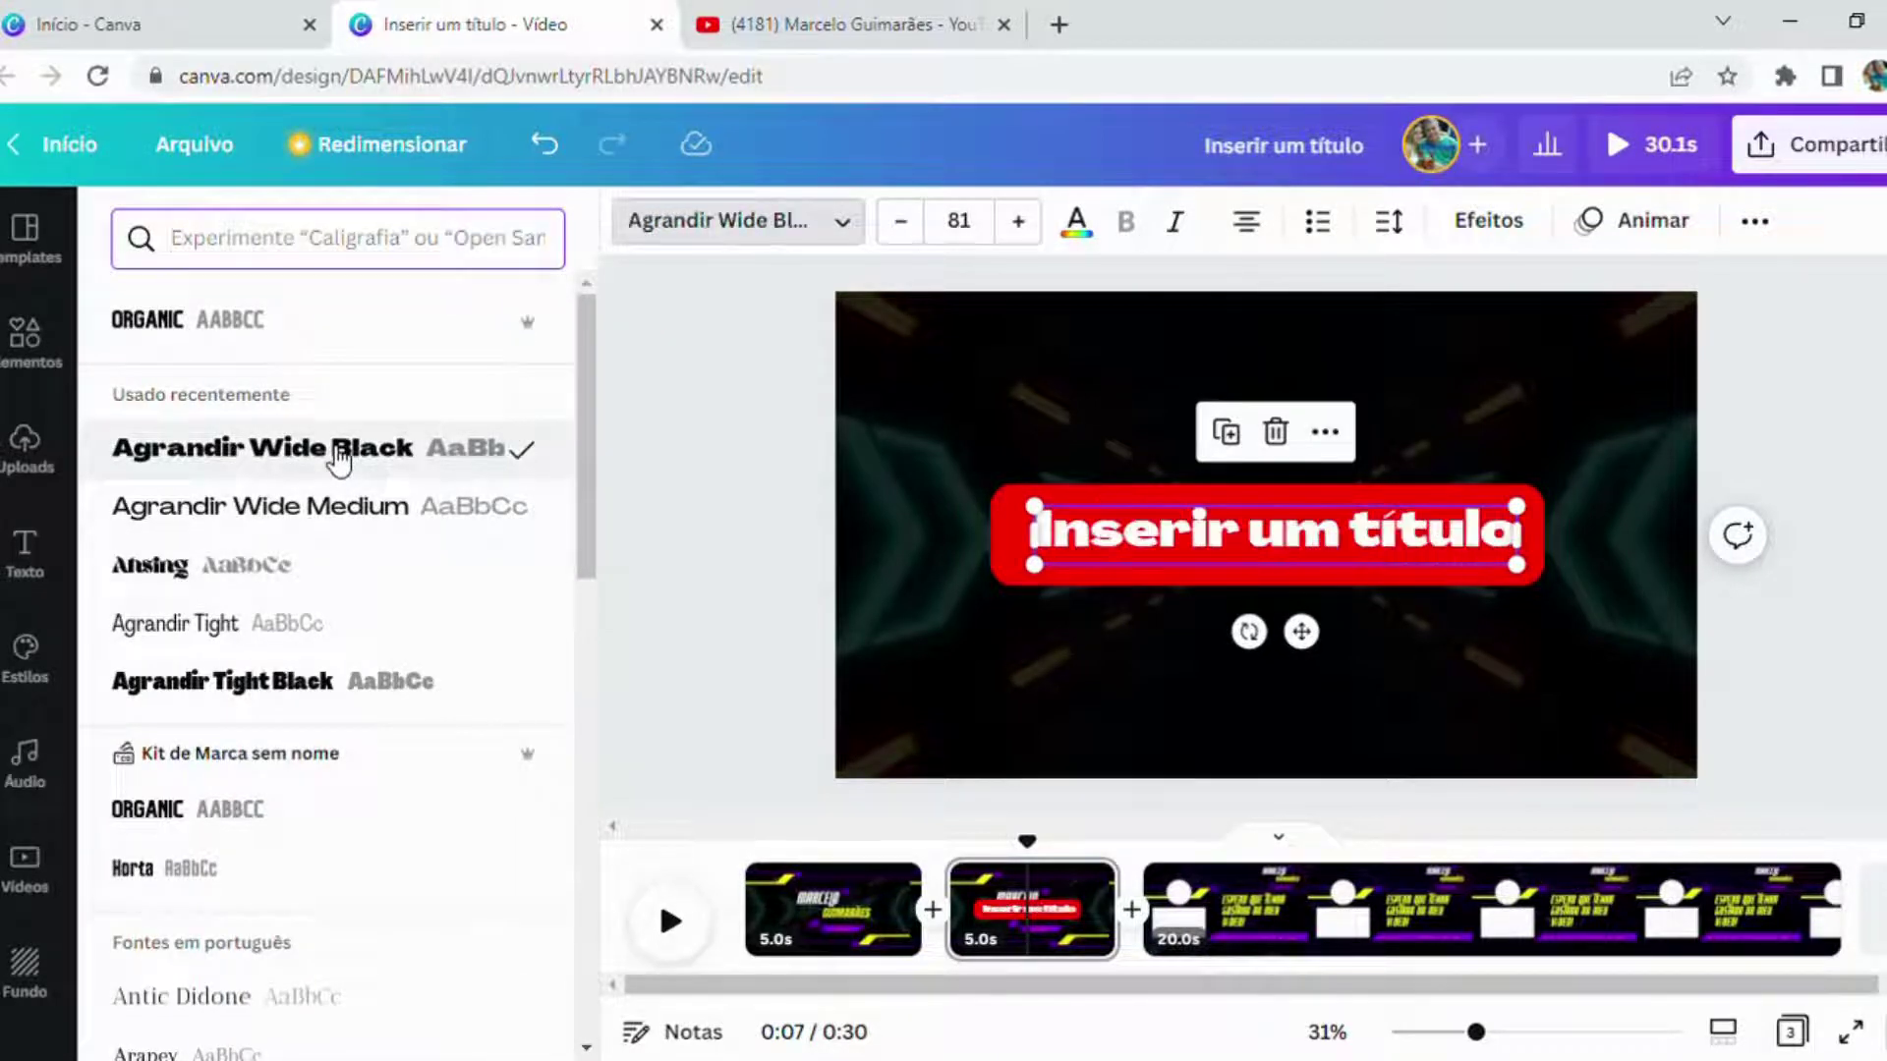
left_click(175, 564)
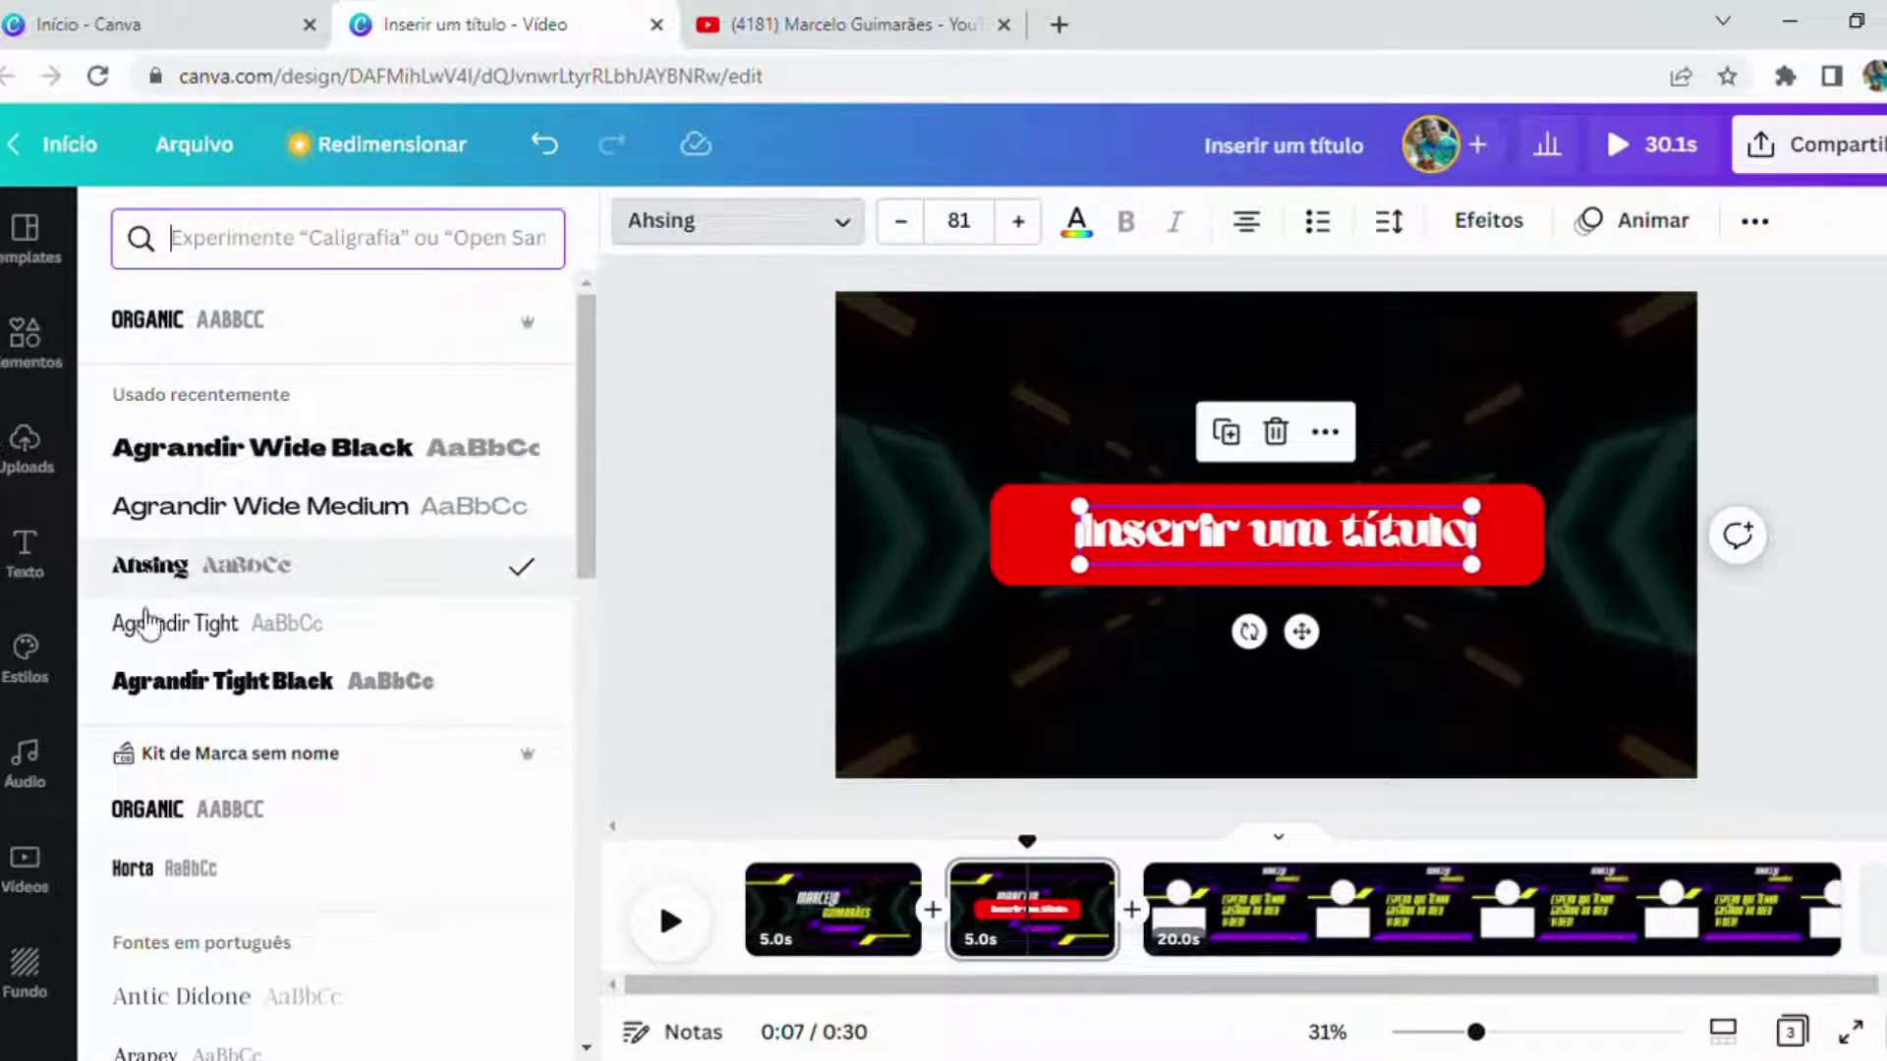
left_click(162, 816)
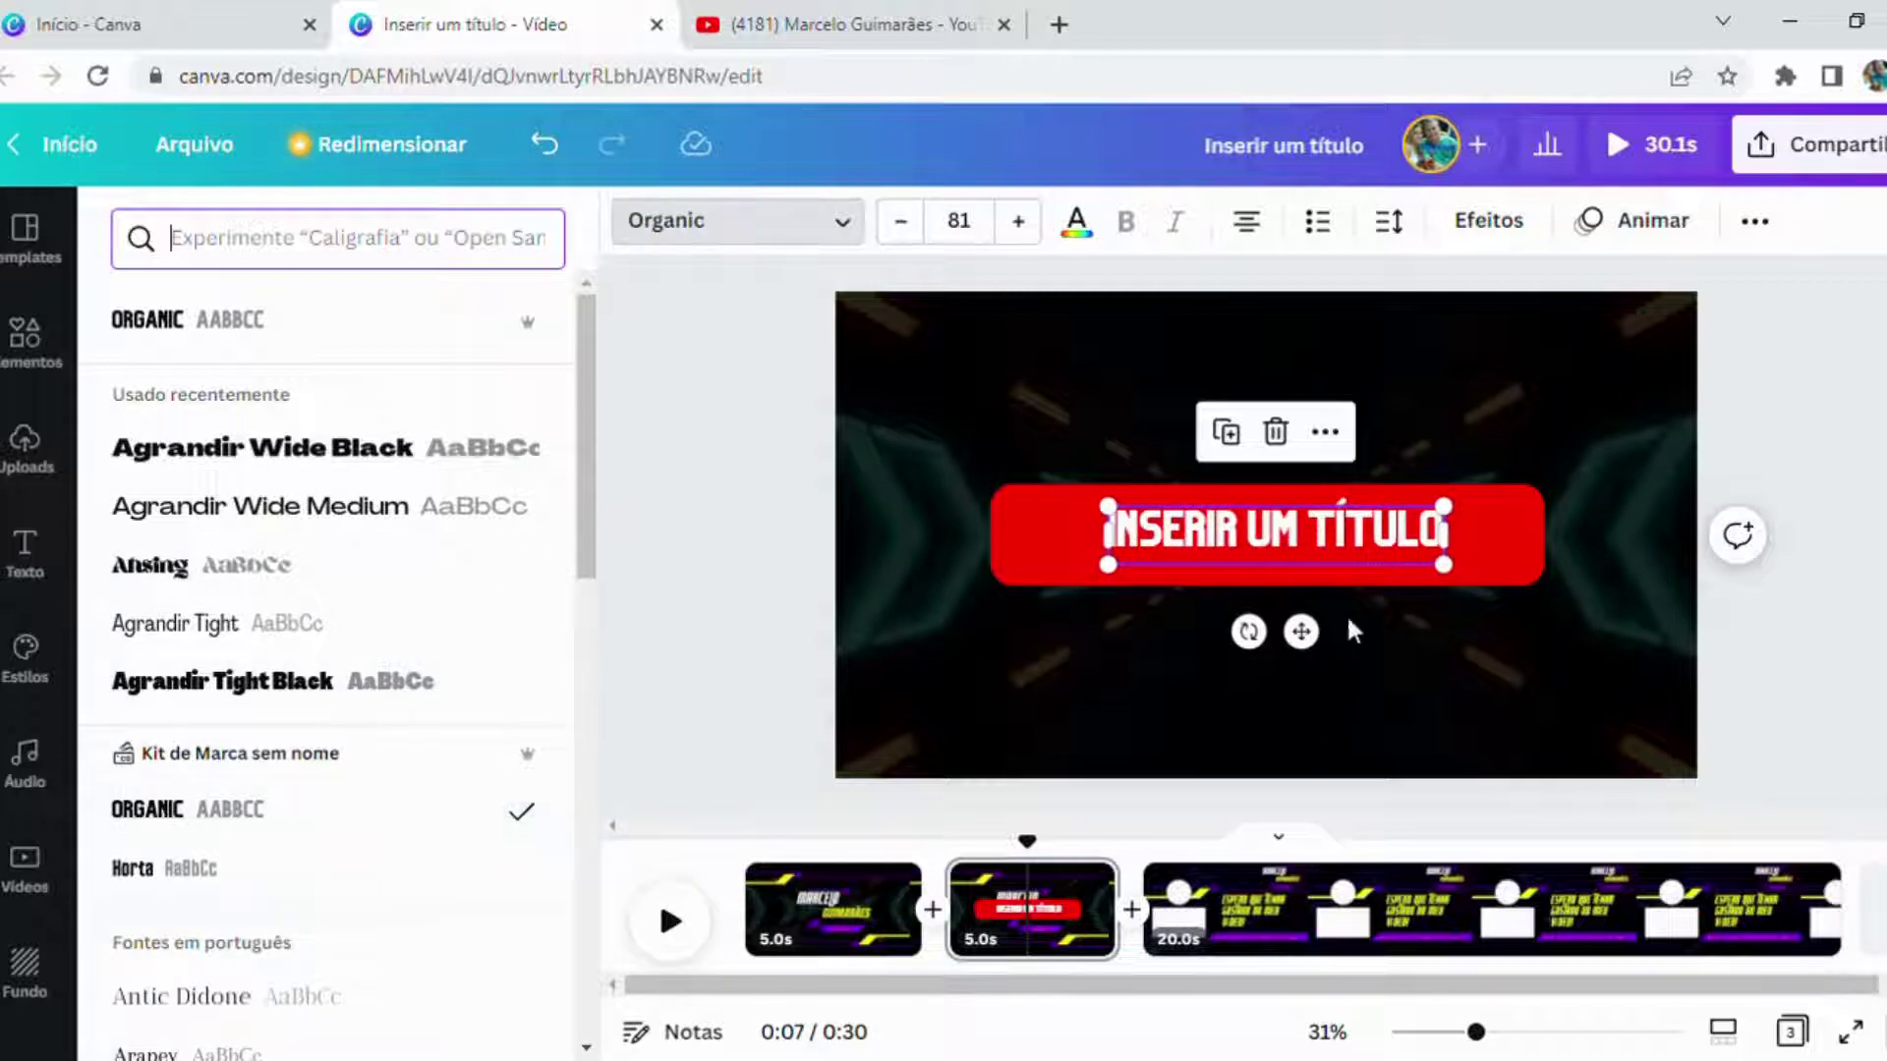
Step: Set the title's letter spacing to 111
left_click(1405, 236)
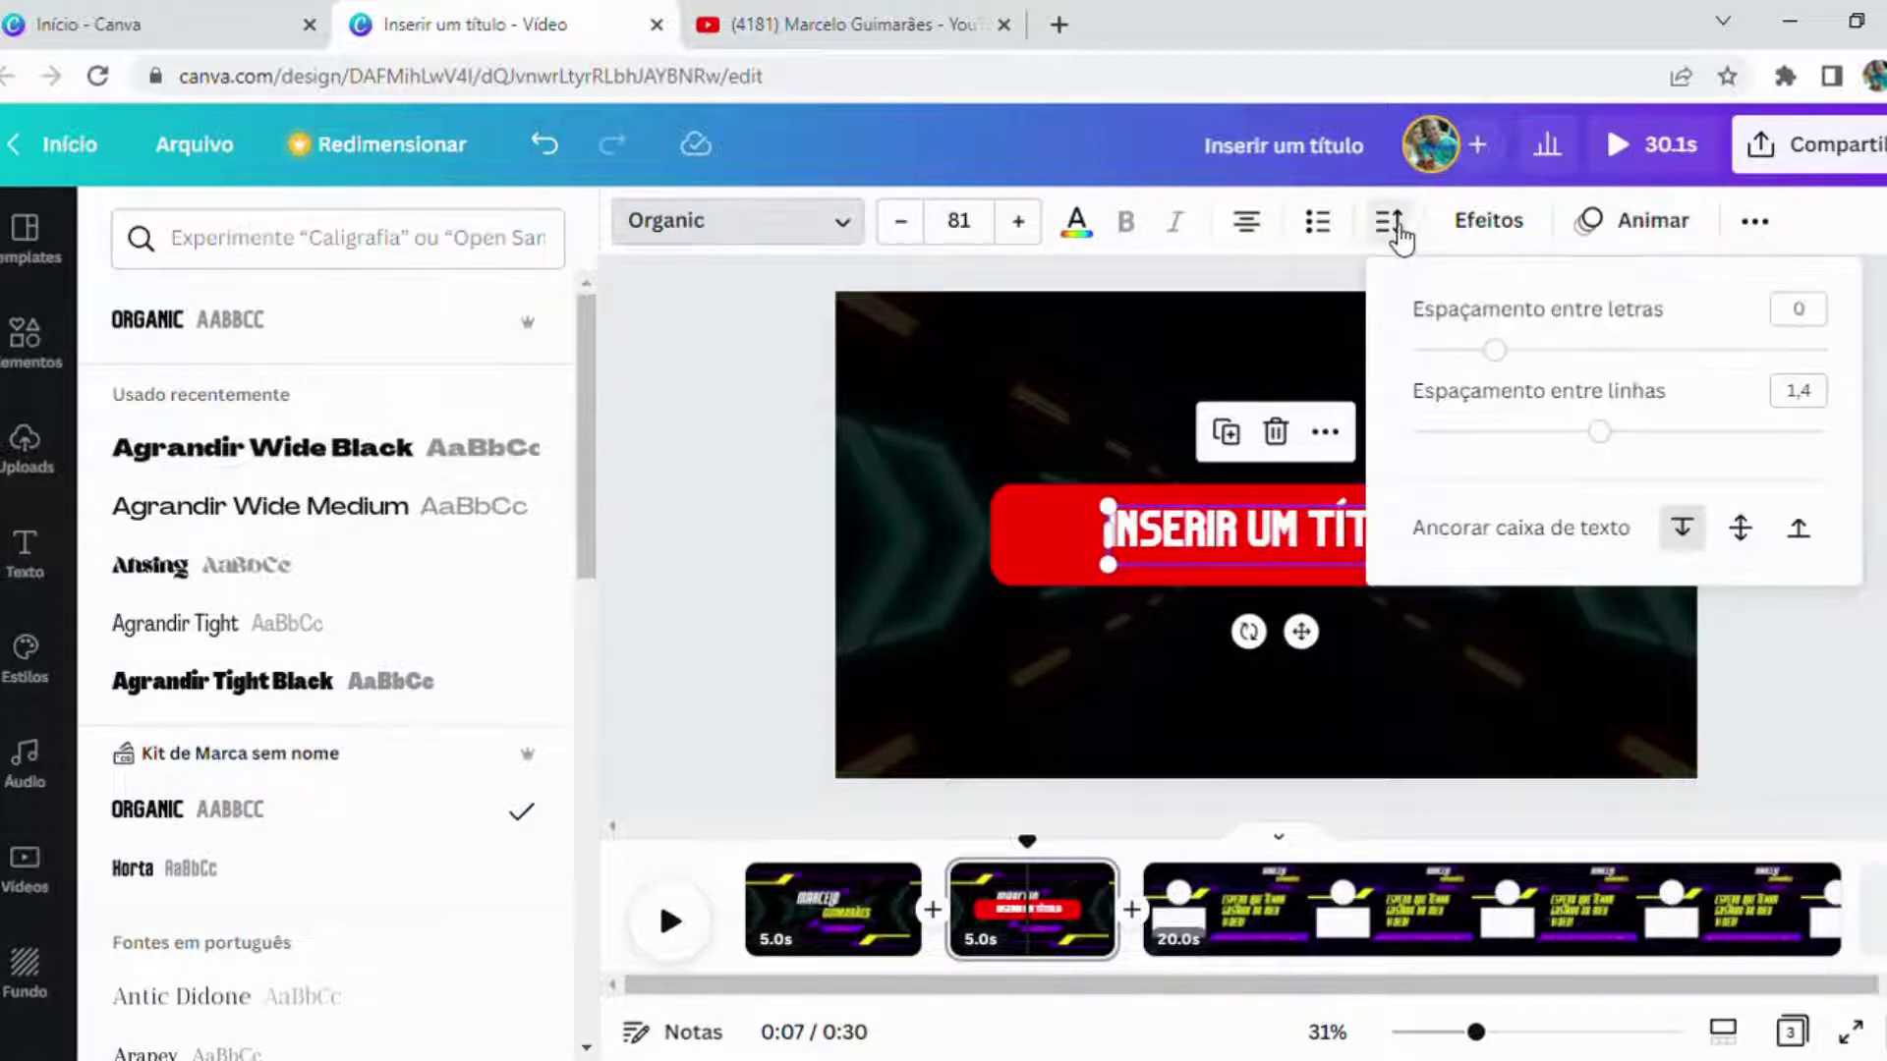
left_click_drag(1506, 360, 1553, 366)
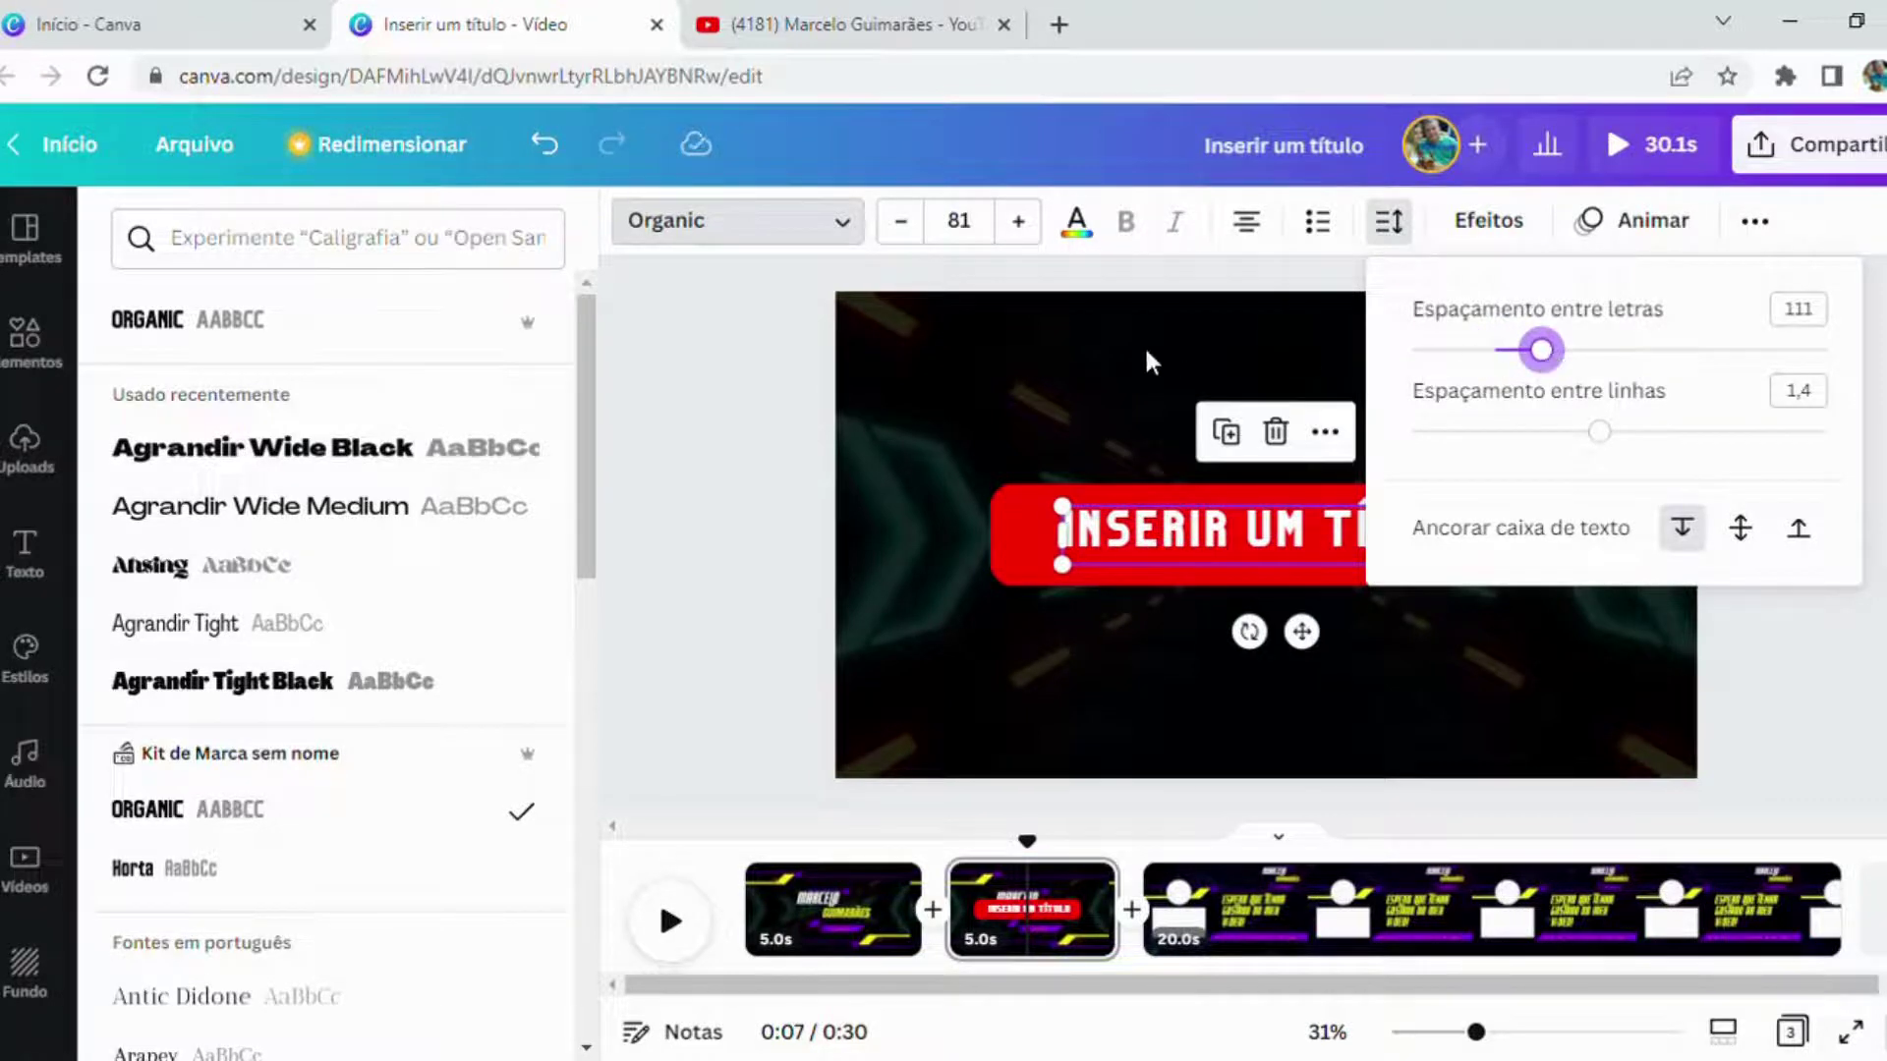
left_click(798, 361)
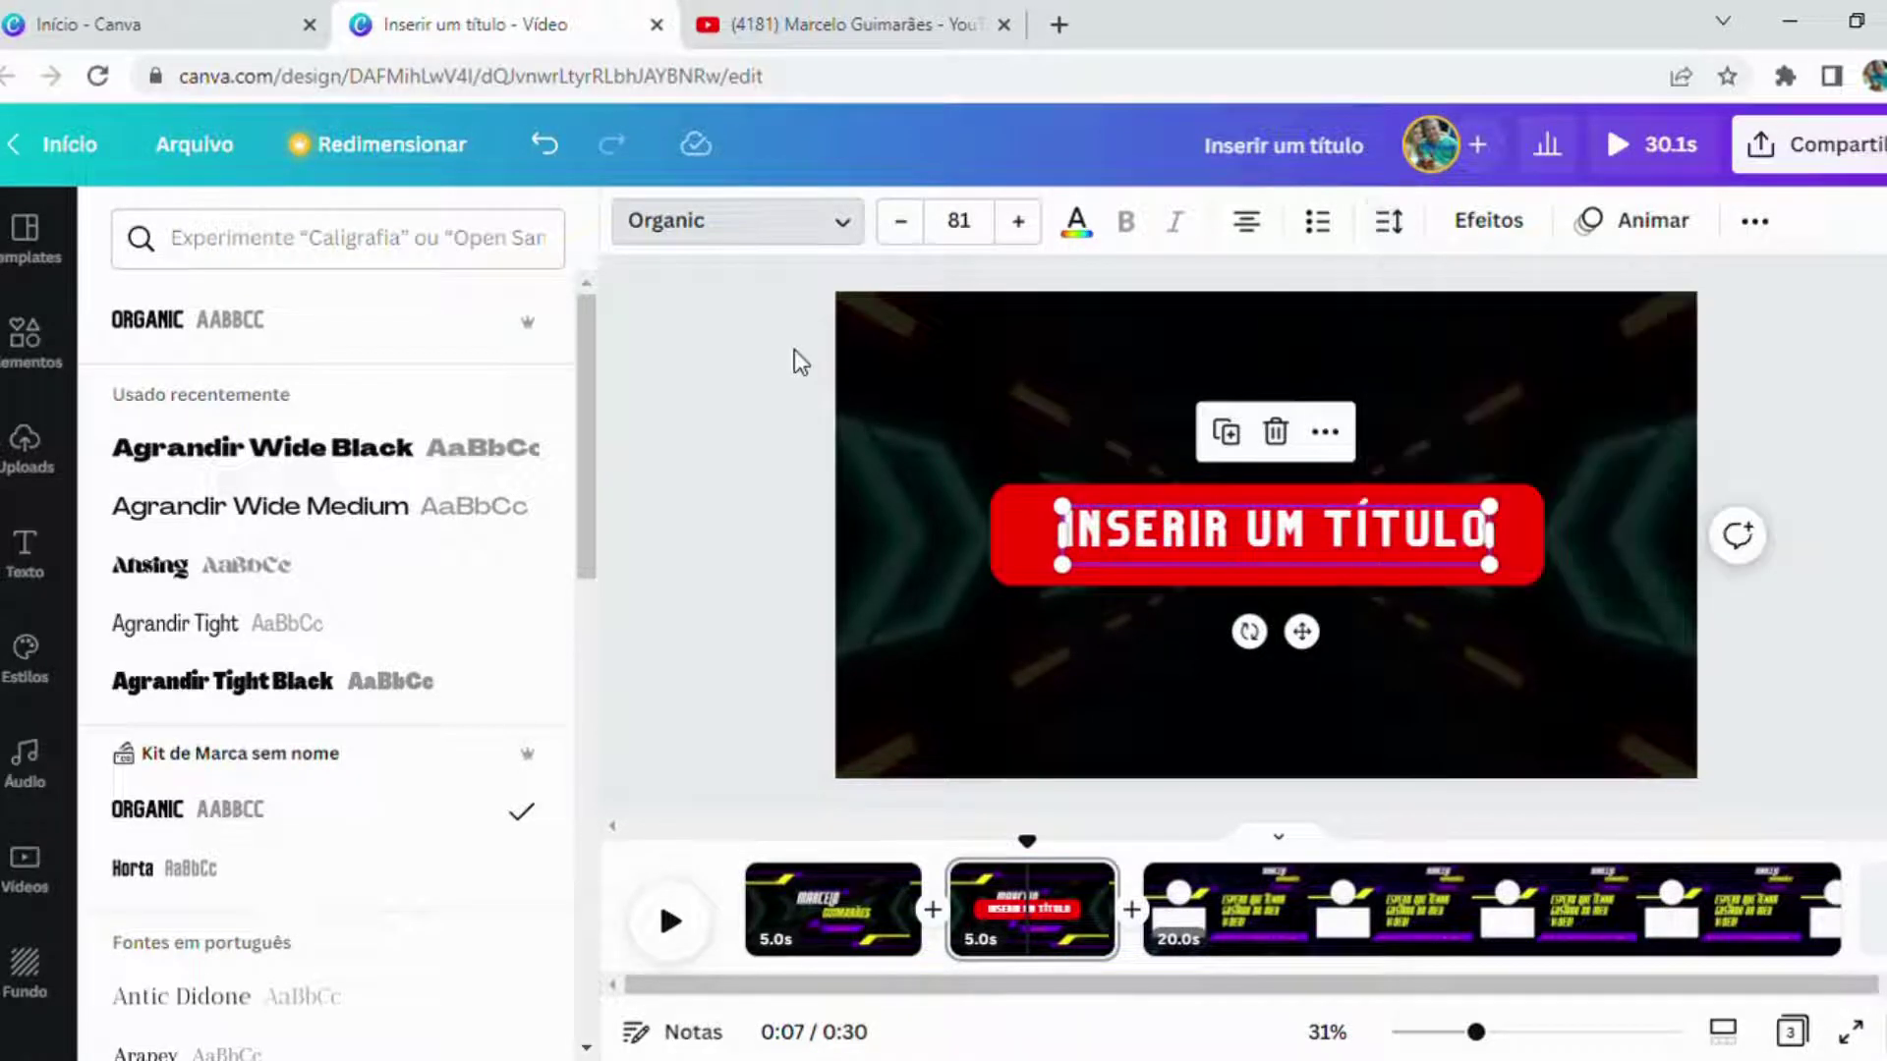
left_click(1408, 236)
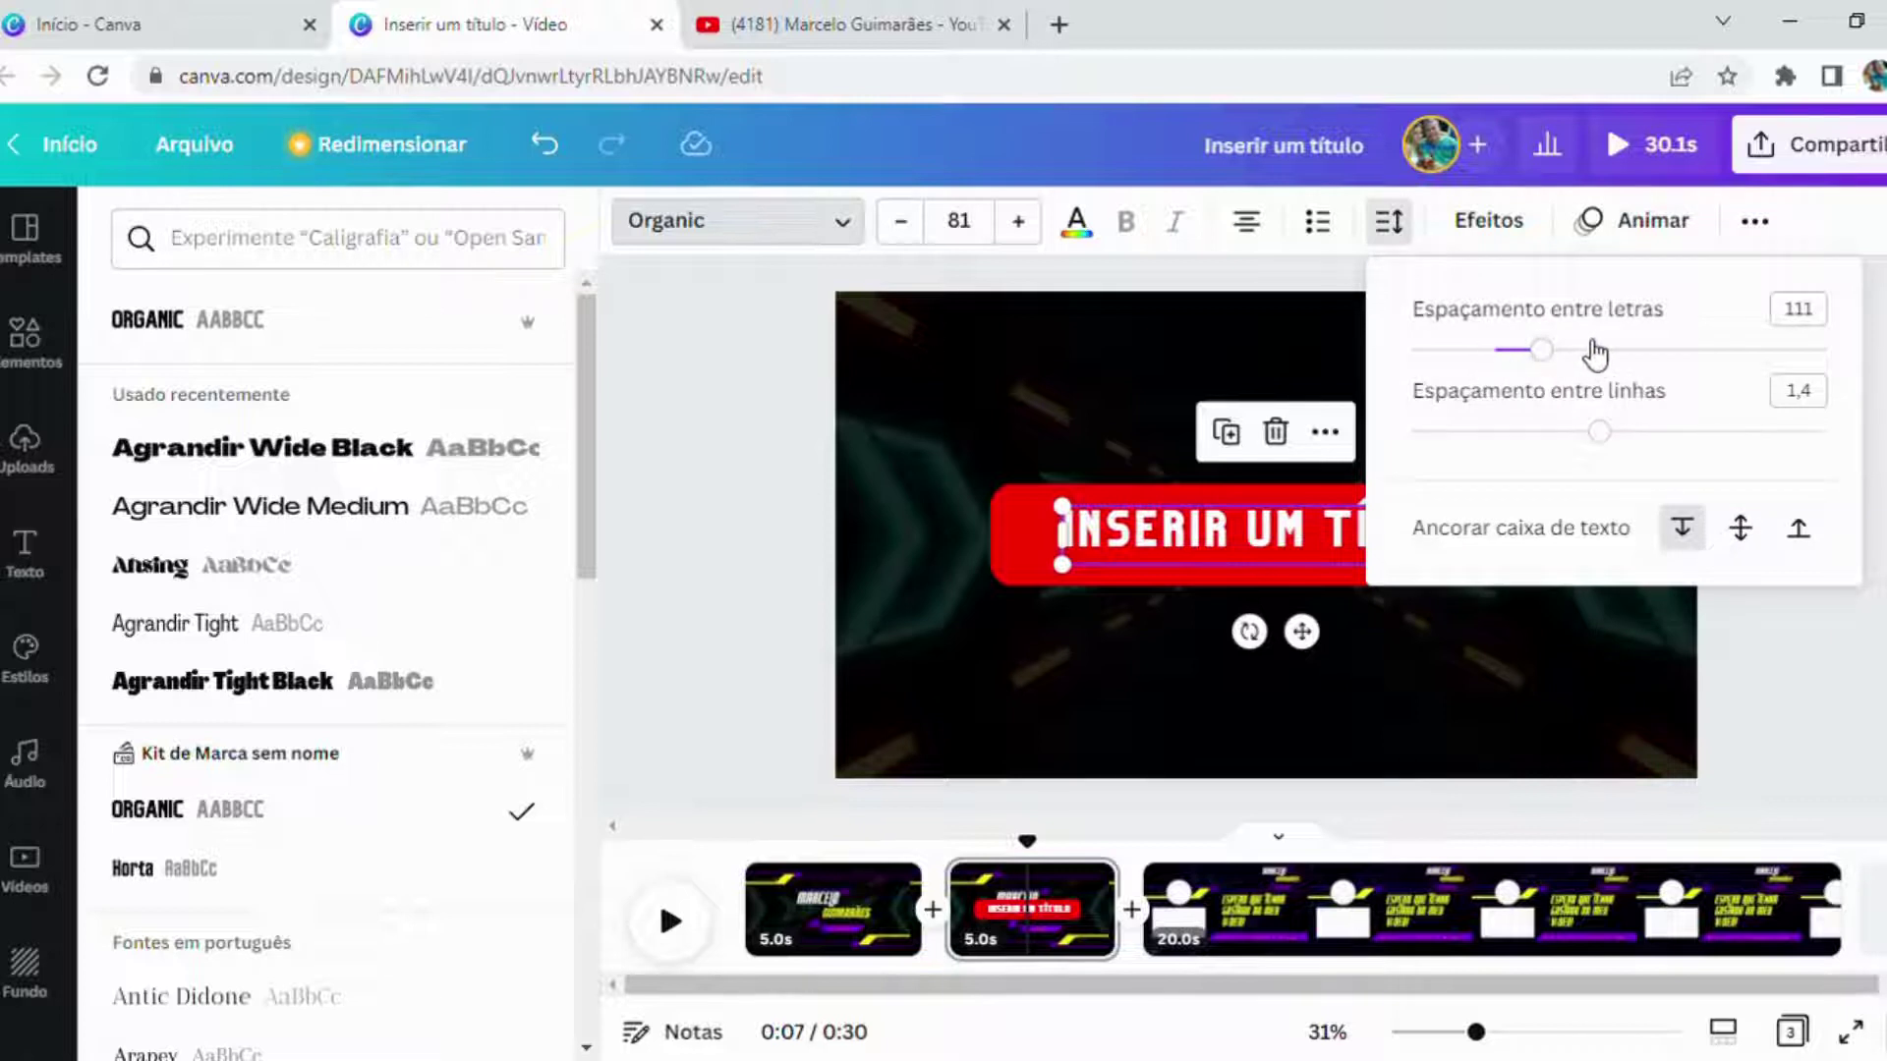
left_click(757, 491)
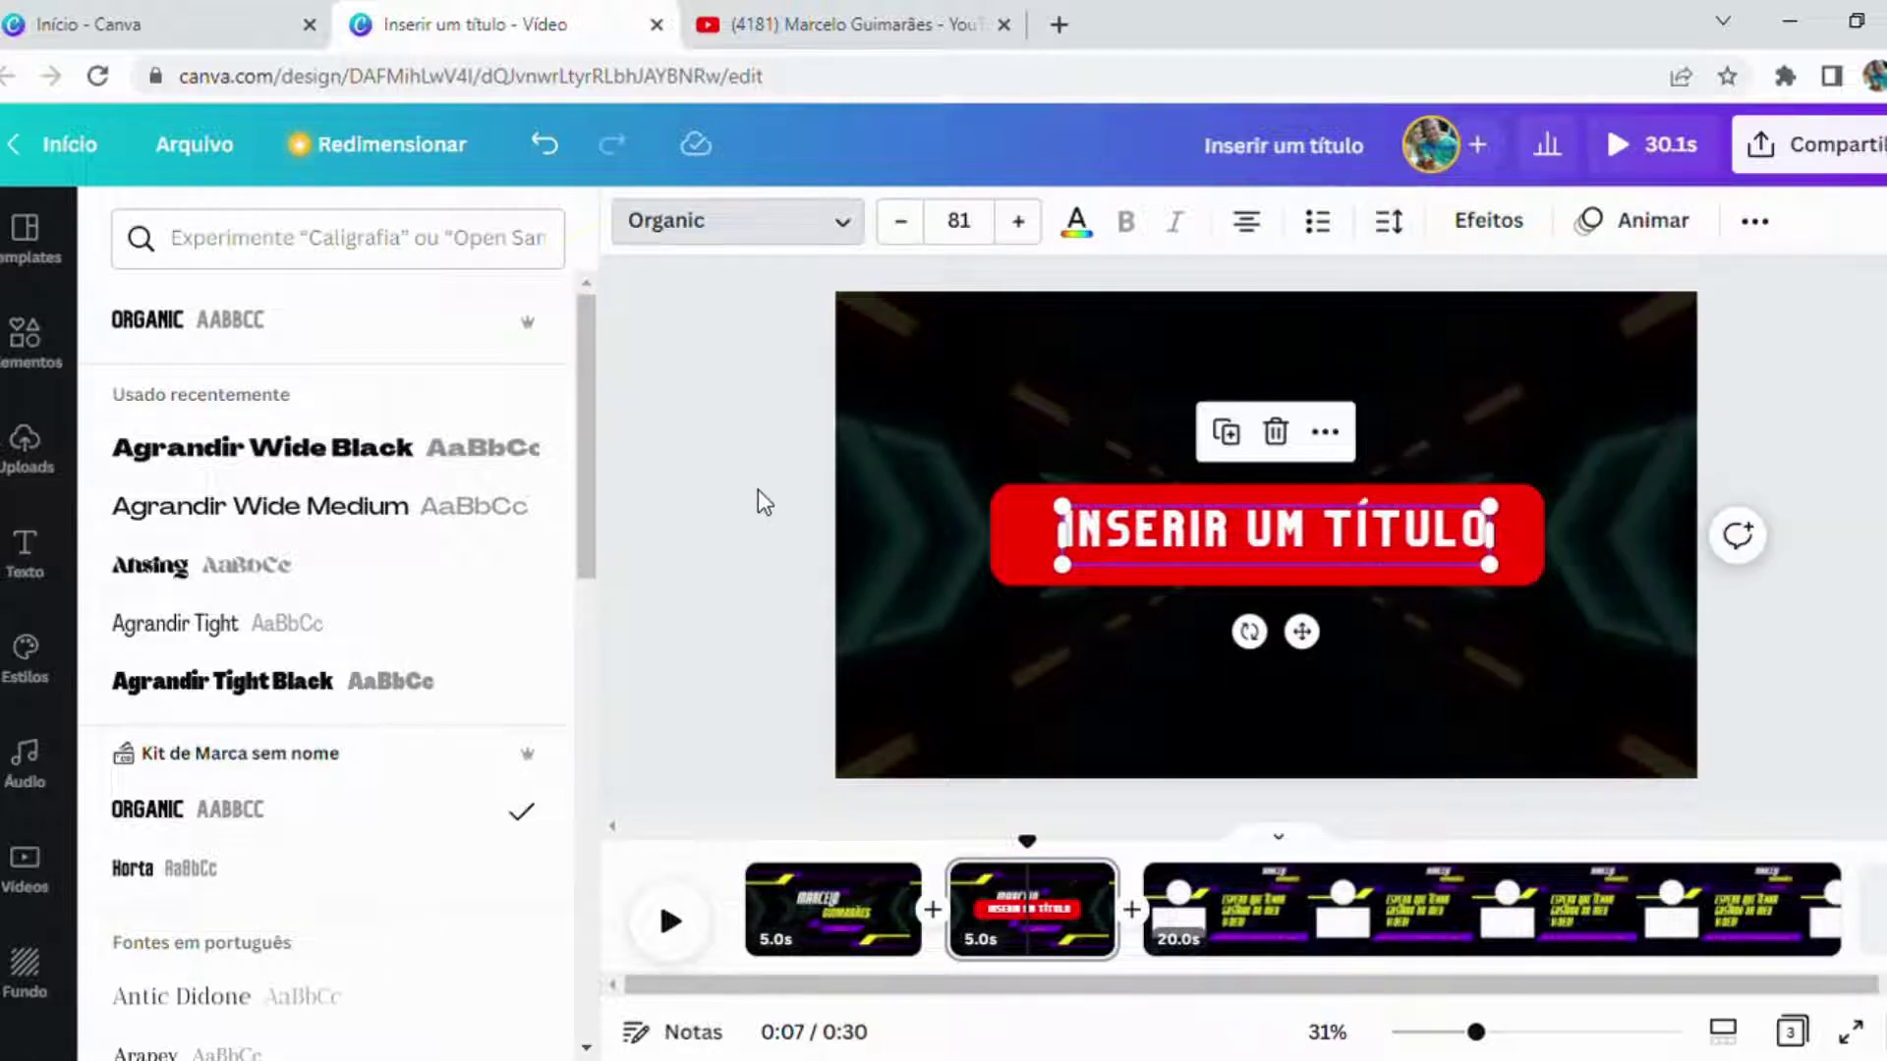
left_click(770, 487)
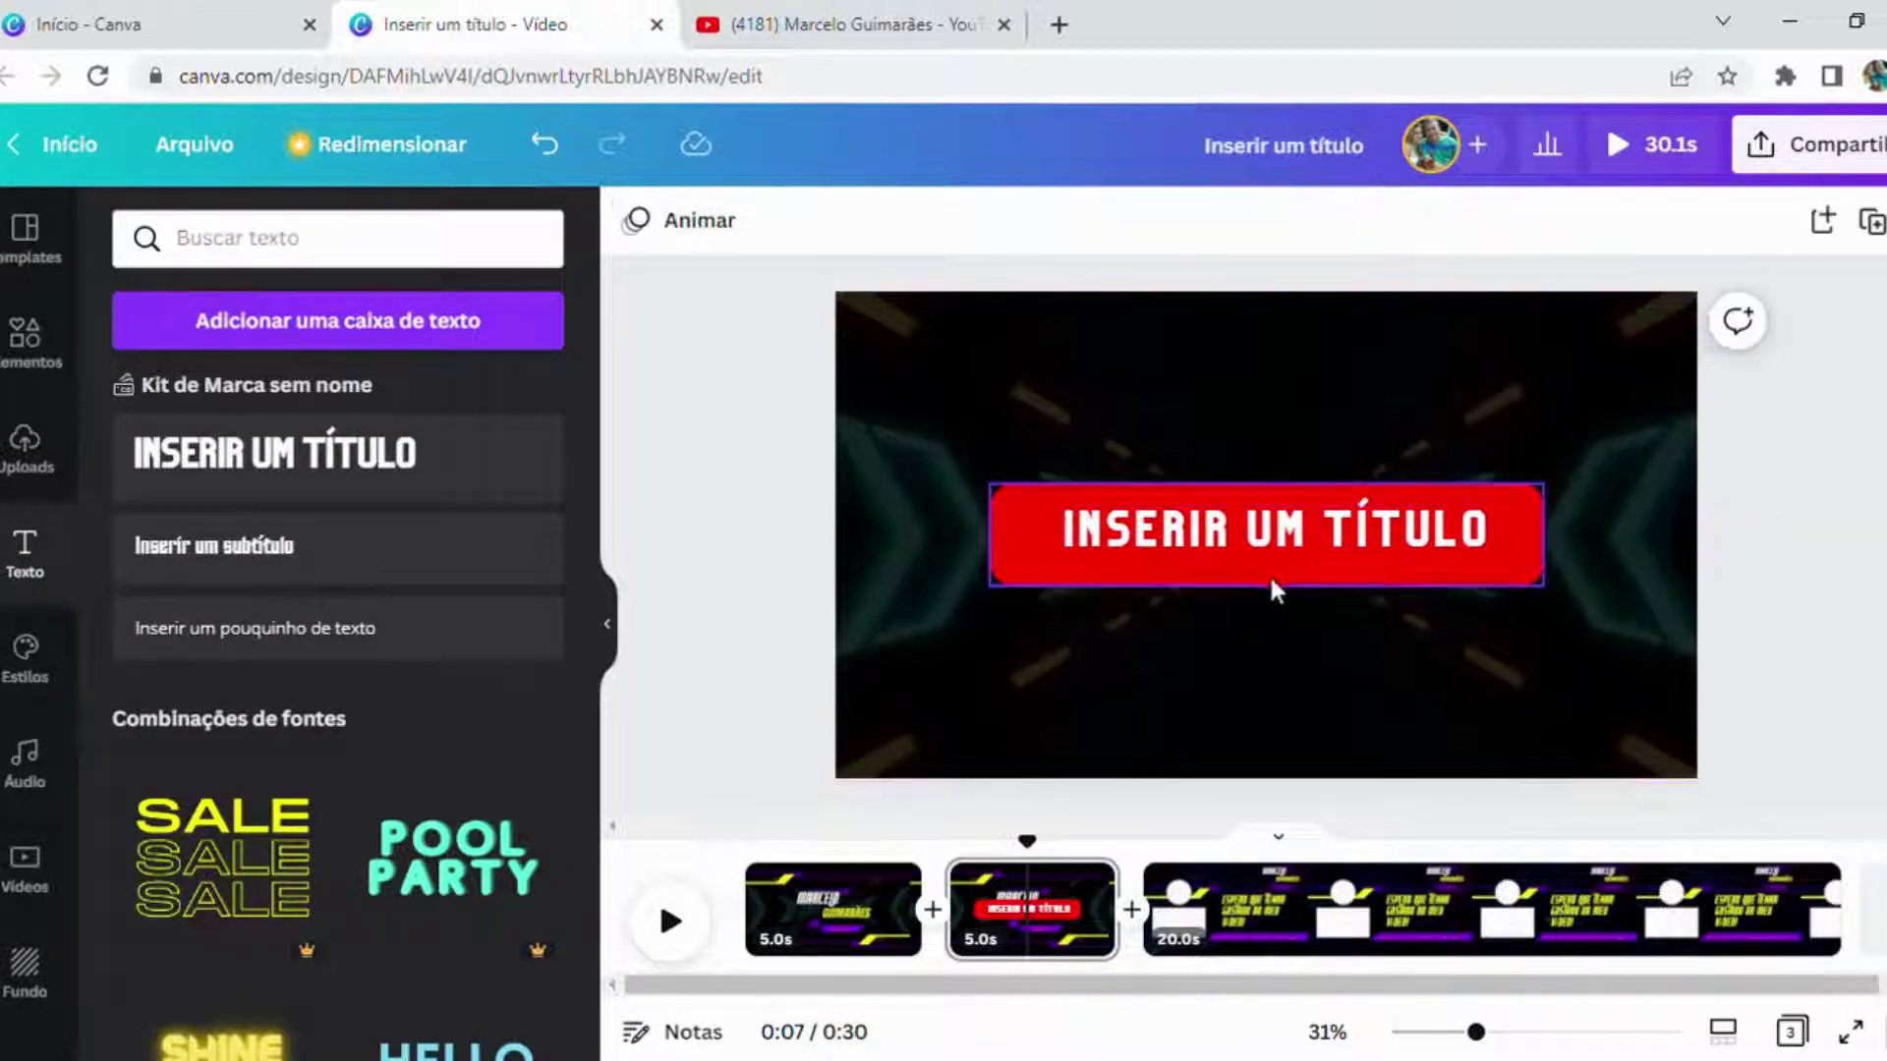
Step: Replace the placeholder title on the red banner with the text "INSCREVA-SE"
double_click(1478, 533)
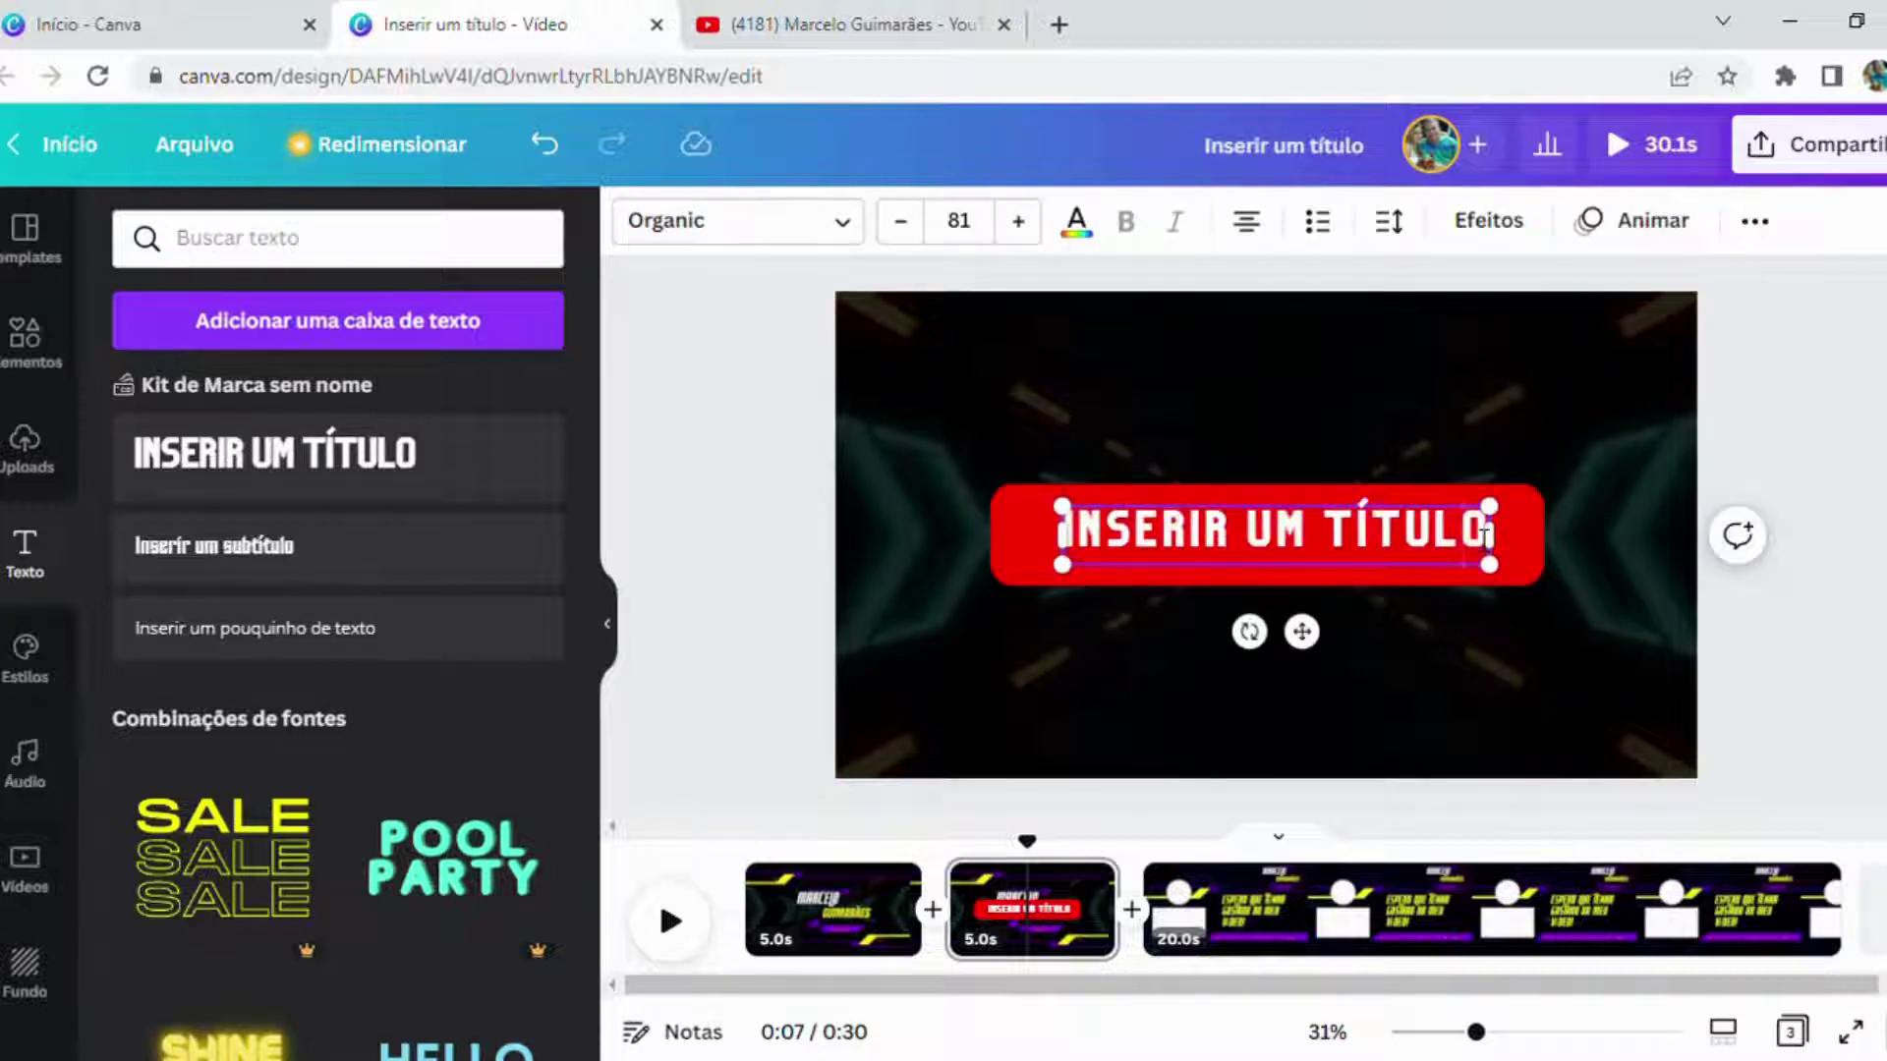
double_click(1484, 532)
left_click(1486, 533)
key("BackSpace")
key("BackSpace")
key("BackSpace")
key("BackSpace")
key("BackSpace")
key("BackSpace")
key("BackSpace")
key("BackSpace")
key("BackSpace")
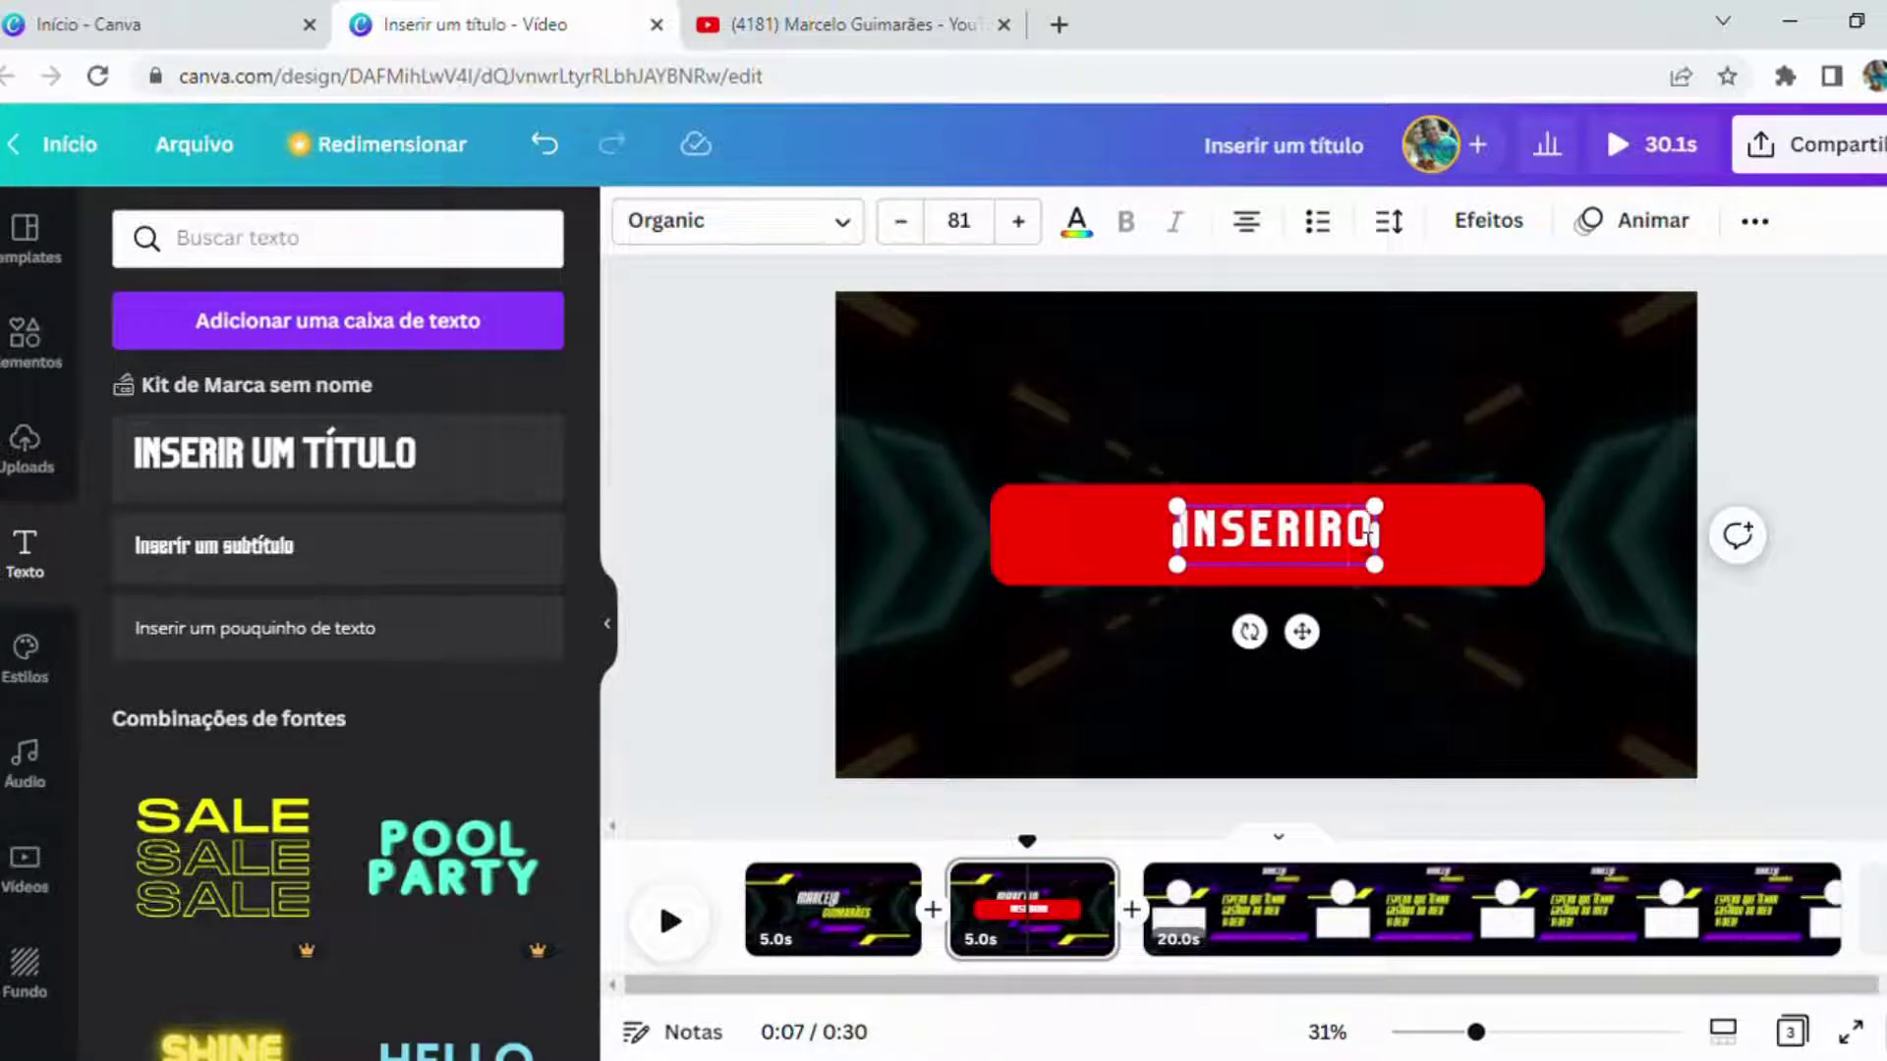
left_click_drag(1349, 535, 1193, 558)
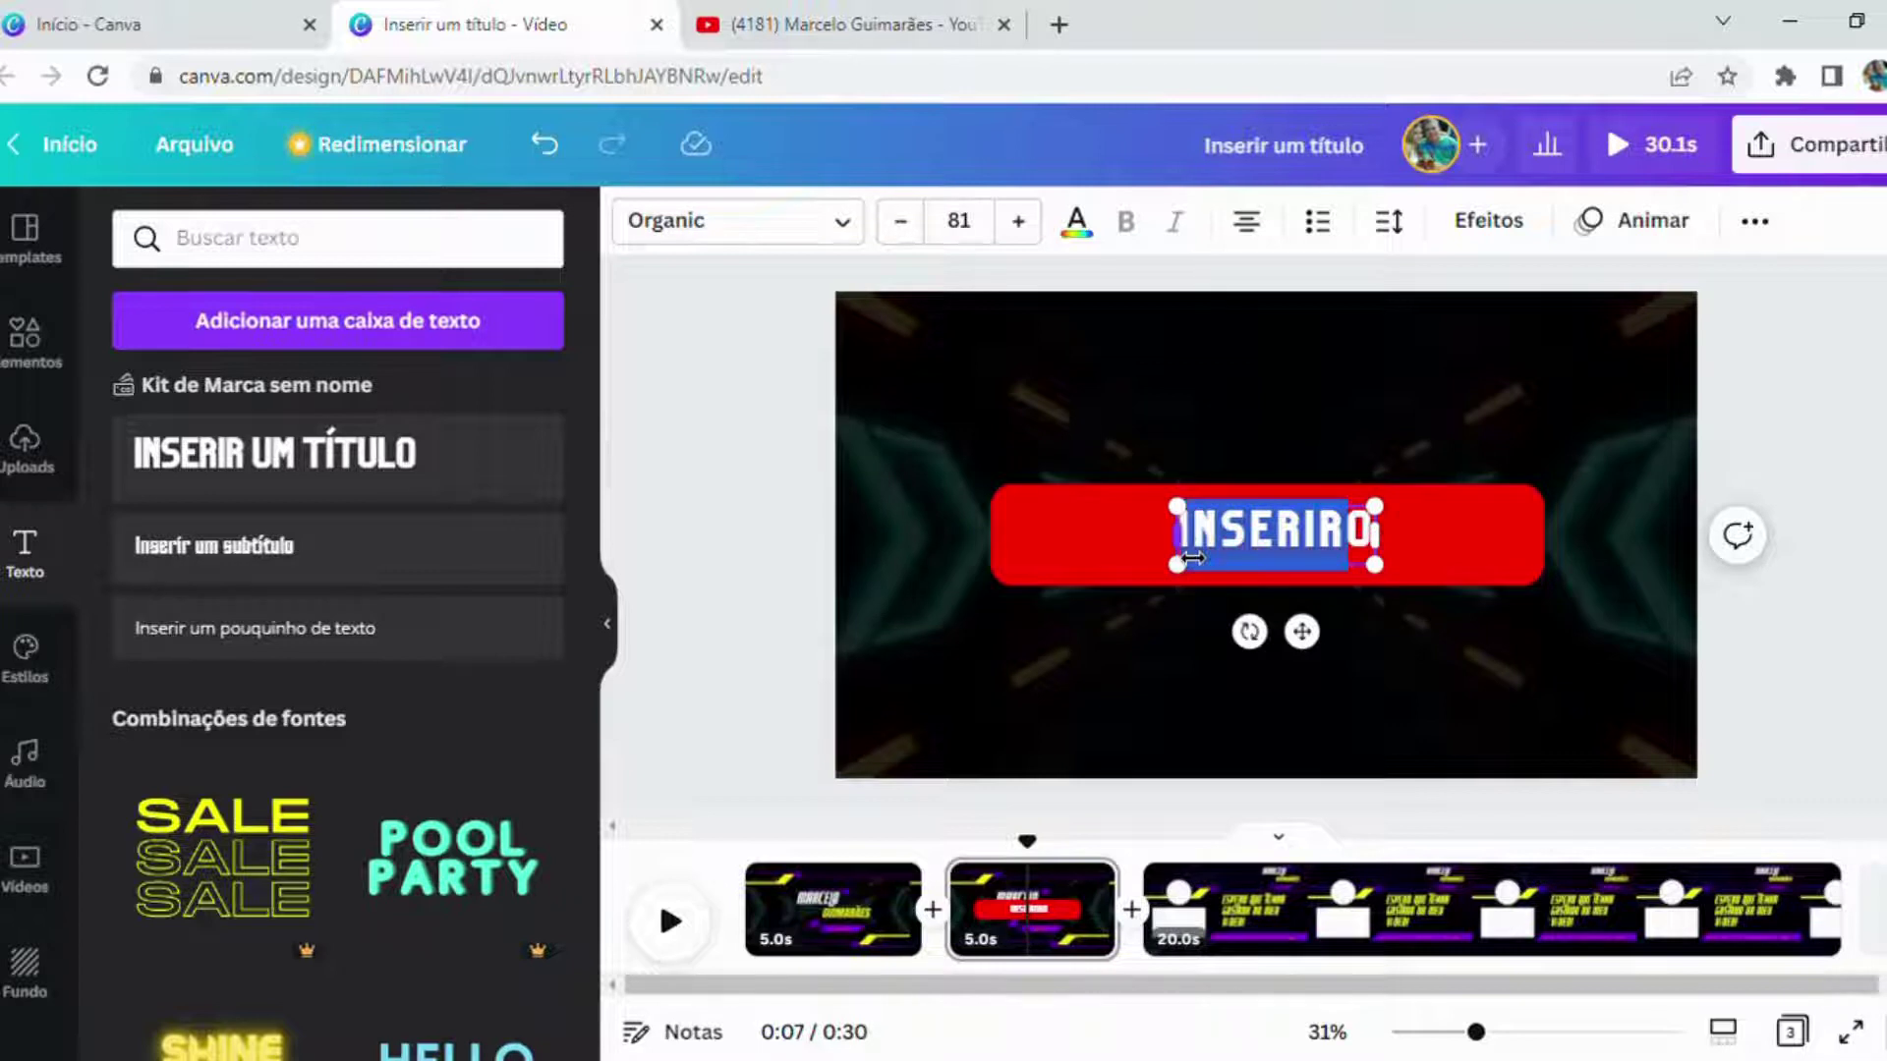
key("BackSpace")
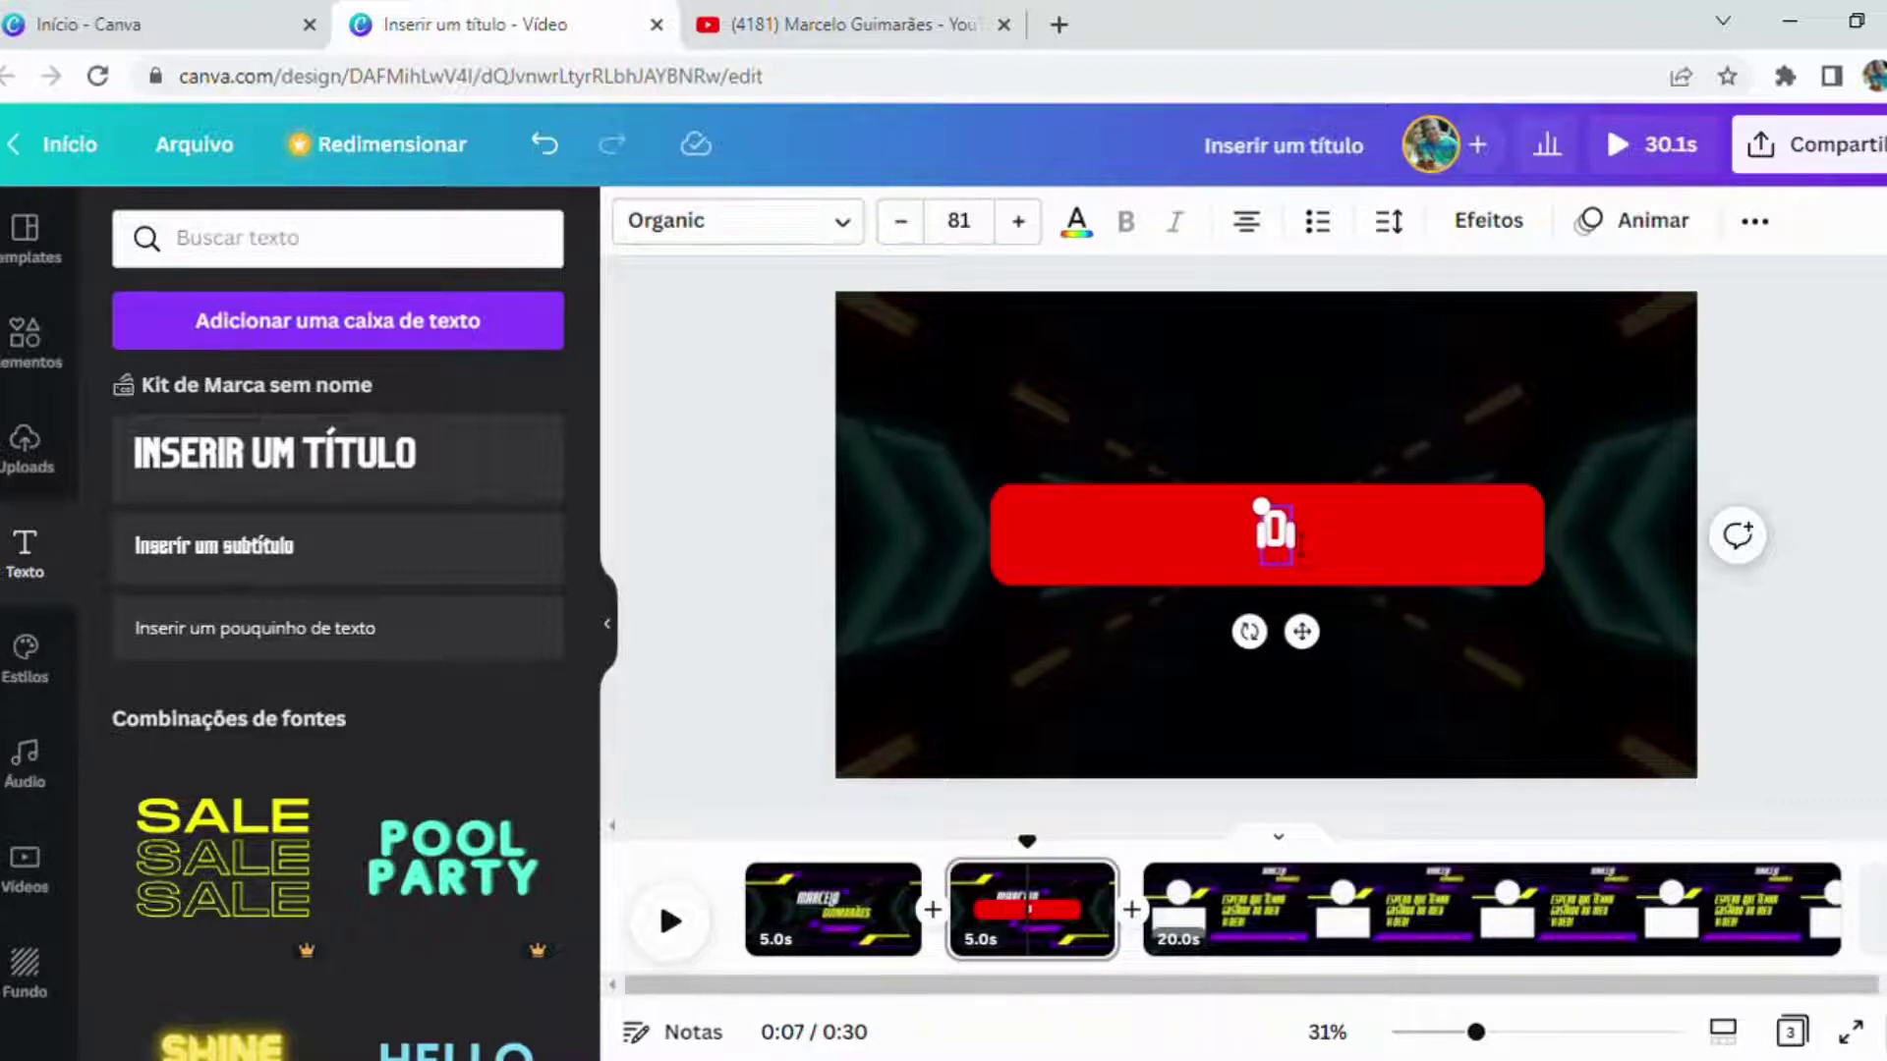
key("BackSpace")
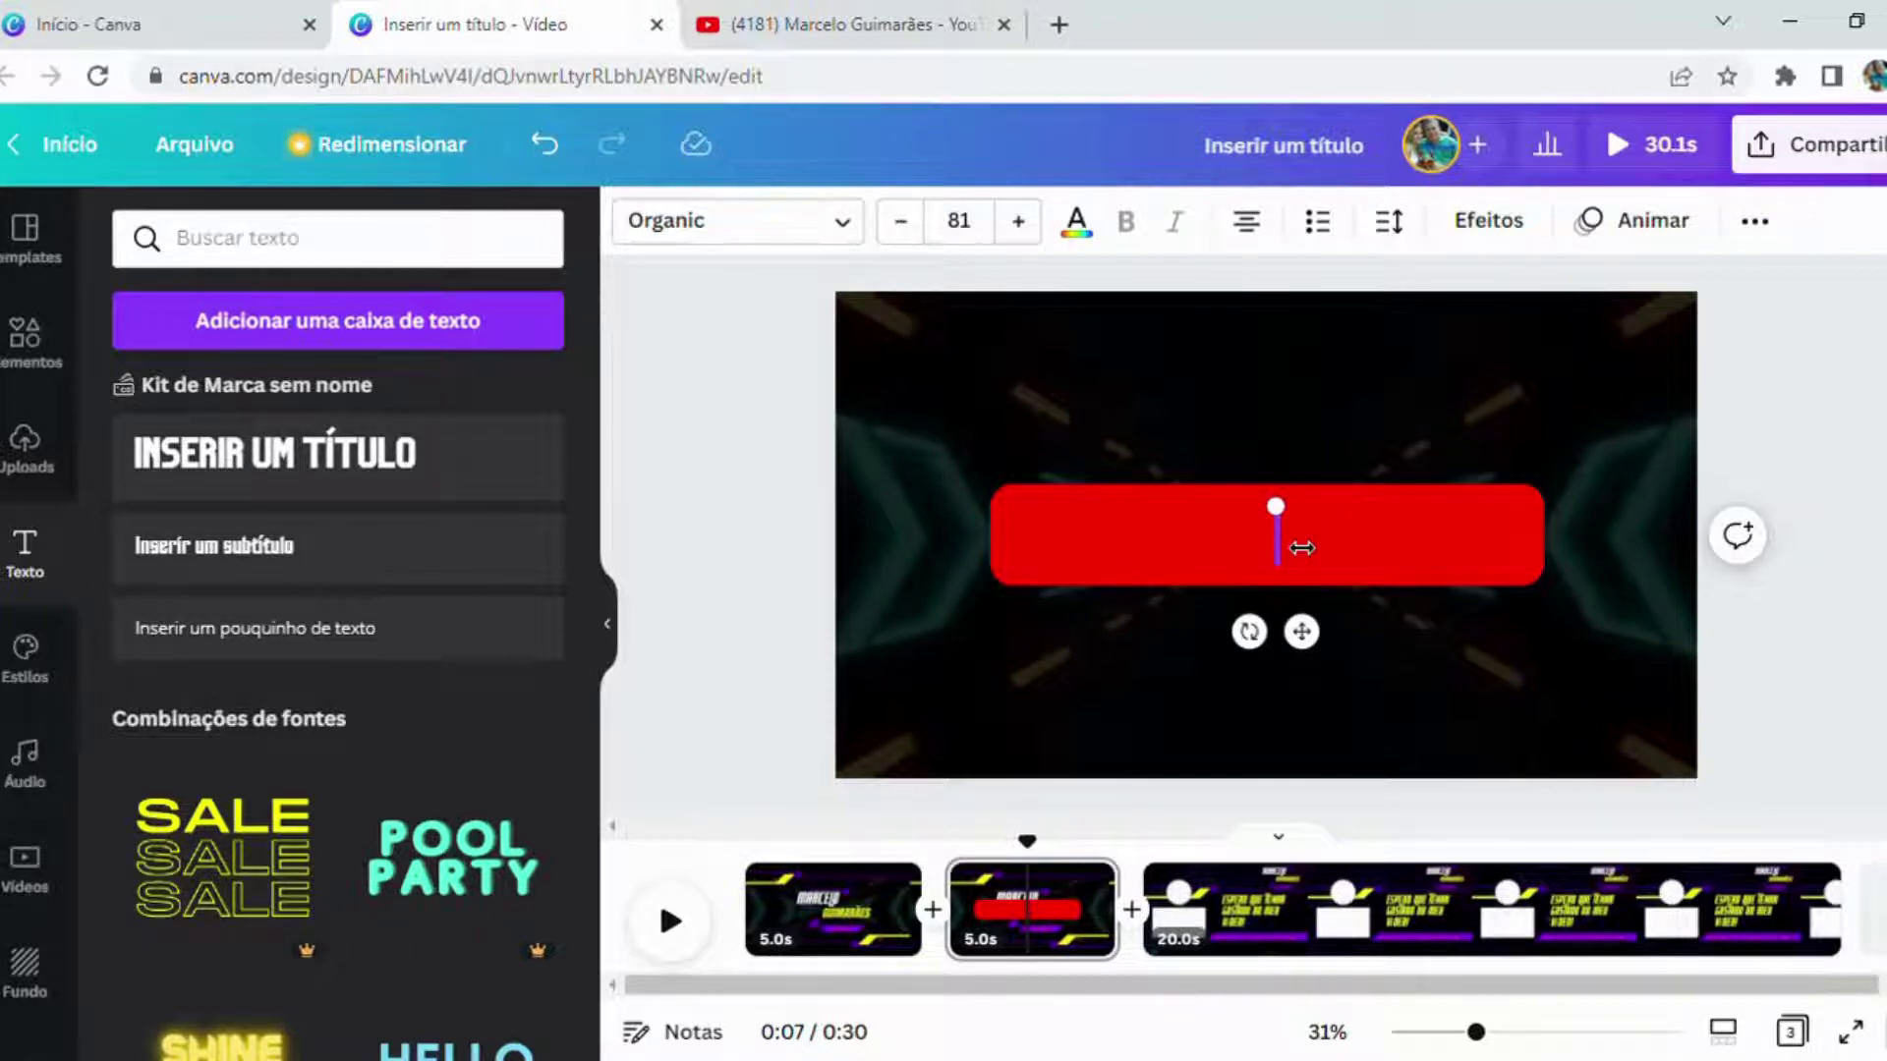
type("INS")
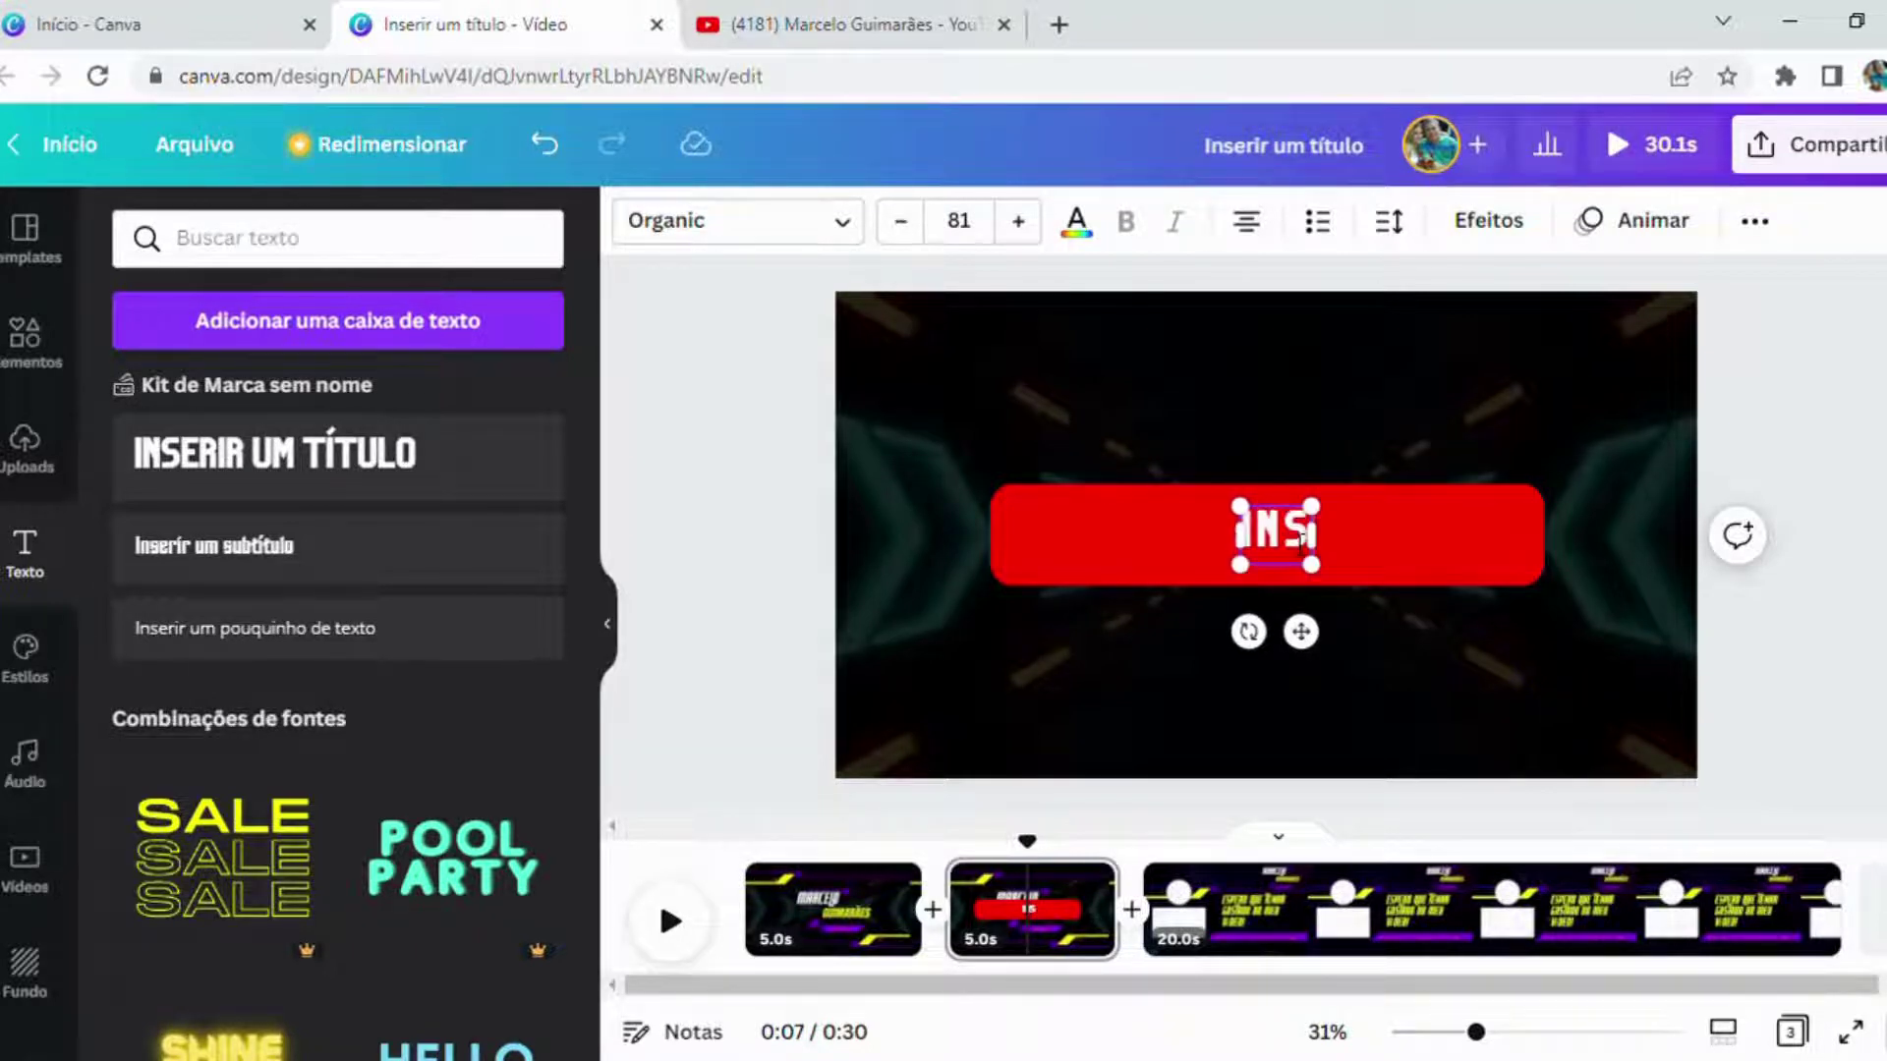
type("CREVA")
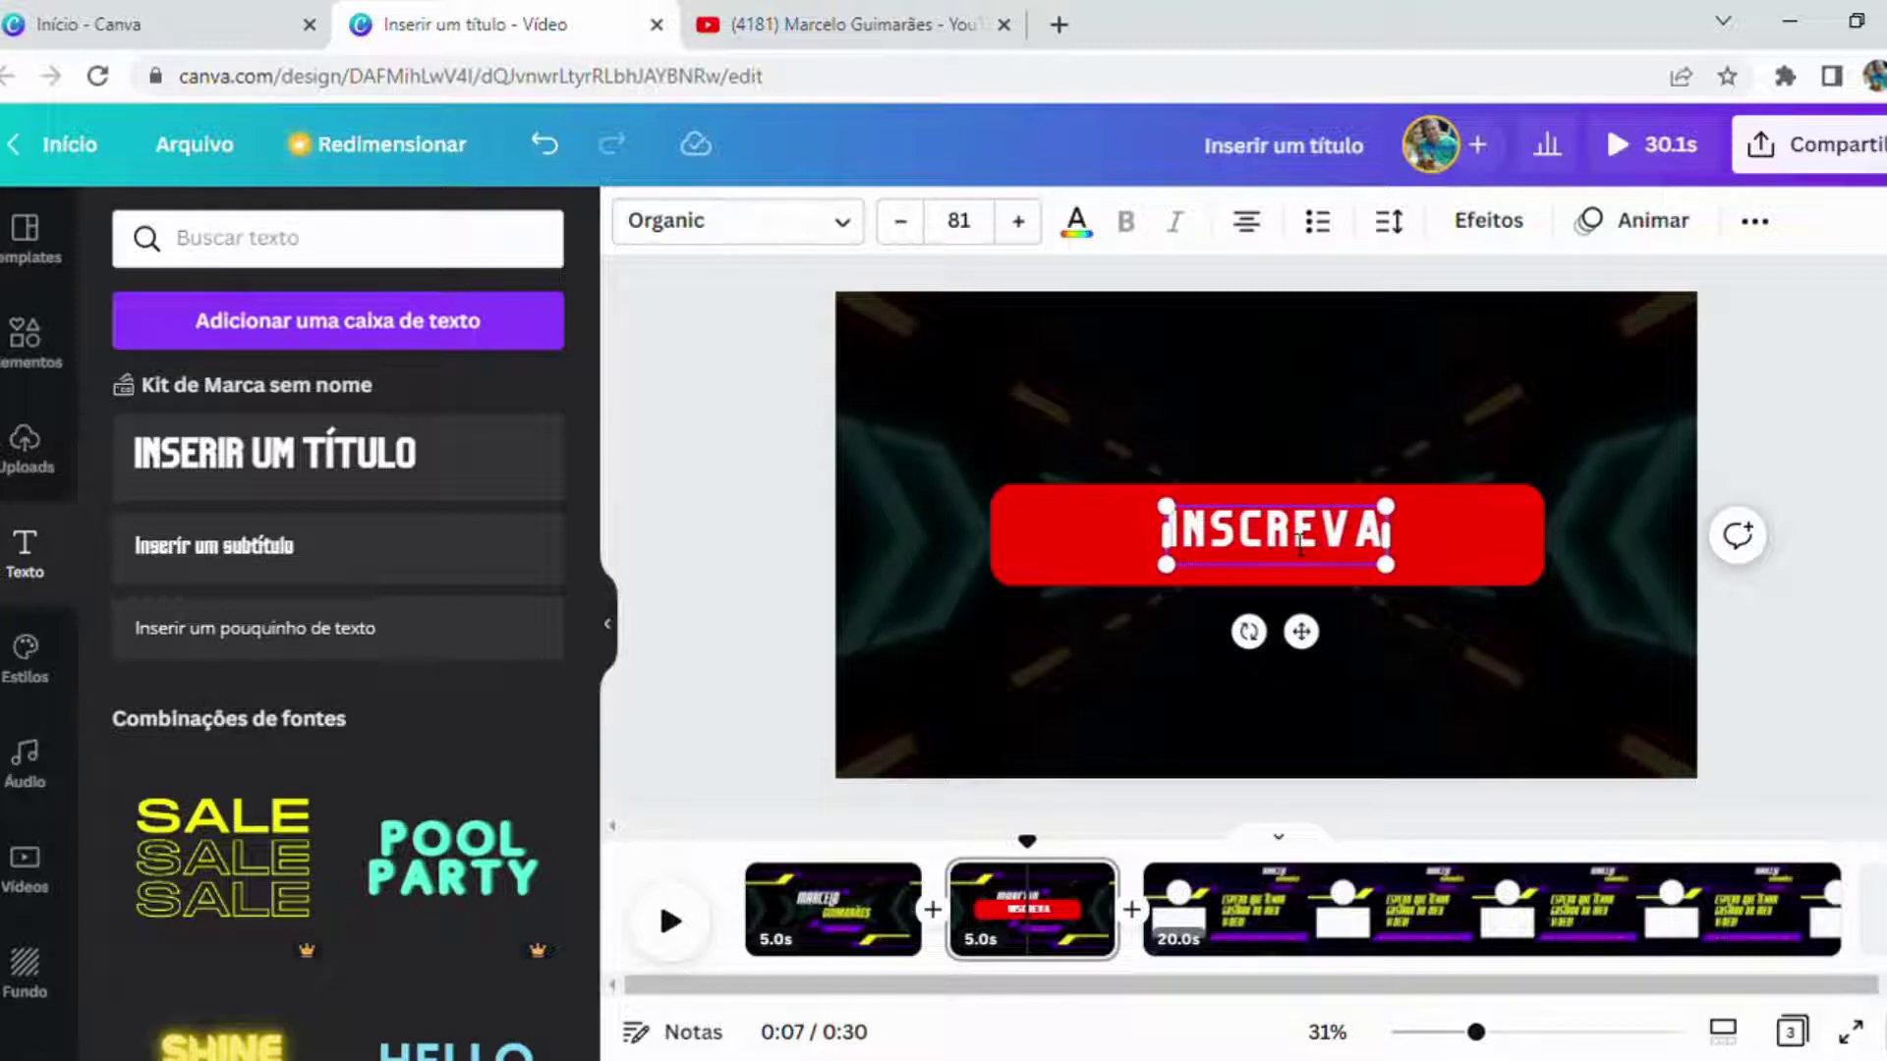
type("-SE")
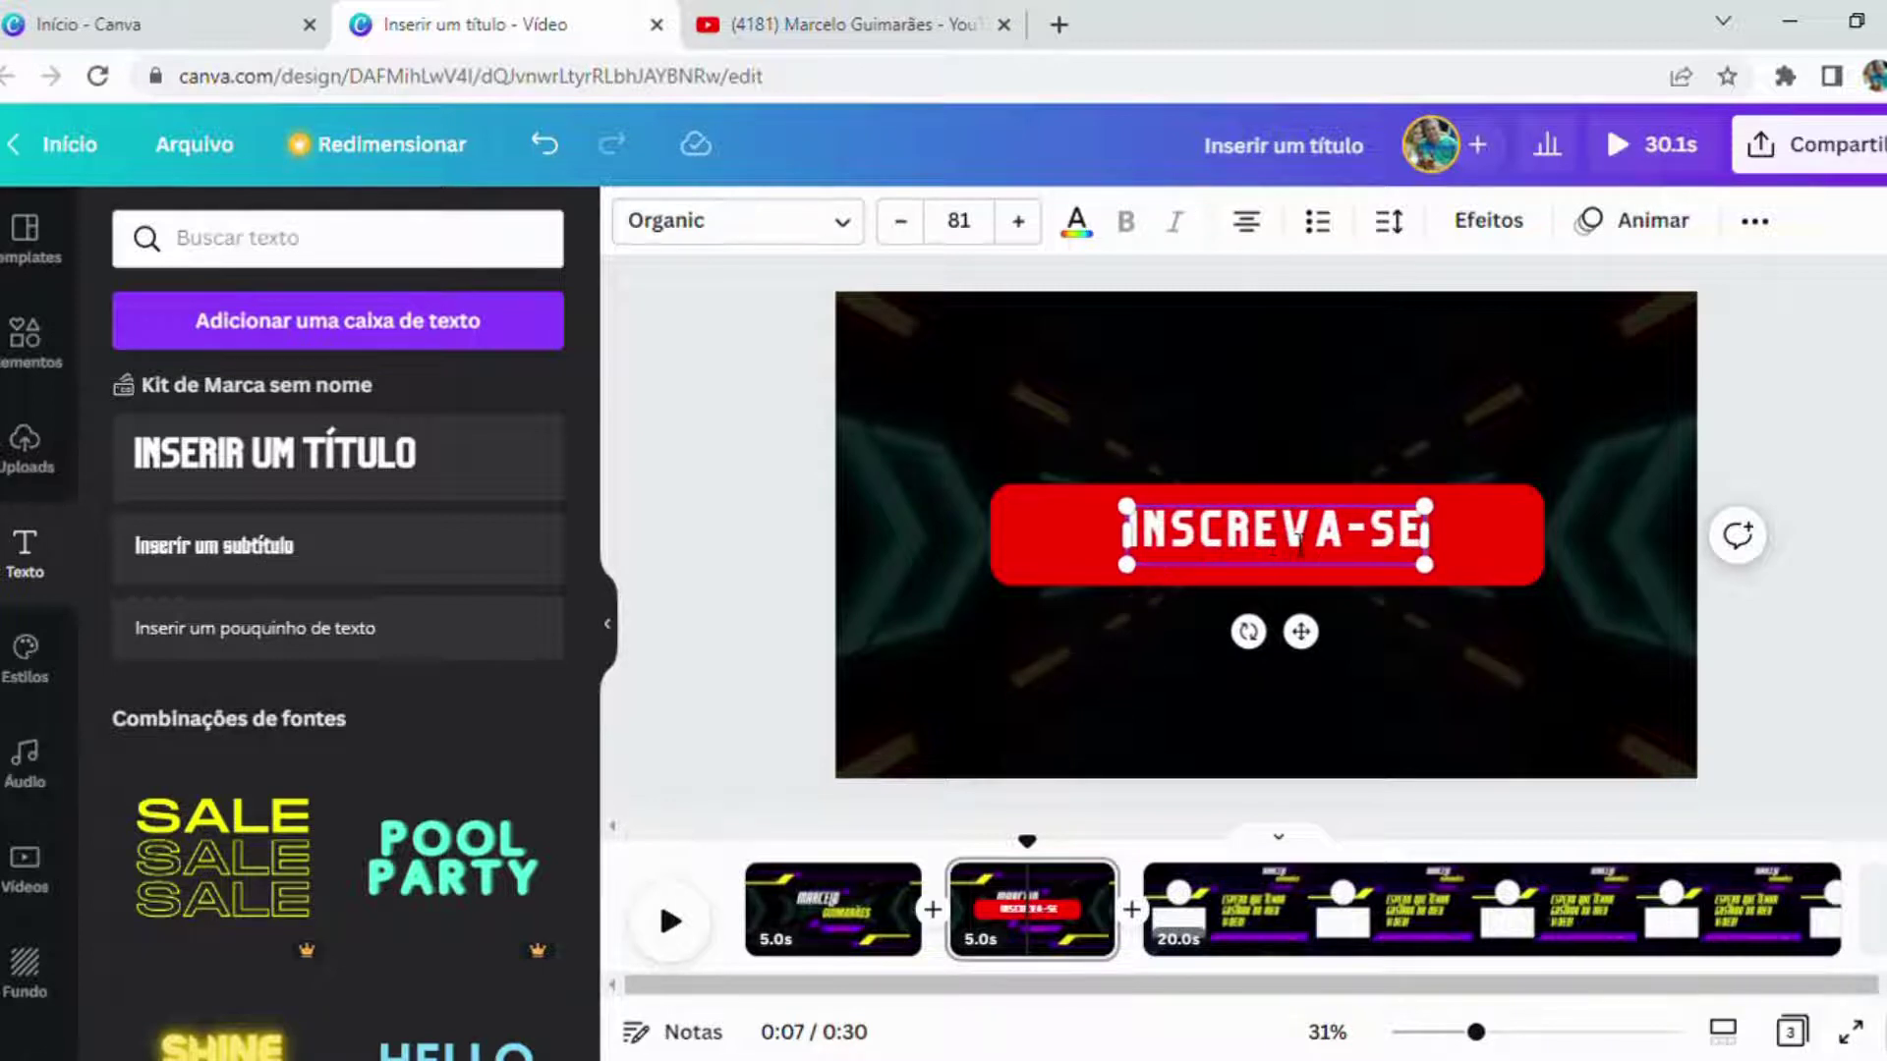
Step: Enlarge the INSCREVA-SE text to size 89,1 and center it horizontally on the red banner
left_click(1067, 670)
left_click(1157, 542)
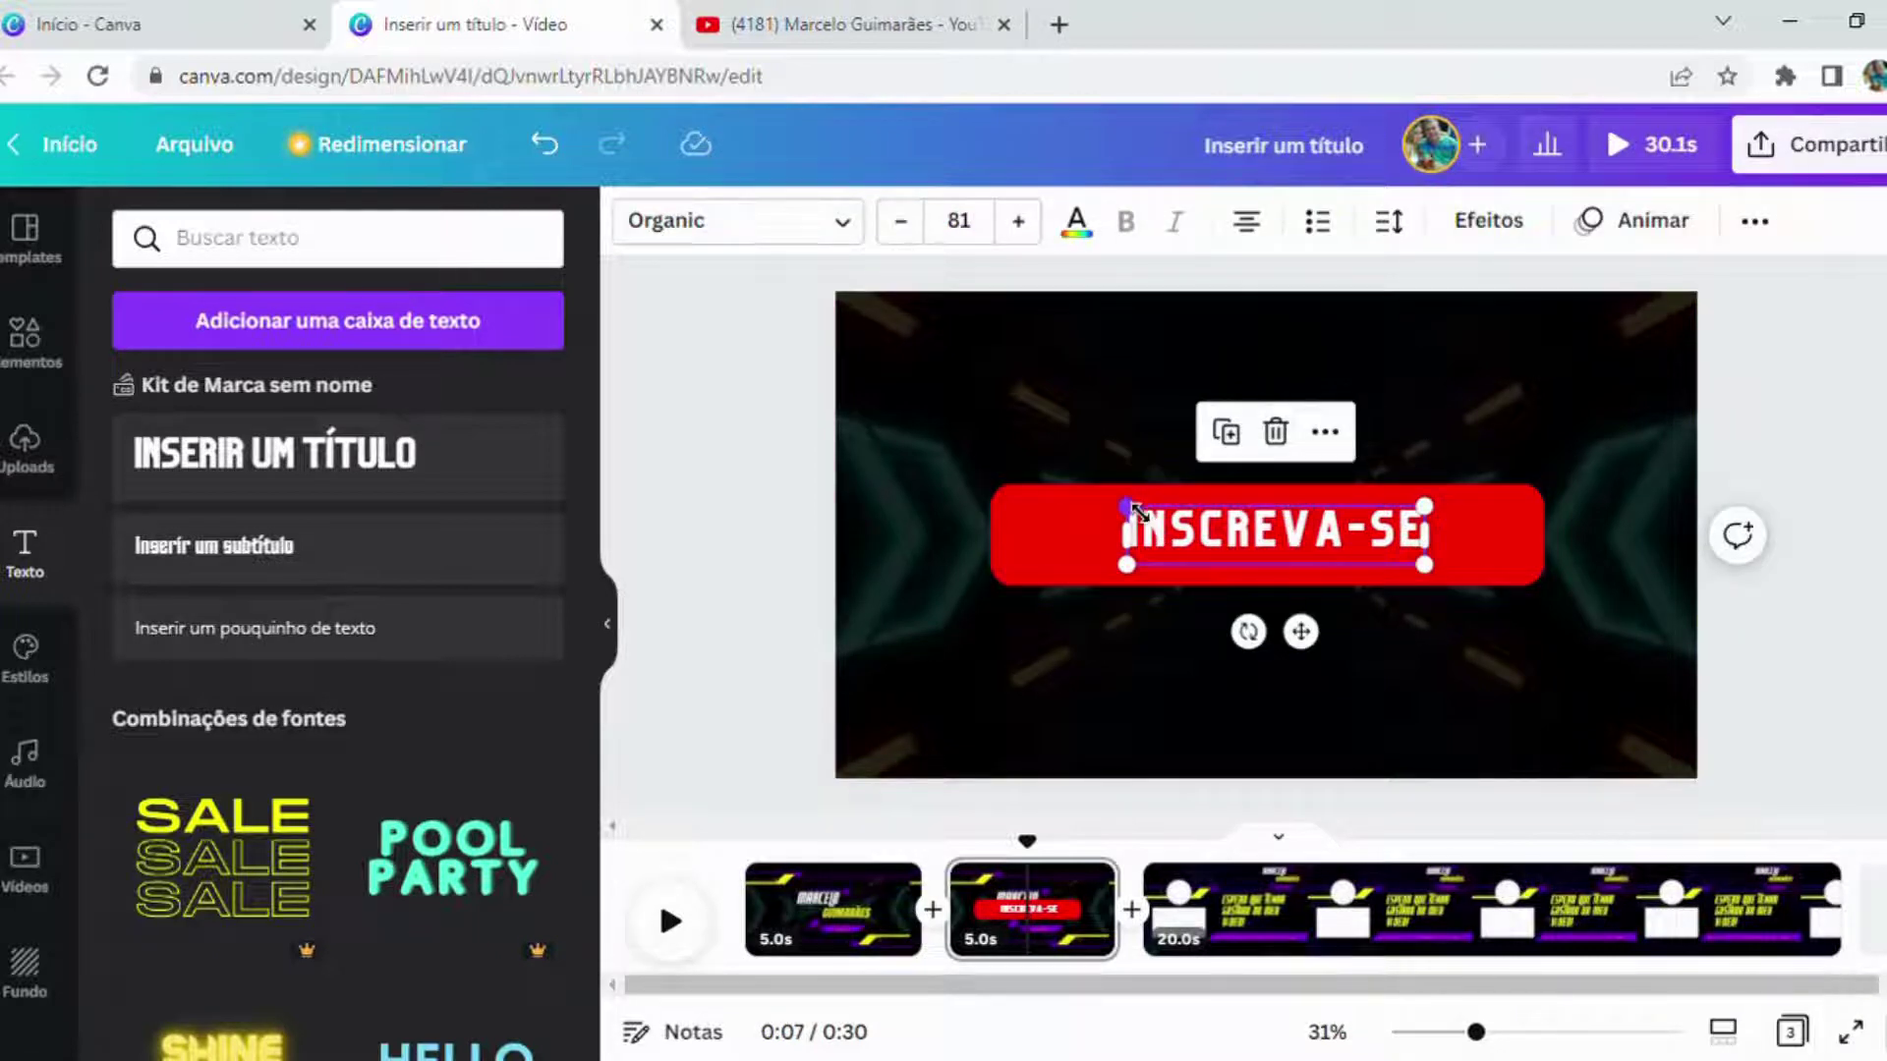
left_click_drag(1137, 510, 1183, 536)
left_click(1017, 686)
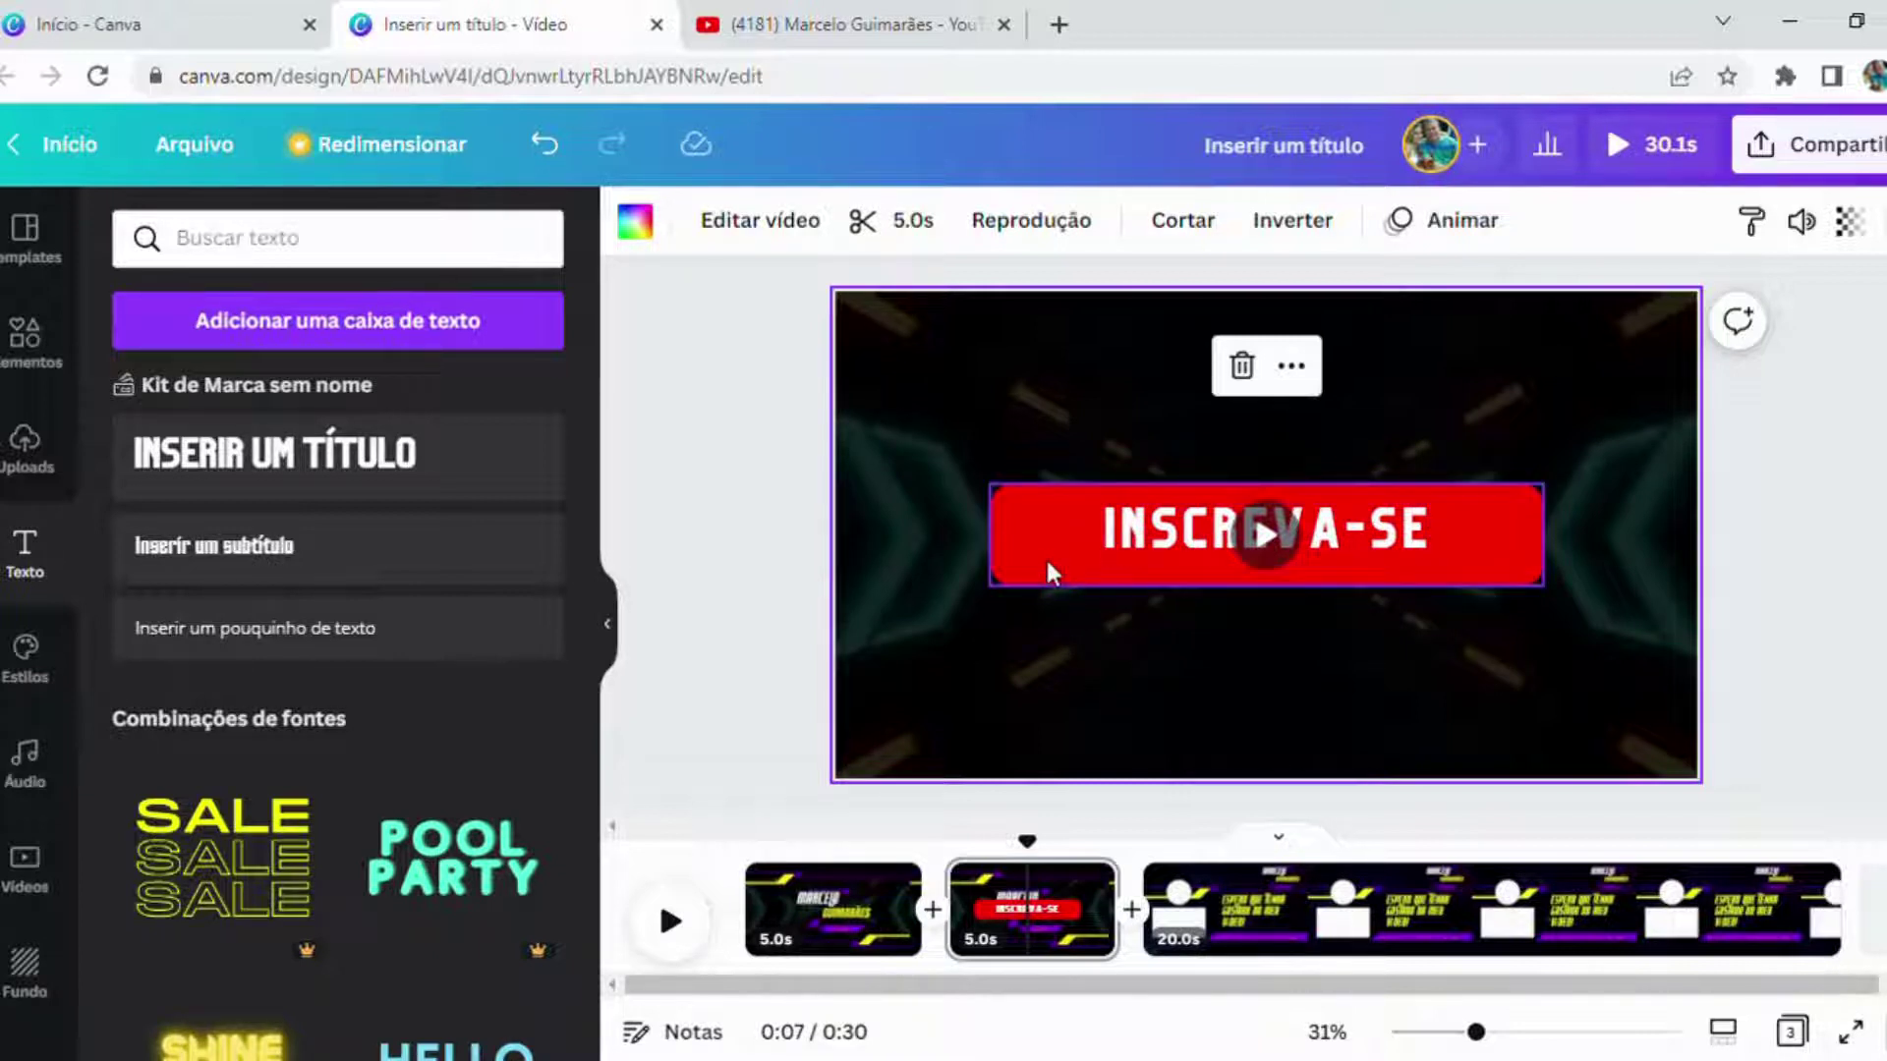
mouse_move(1201, 527)
left_mouse_down()
mouse_move(1230, 531)
mouse_move(1207, 535)
left_mouse_up()
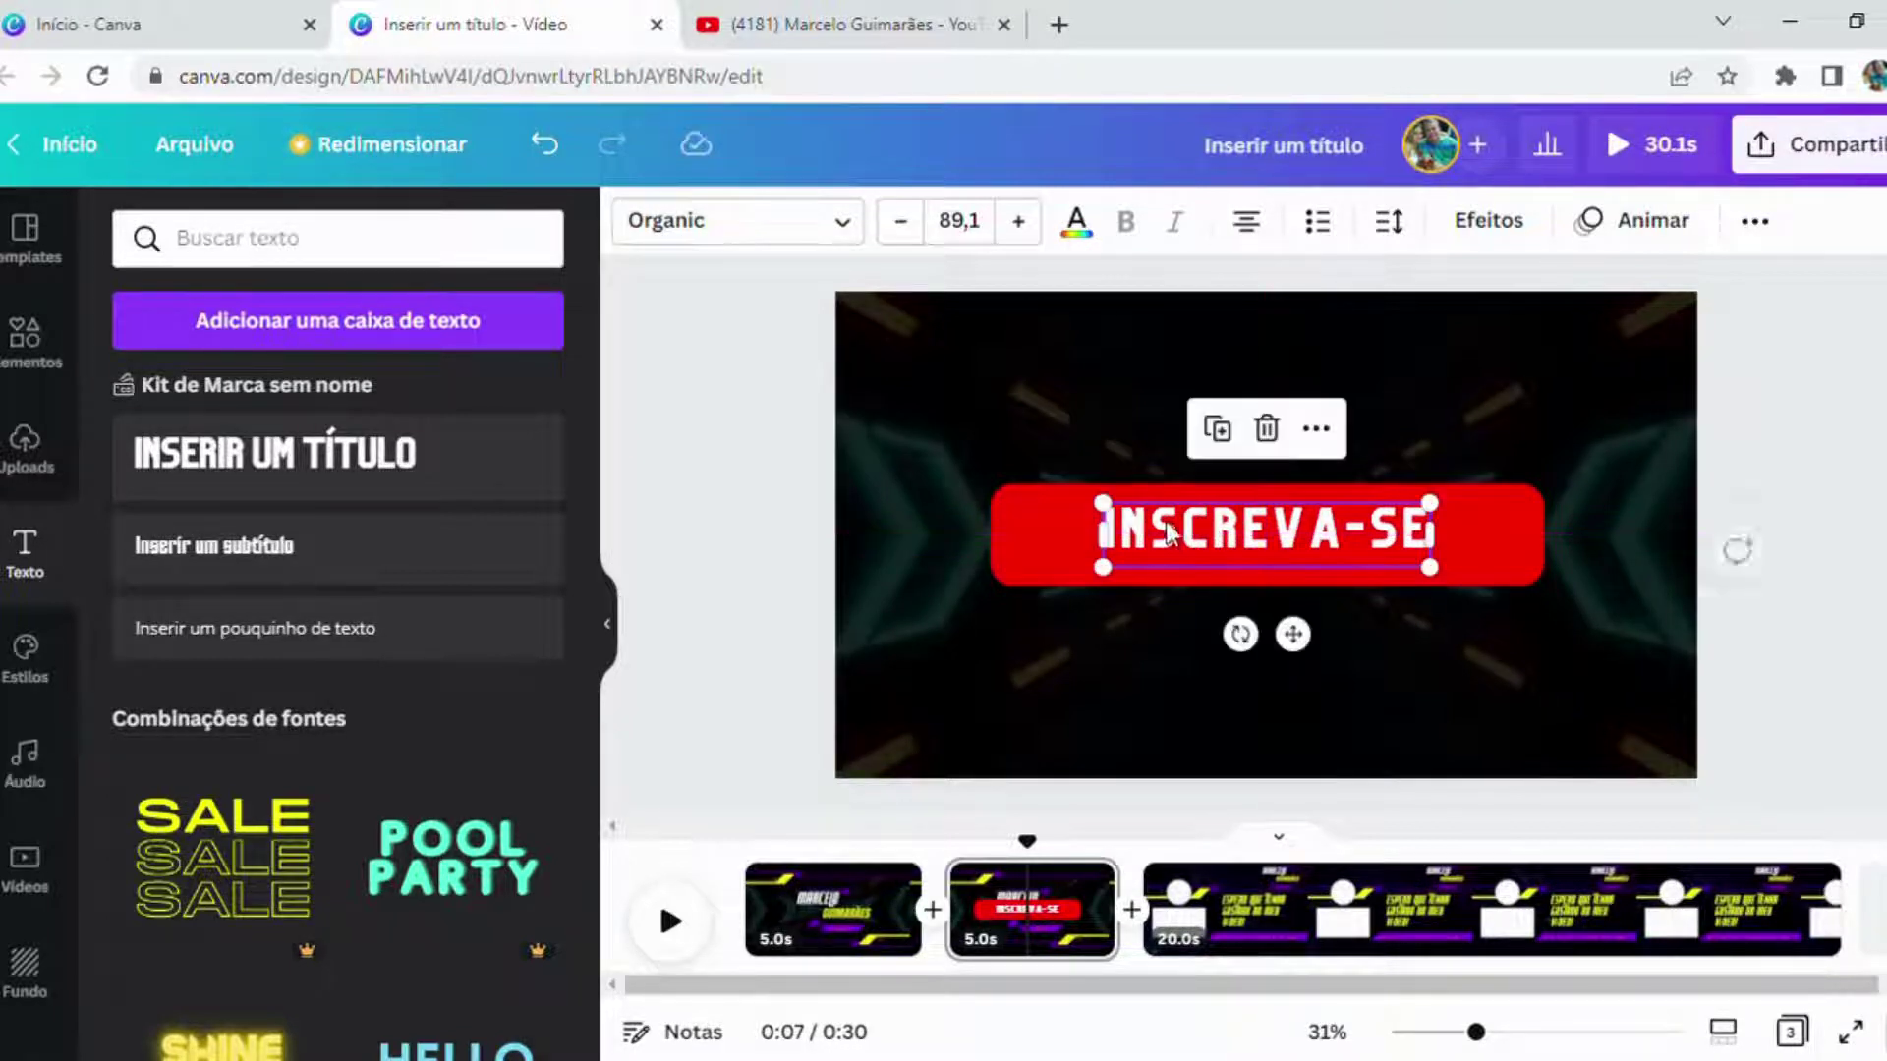
left_click(1095, 694)
Step: Reduce the red banner's height from its lower edge so it fits evenly around the INSCREVA-SE text
left_click(1045, 547)
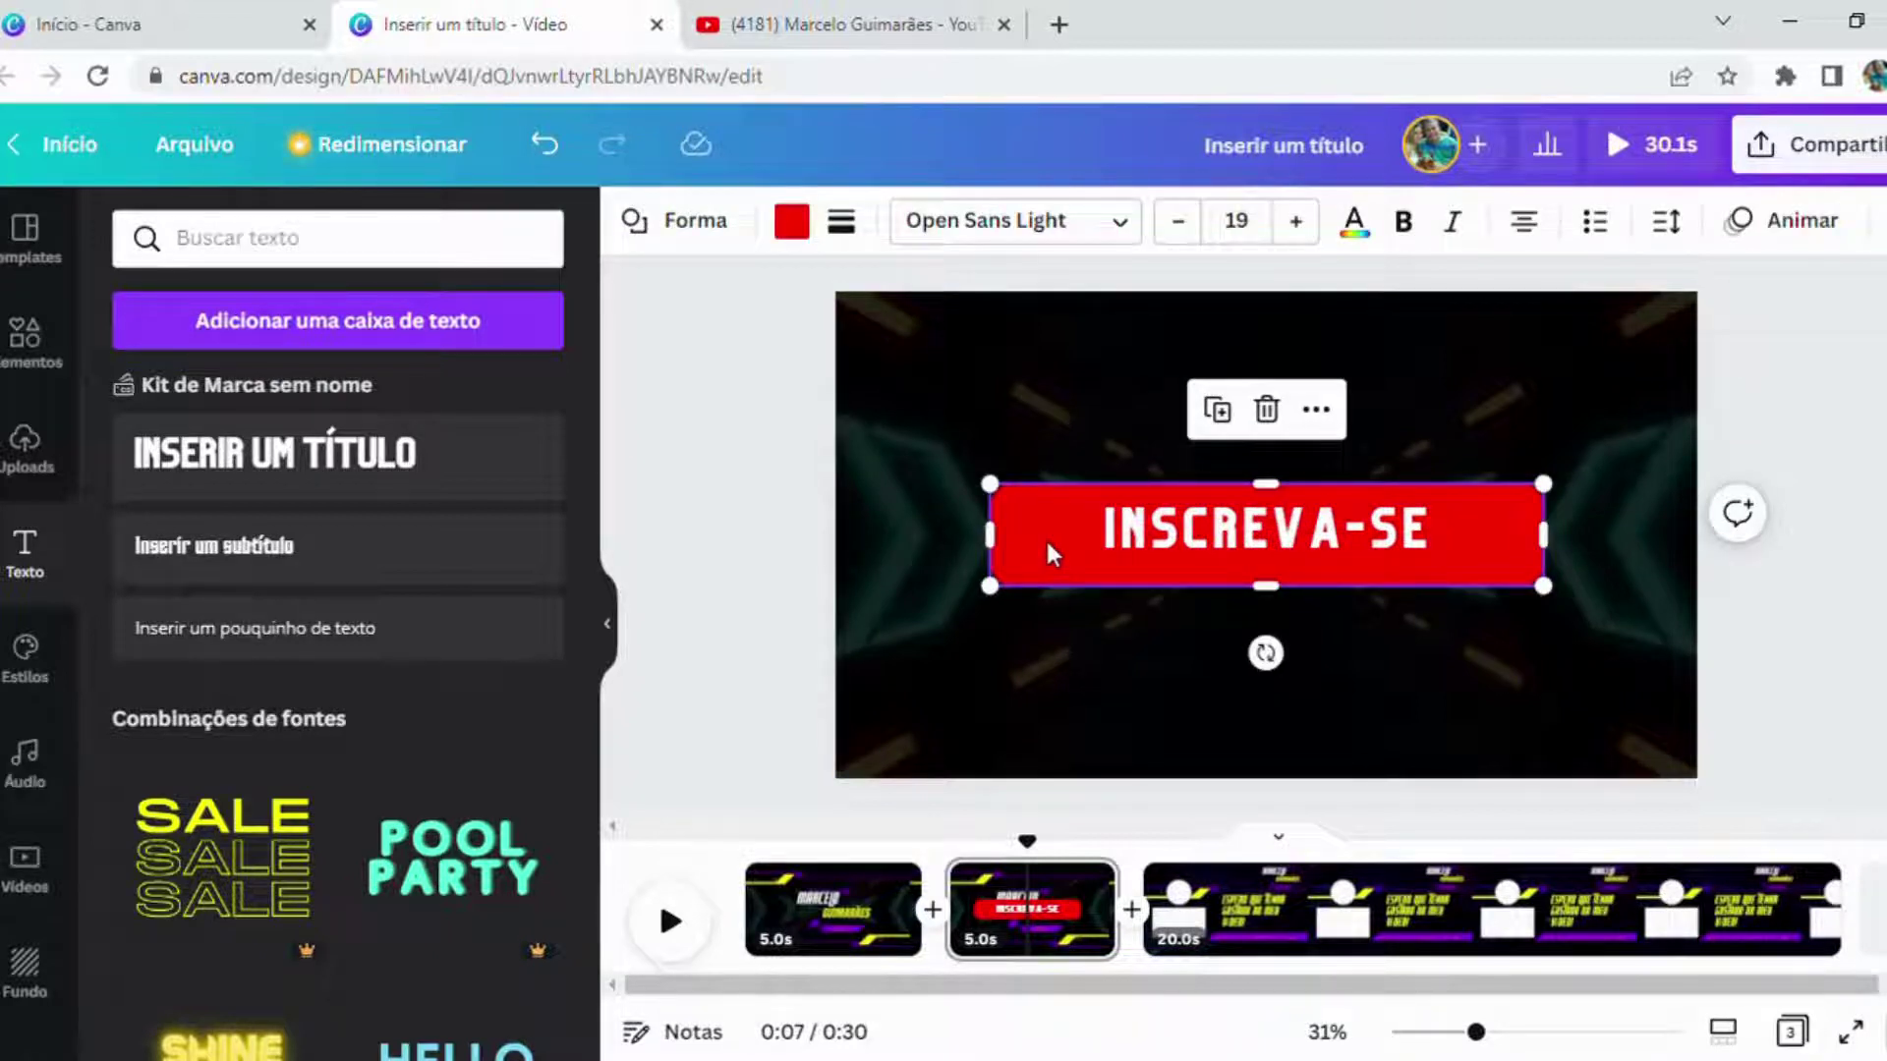
mouse_move(1048, 539)
left_mouse_down()
mouse_move(1073, 551)
mouse_move(1049, 556)
left_mouse_up()
mouse_move(1283, 601)
left_mouse_down()
mouse_move(1272, 575)
mouse_move(1253, 587)
left_mouse_up()
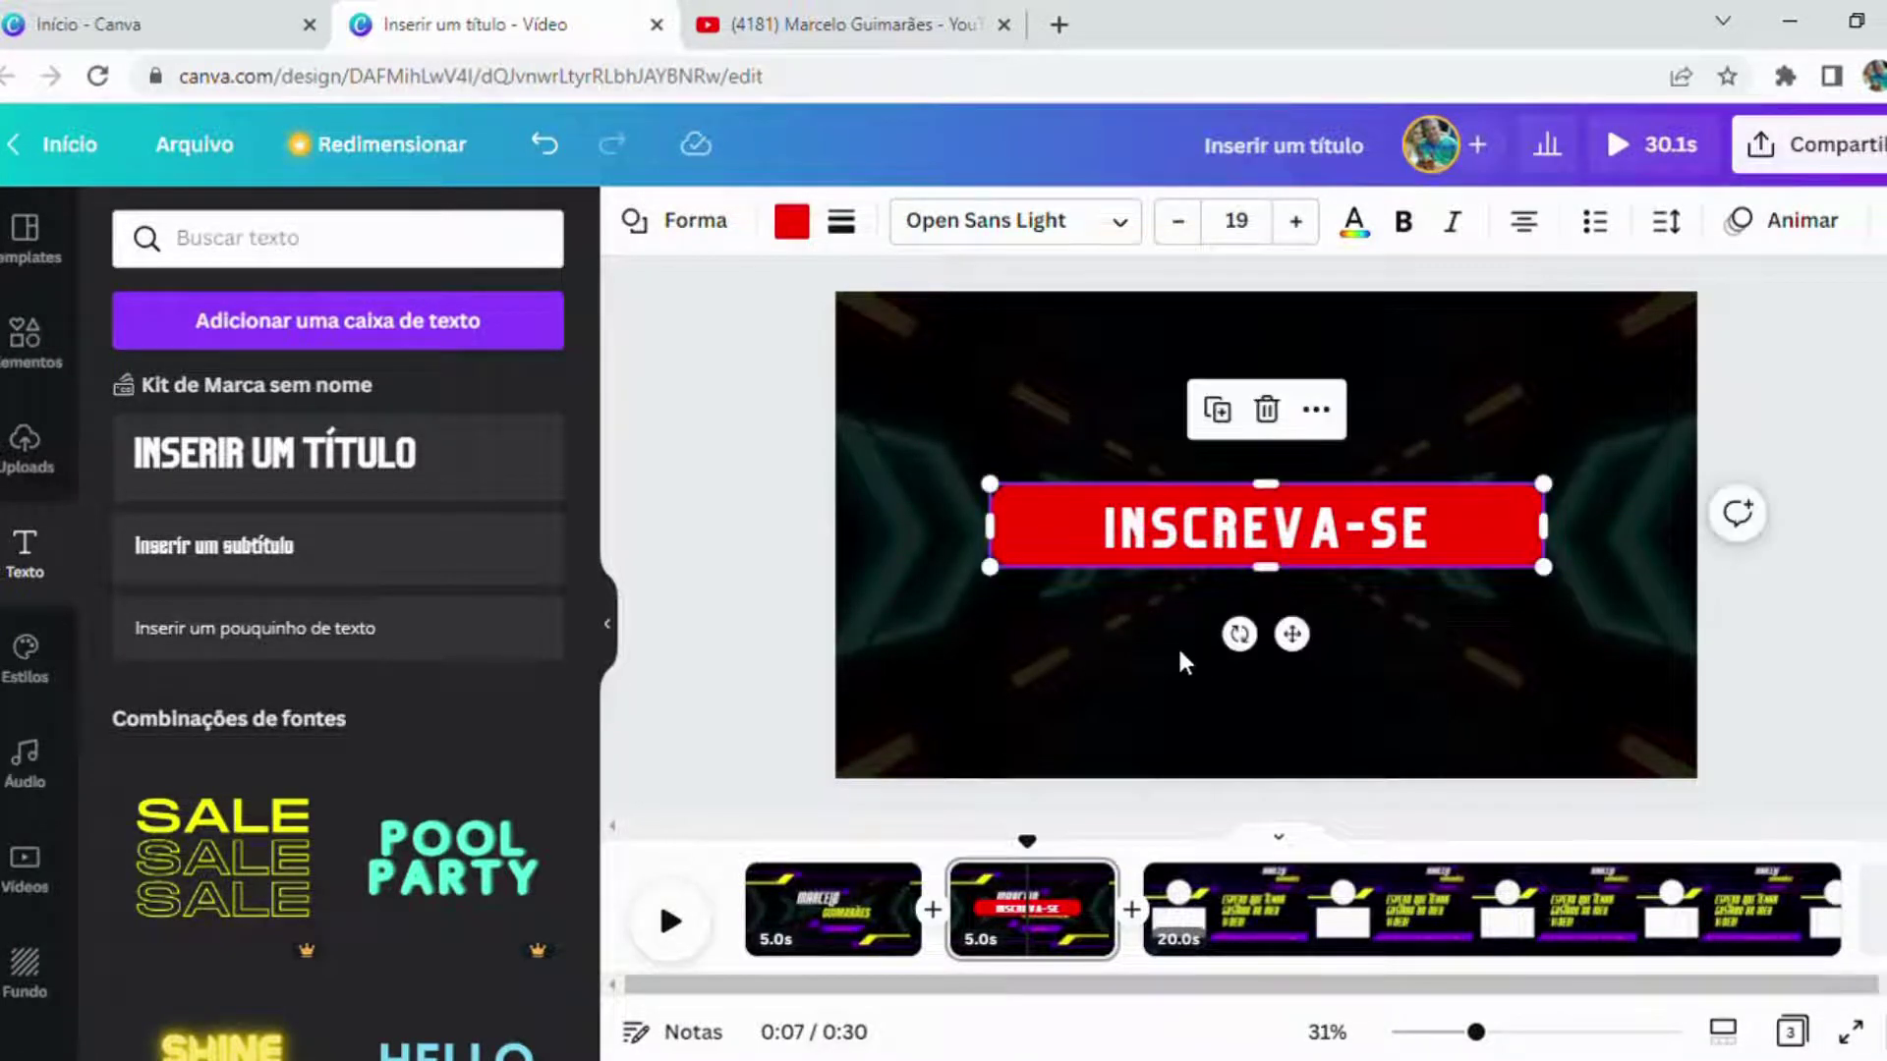
left_click(1179, 652)
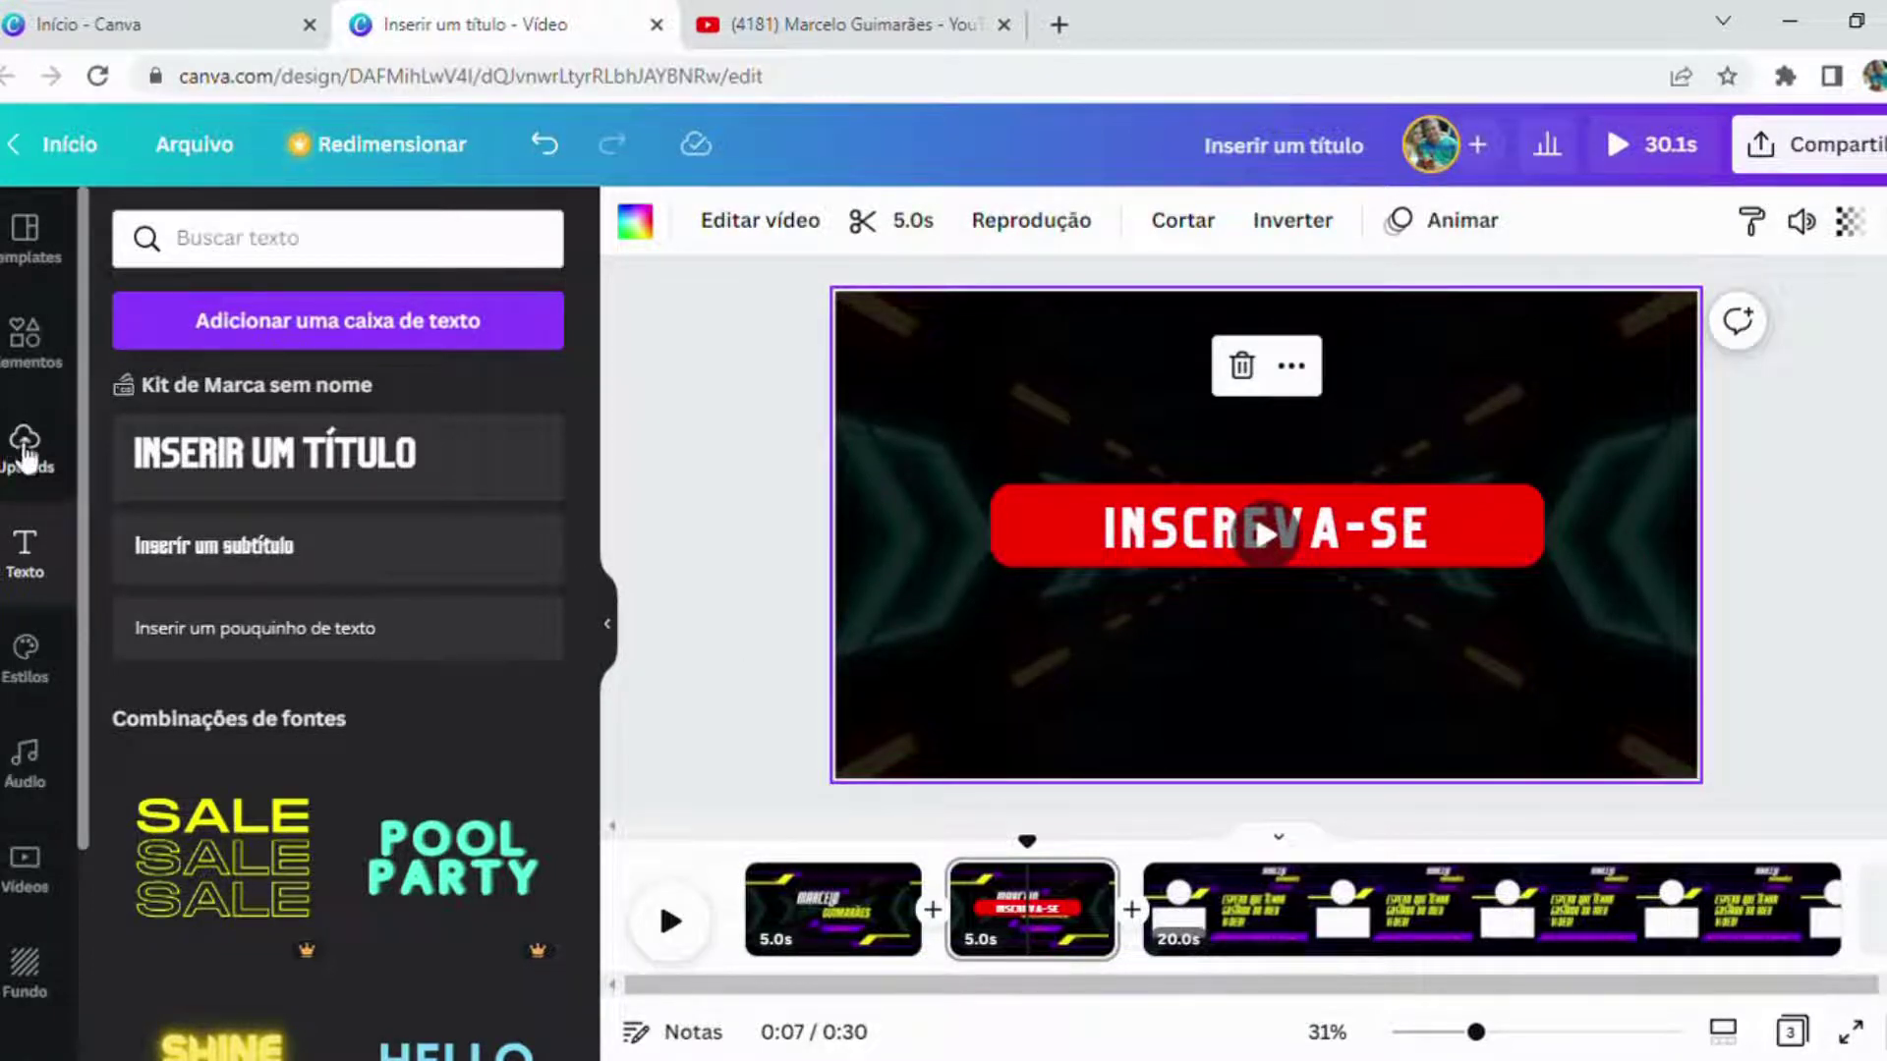
Step: Search the elements for "sino" and add the white animated bell with the wide base to the page
left_click(38, 371)
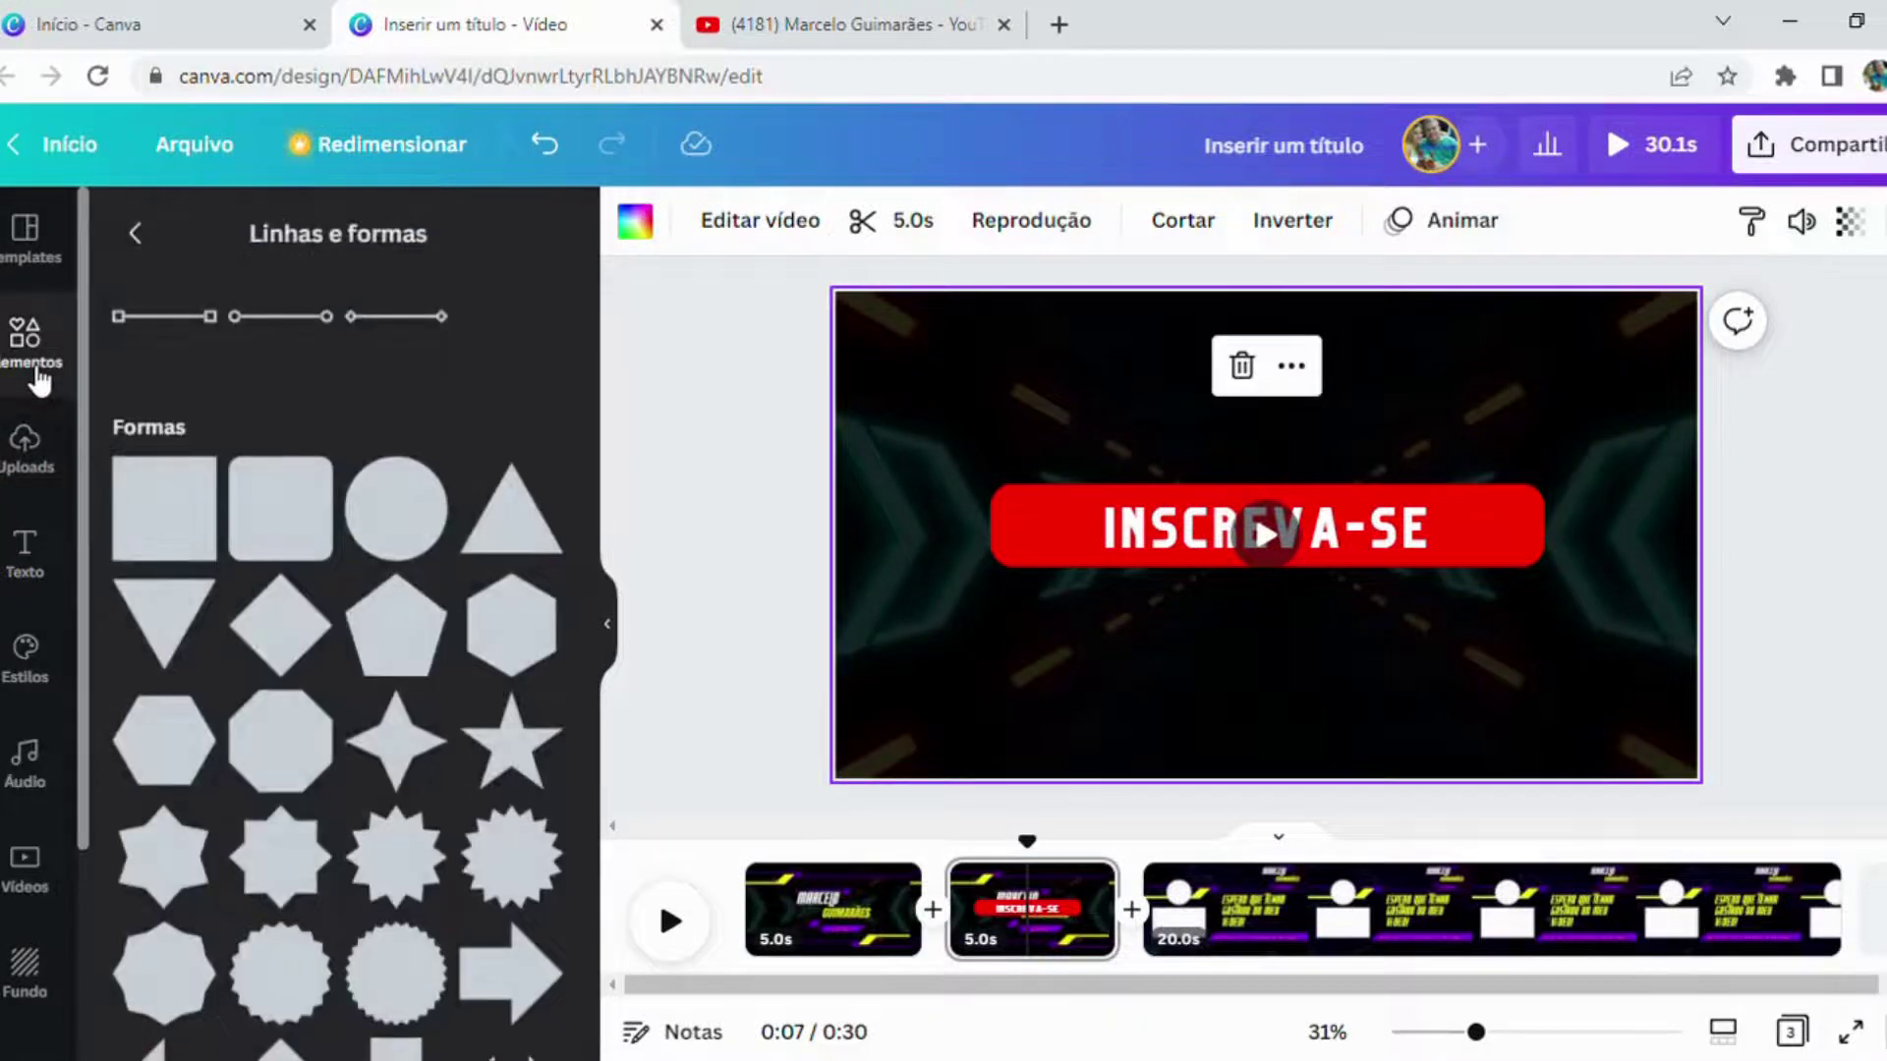
left_click(135, 233)
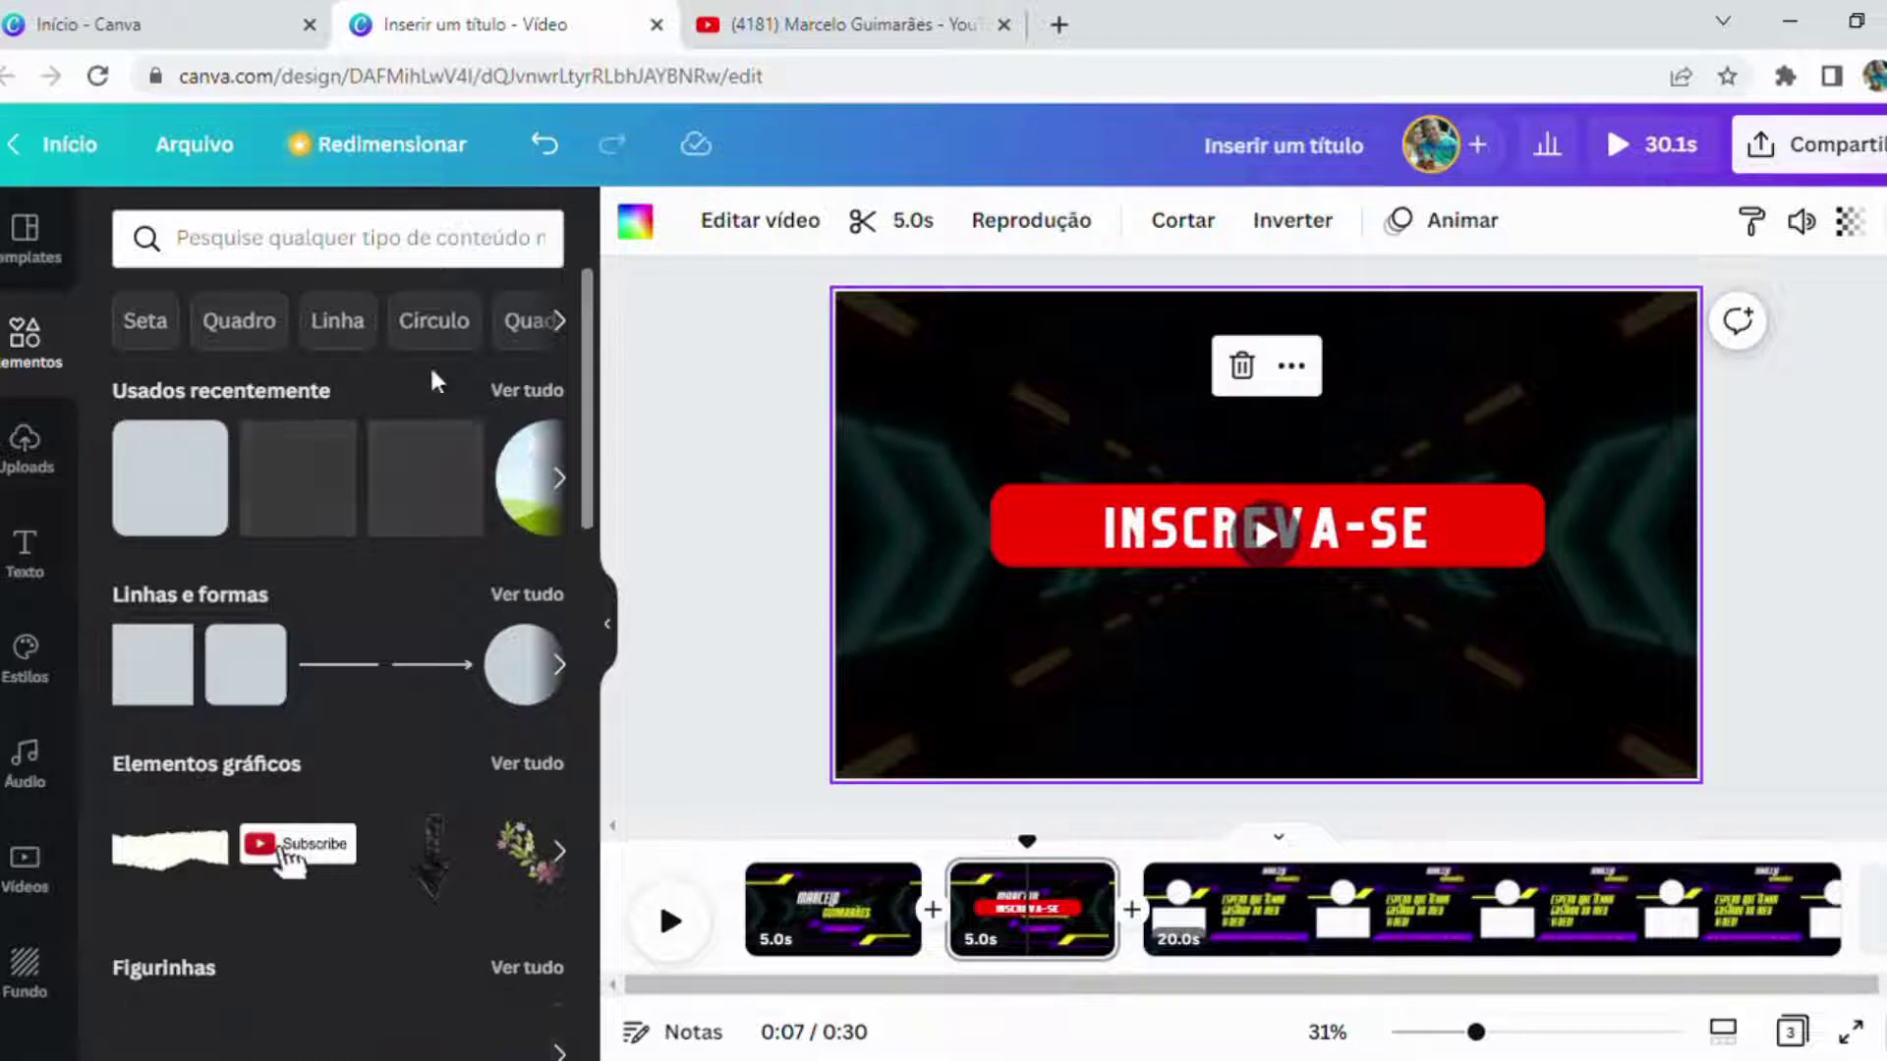
left_click(386, 258)
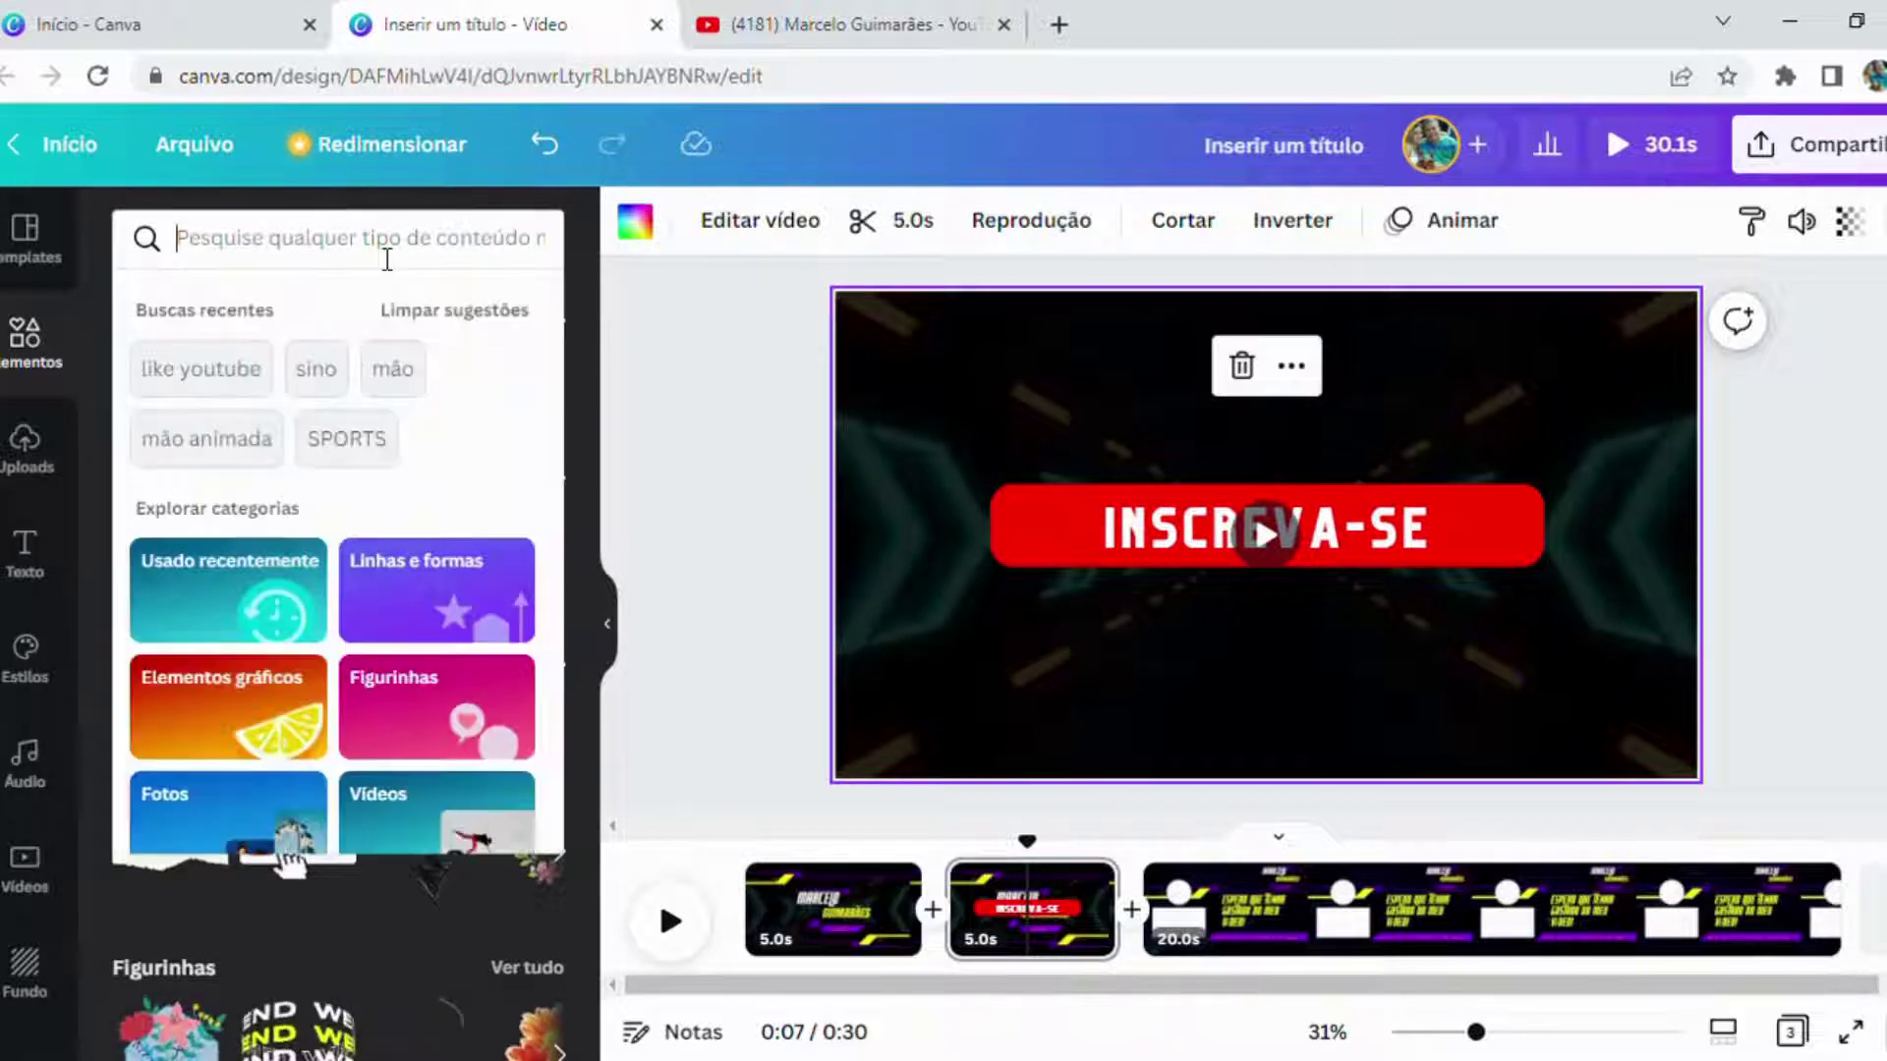
type("s")
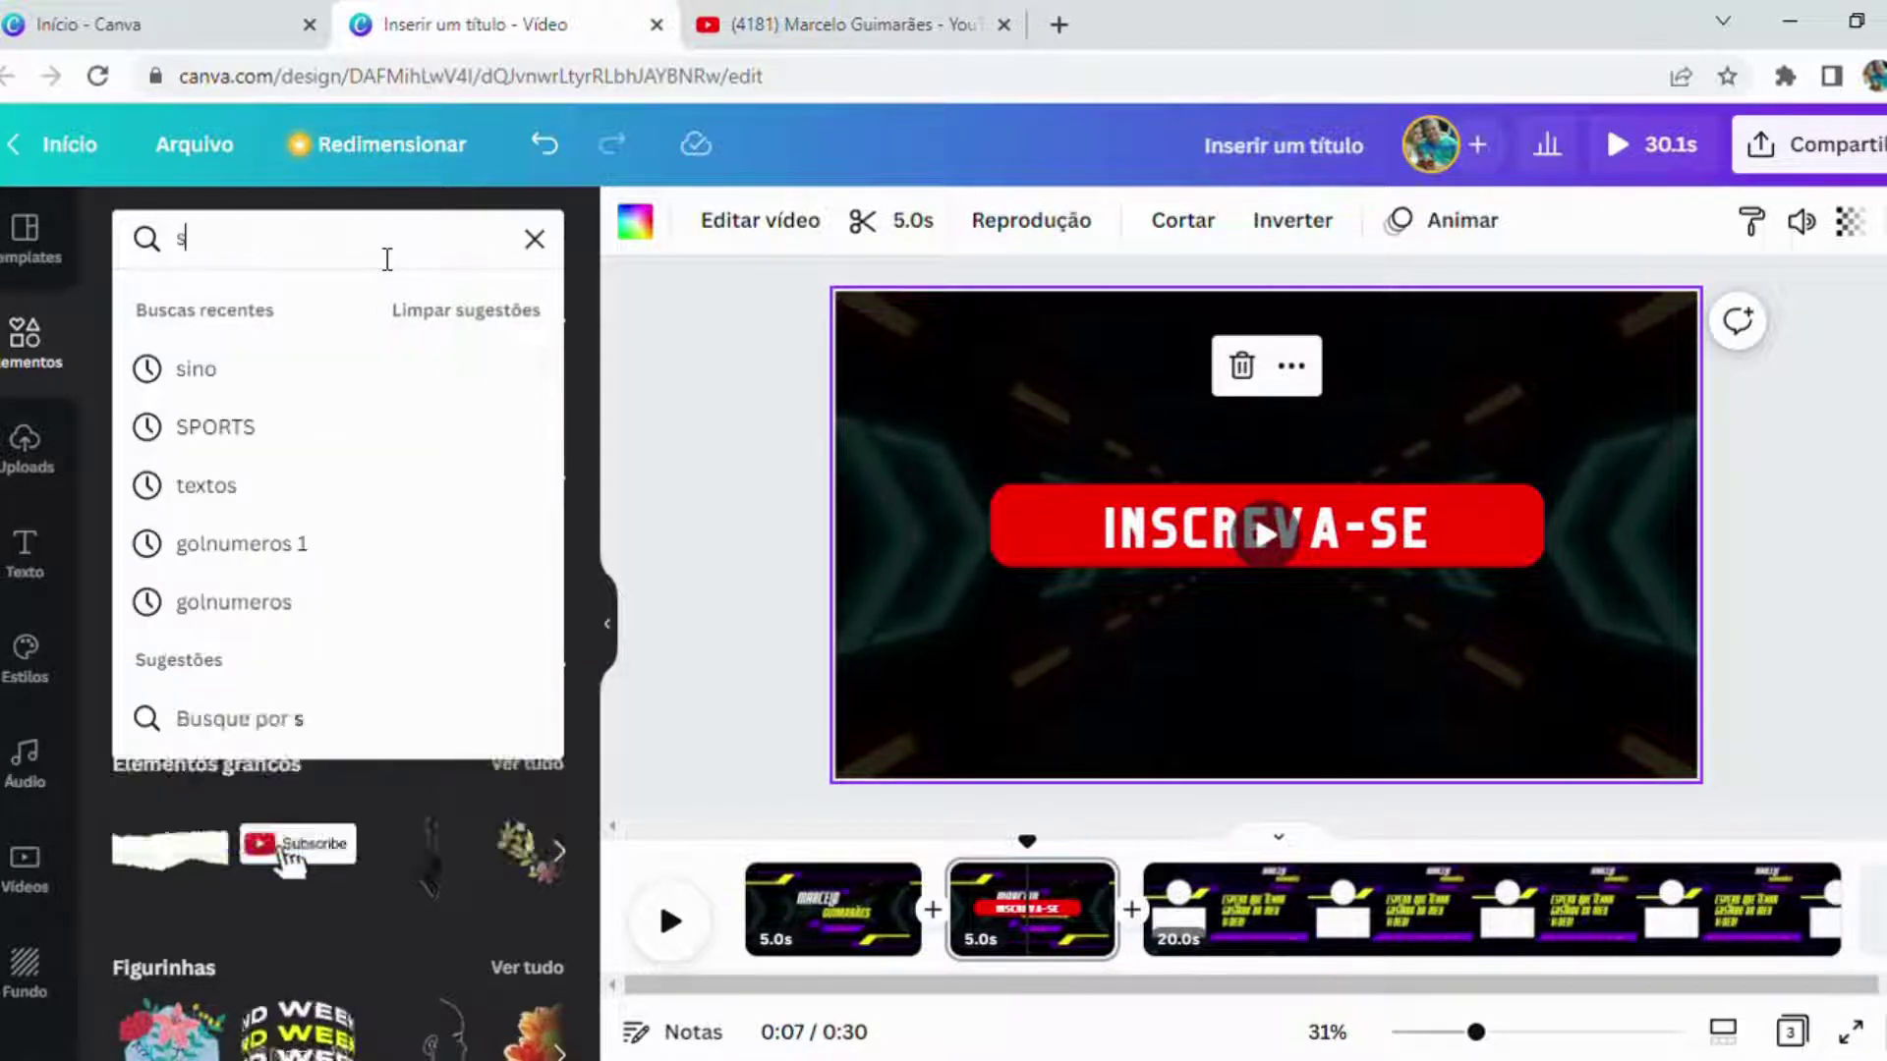
type("ino")
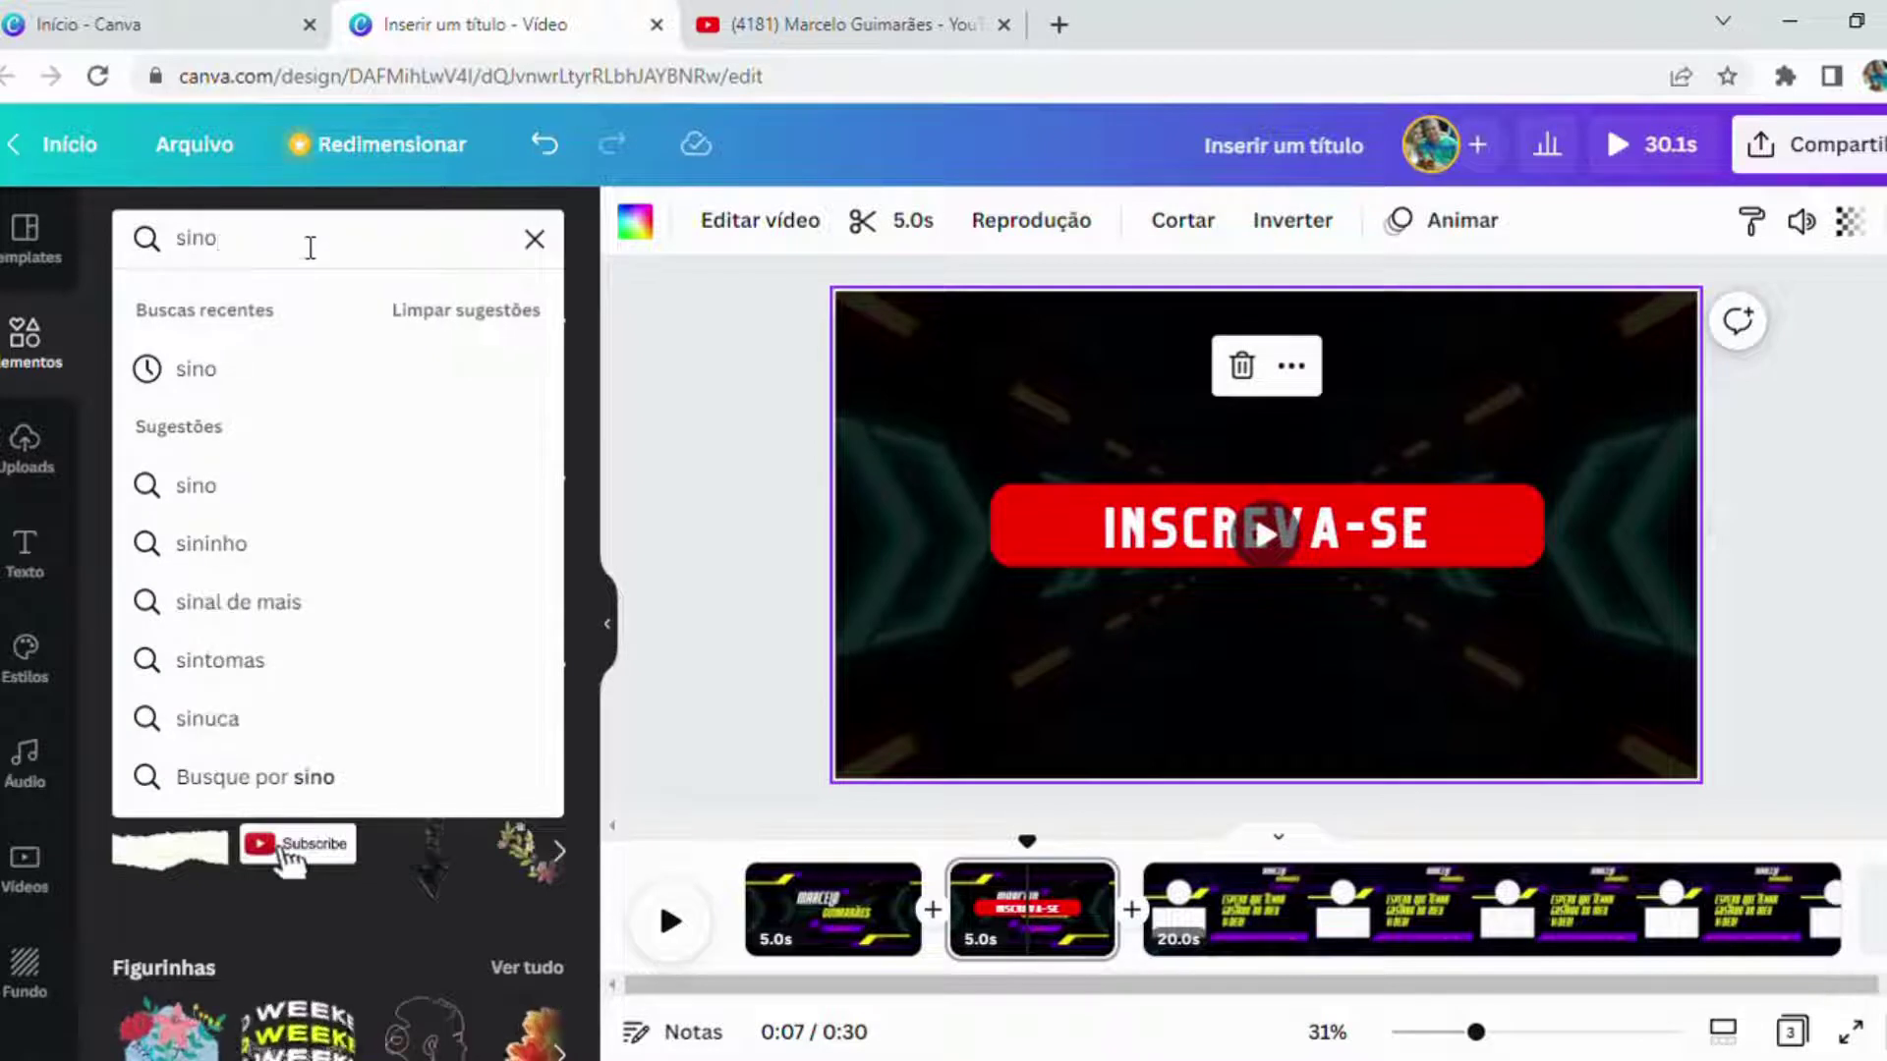
left_click(189, 386)
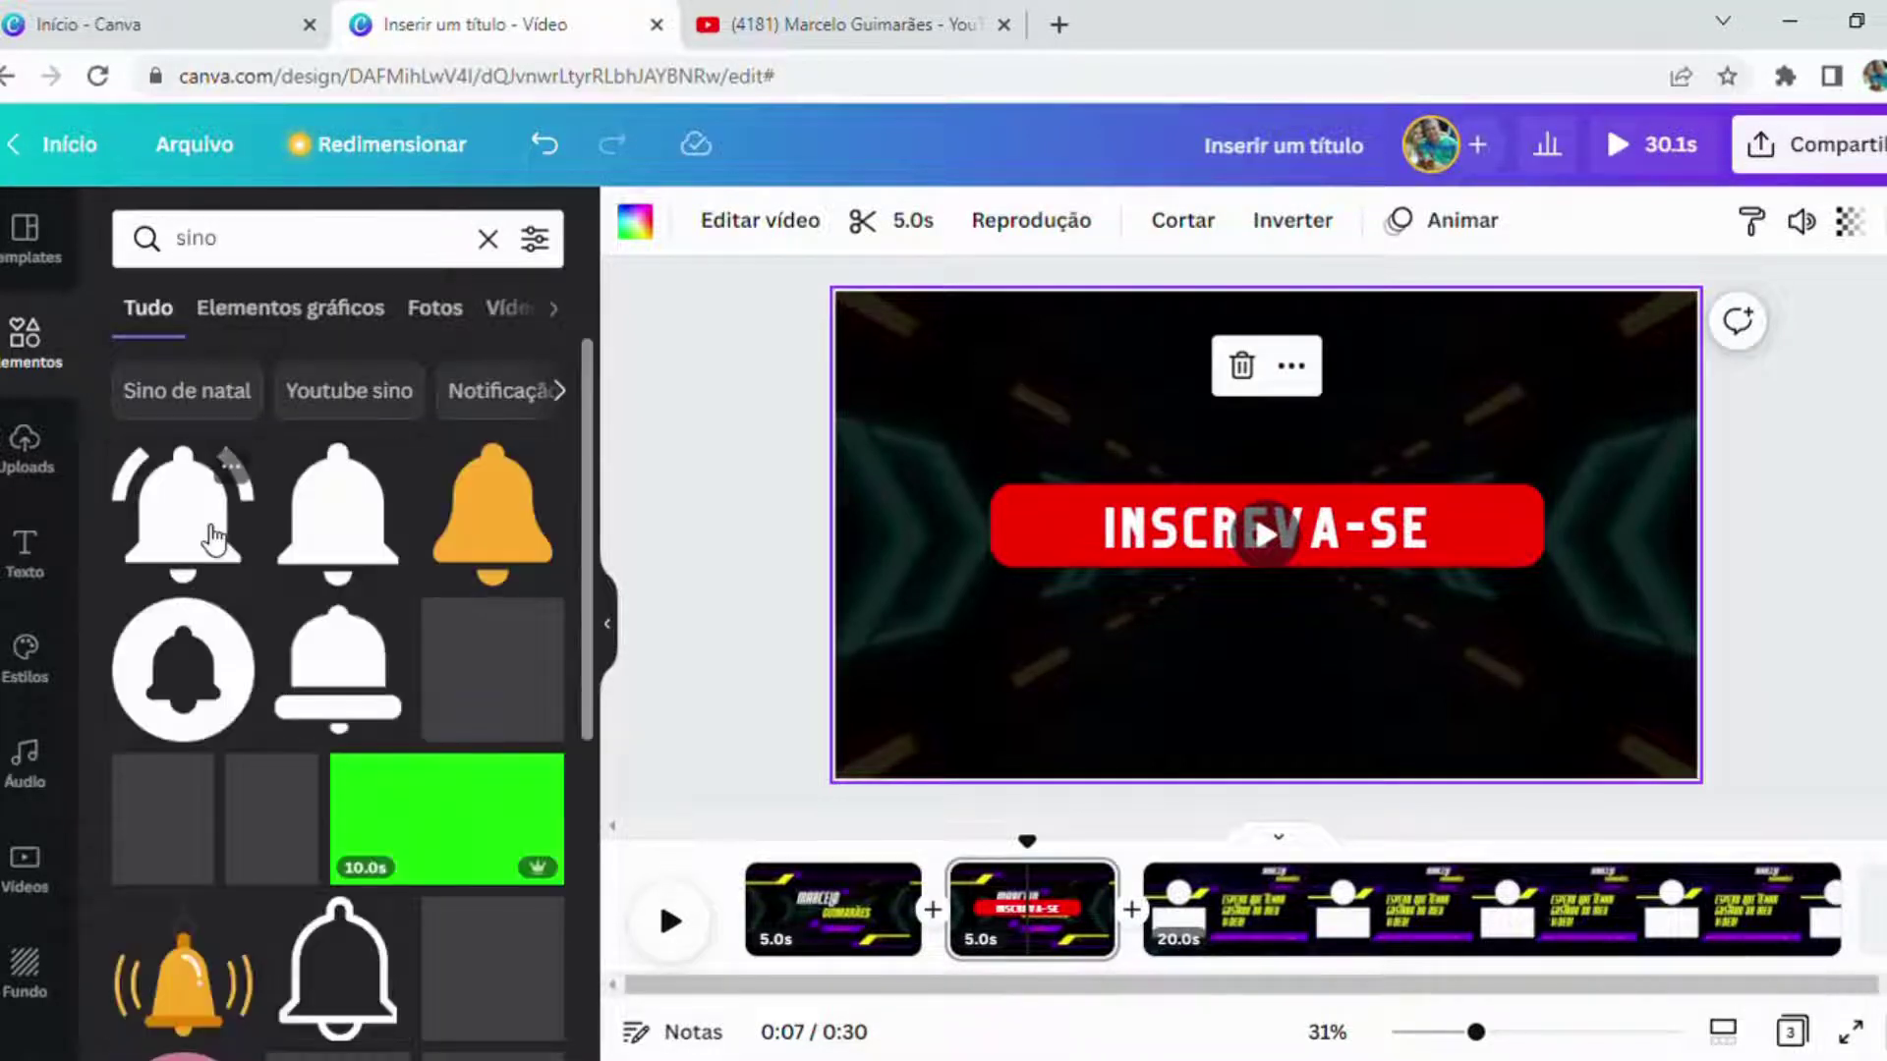
scroll(407, 796, "down", 2)
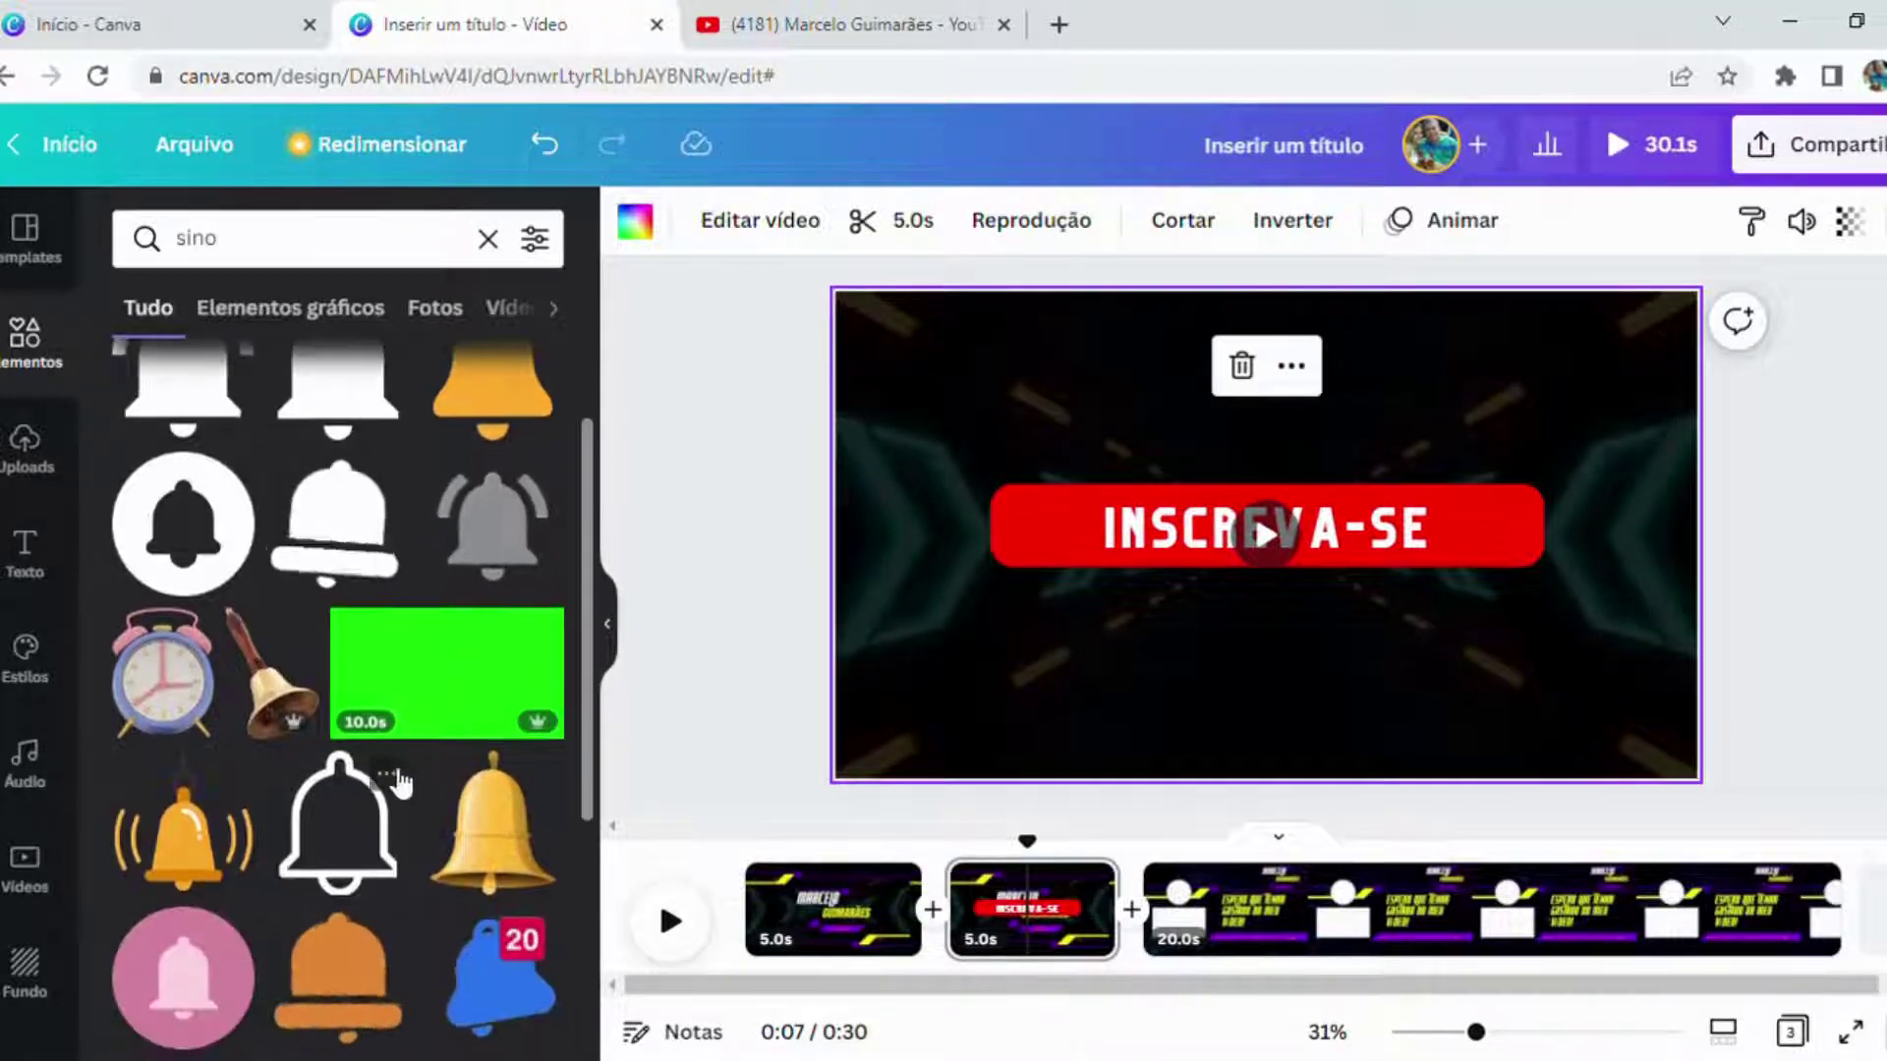
scroll(405, 751, "up", 2)
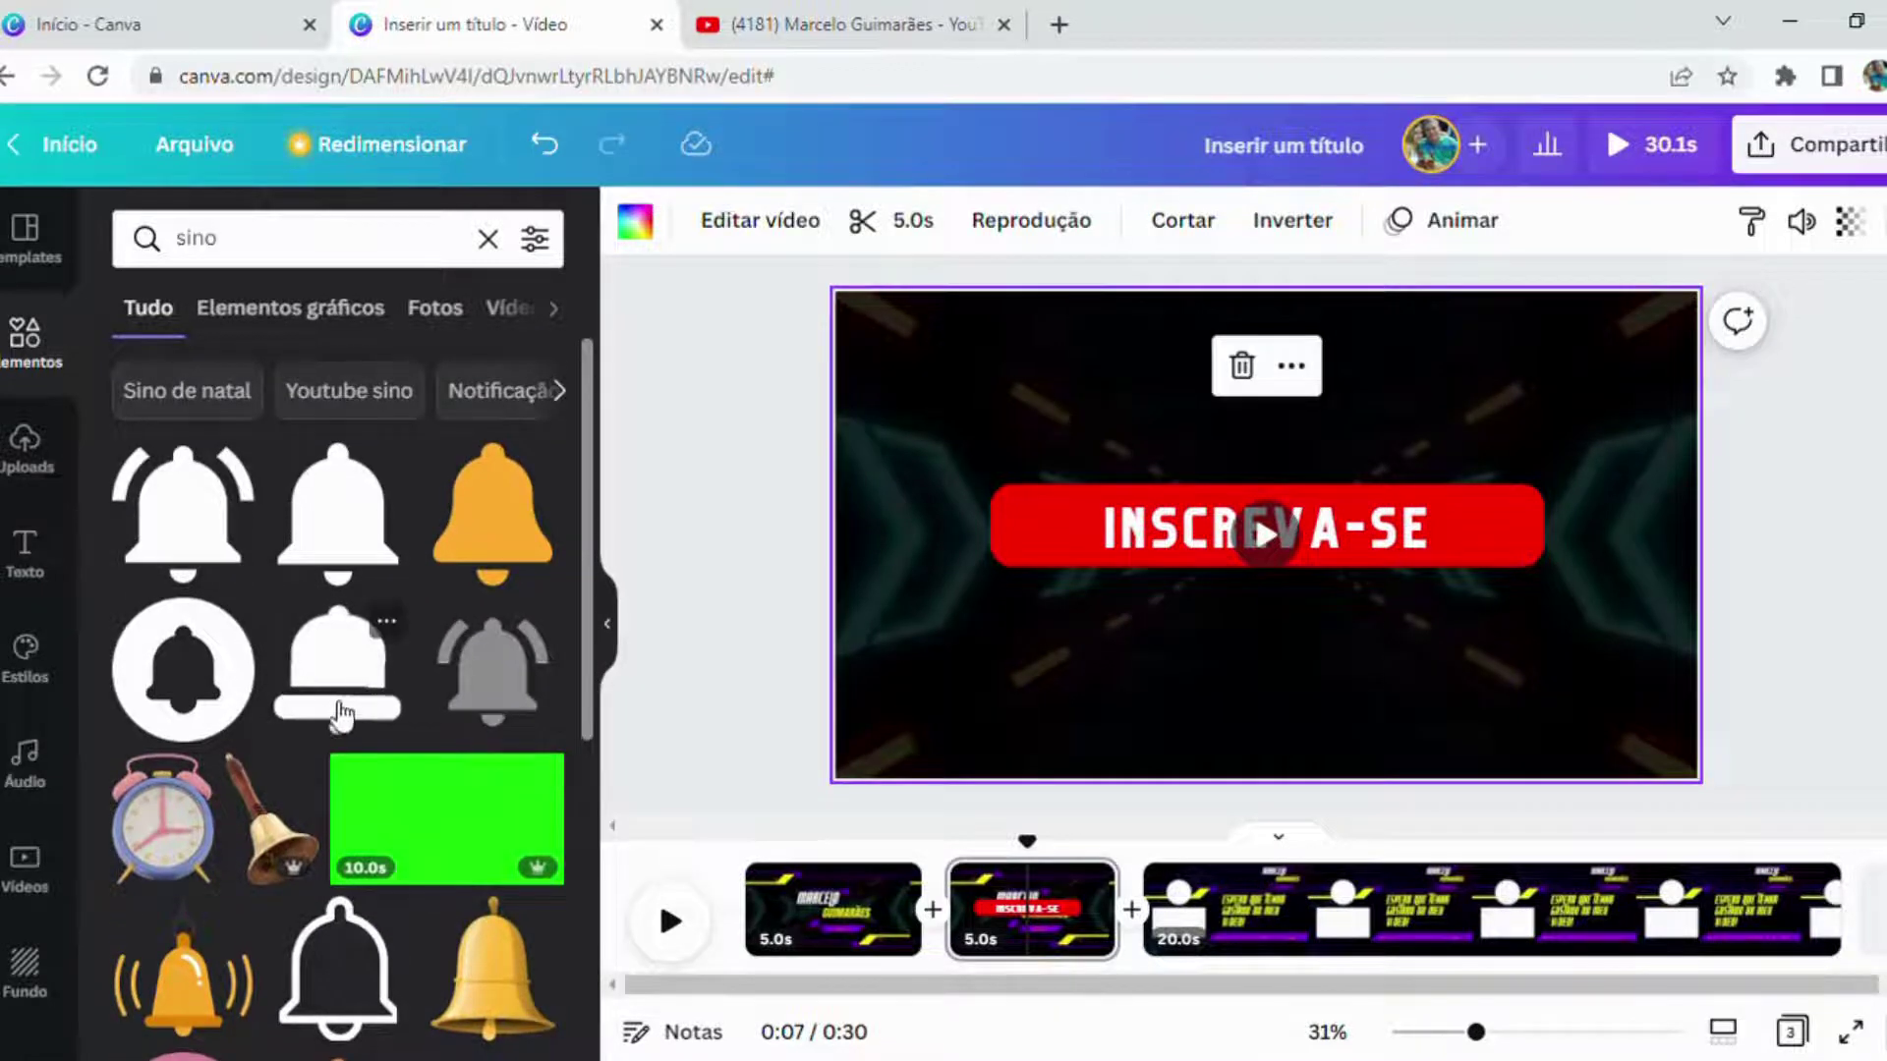
left_click(356, 703)
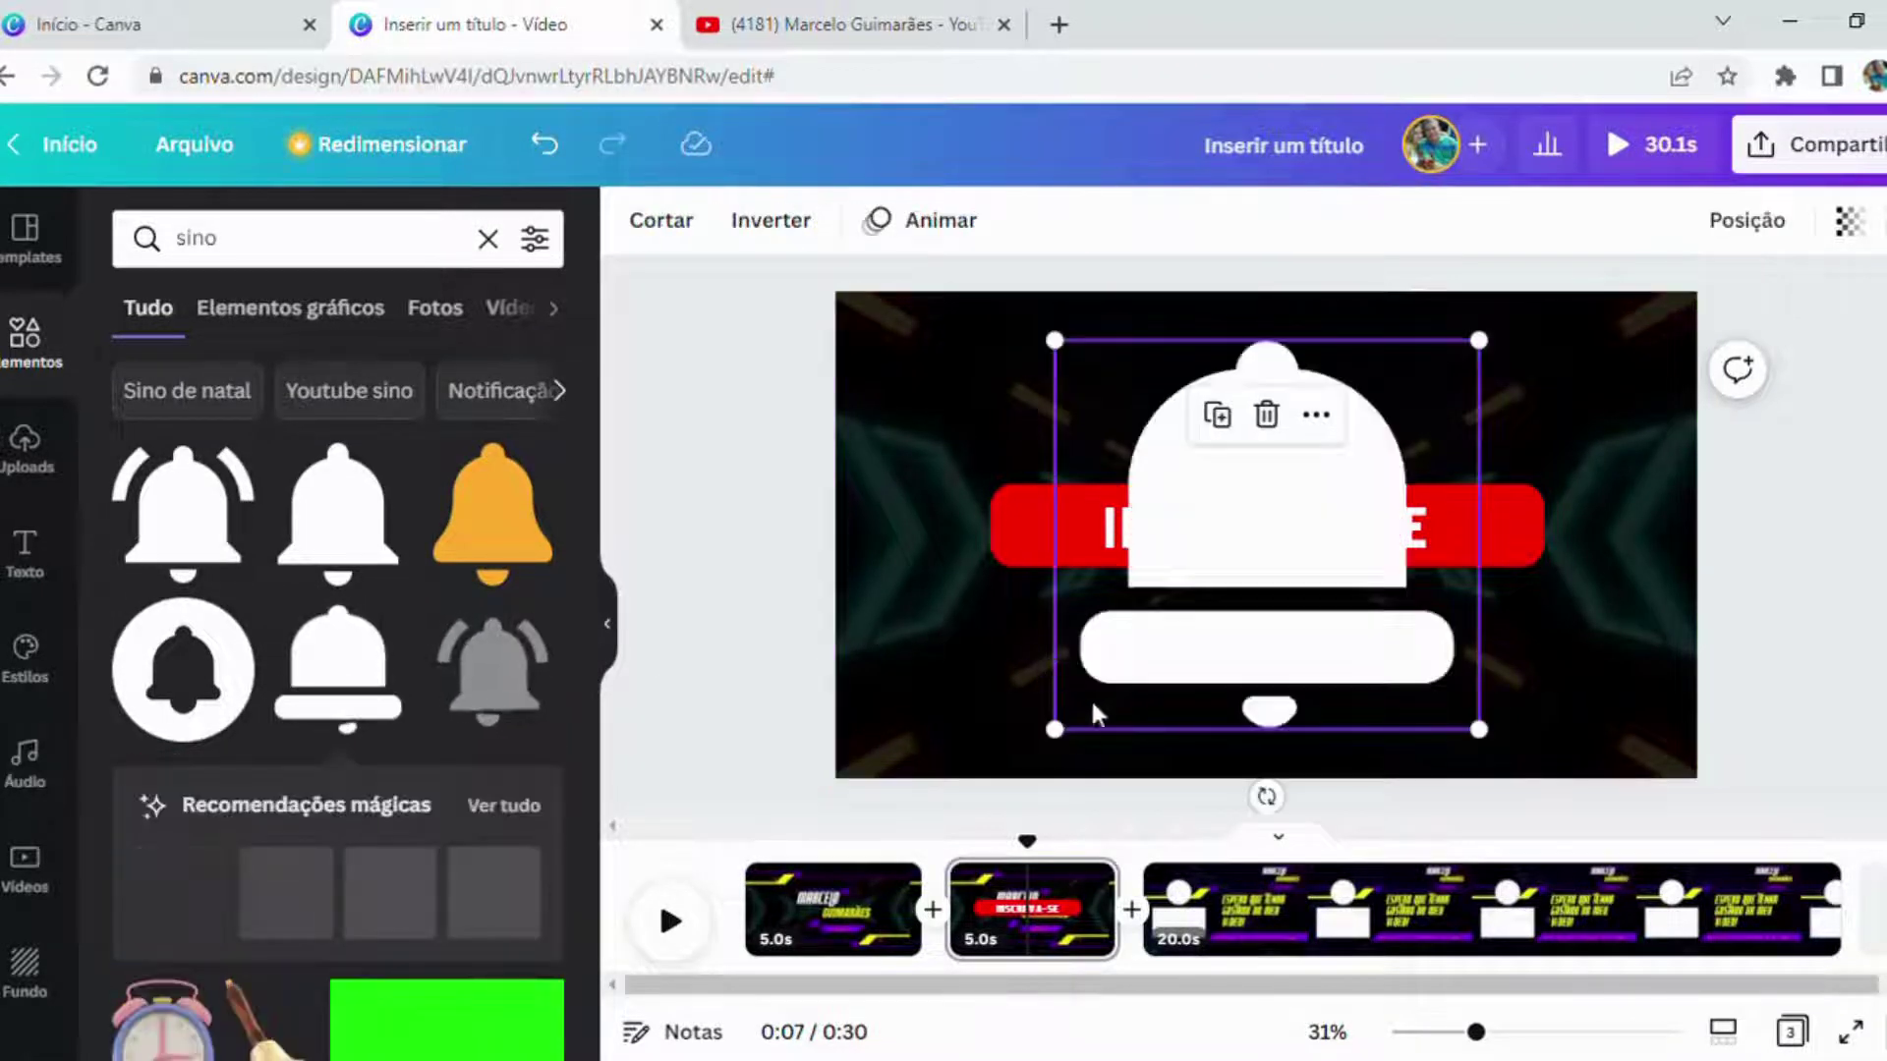
Step: Shrink the white bell and place it on the red banner just after the INSCREVA-SE text
left_click_drag(1092, 737, 1476, 497)
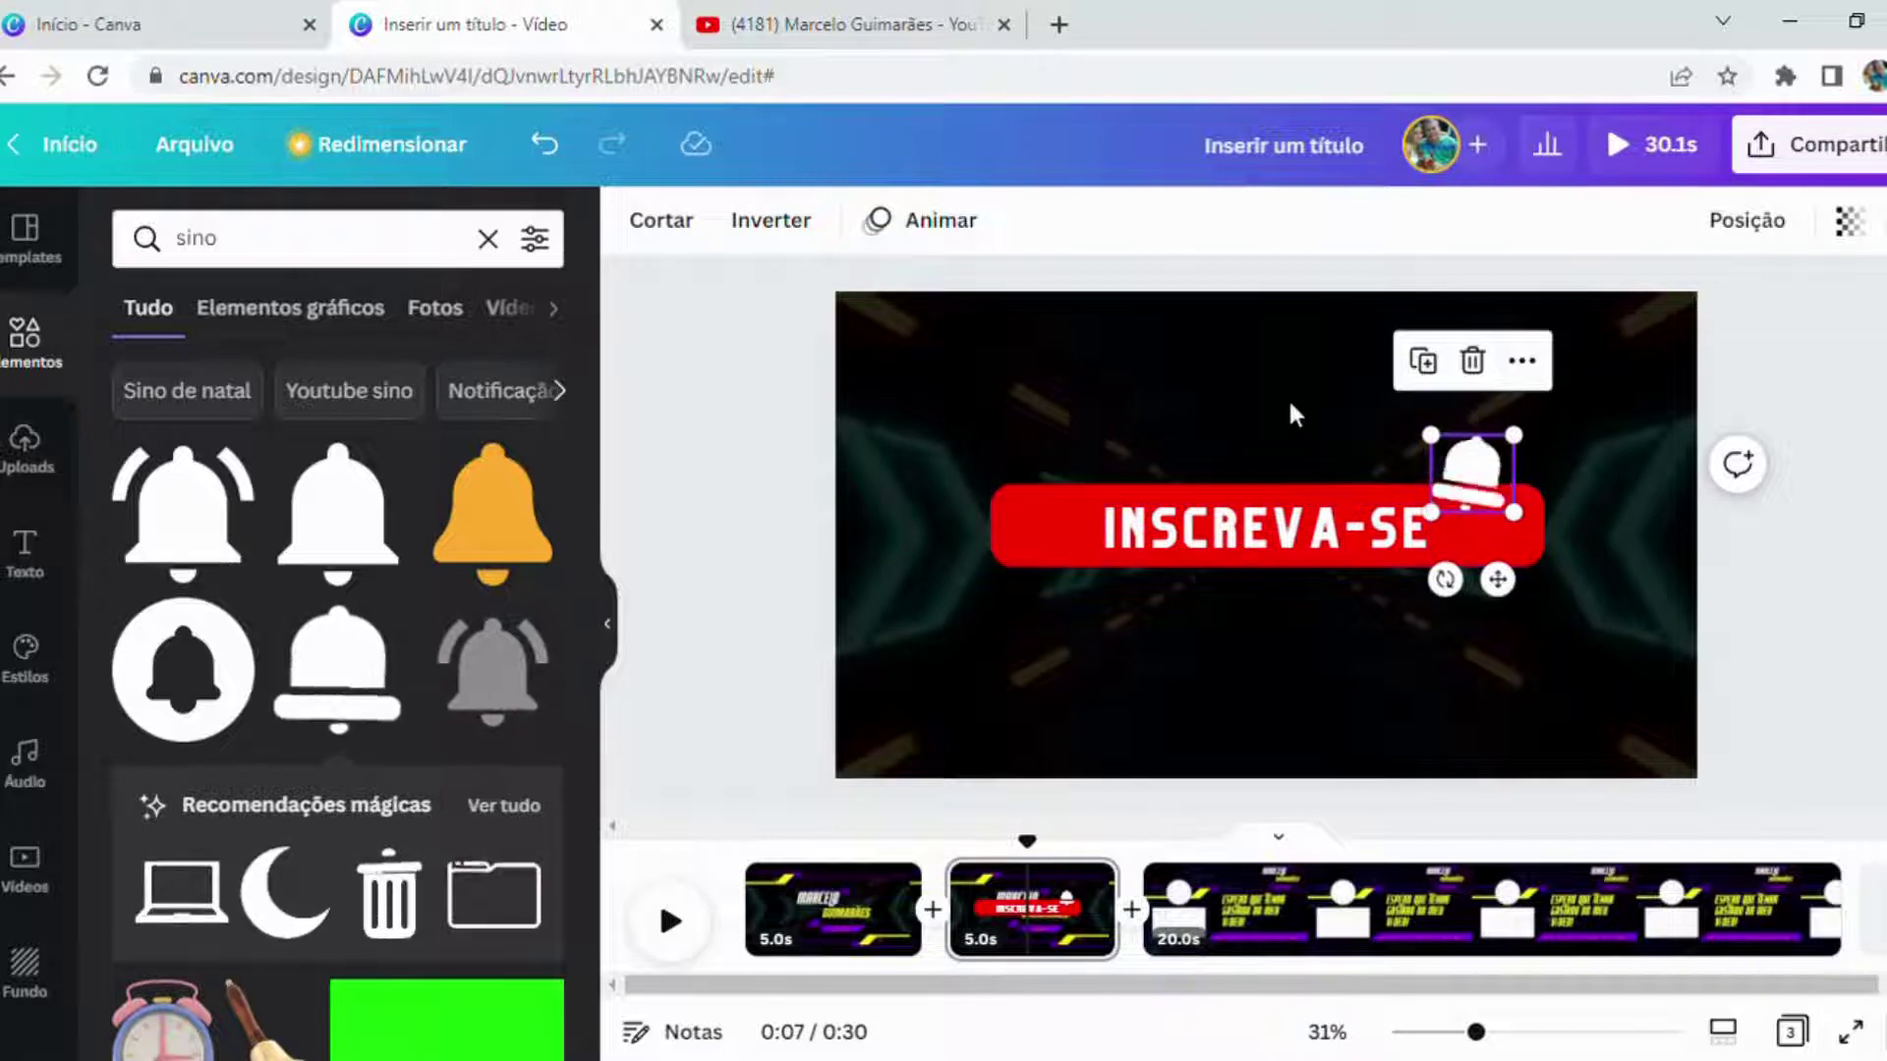
left_click(1287, 403)
left_click(1476, 478)
left_click_drag(1474, 479, 1484, 543)
left_click(1257, 643)
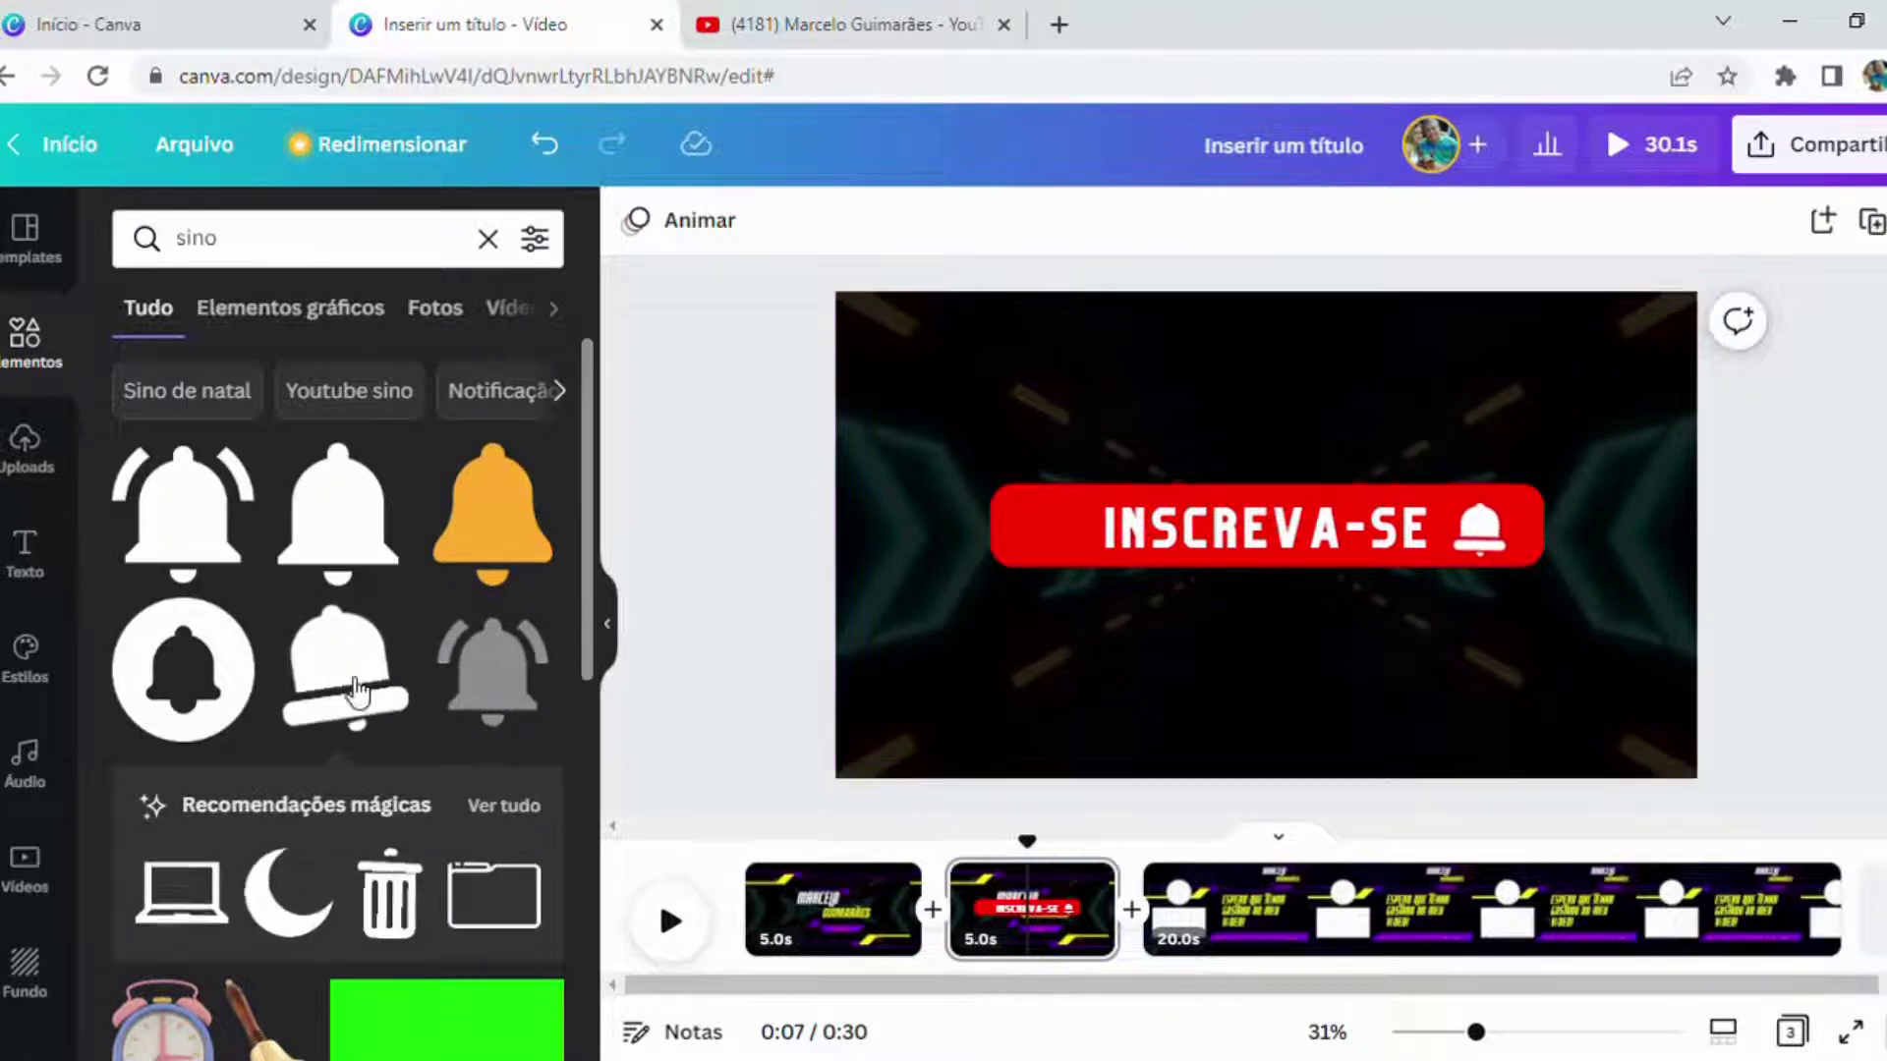
Step: Search the elements for "like youtube" and add the animated blue thumbs-up to the page
left_click(249, 258)
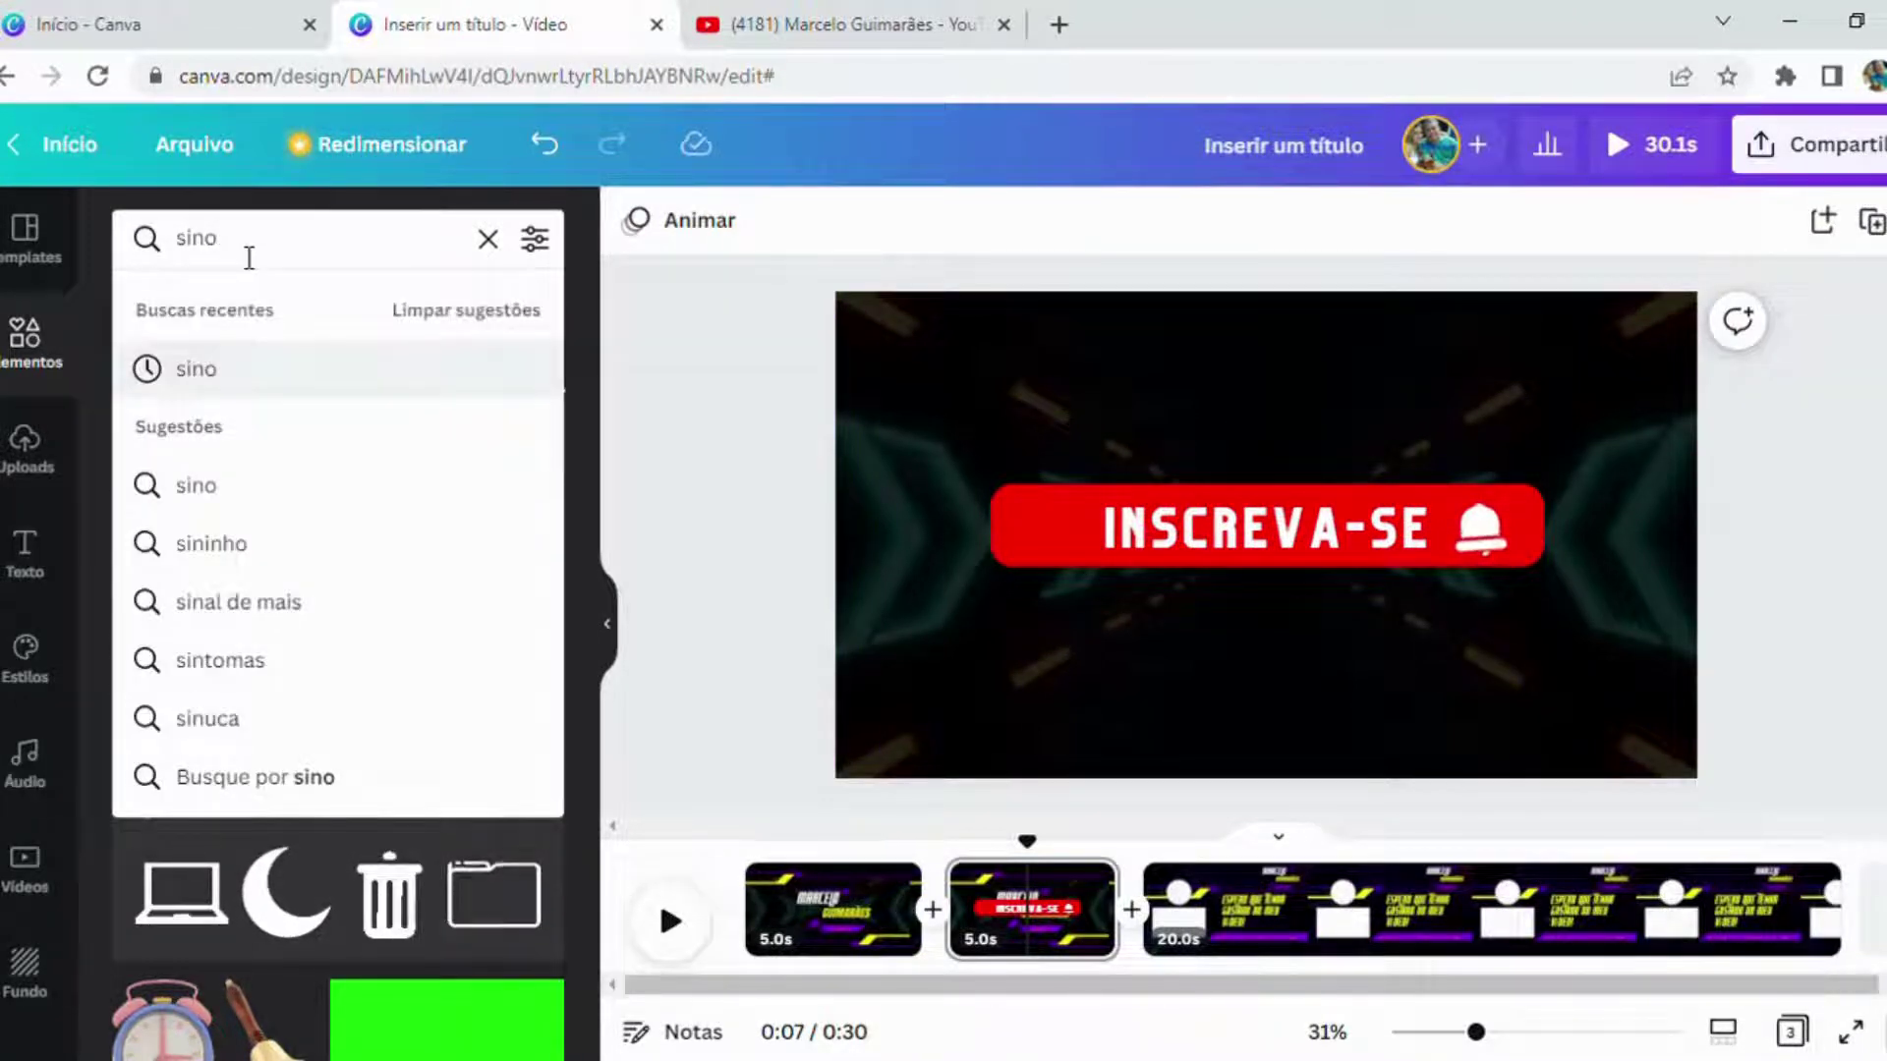
key("BackSpace")
key("BackSpace")
key("BackSpace")
key("BackSpace")
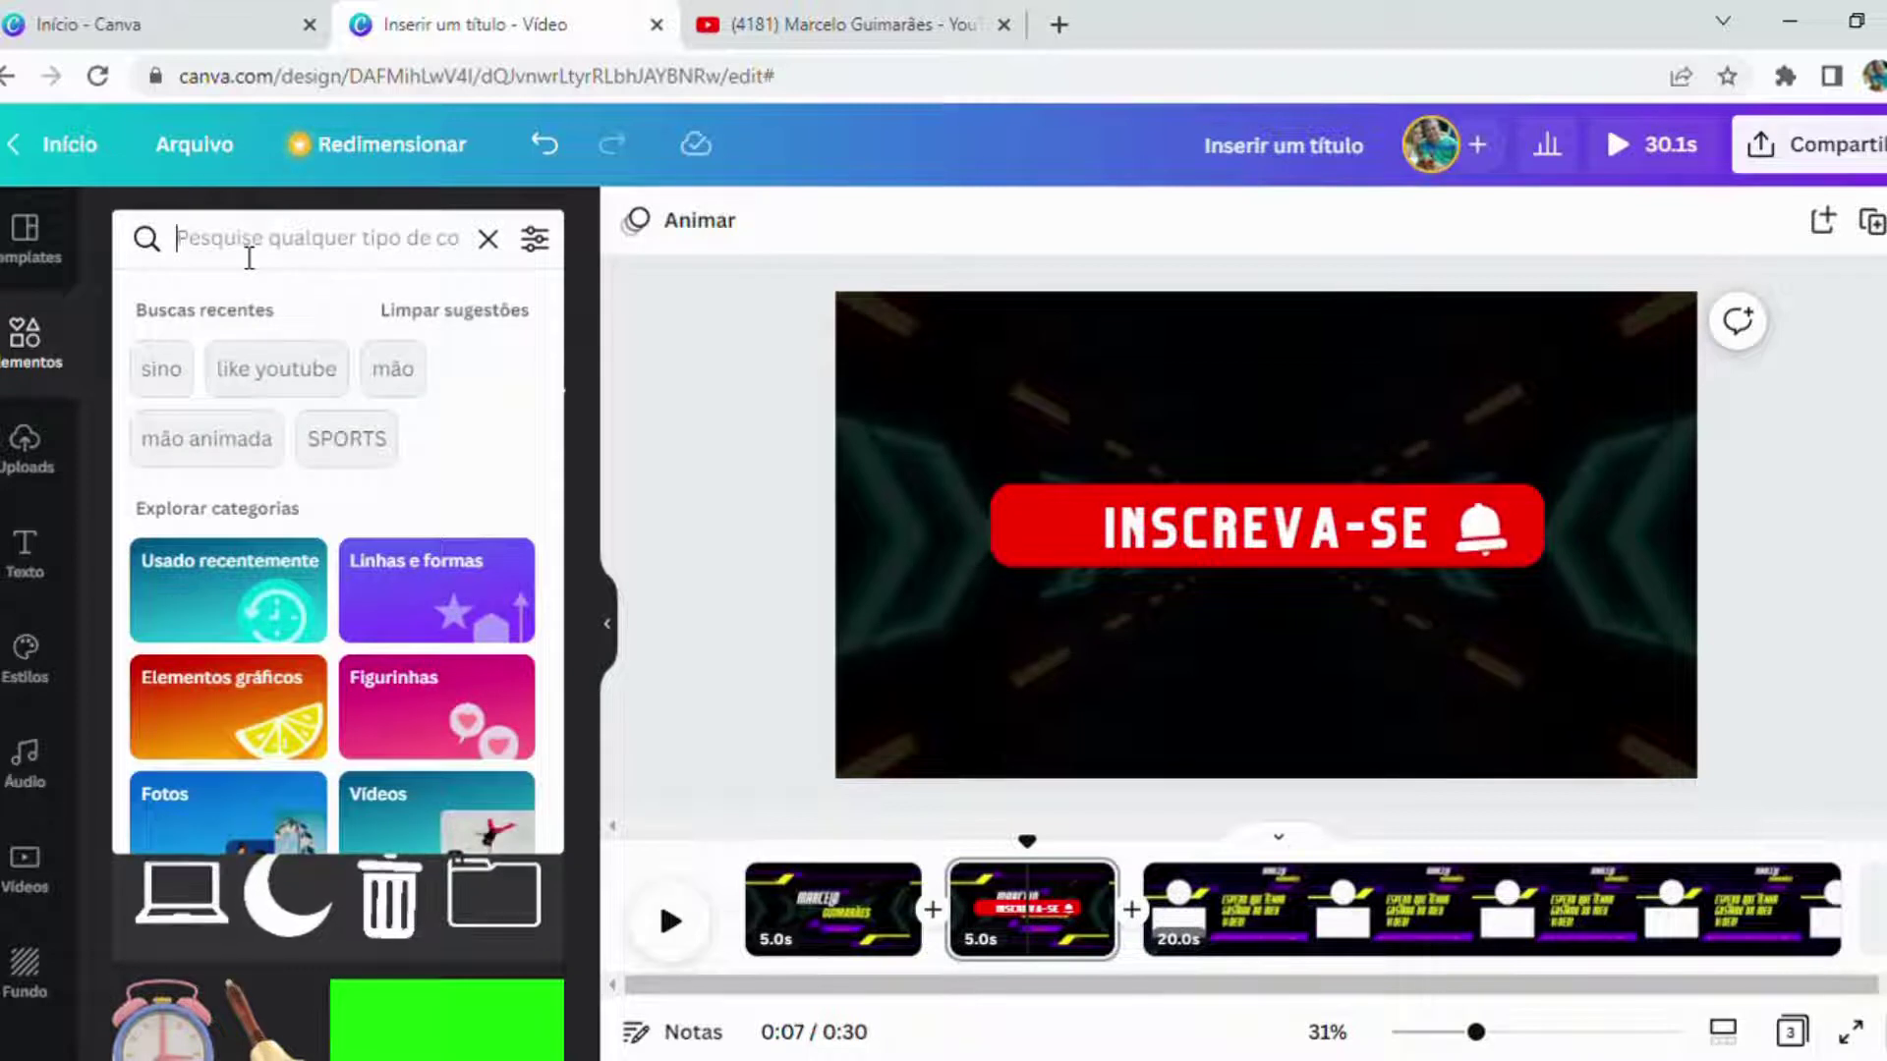
type("like")
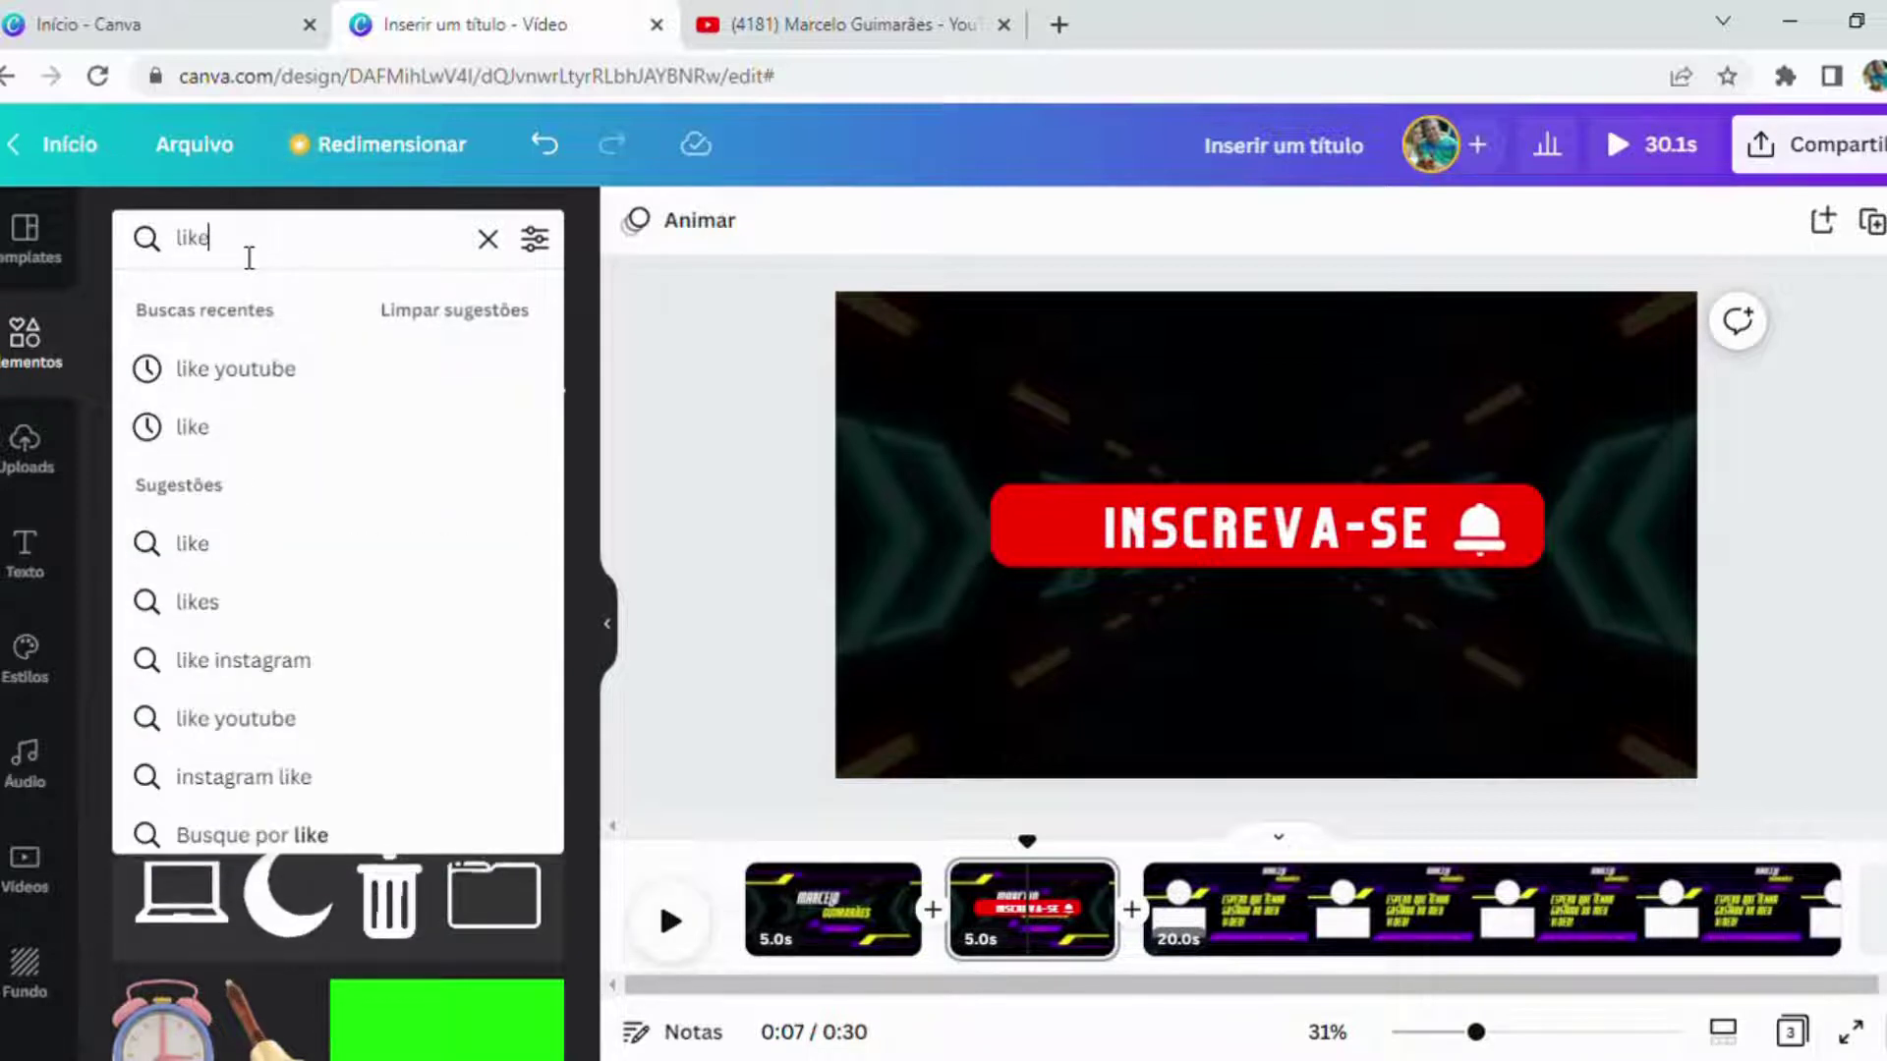
left_click(260, 374)
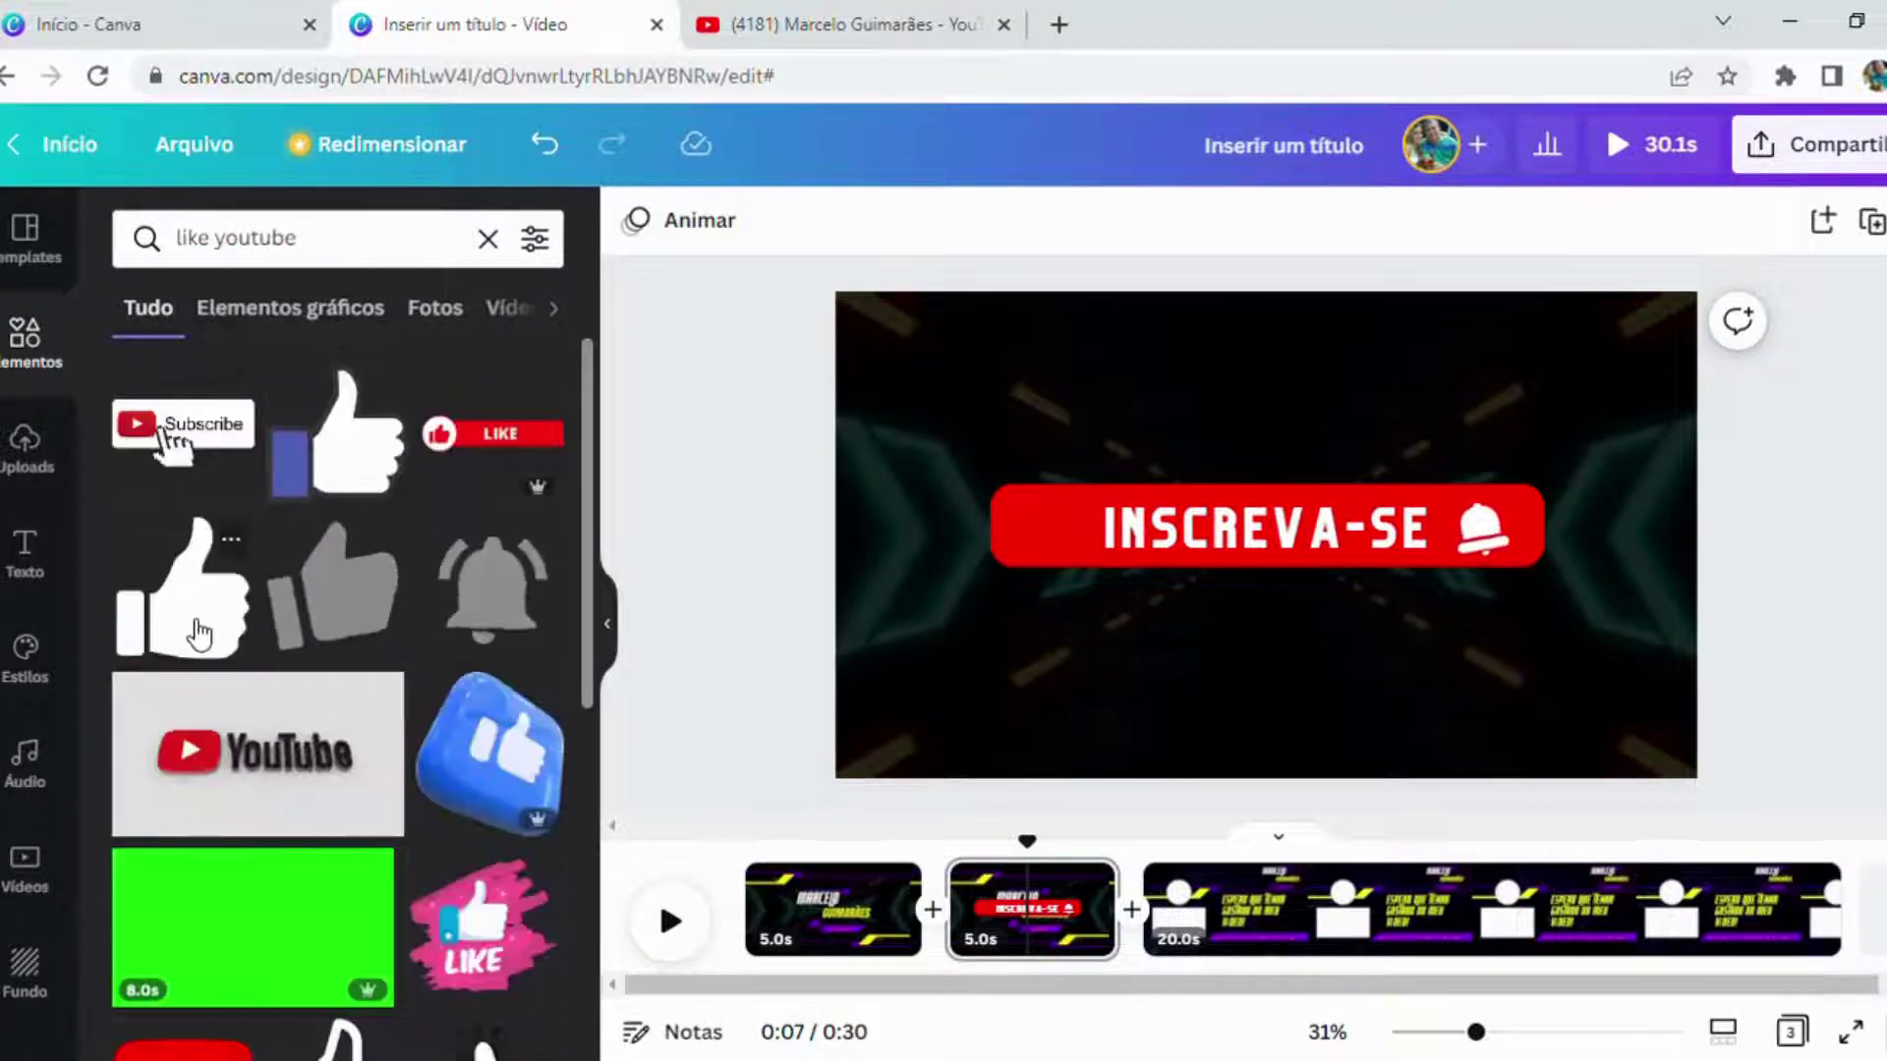
left_click(329, 649)
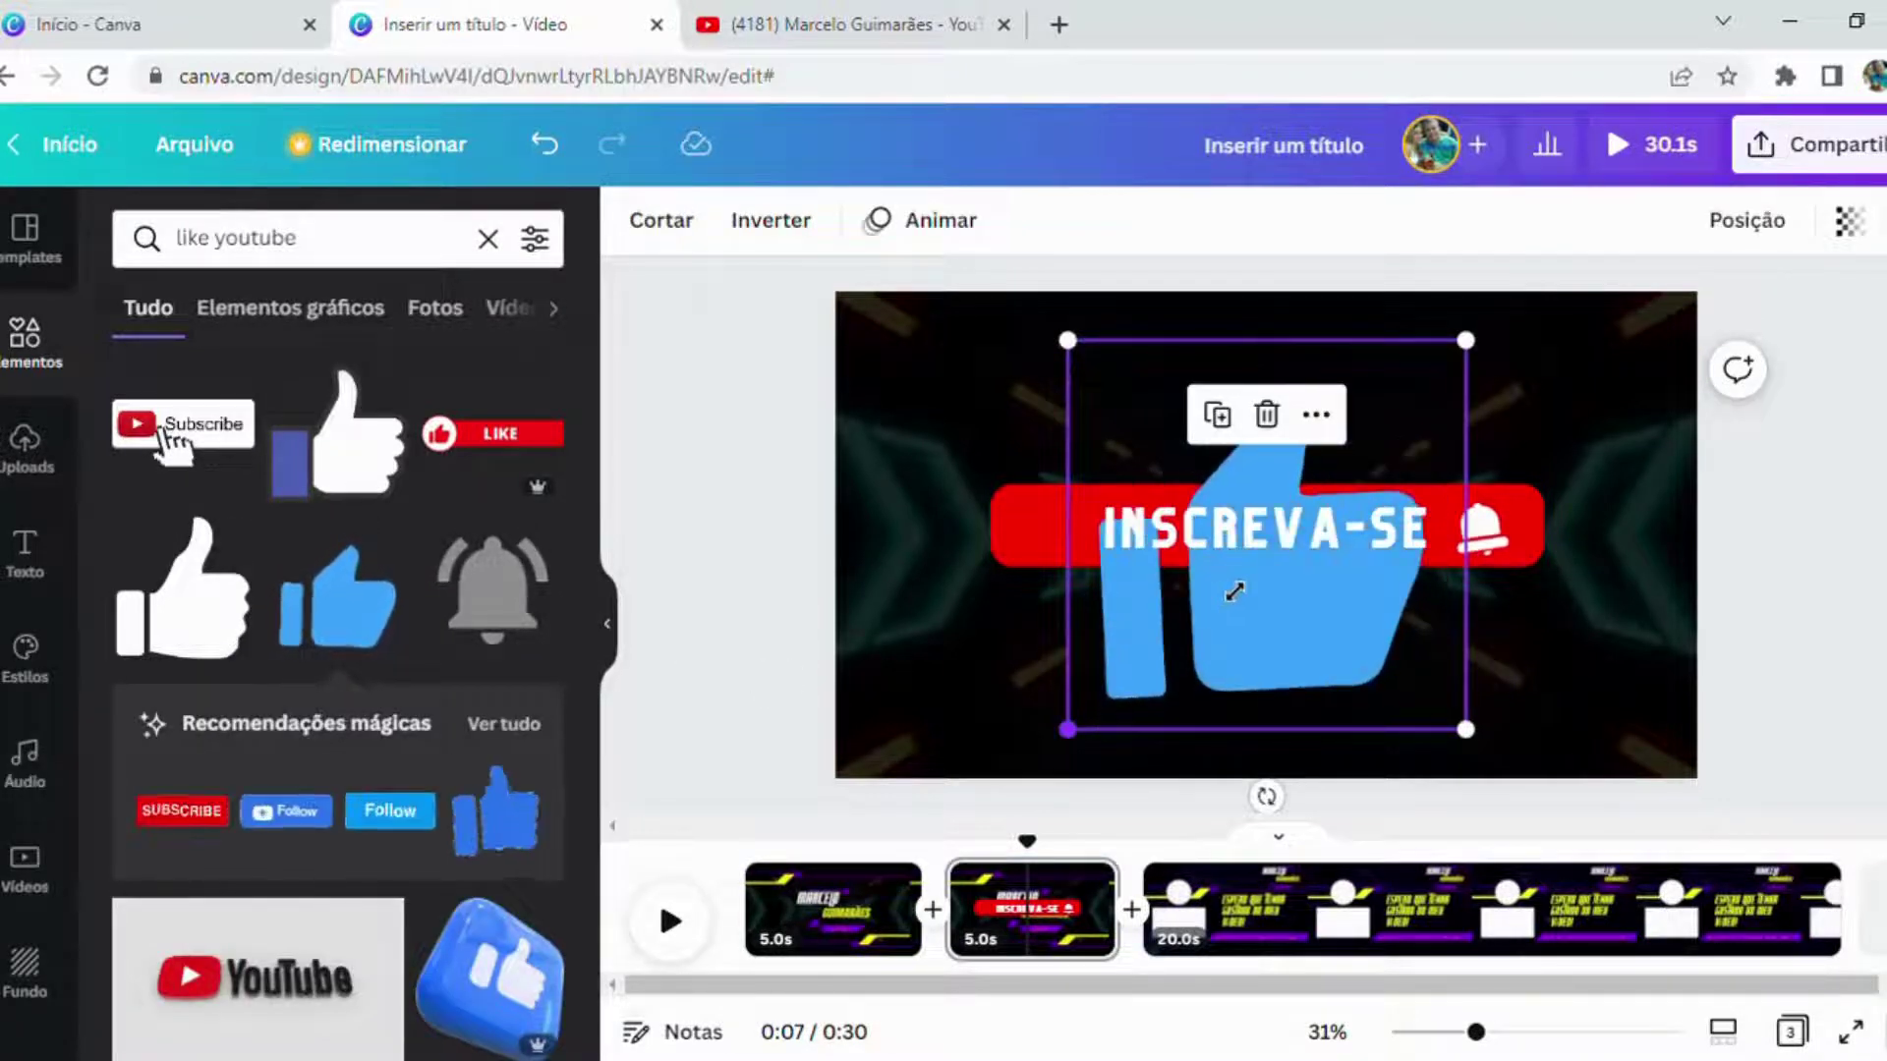
Step: Shrink the blue thumbs-up and place it on the red banner just before the INSCREVA-SE text
left_click_drag(1234, 591, 1251, 412)
left_click_drag(1098, 467, 1071, 542)
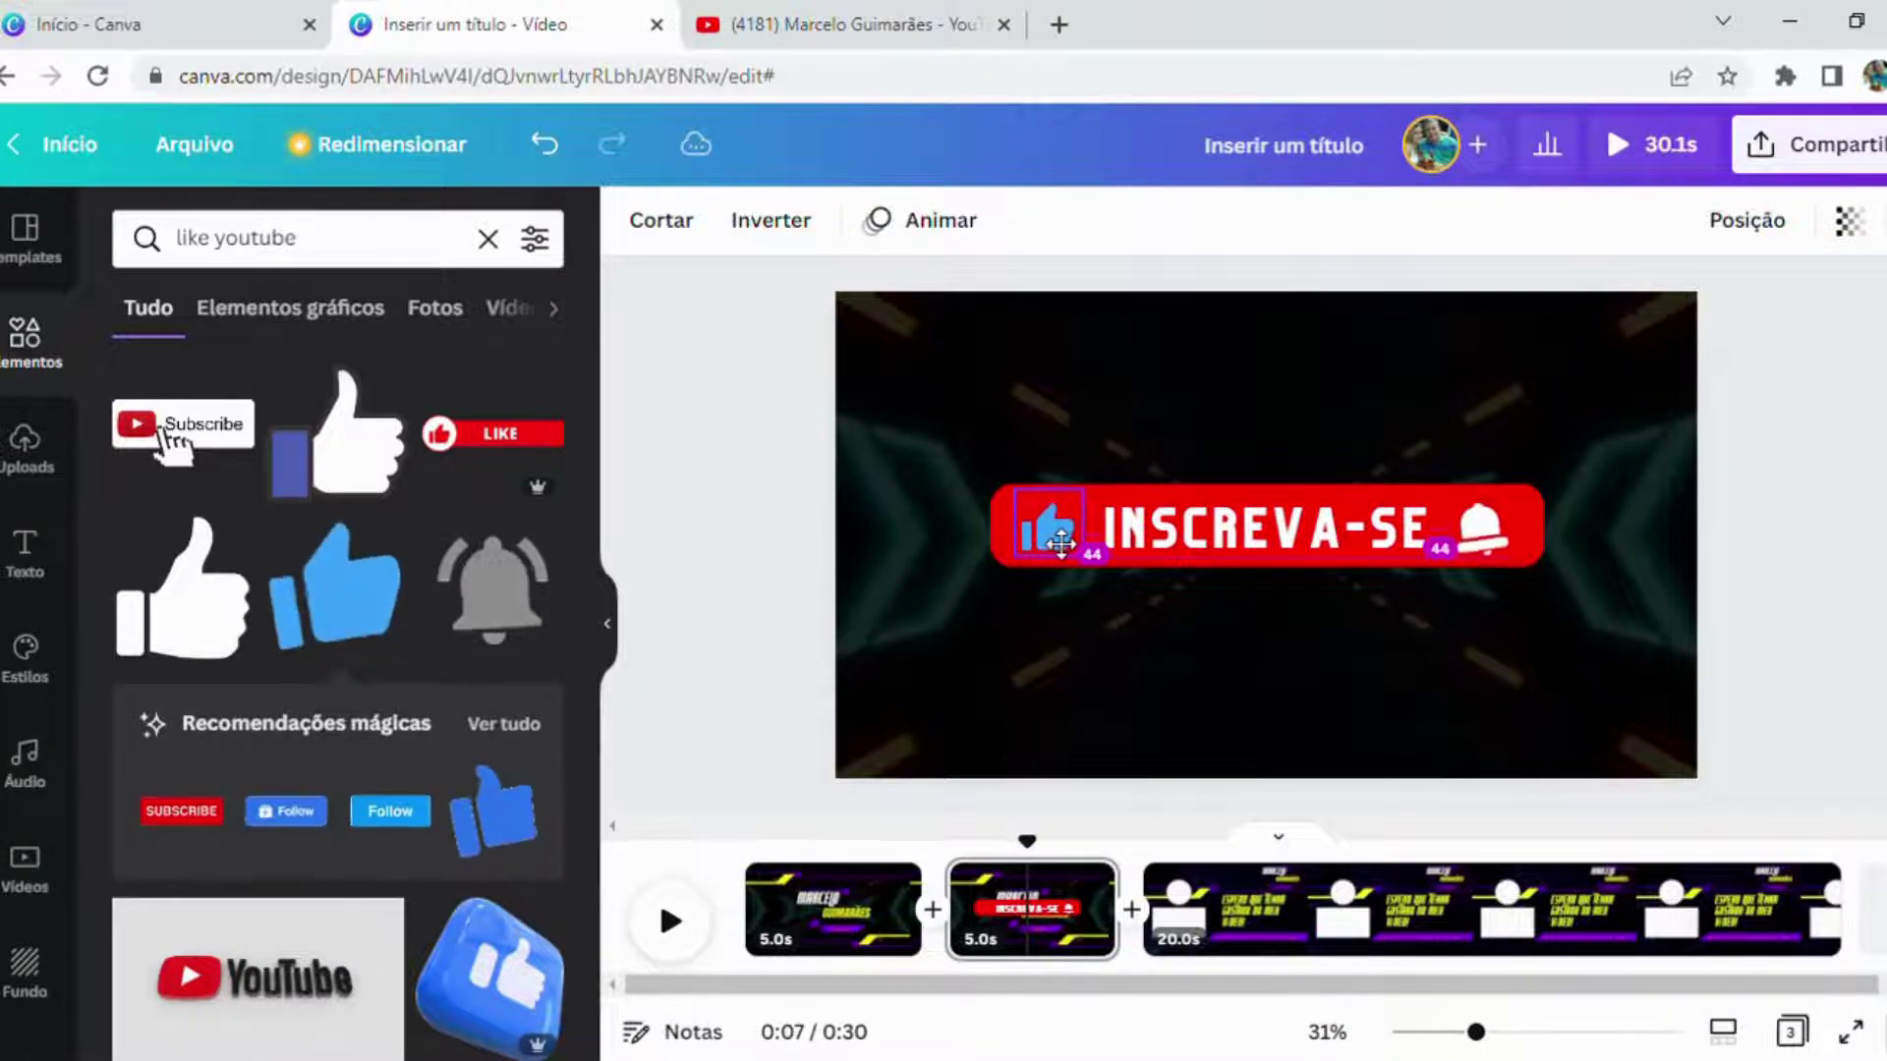
left_click(982, 703)
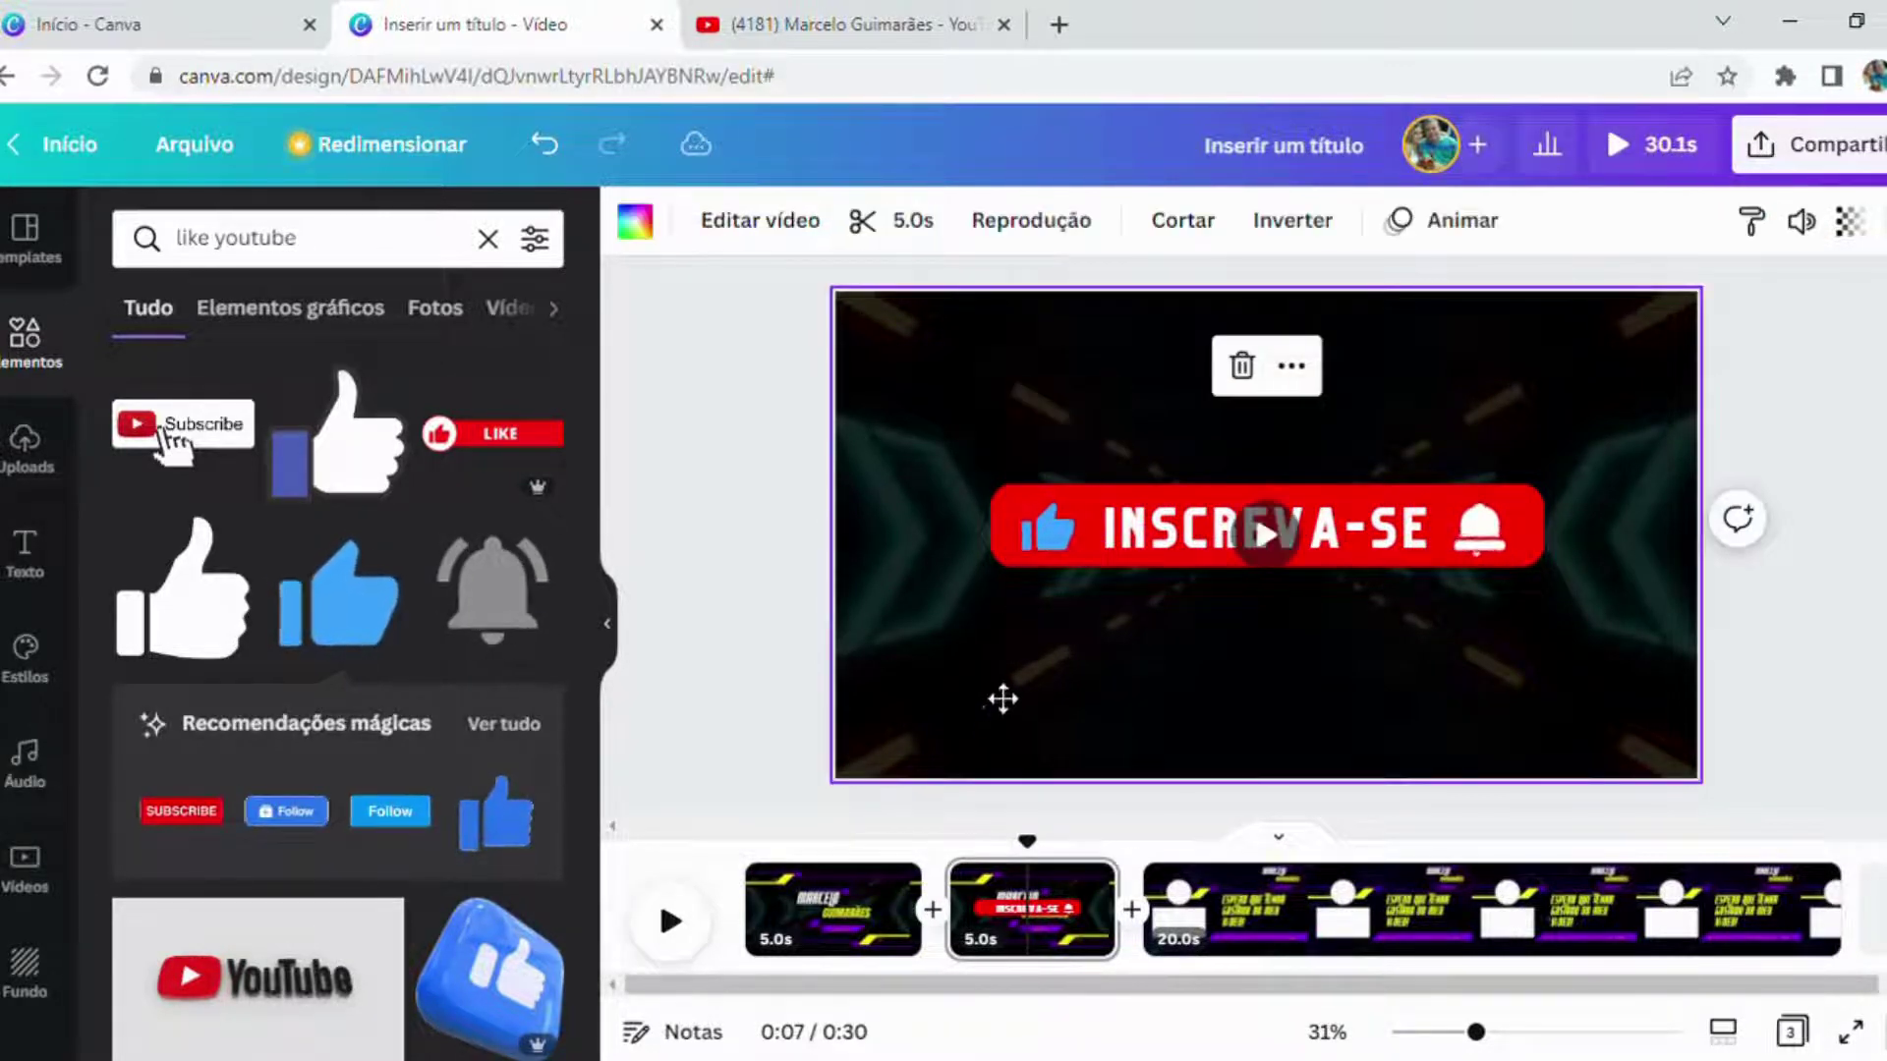
double_click(1084, 667)
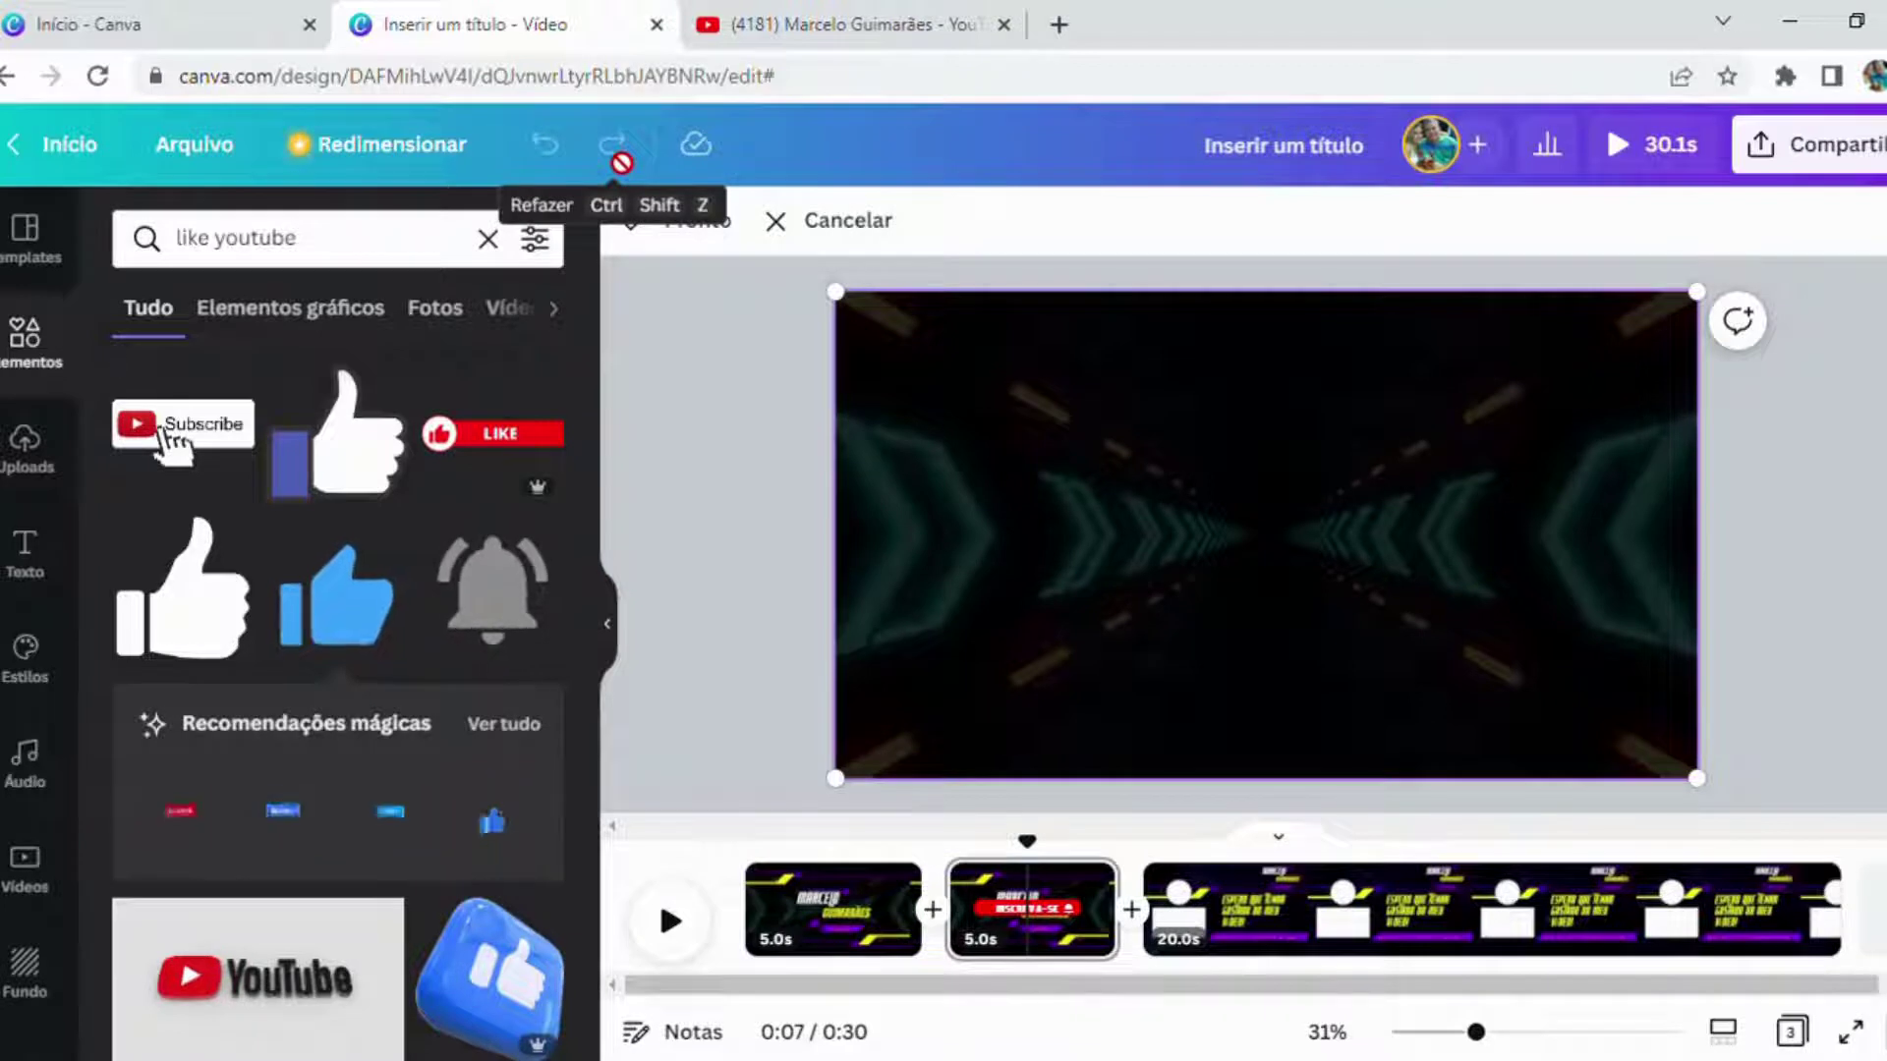
left_click(693, 404)
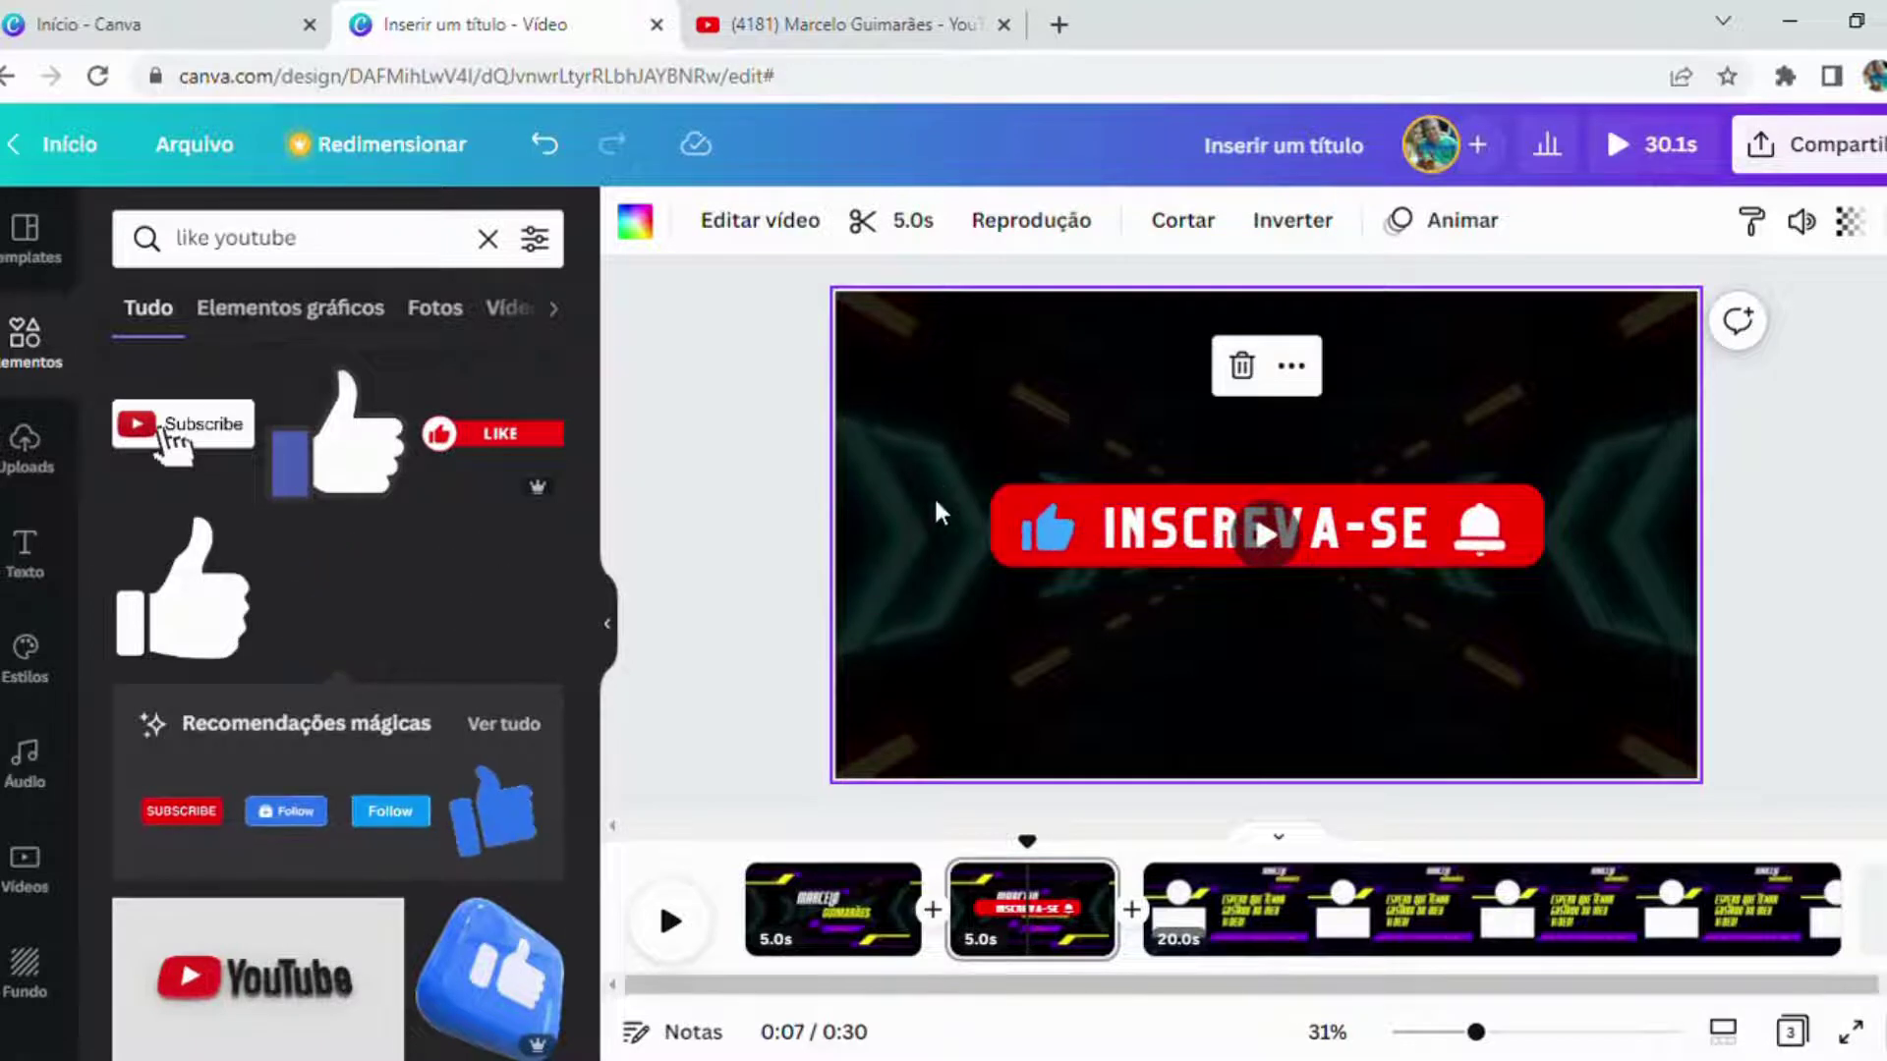
left_click(1020, 507)
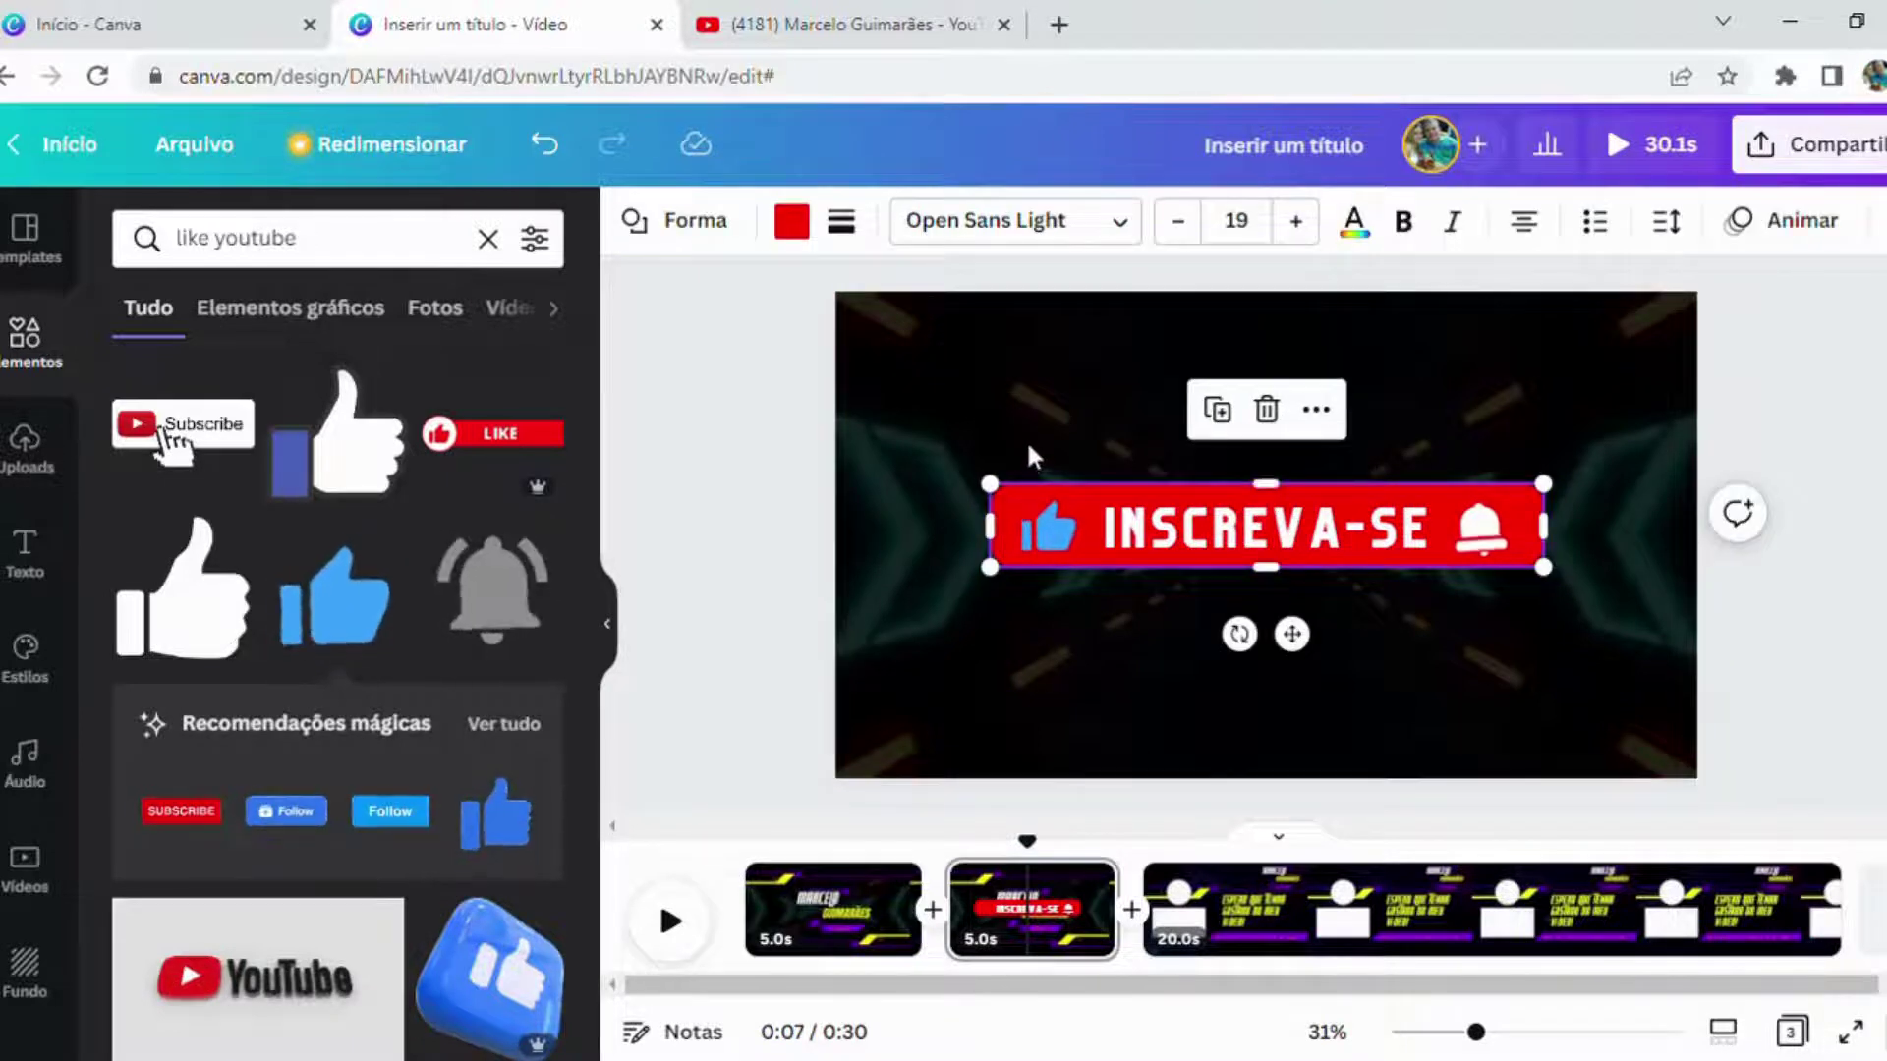
Step: Apply the Sopro animation to the red banner shape and set it to play on exit (Saindo)
left_click(1808, 224)
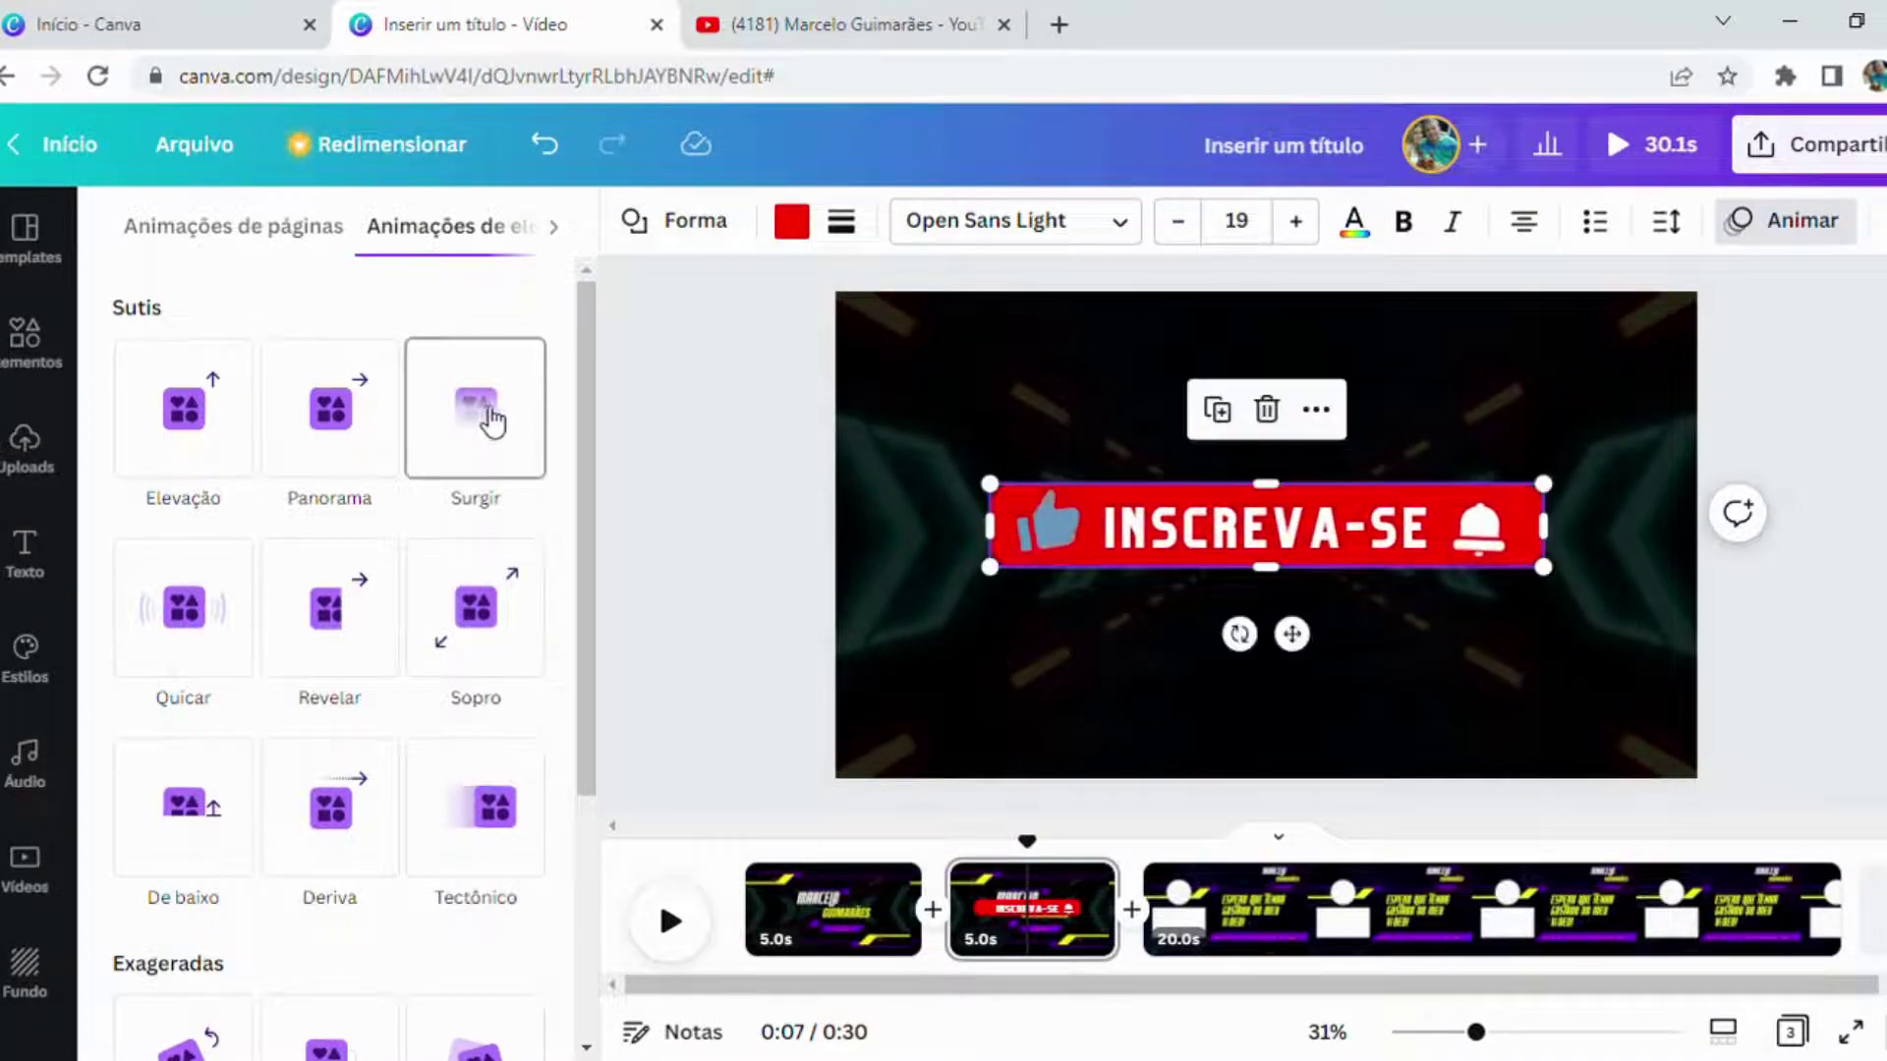
left_click(487, 606)
scroll(472, 597, "down", 2)
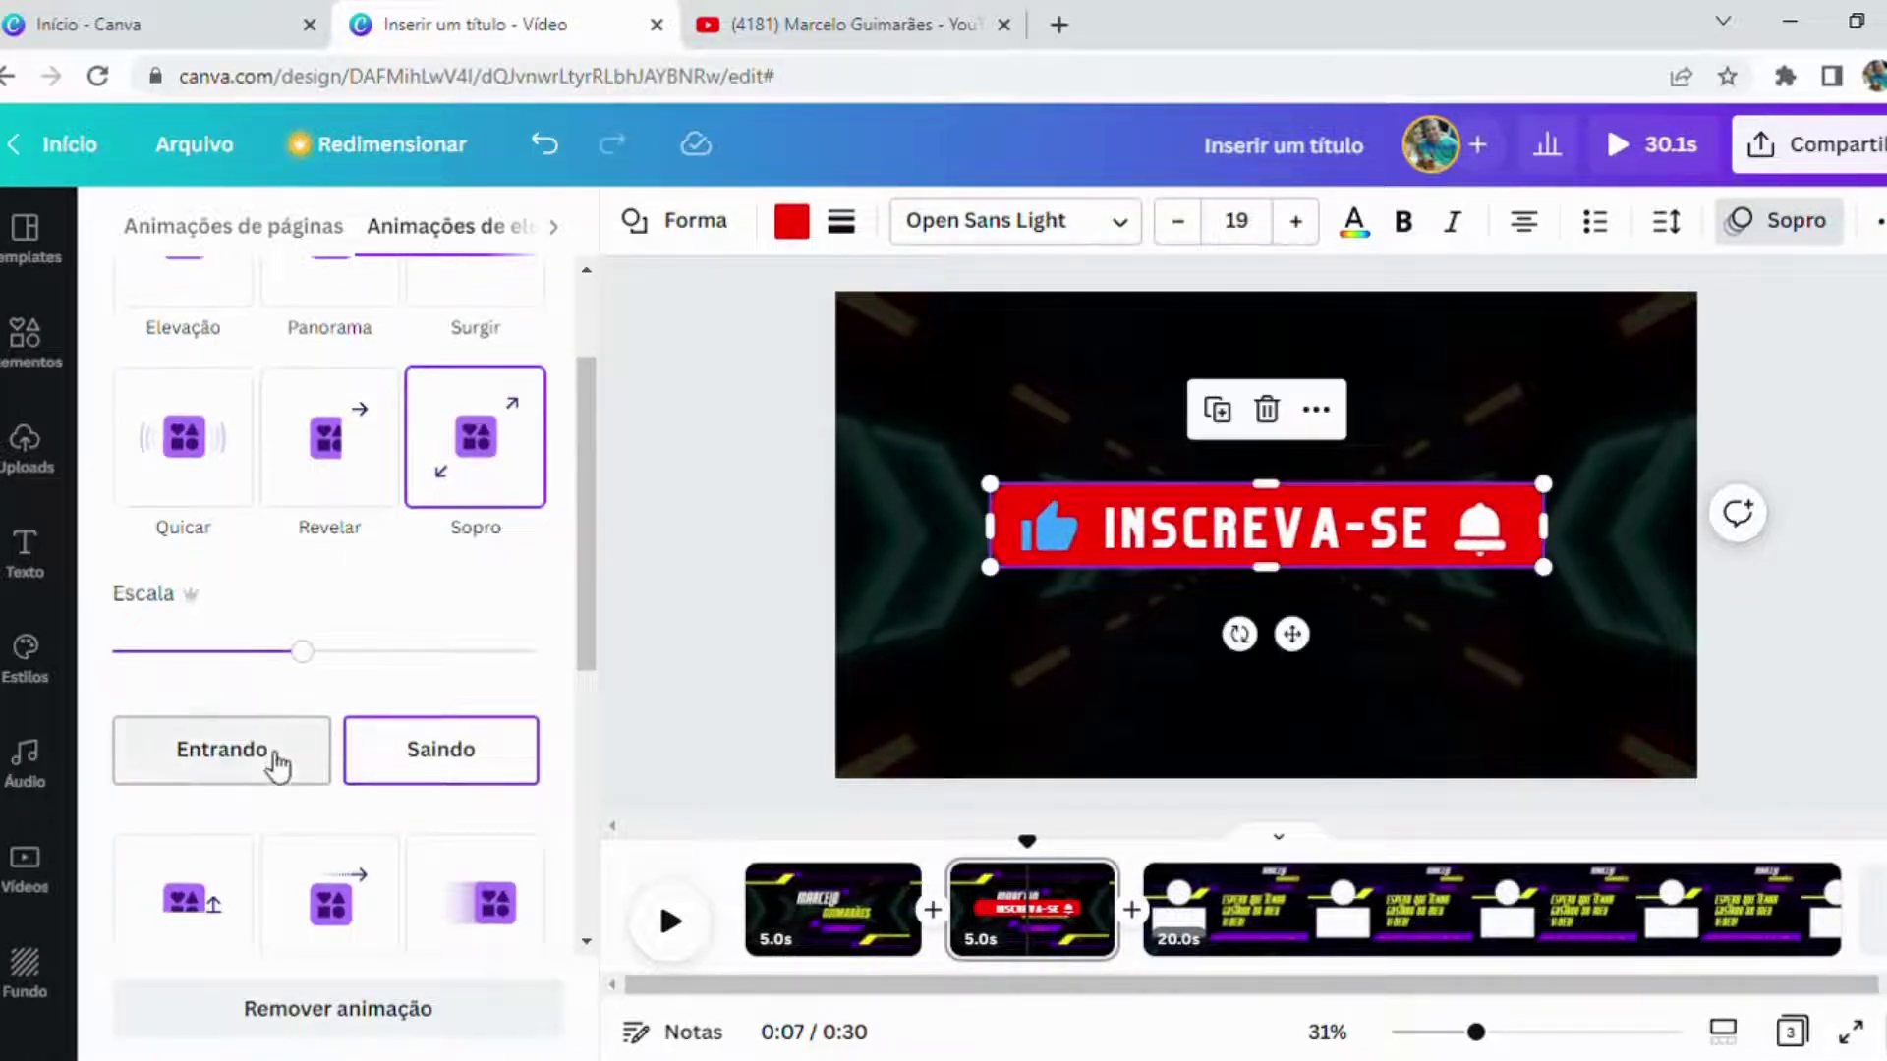
left_click(232, 774)
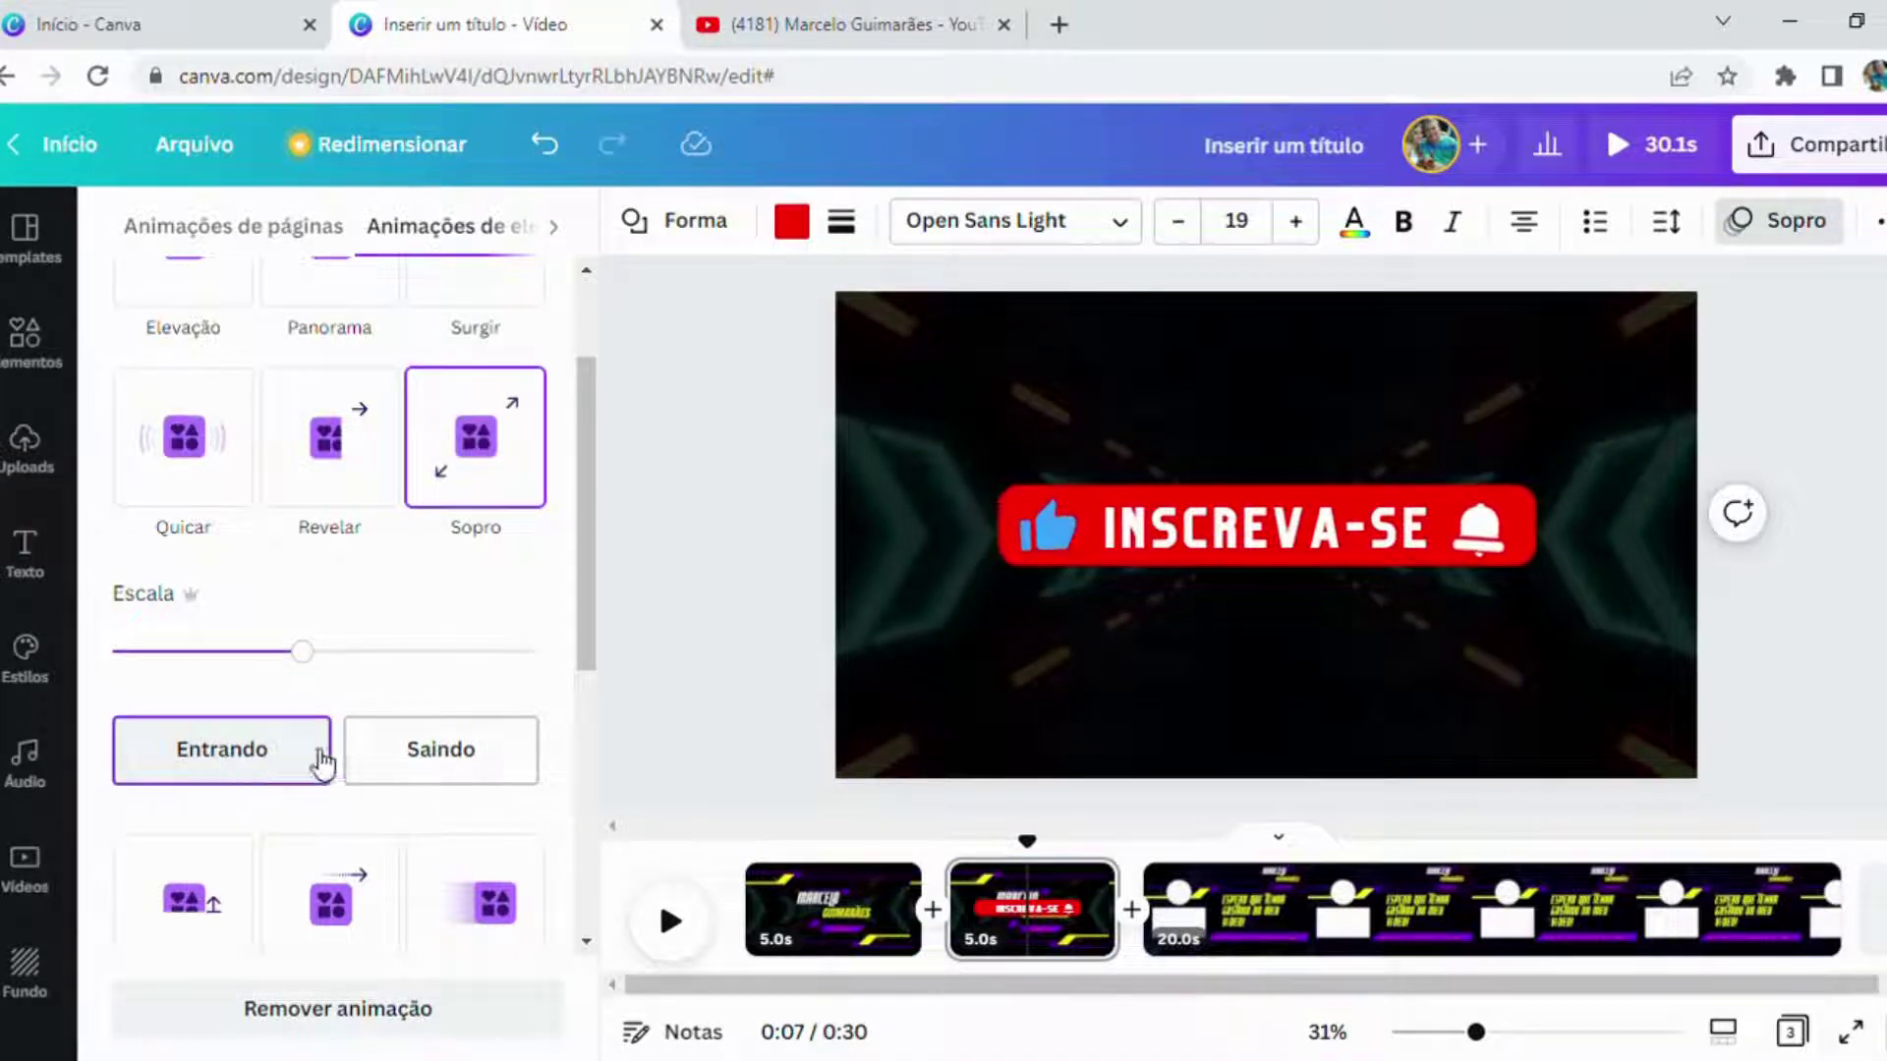
left_click(472, 755)
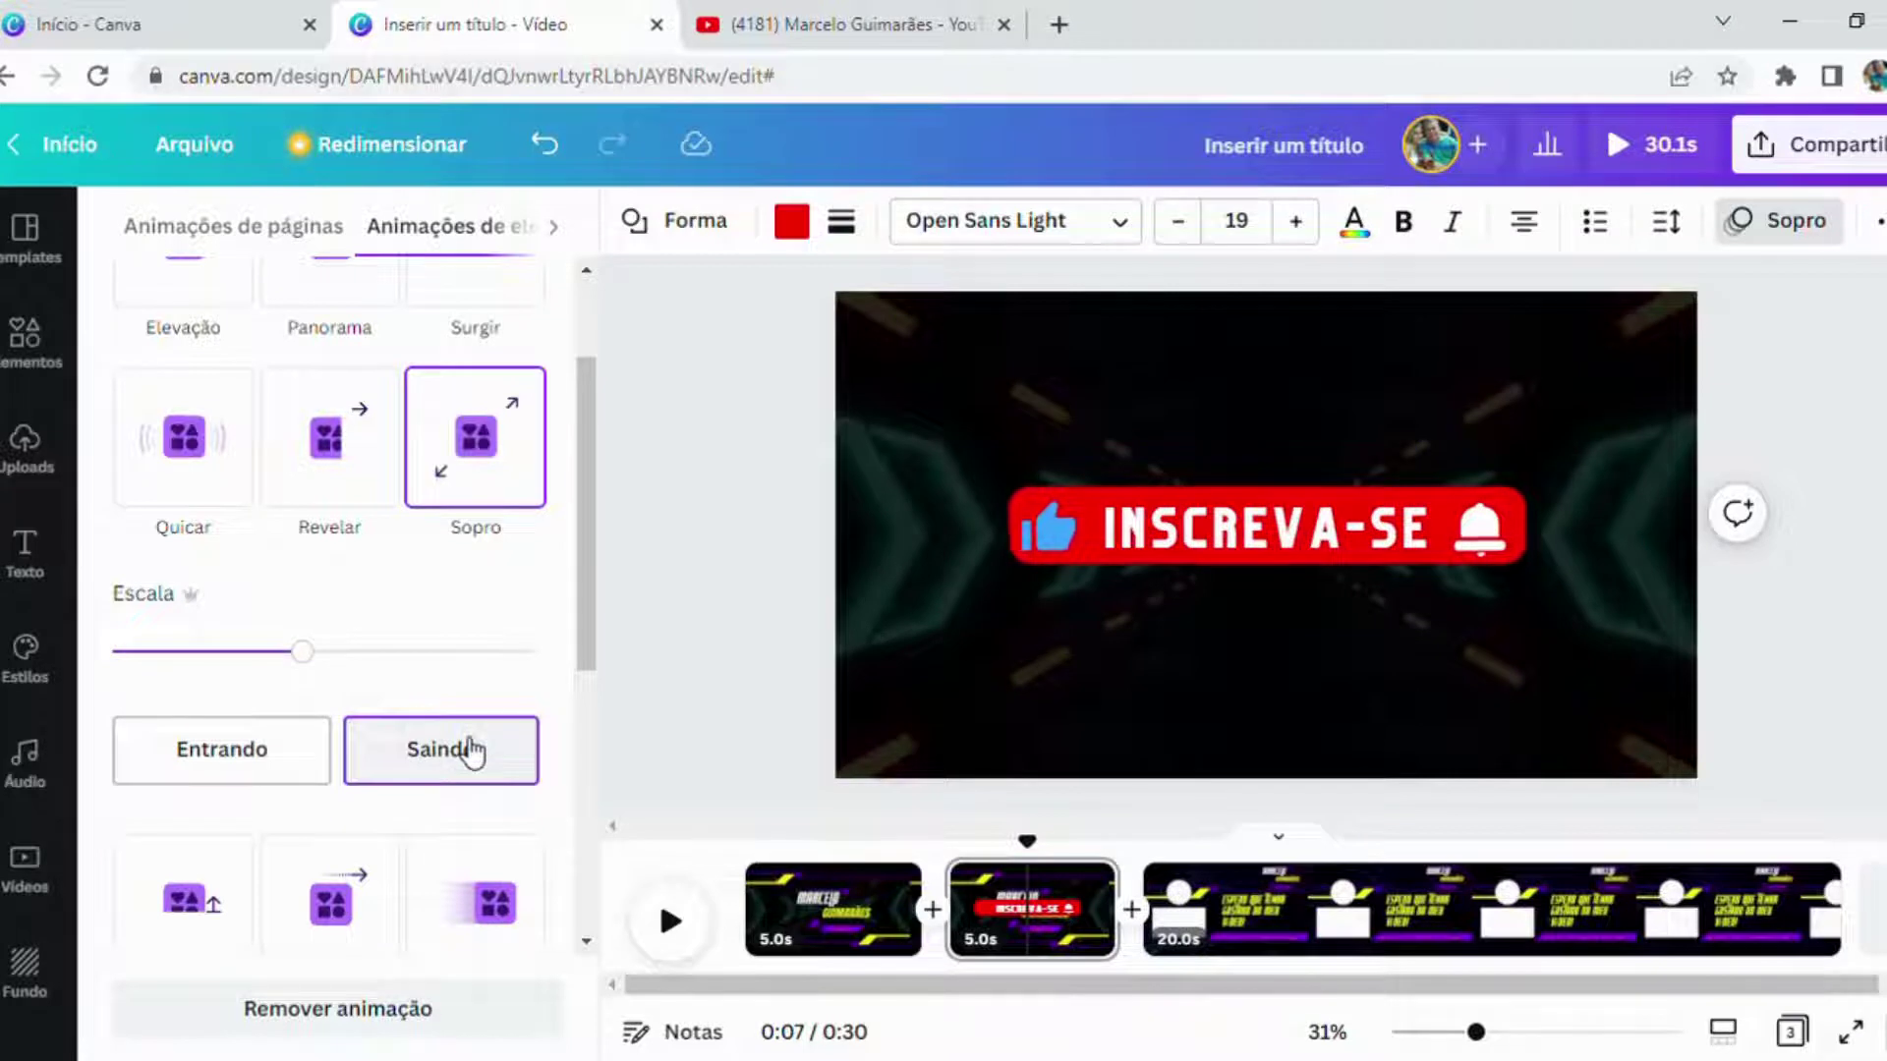
left_click(728, 716)
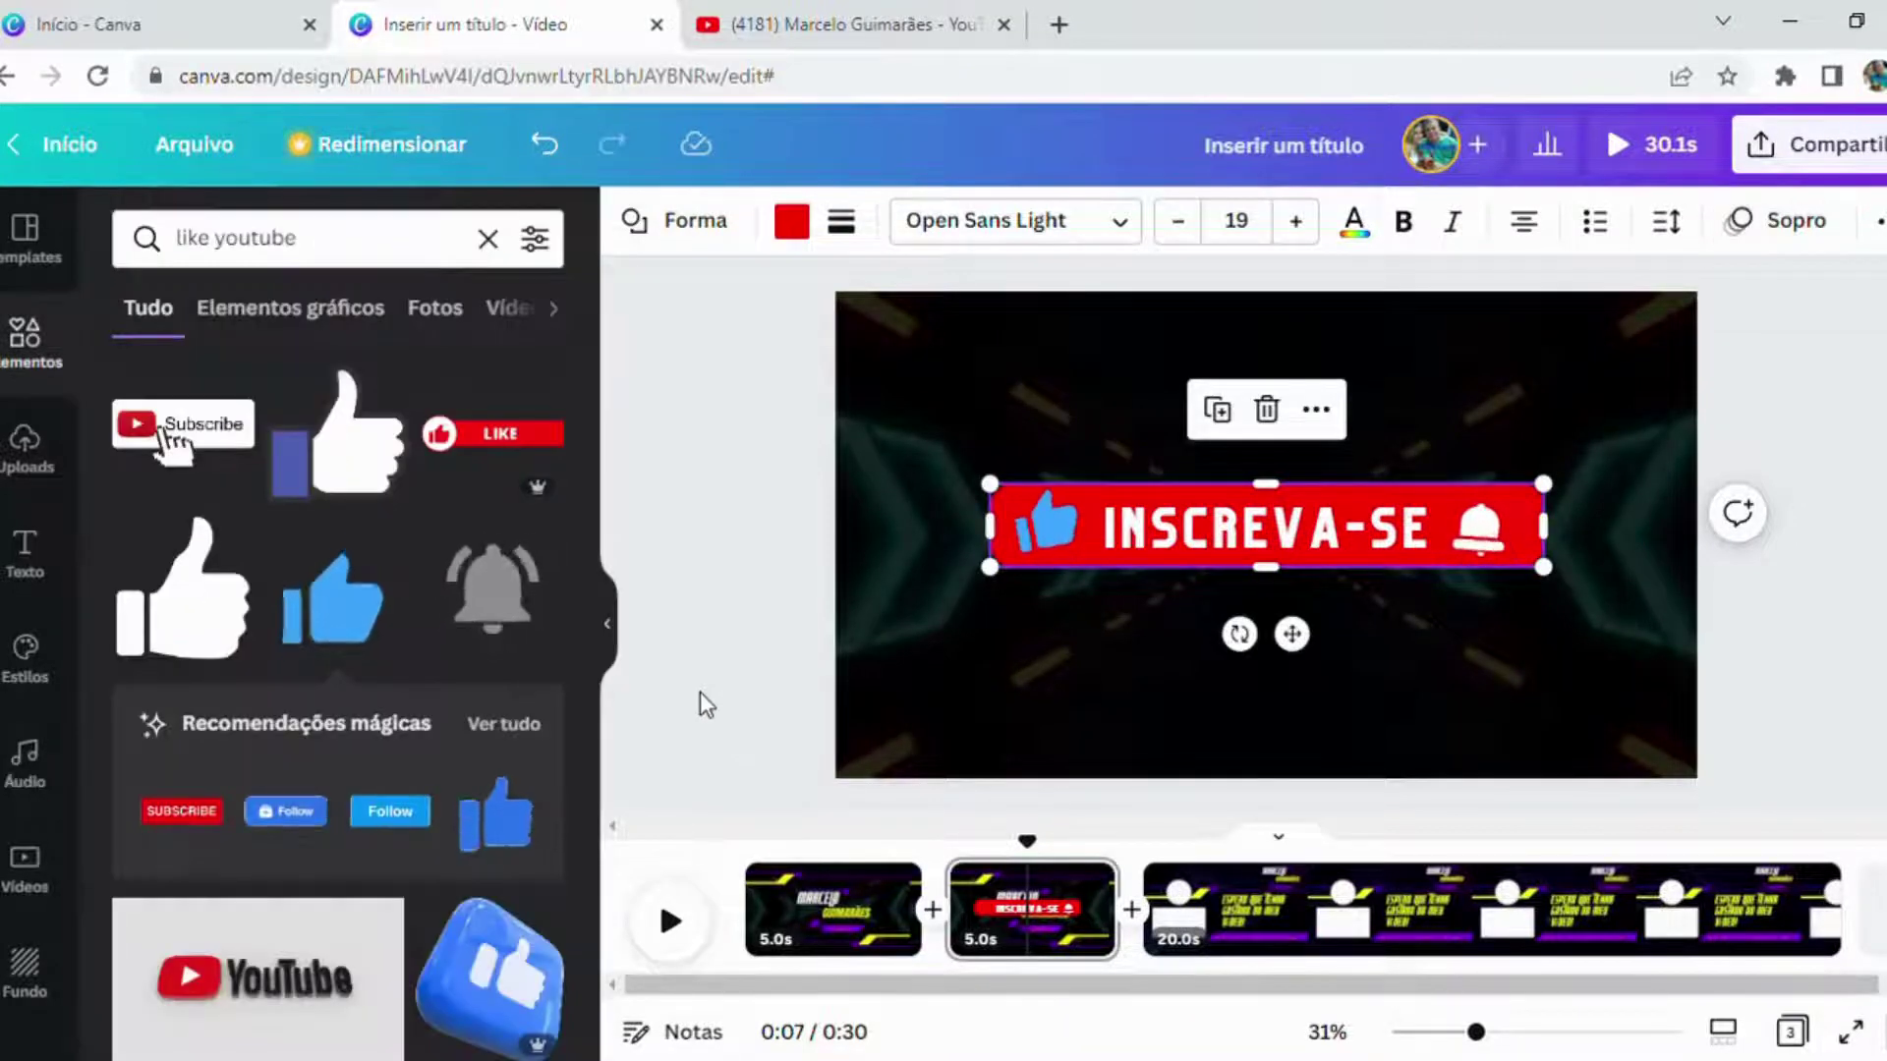
left_click(943, 658)
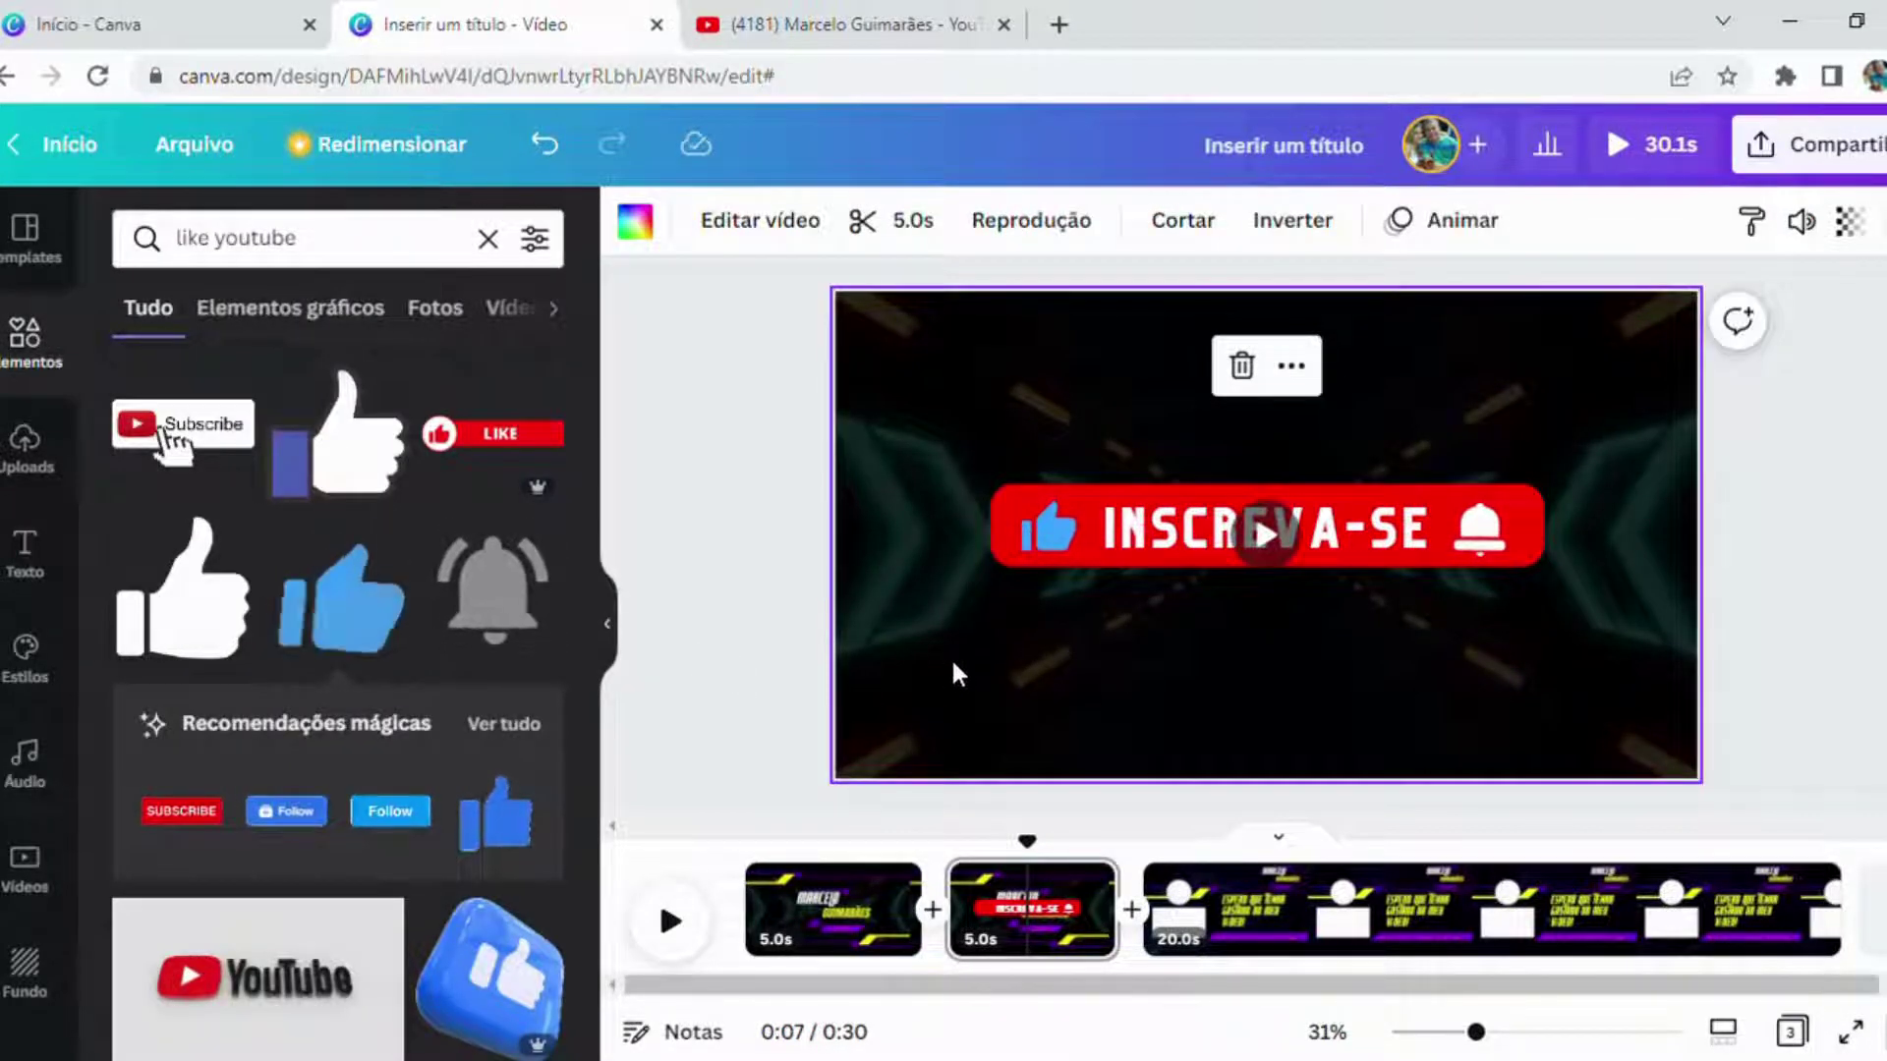
Step: Apply the Explosão text animation to the INSCREVA-SE text and set it to play on entry (Entrando)
left_click(1159, 539)
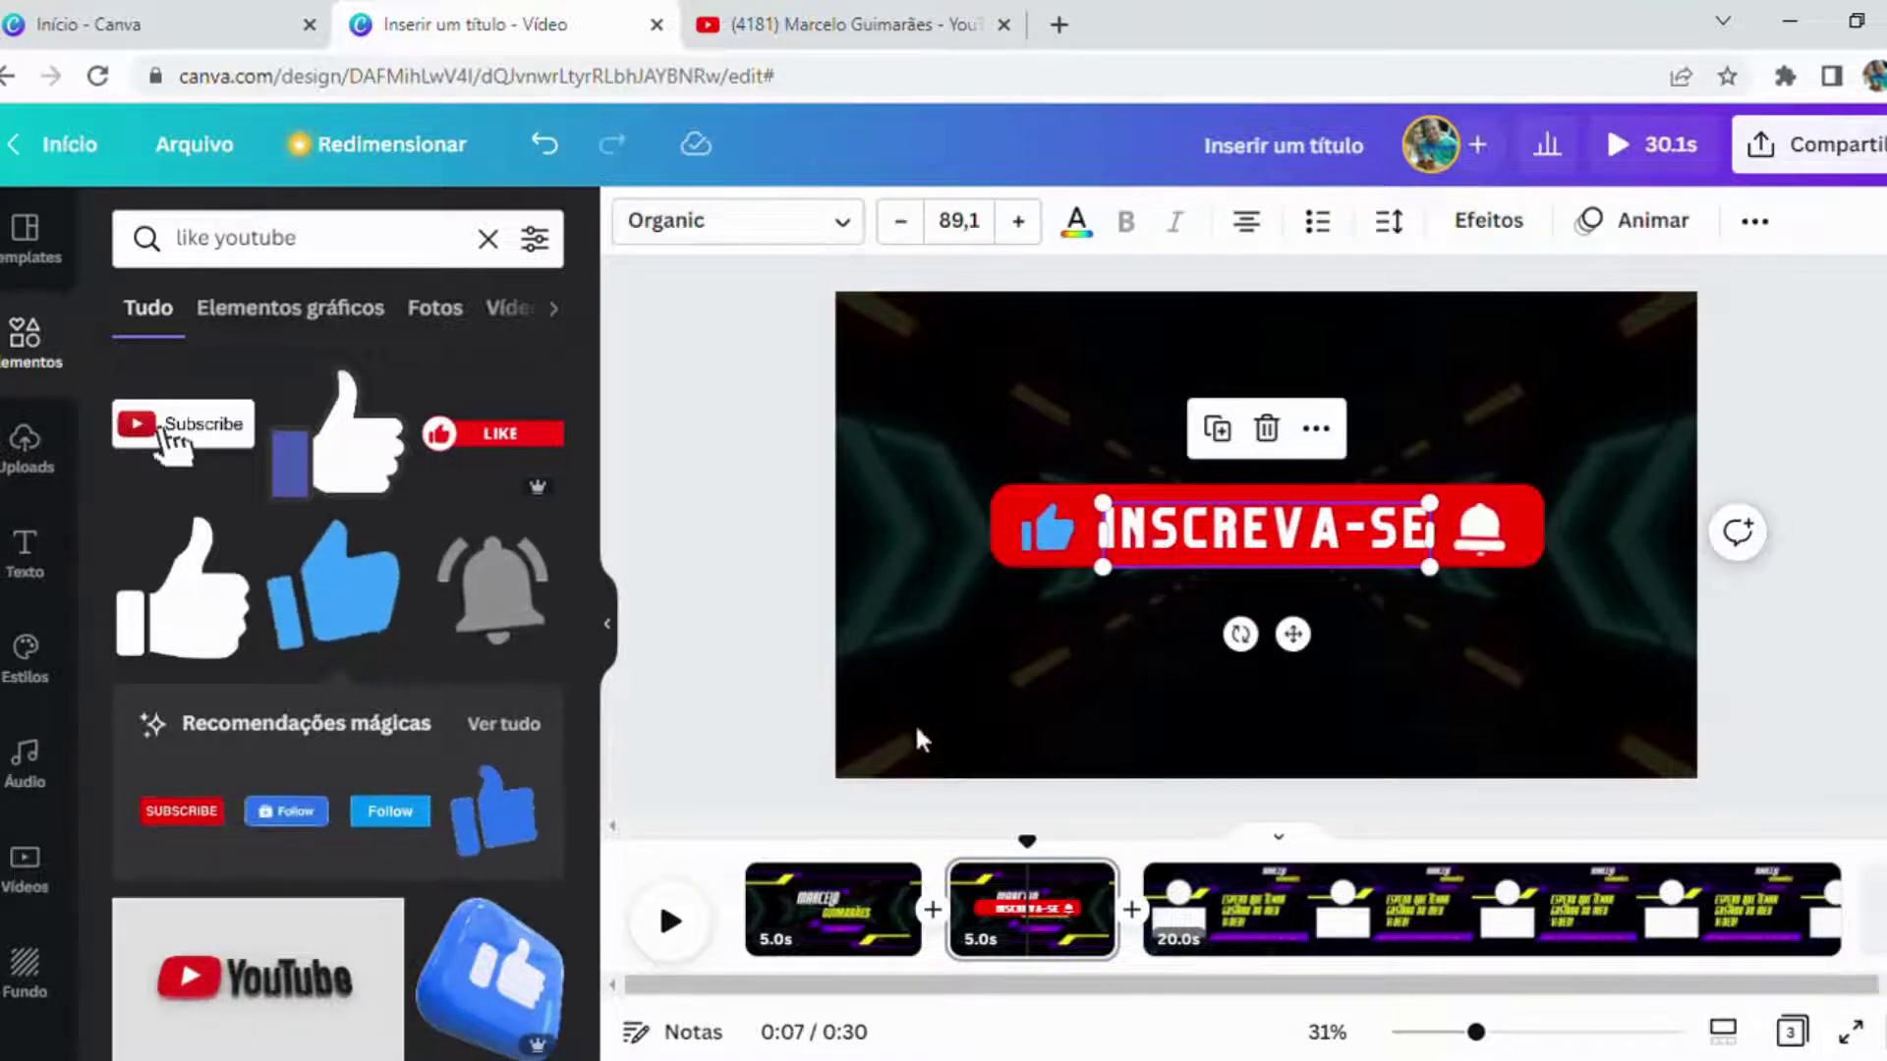
left_click(1667, 228)
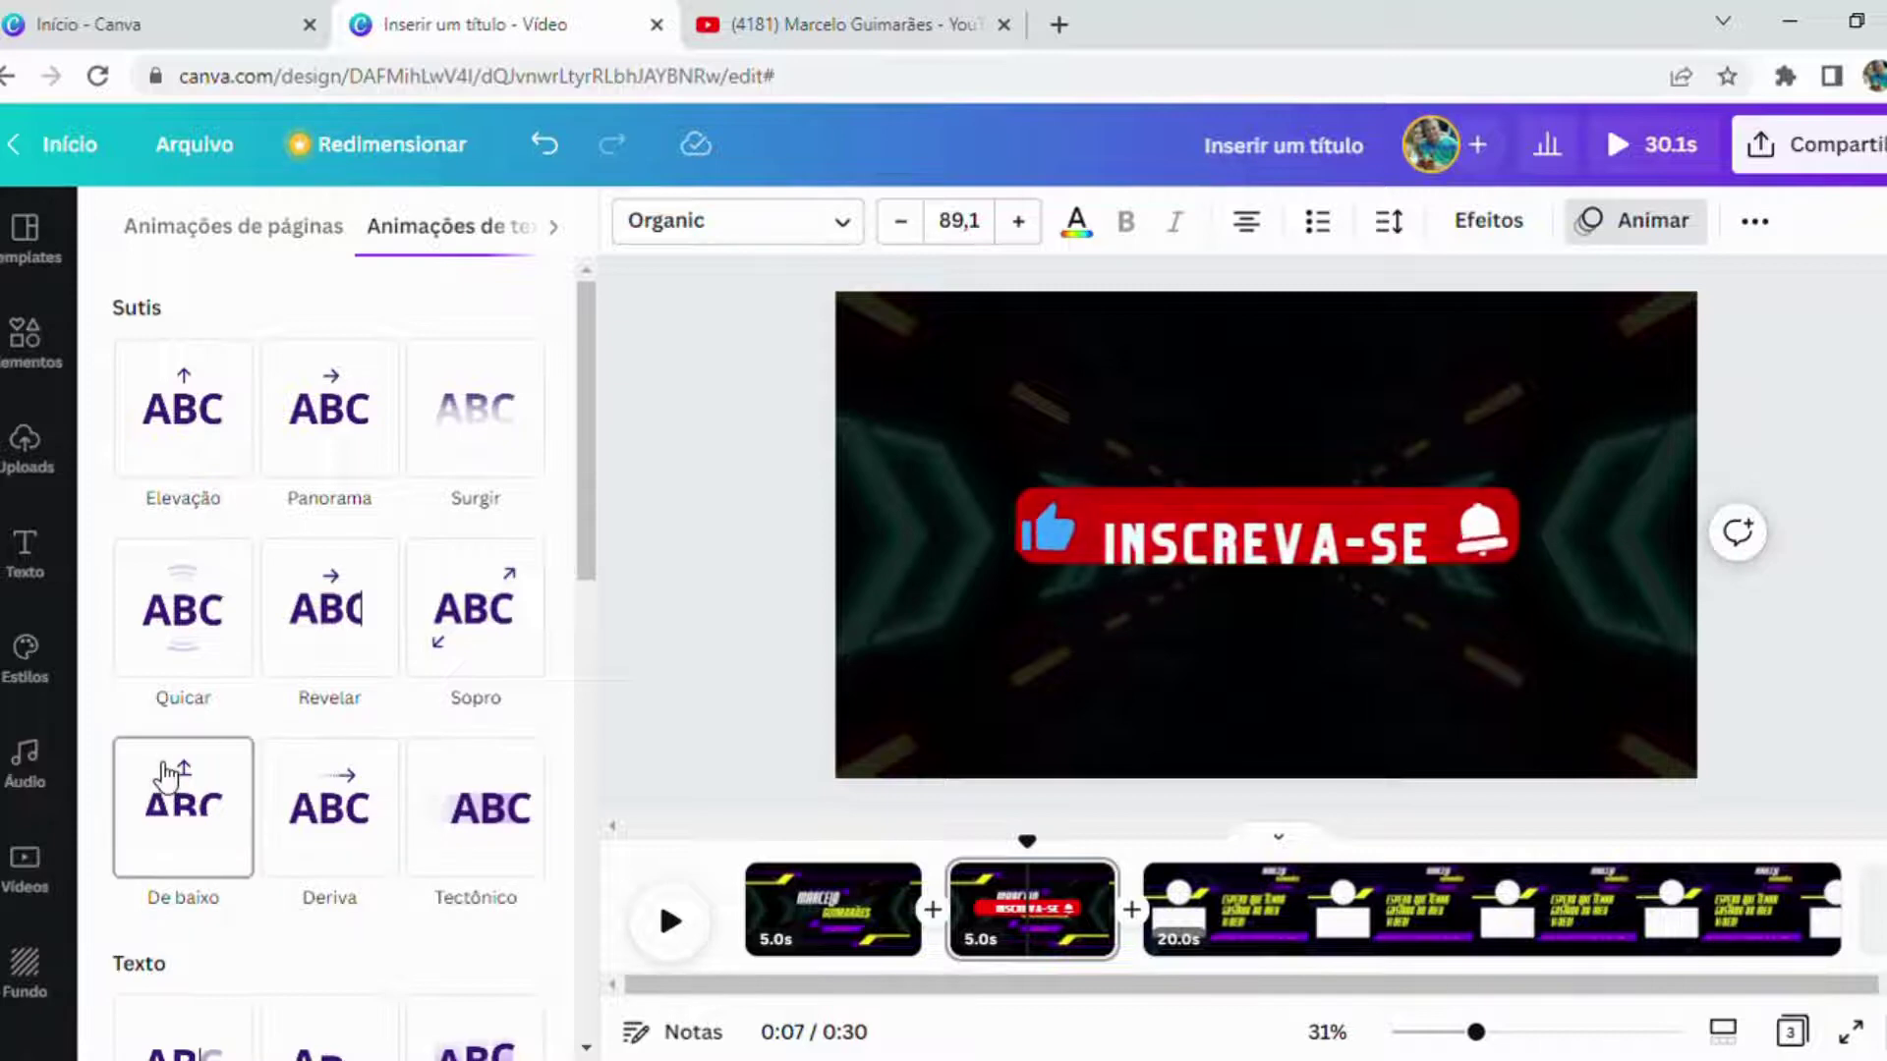
scroll(154, 851, "down", 4)
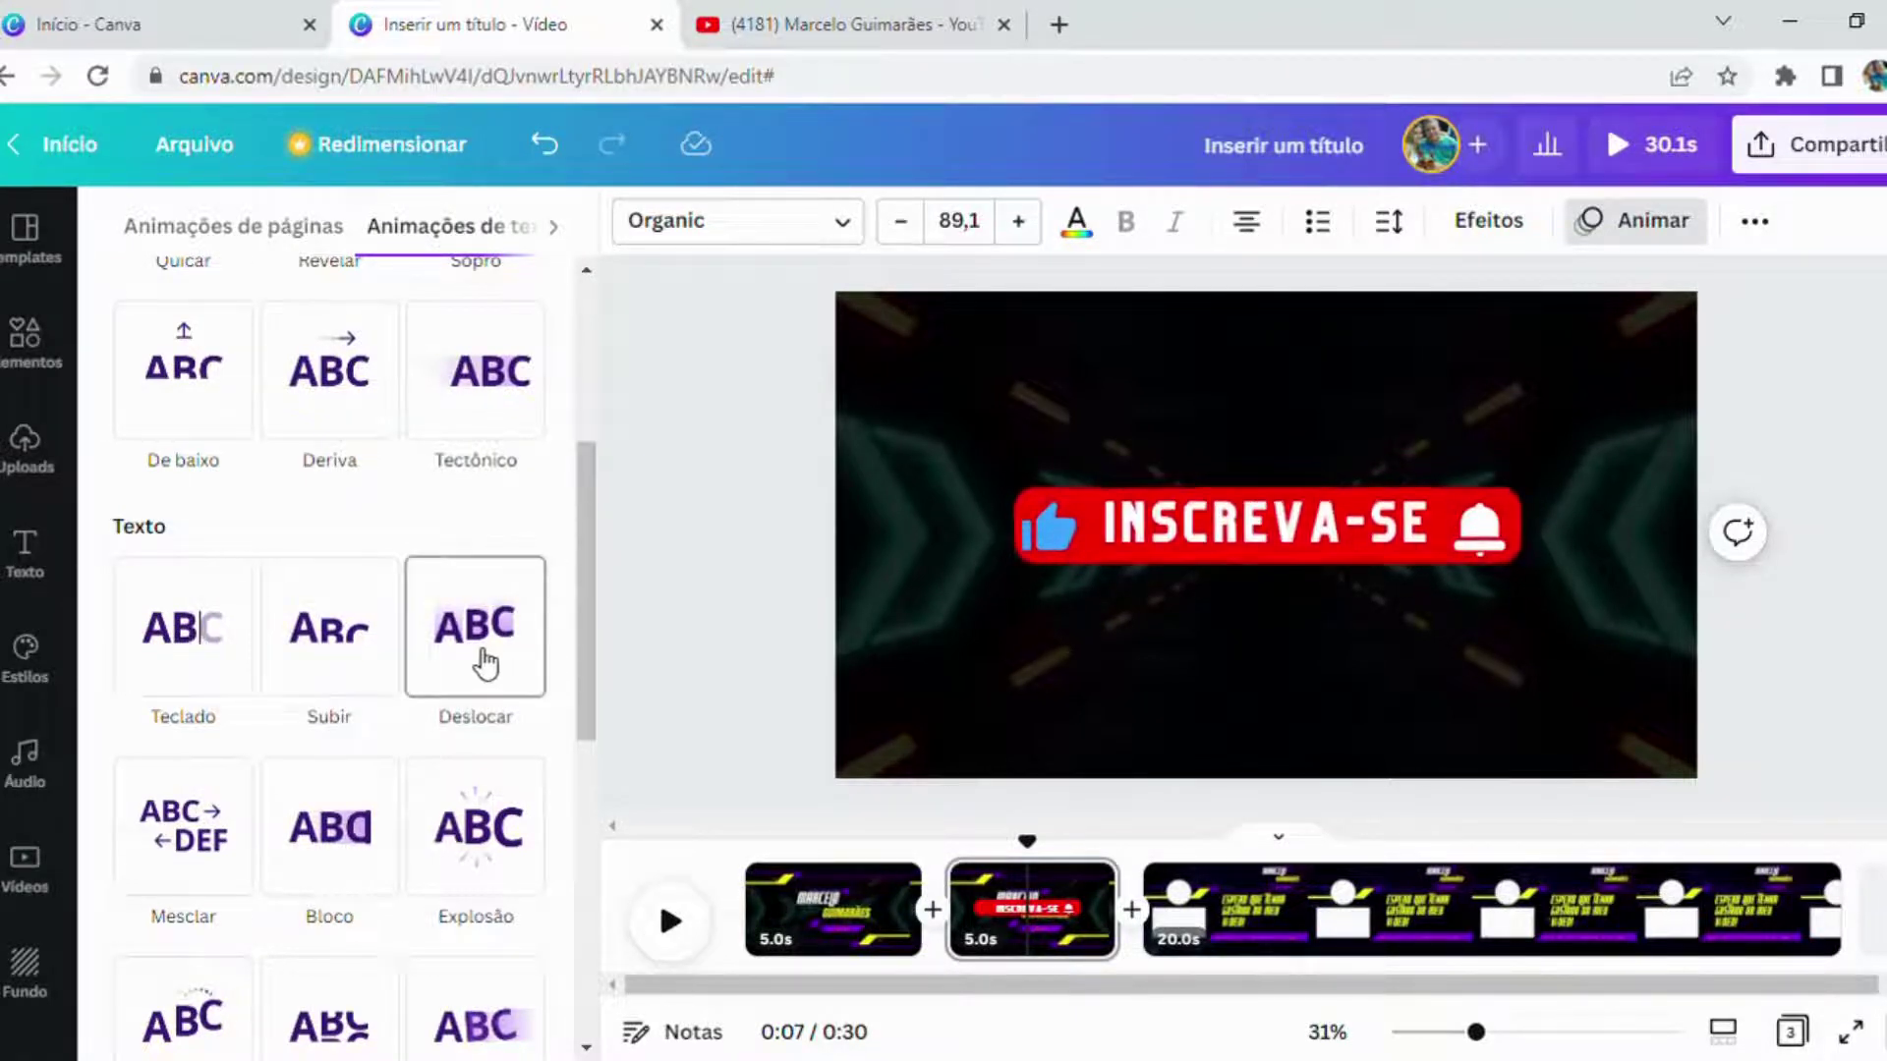
left_click(481, 835)
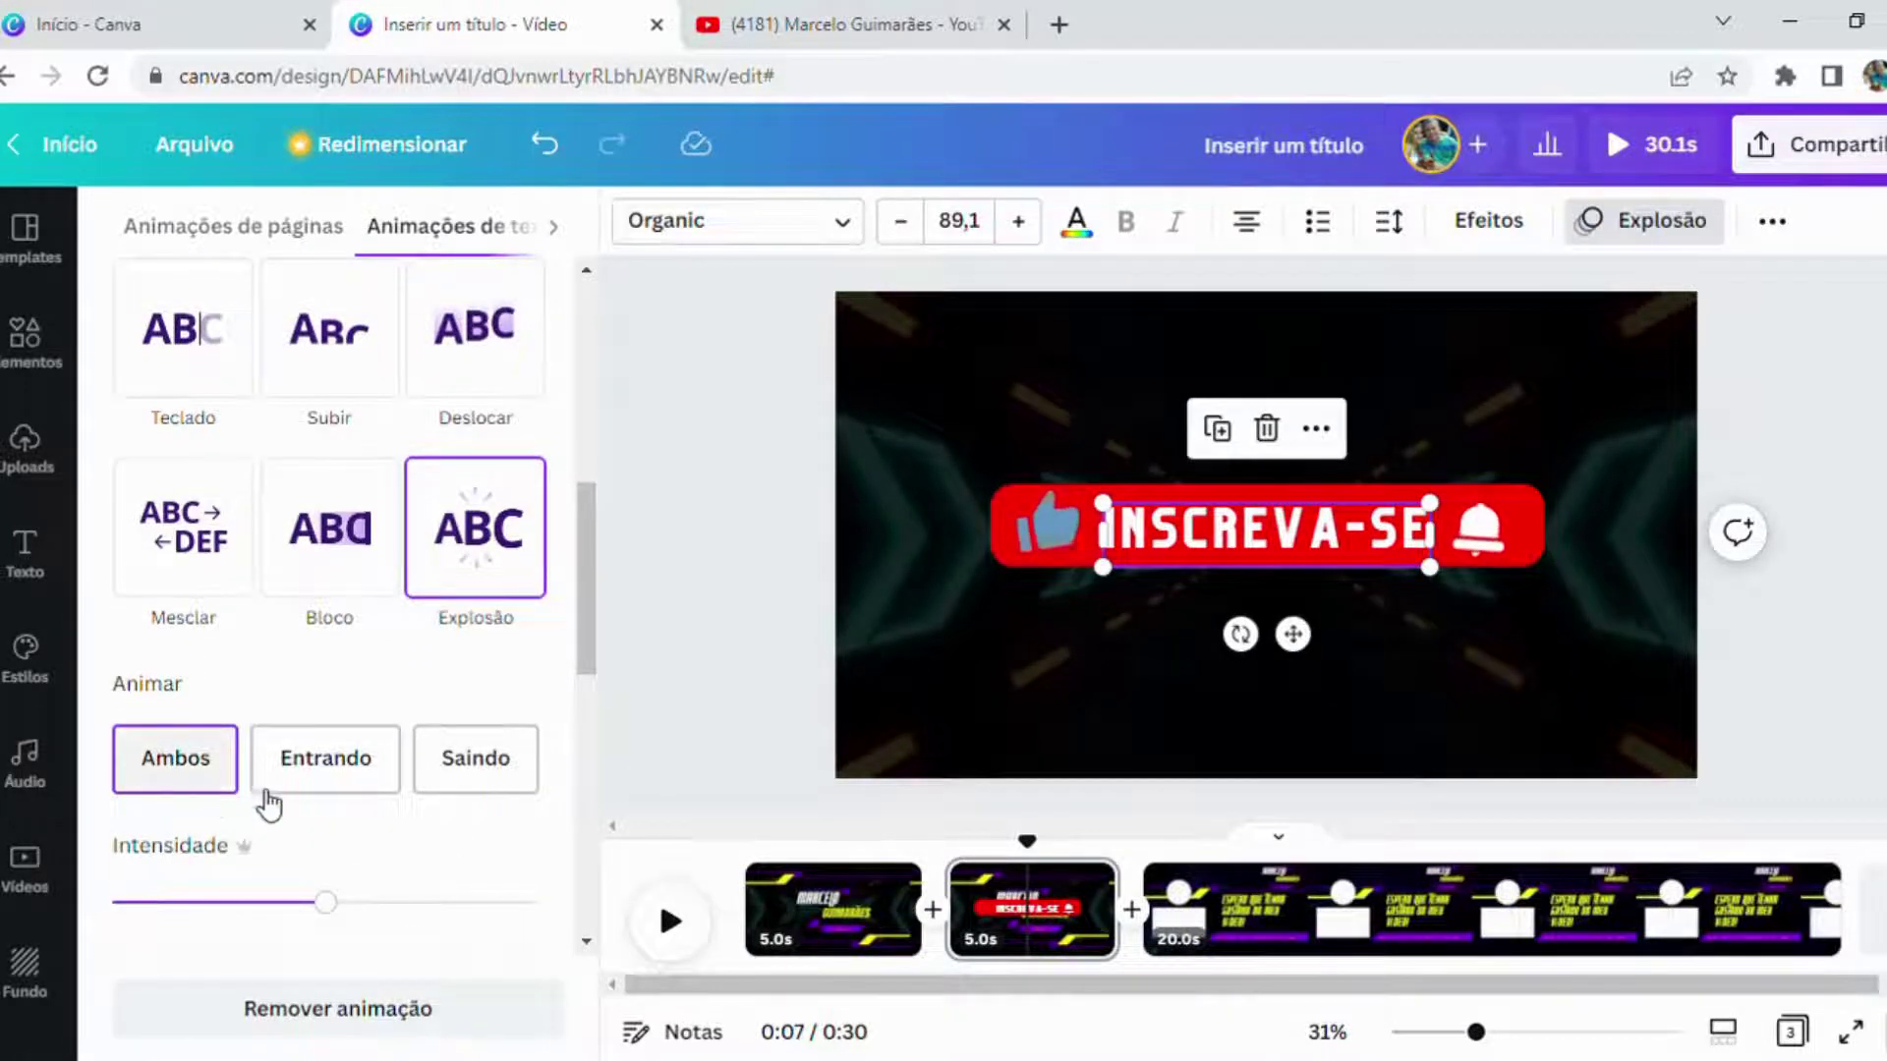
left_click(322, 776)
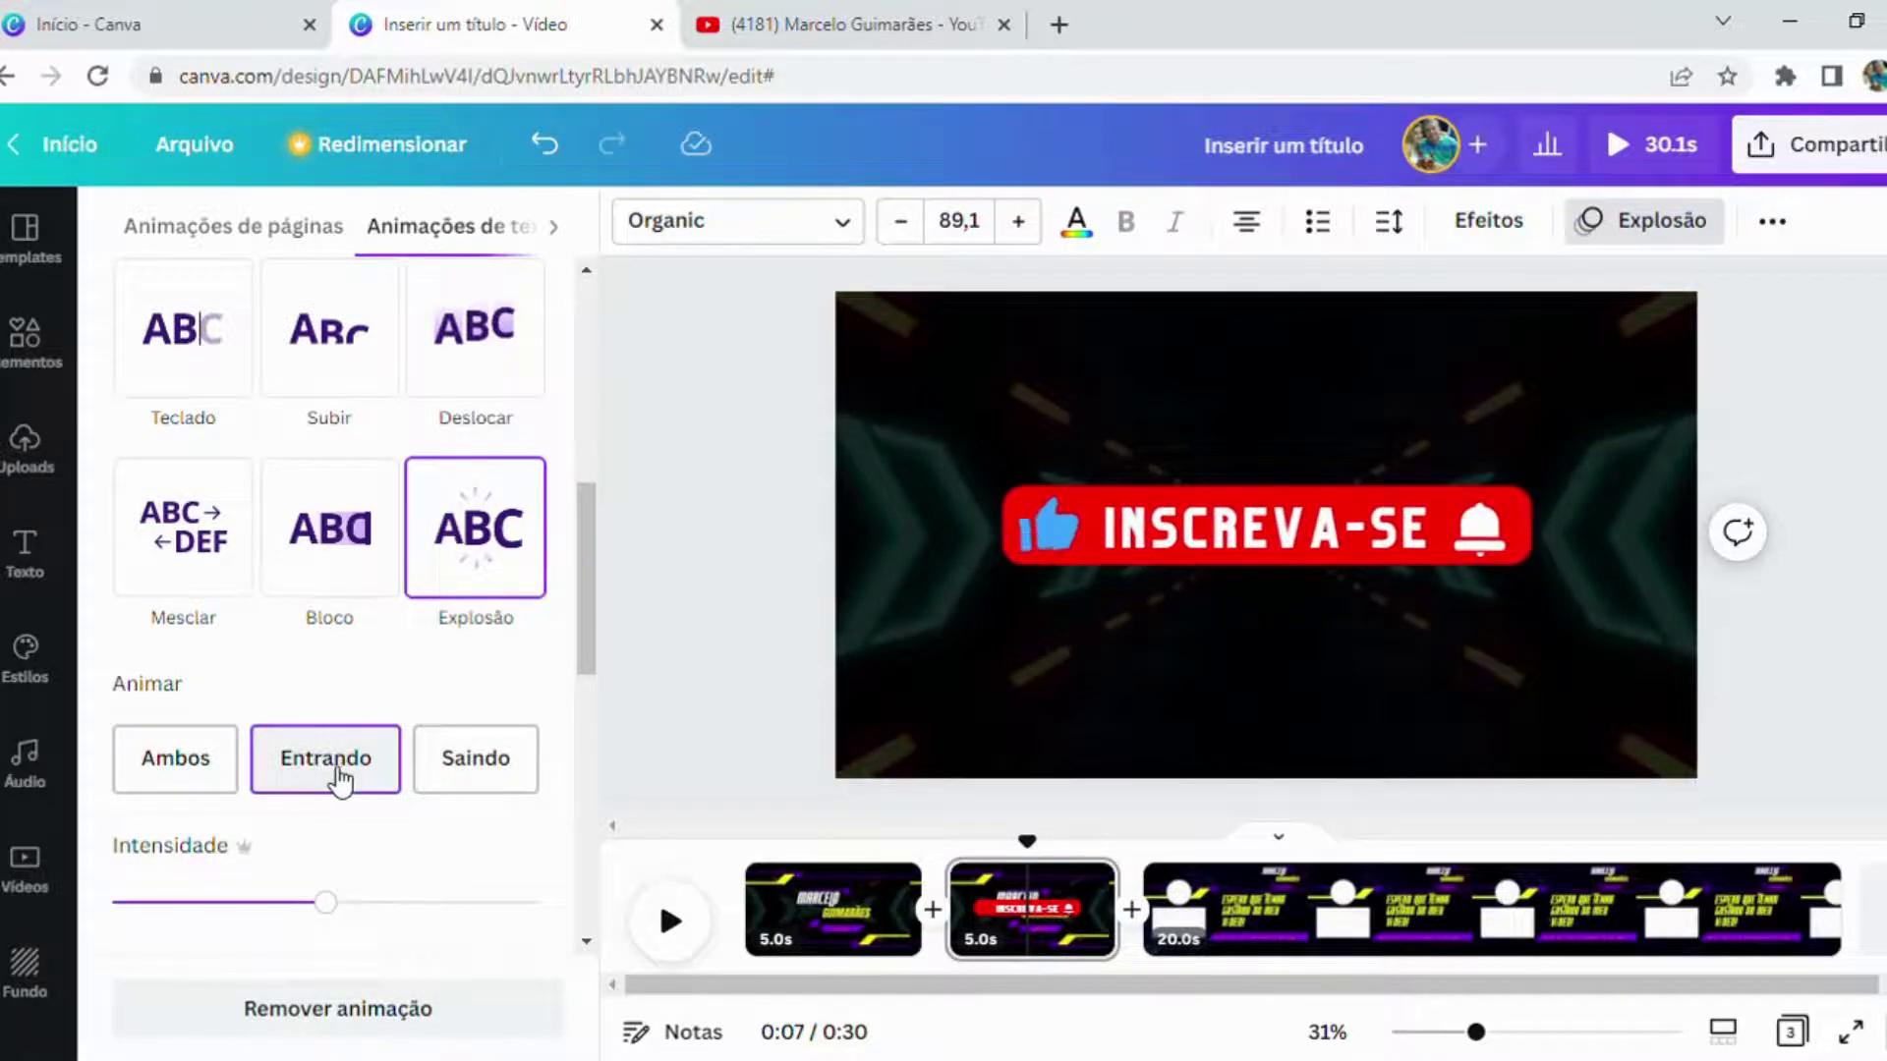
left_click(464, 776)
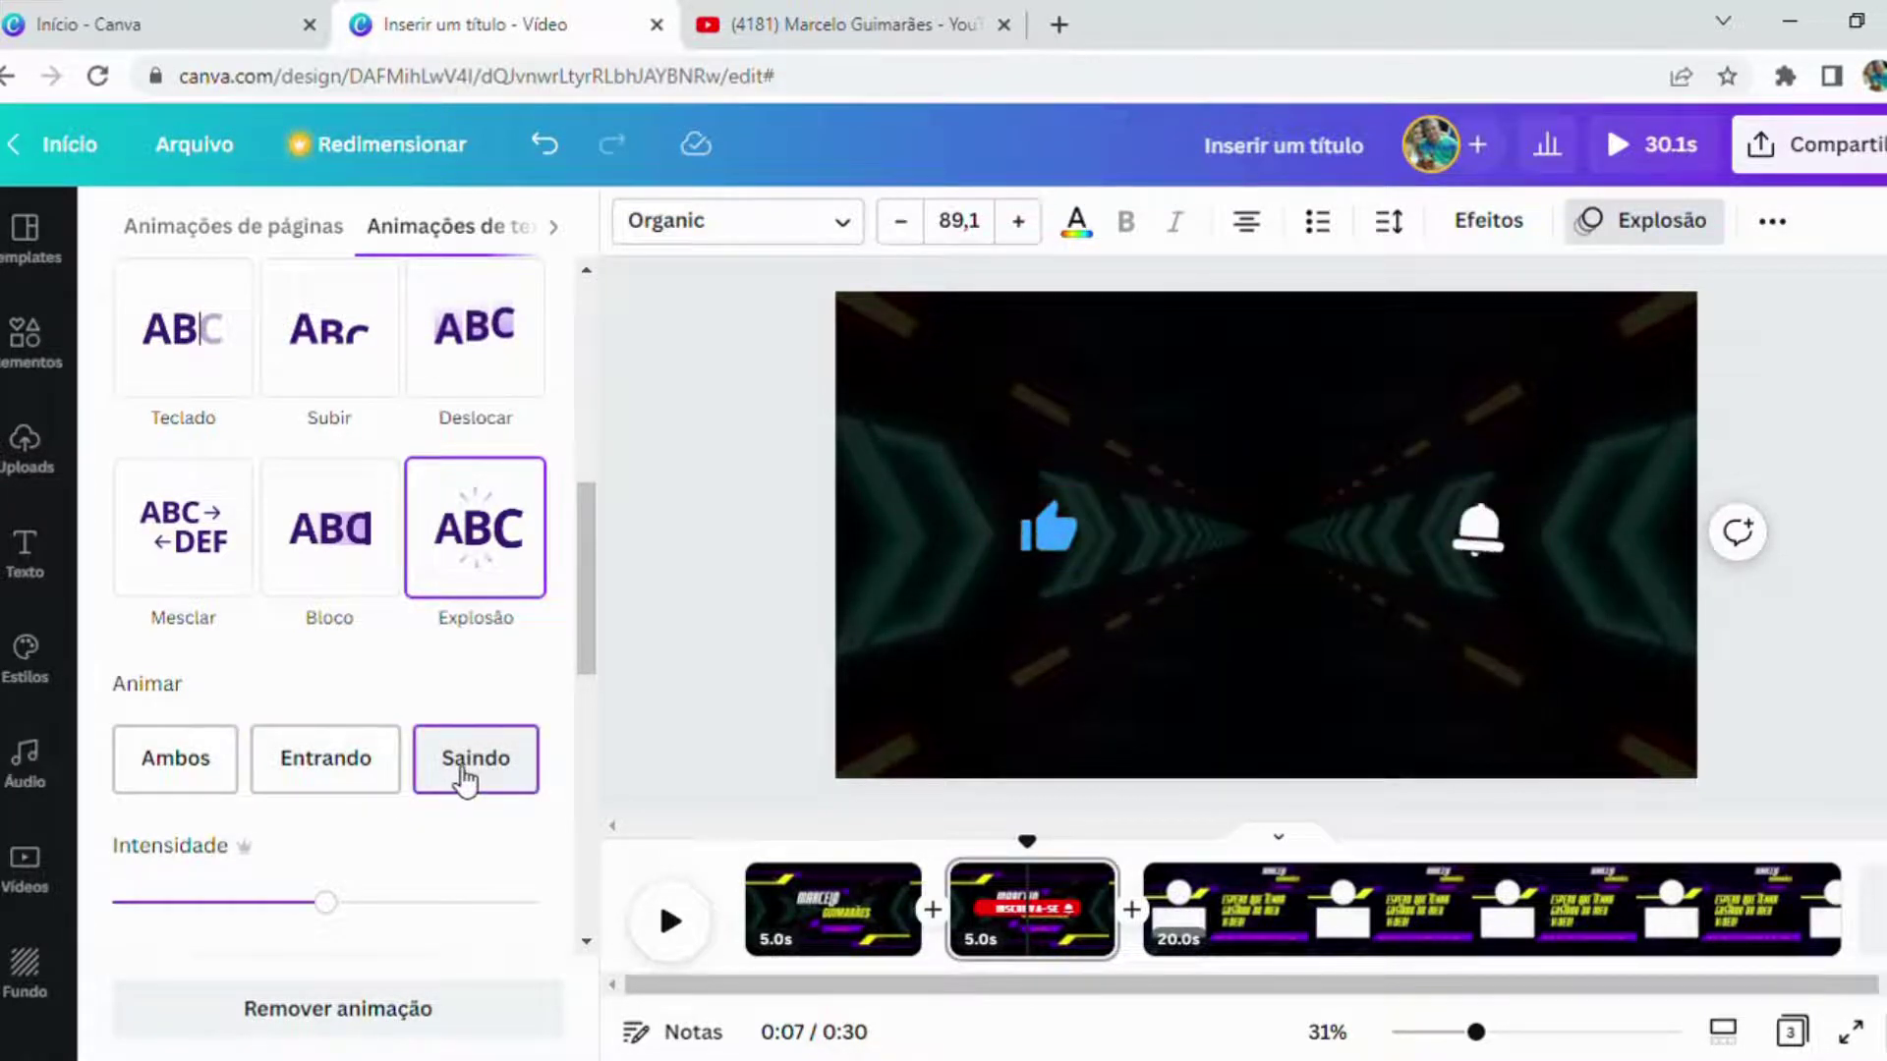
left_click(379, 777)
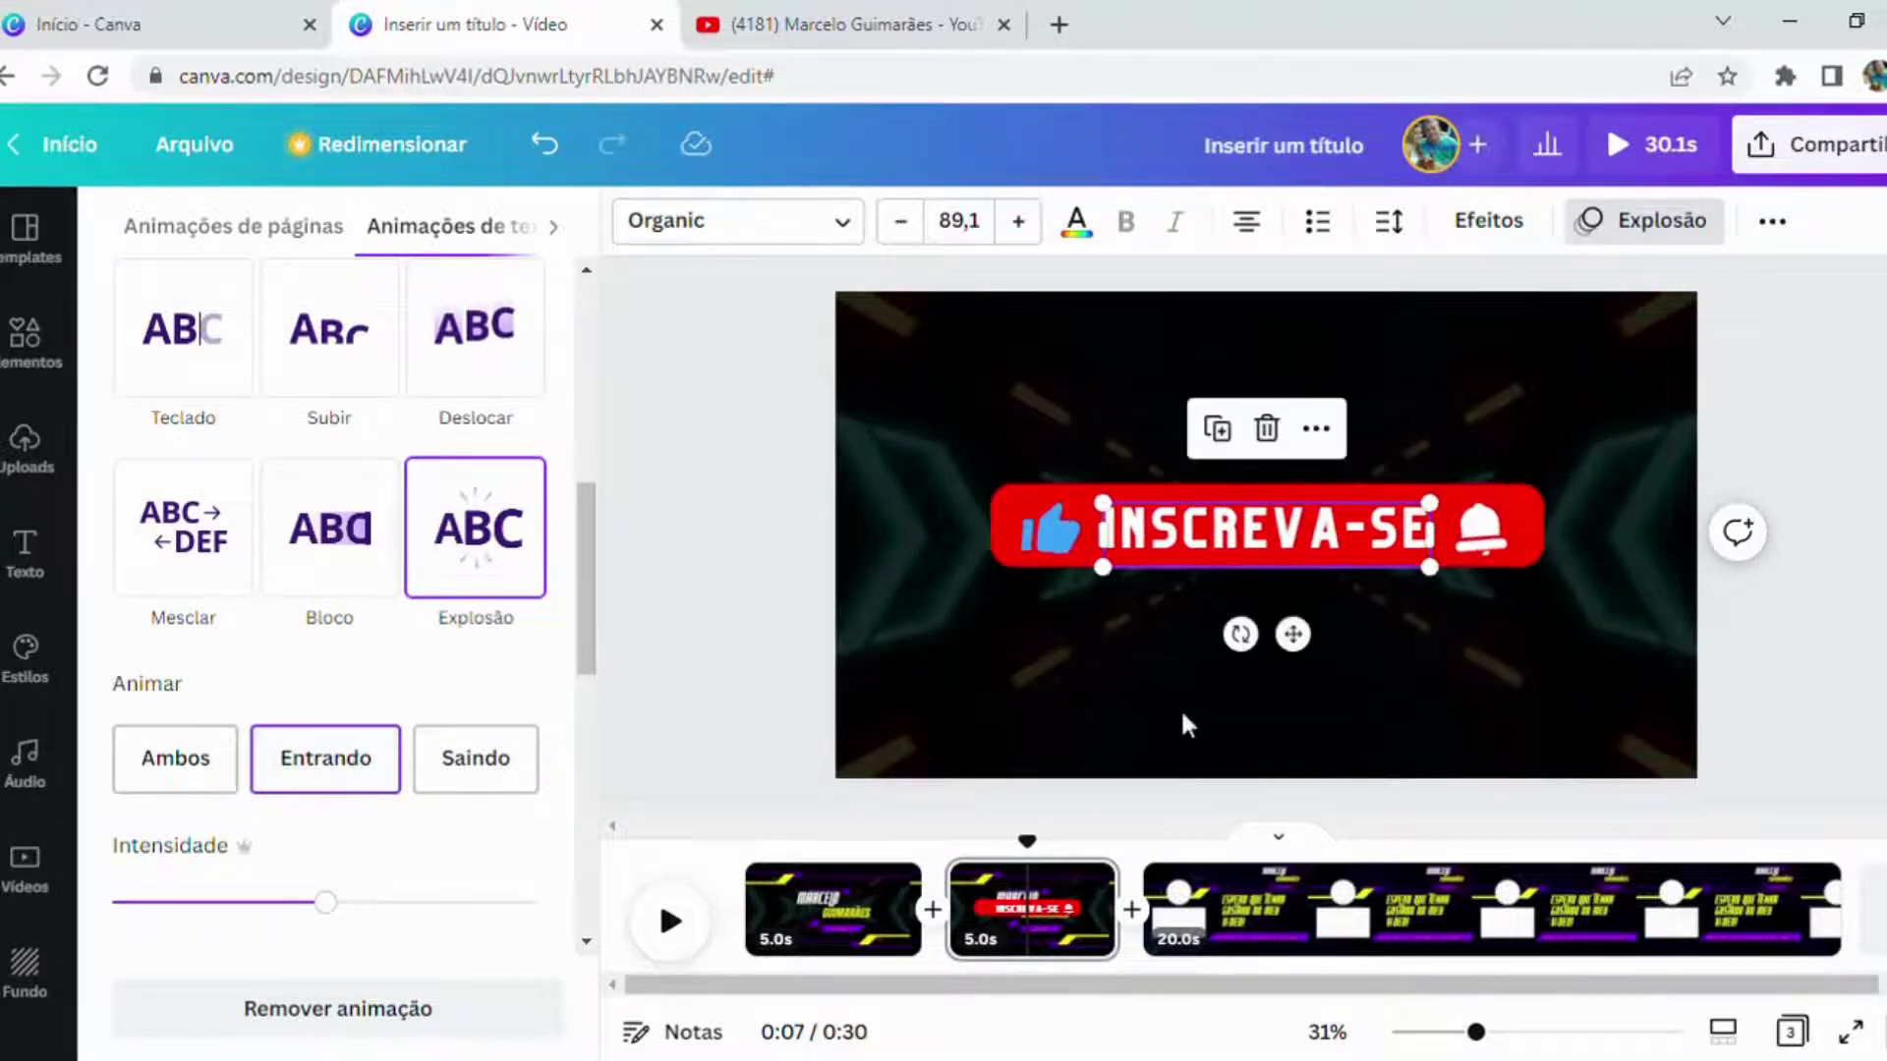
Step: Group the red banner, the INSCREVA-SE text, the blue thumbs-up and the white bell
left_click(1087, 669)
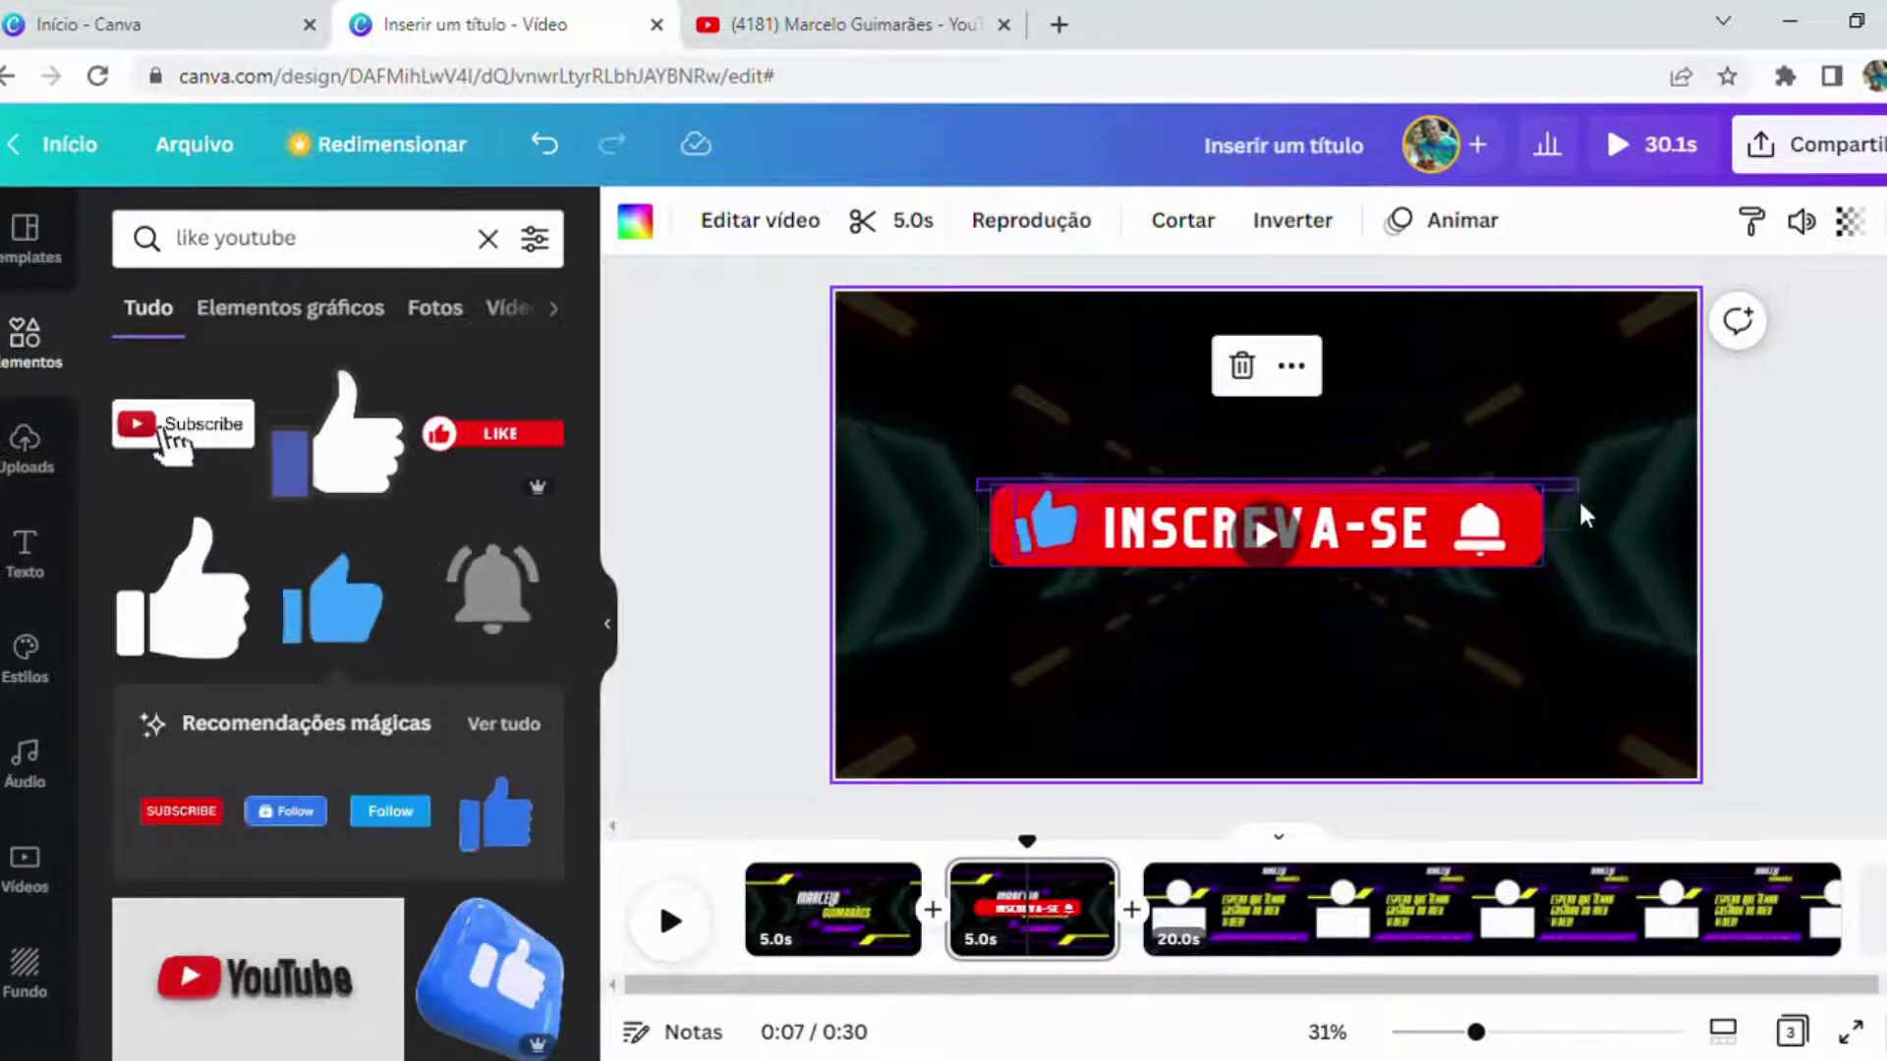
left_click(1566, 583)
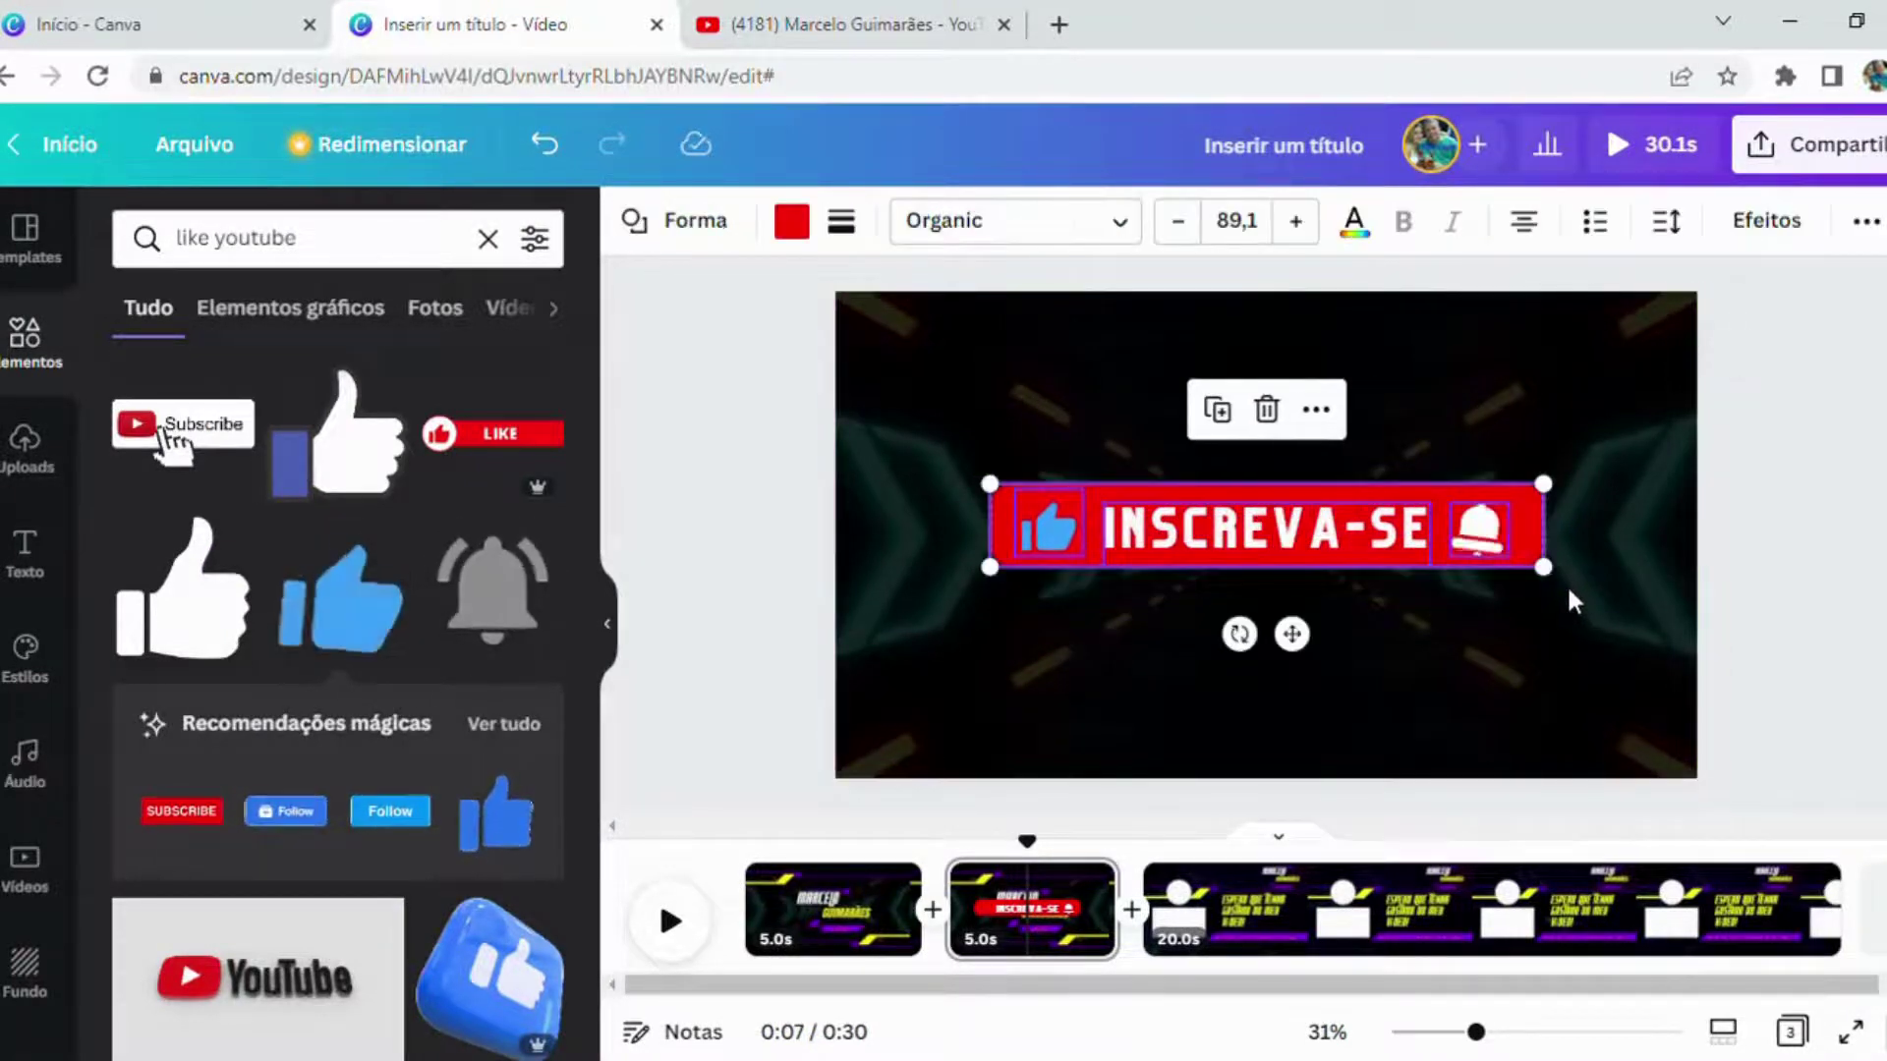
left_click(1870, 228)
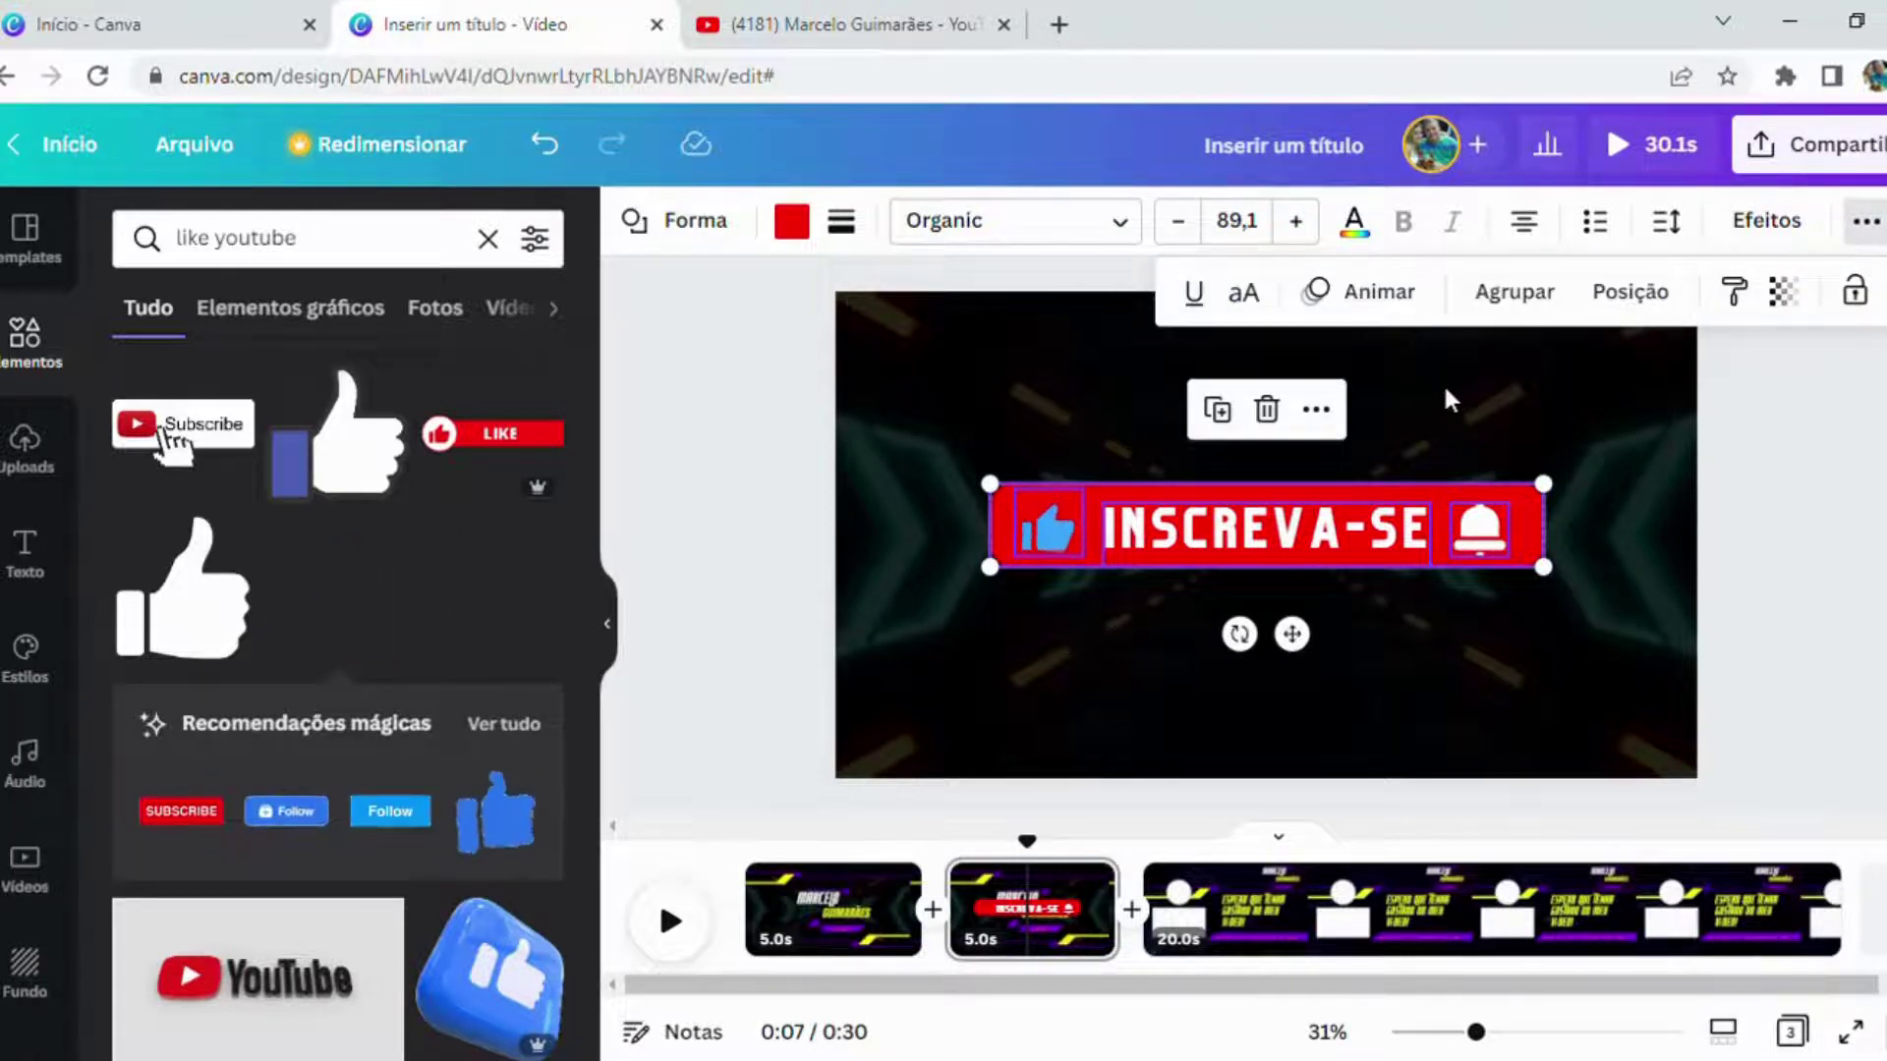
left_click(1534, 306)
left_click(986, 421)
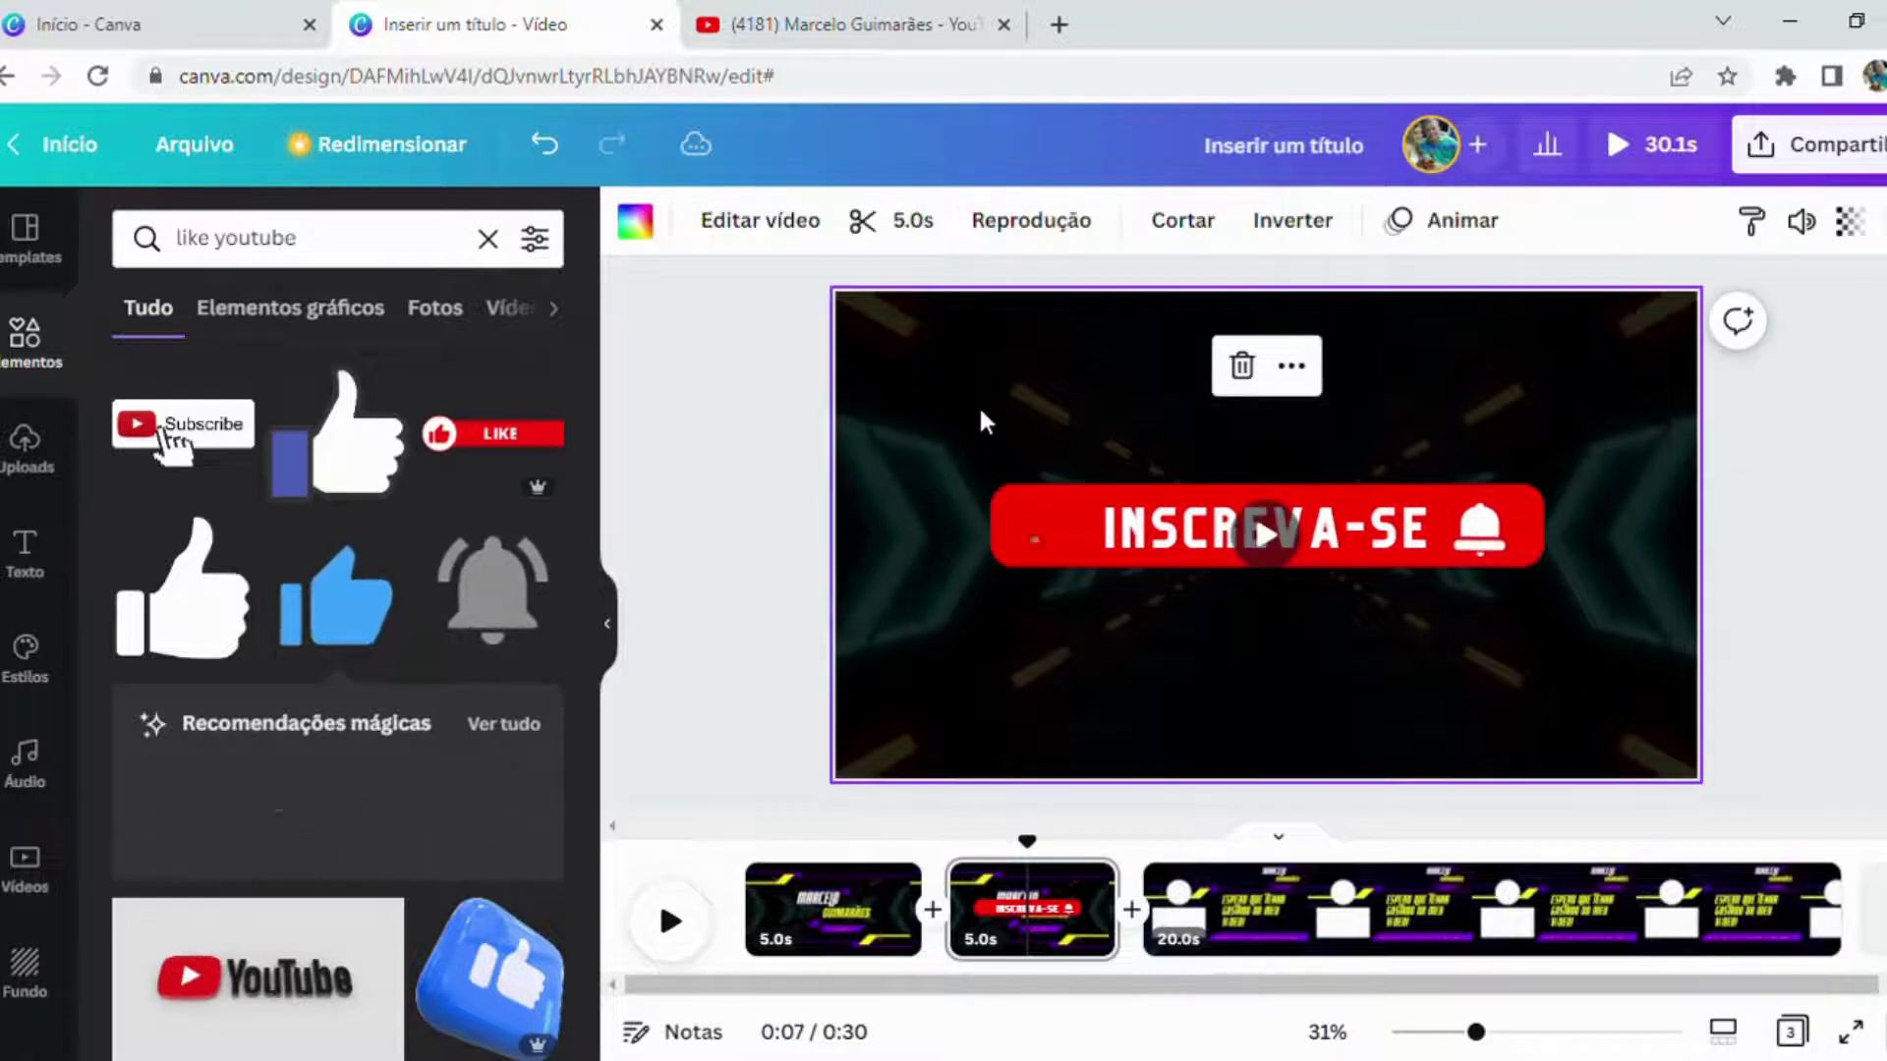
Step: Shrink the grouped INSCREVA-SE banner to roughly half its size and place it near the page's lower edge, centred horizontally
left_click_drag(1261, 538, 1097, 712)
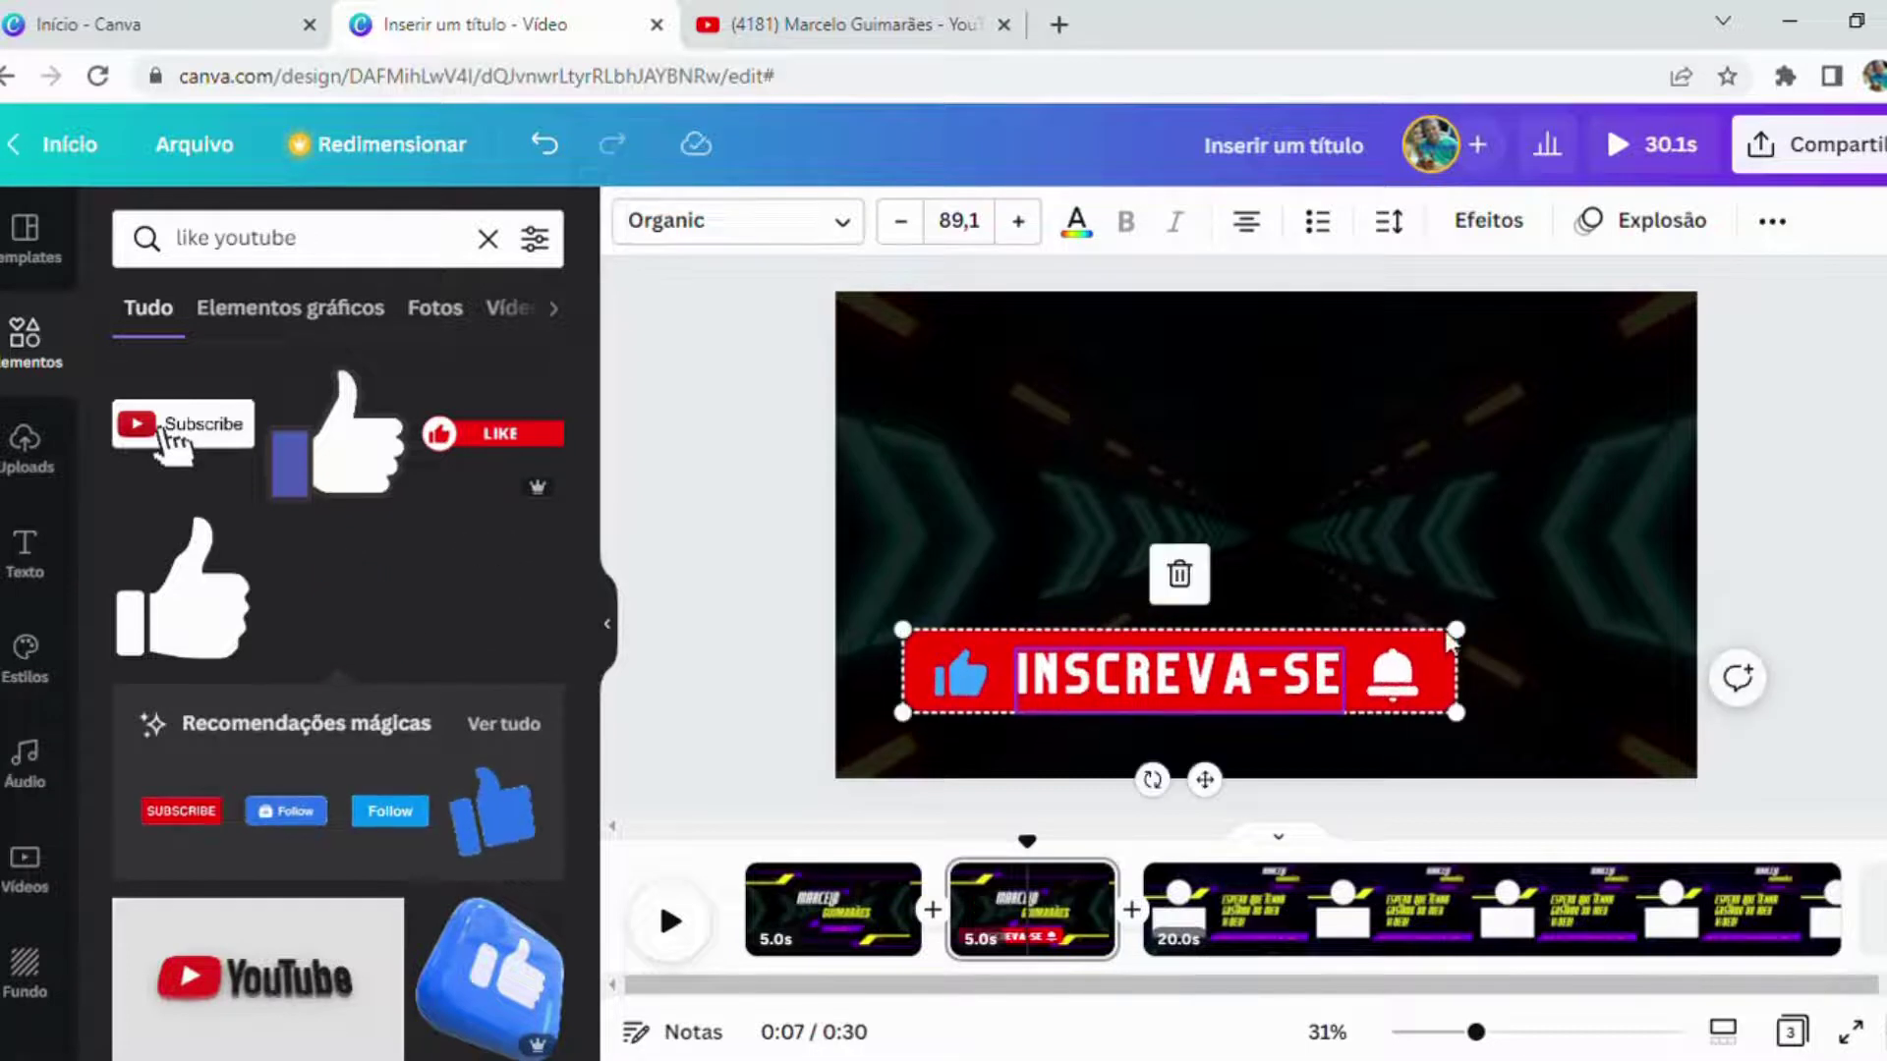
left_click_drag(1477, 644, 1184, 691)
left_click(925, 561)
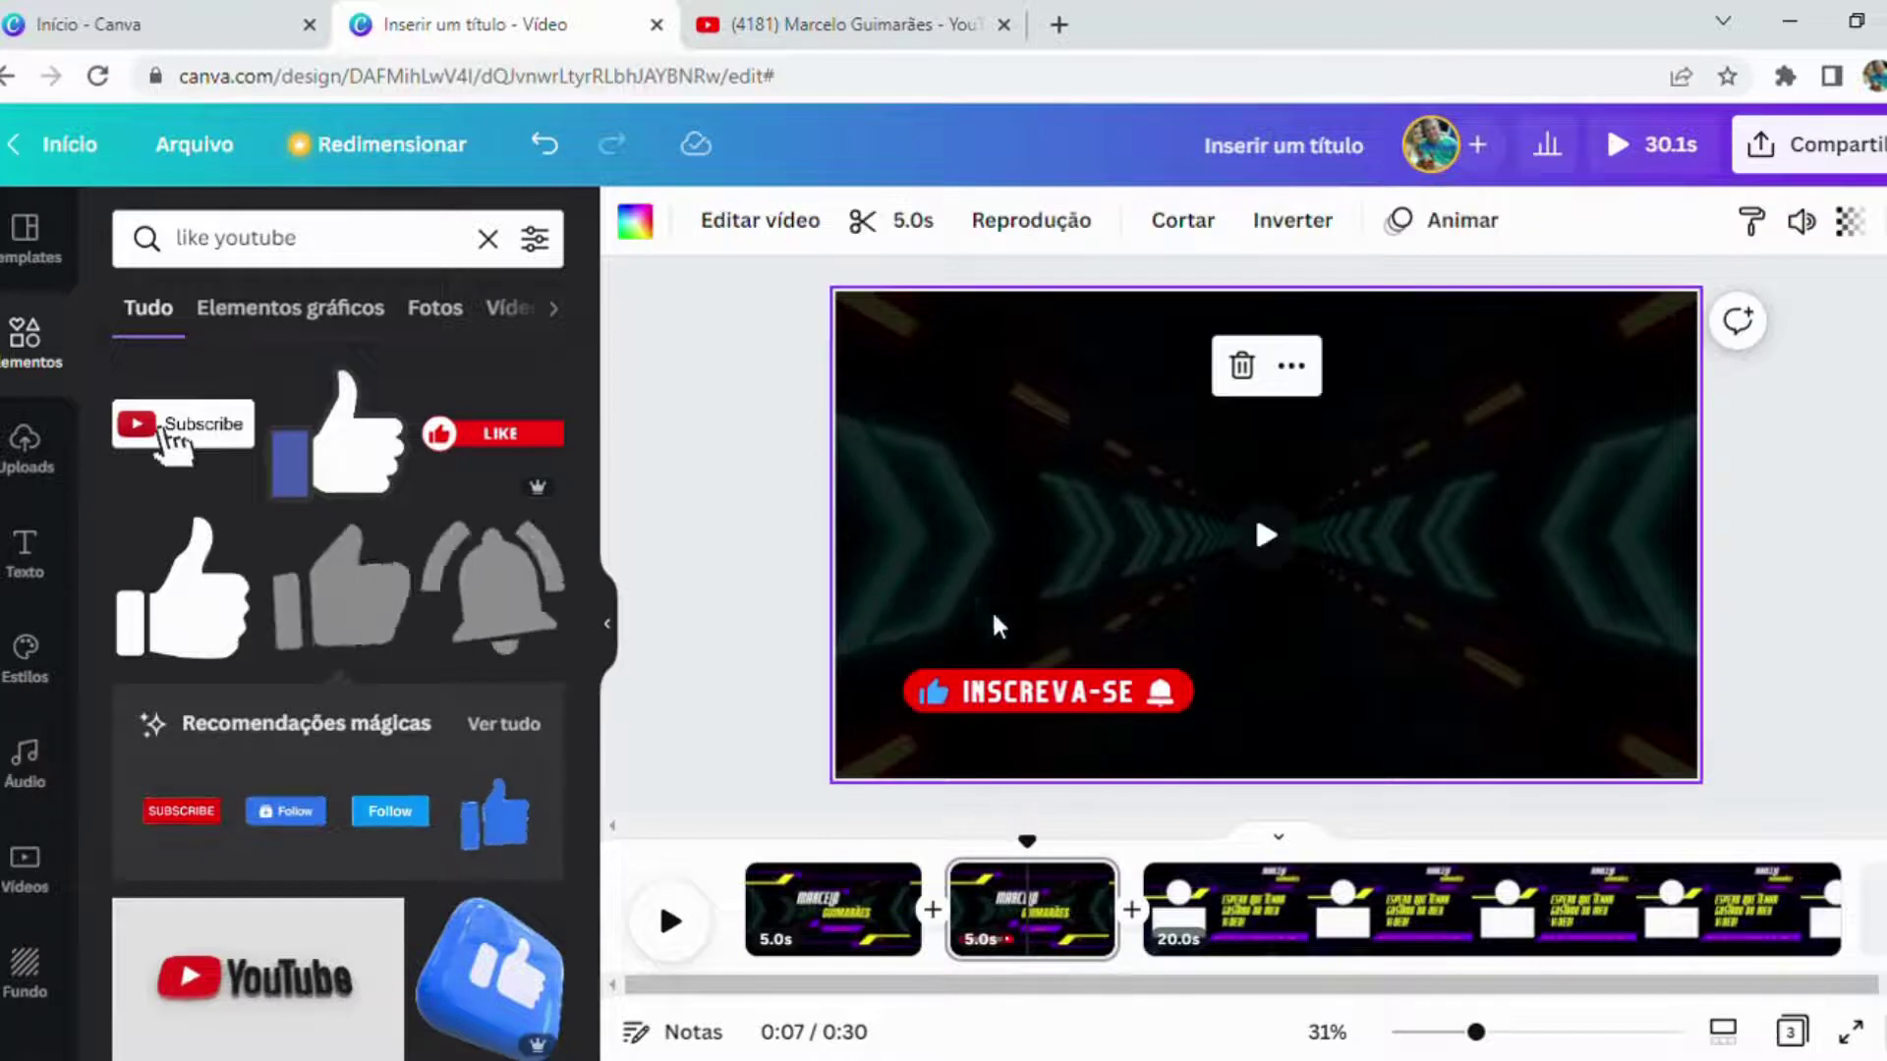
left_click_drag(1048, 690, 1277, 738)
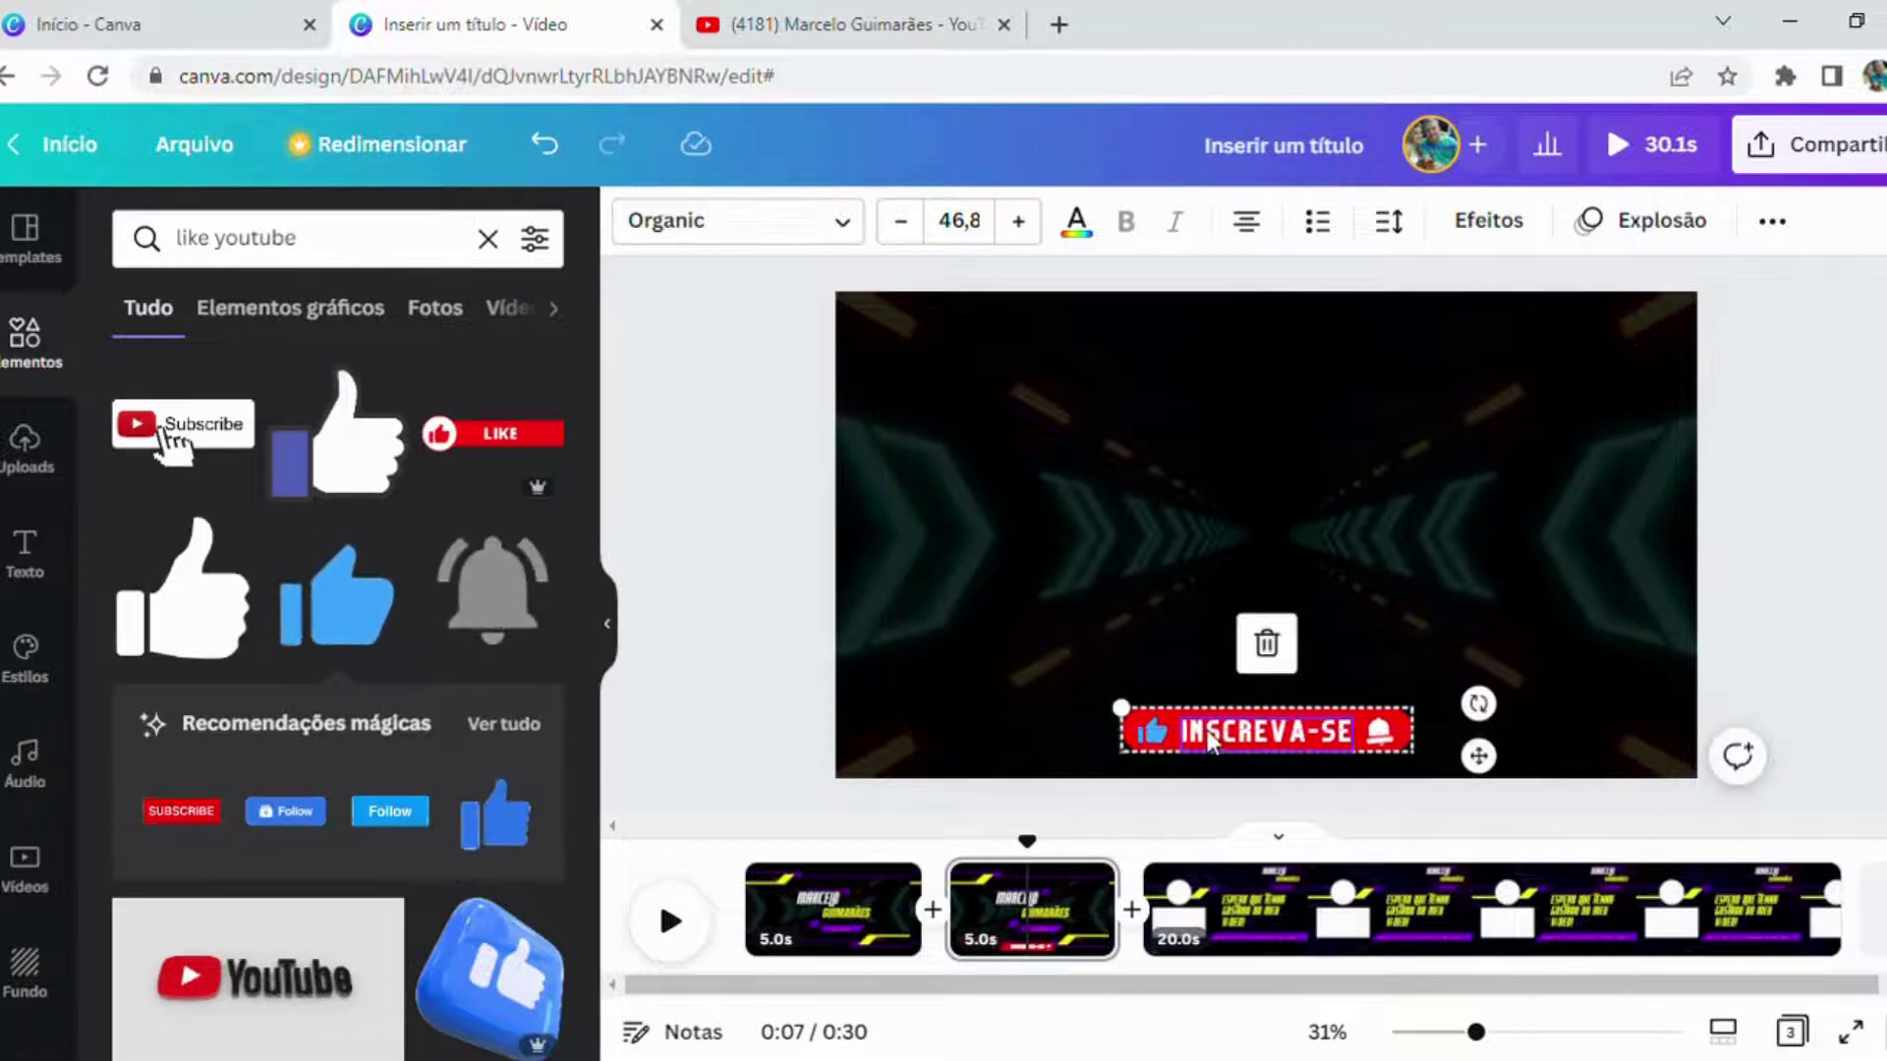
left_click(727, 633)
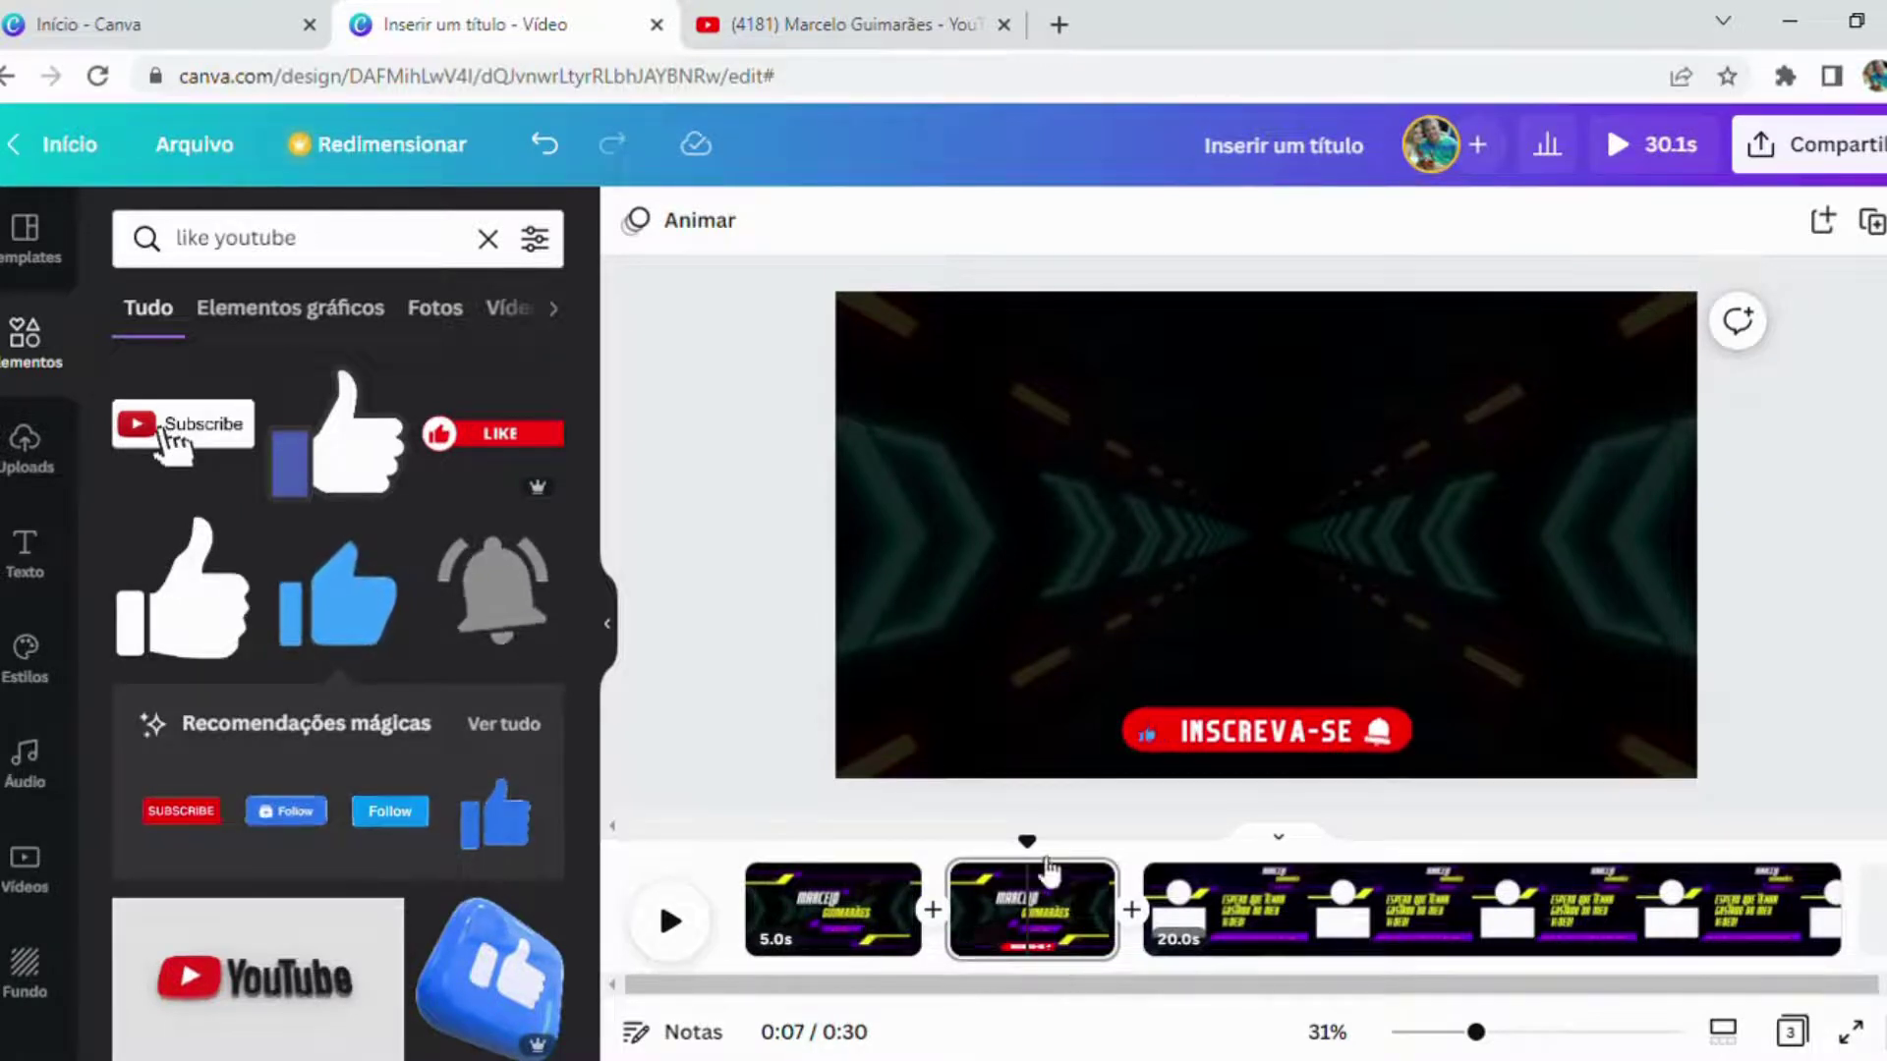
Step: Play the video from its beginning through to the end screen to check the banner and its animations
left_click(772, 880)
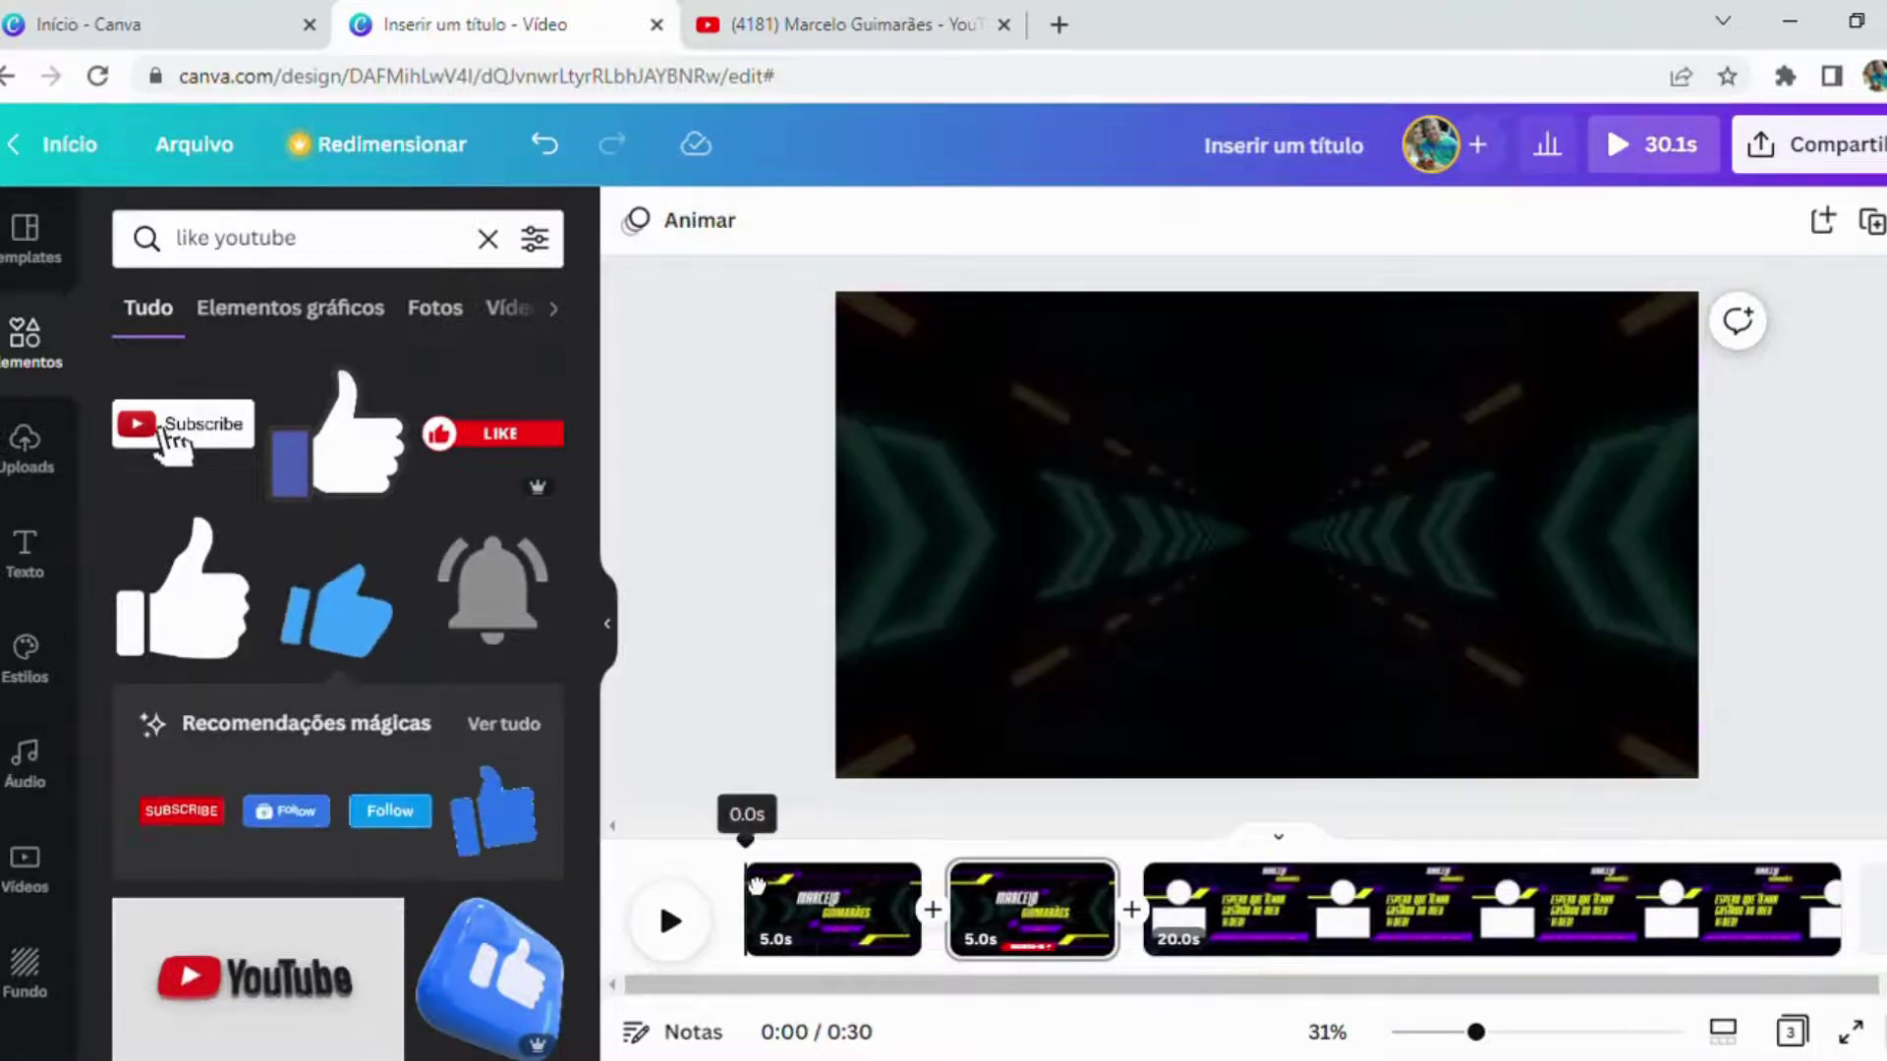
left_click(757, 887)
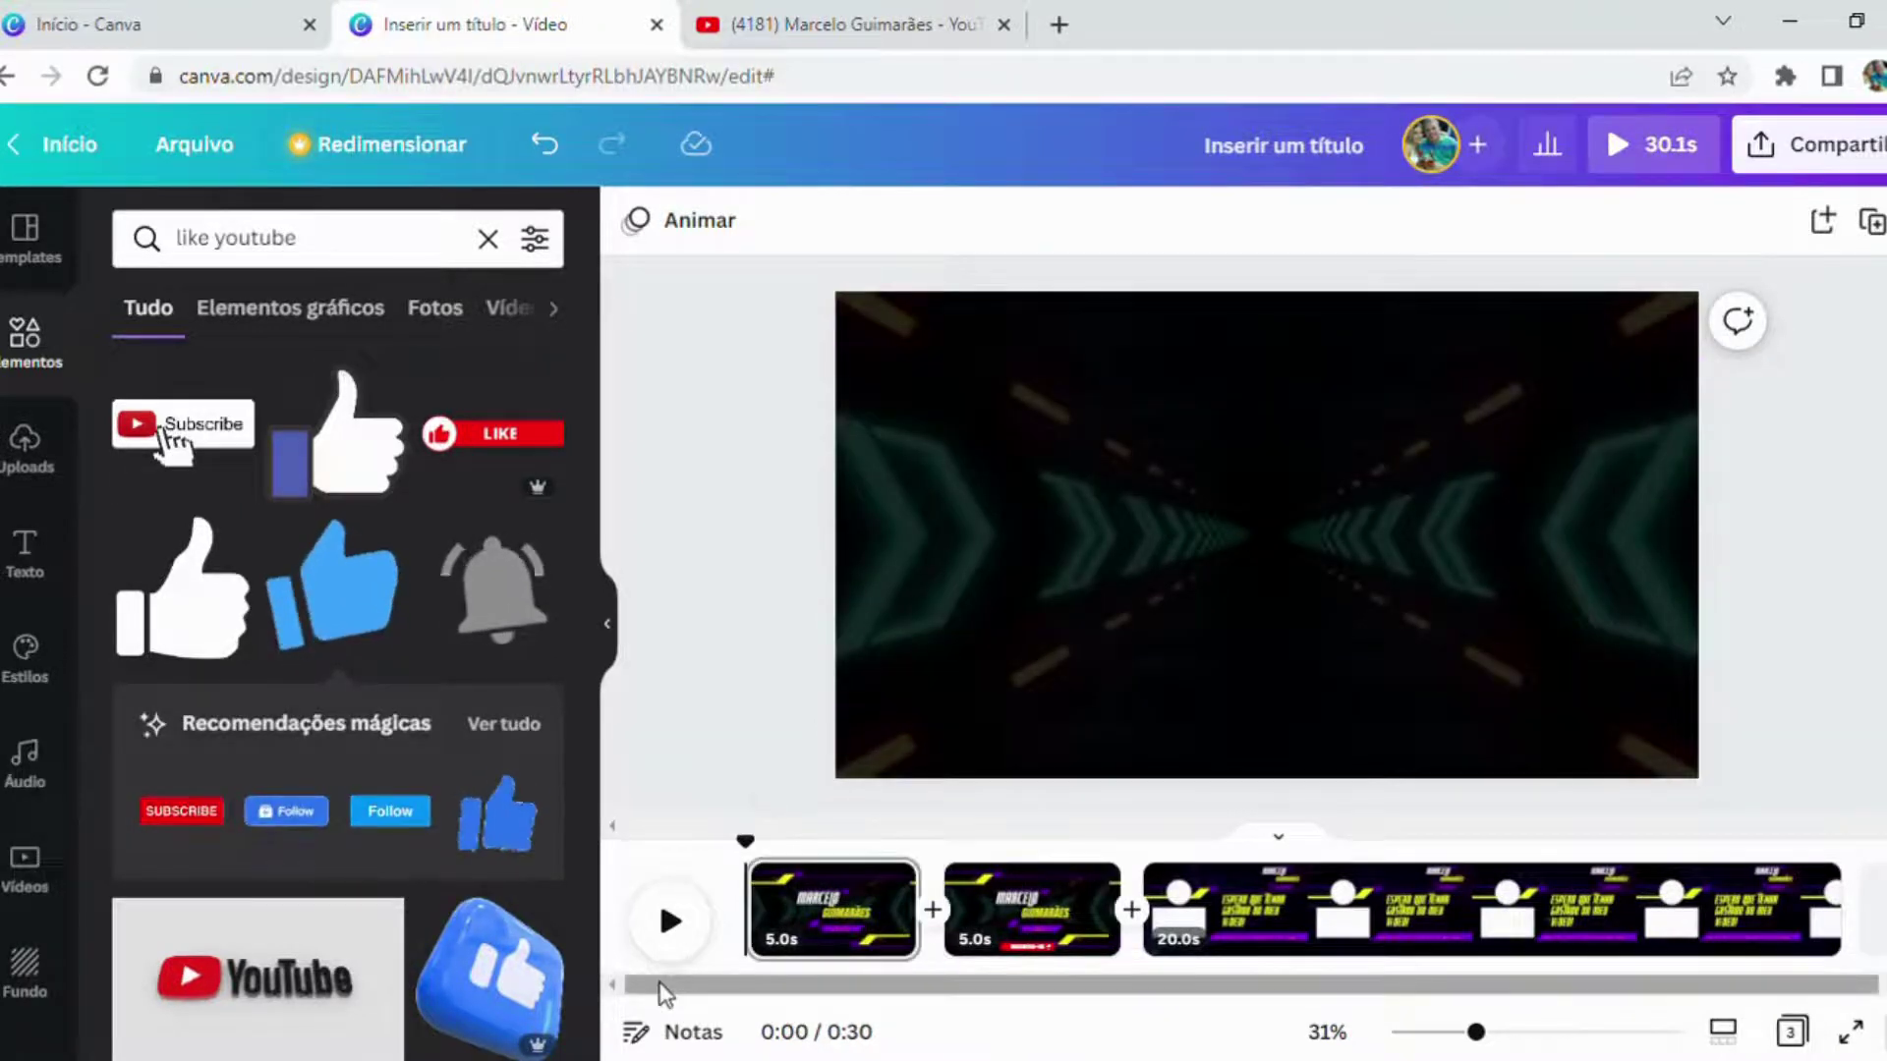
left_click(670, 929)
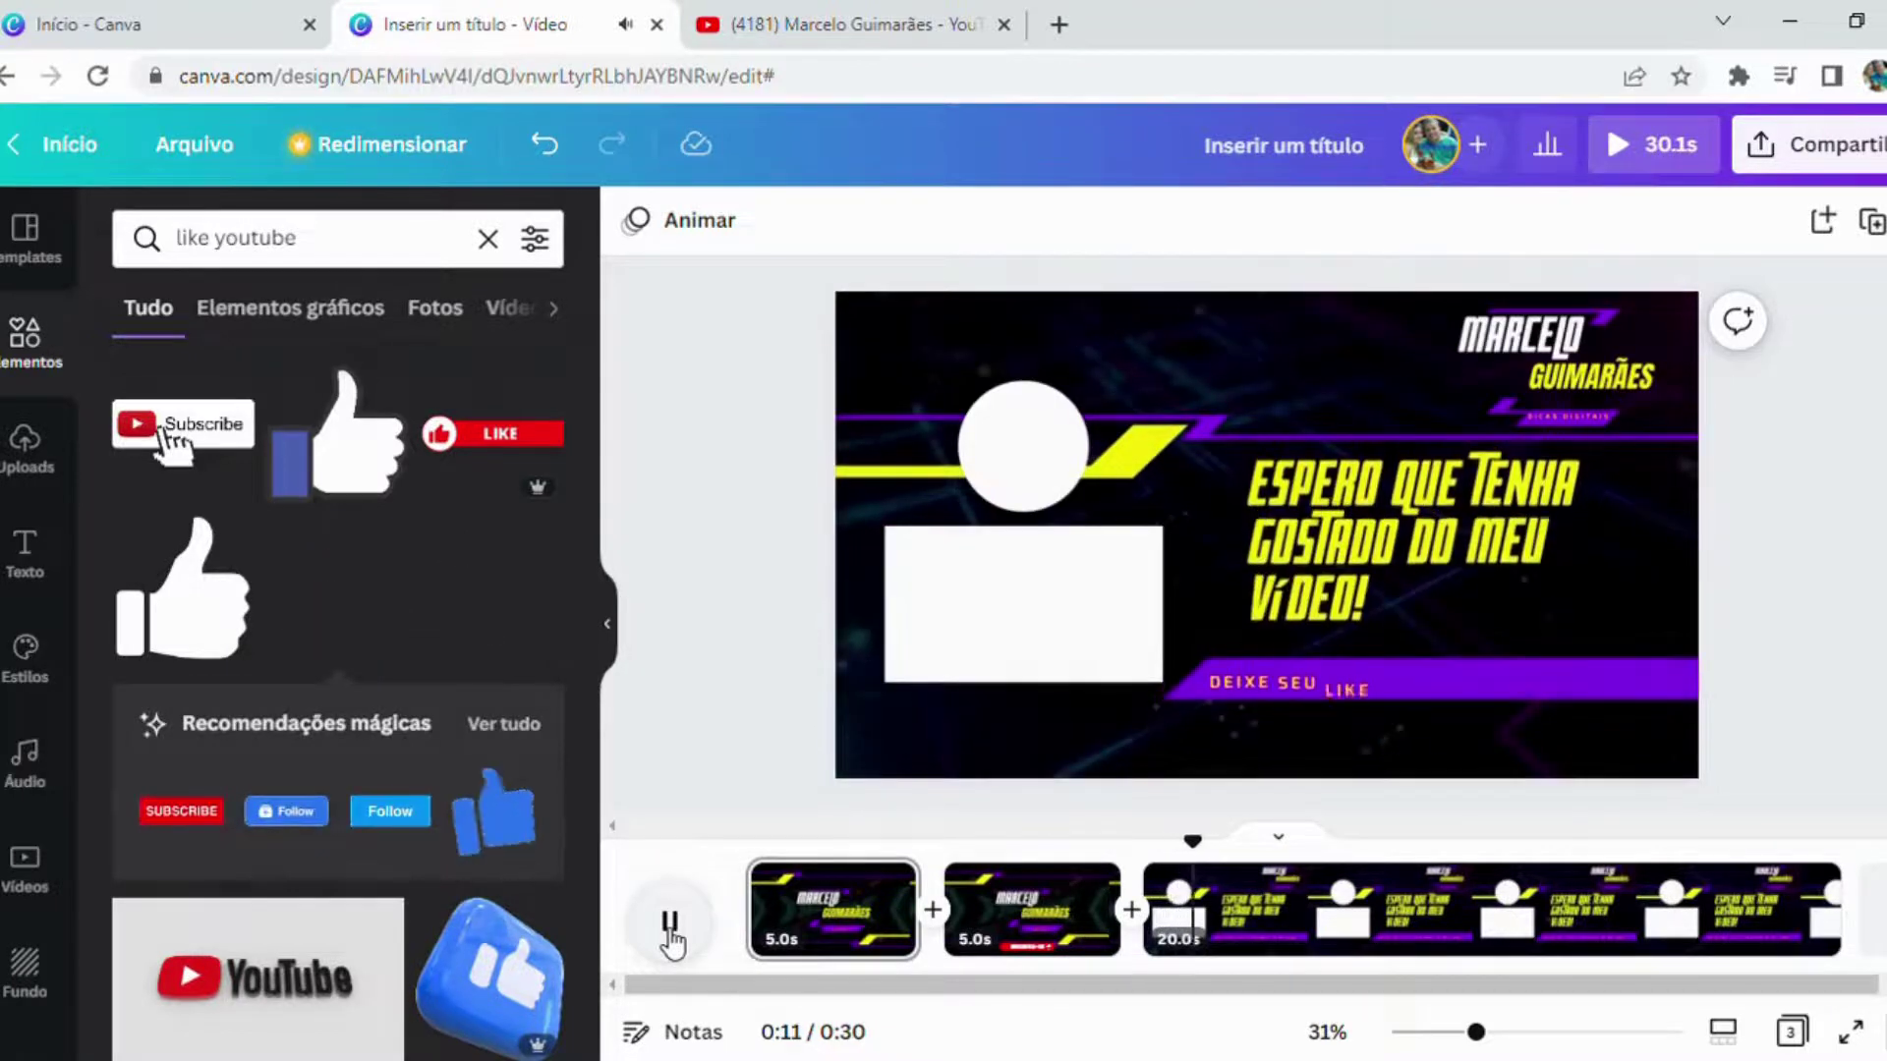
left_click(670, 926)
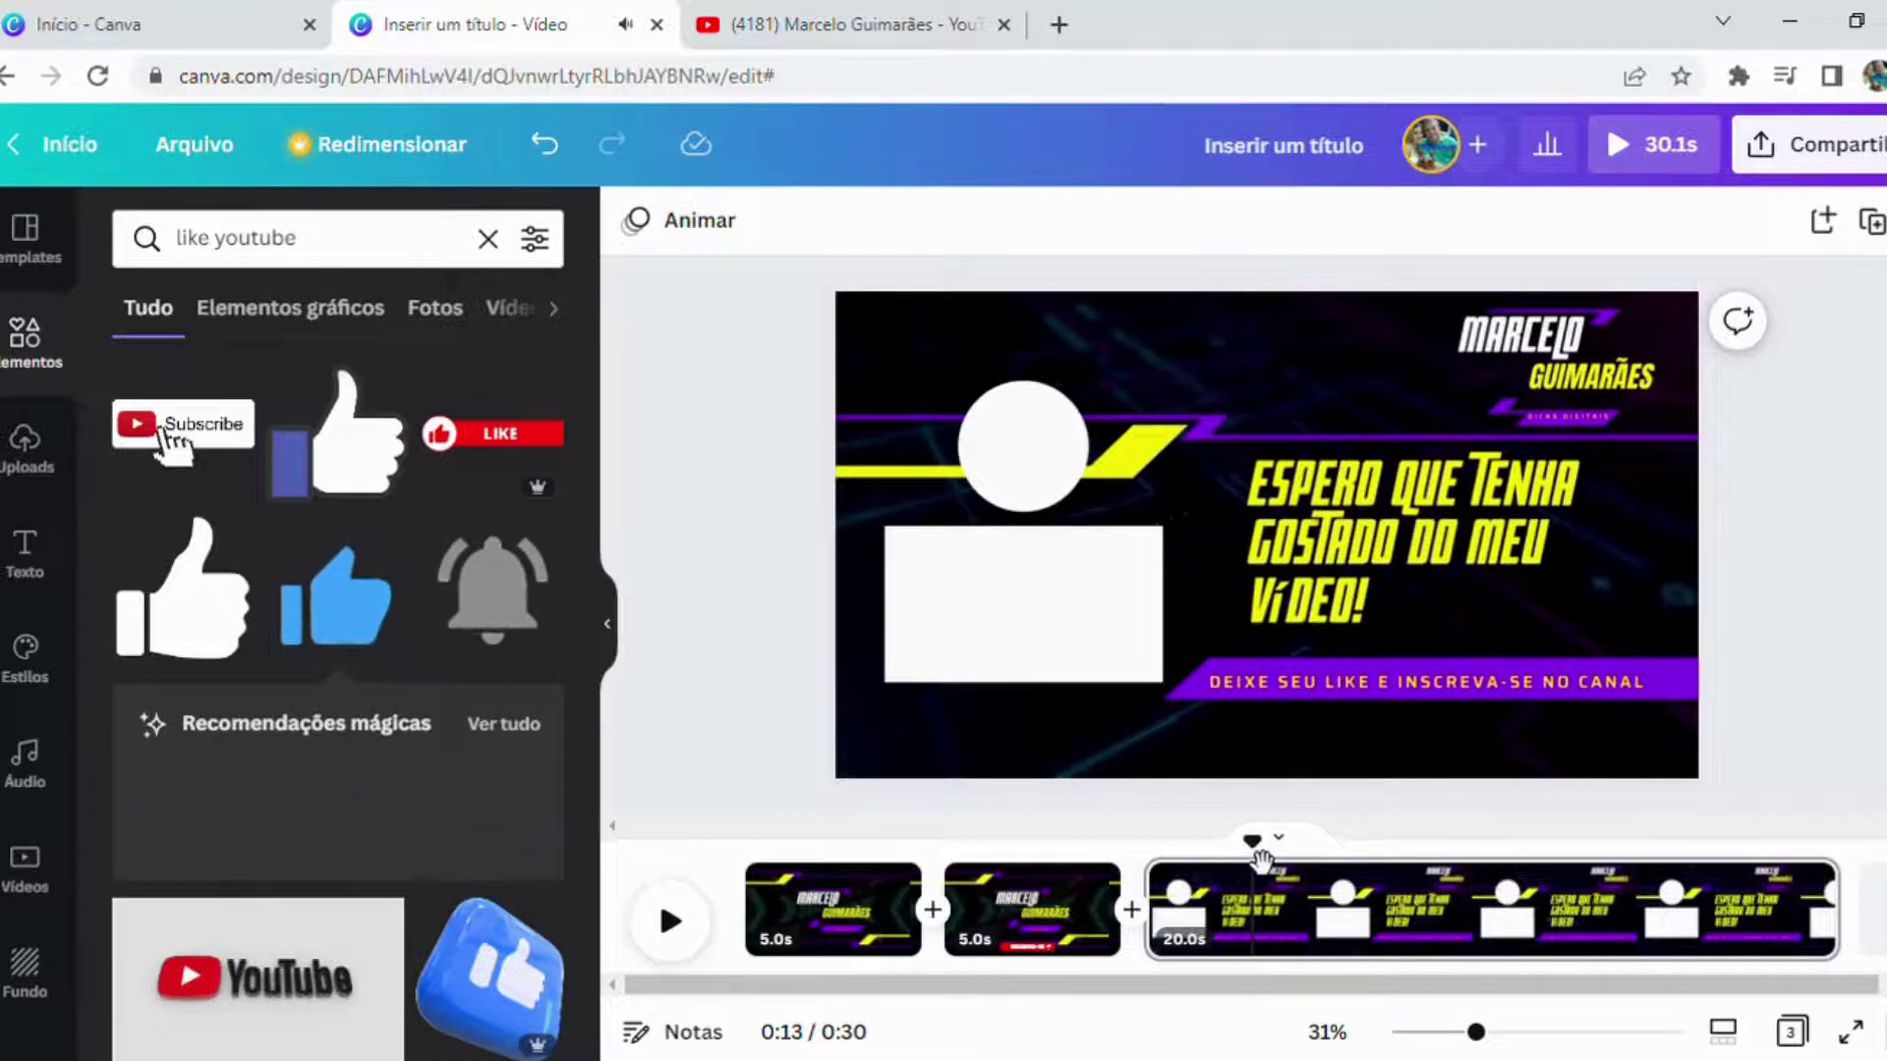
Step: Split the end-screen page at 23.2 s in the timeline
left_click_drag(1268, 867, 1611, 871)
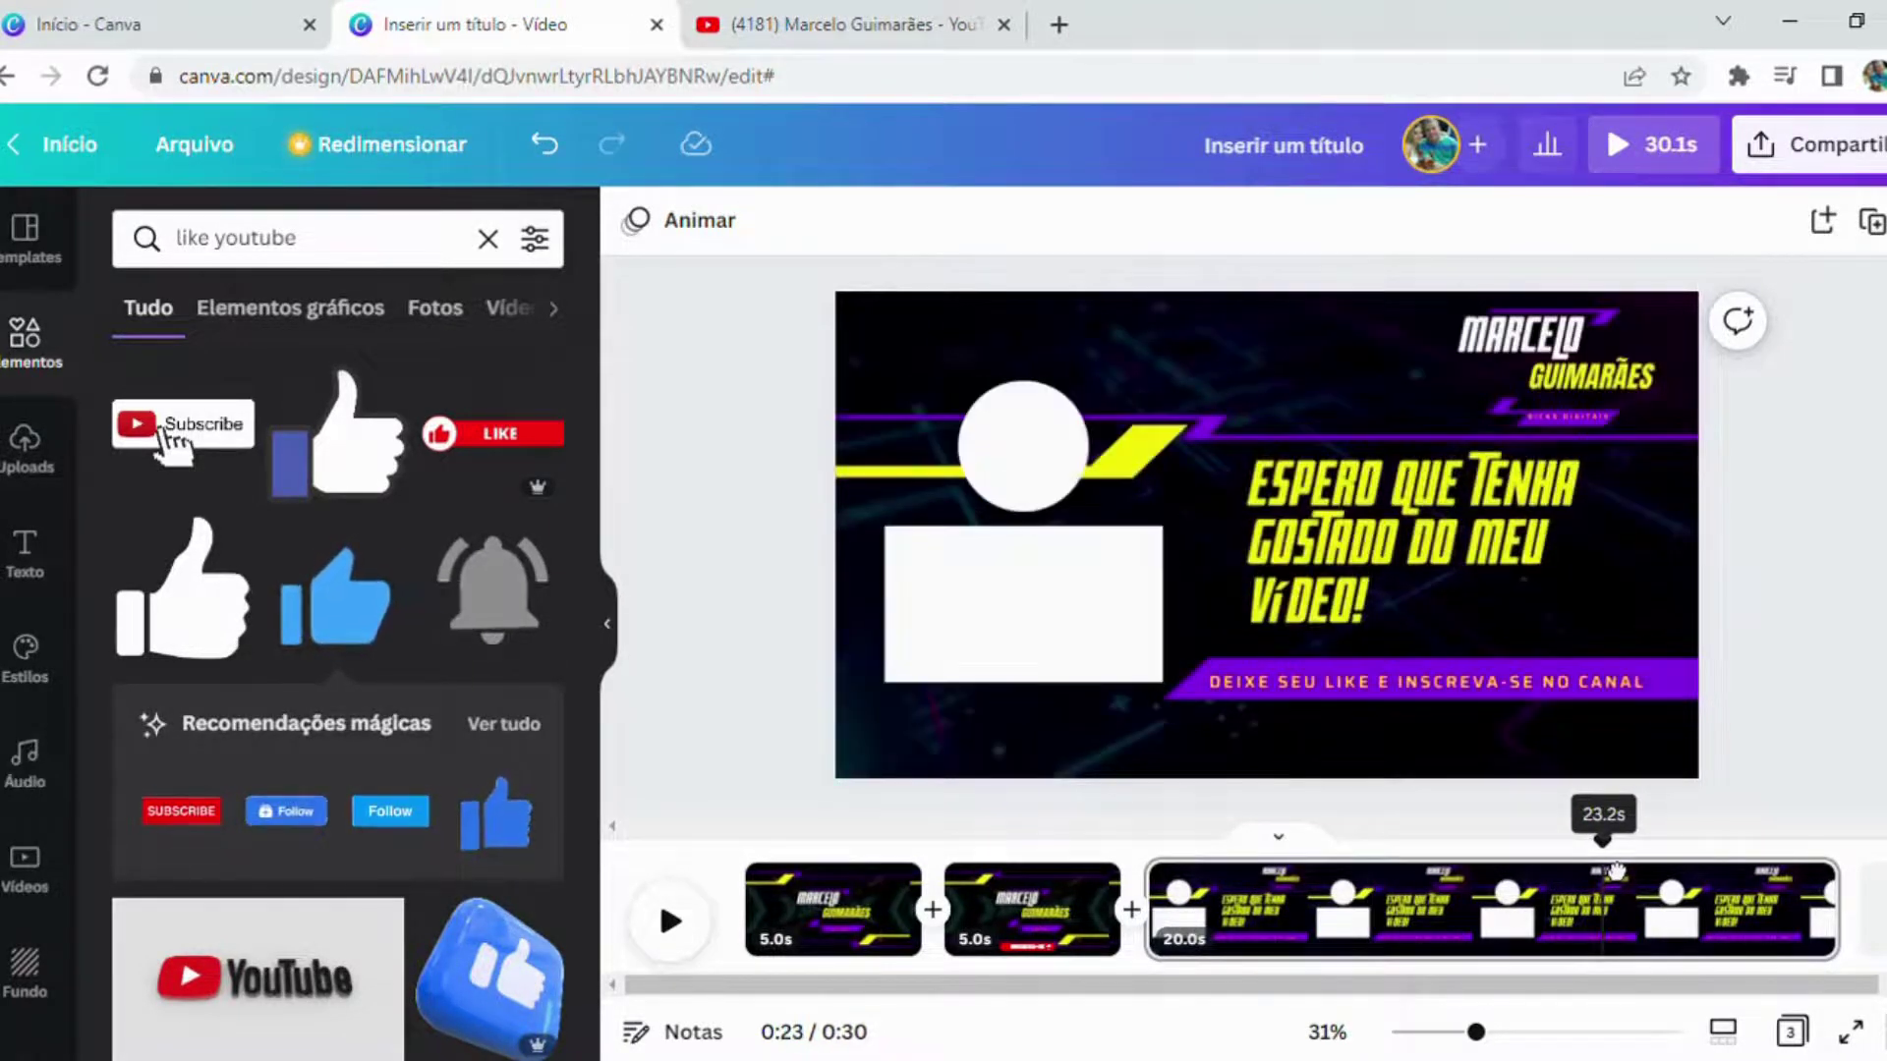
right_click(1612, 929)
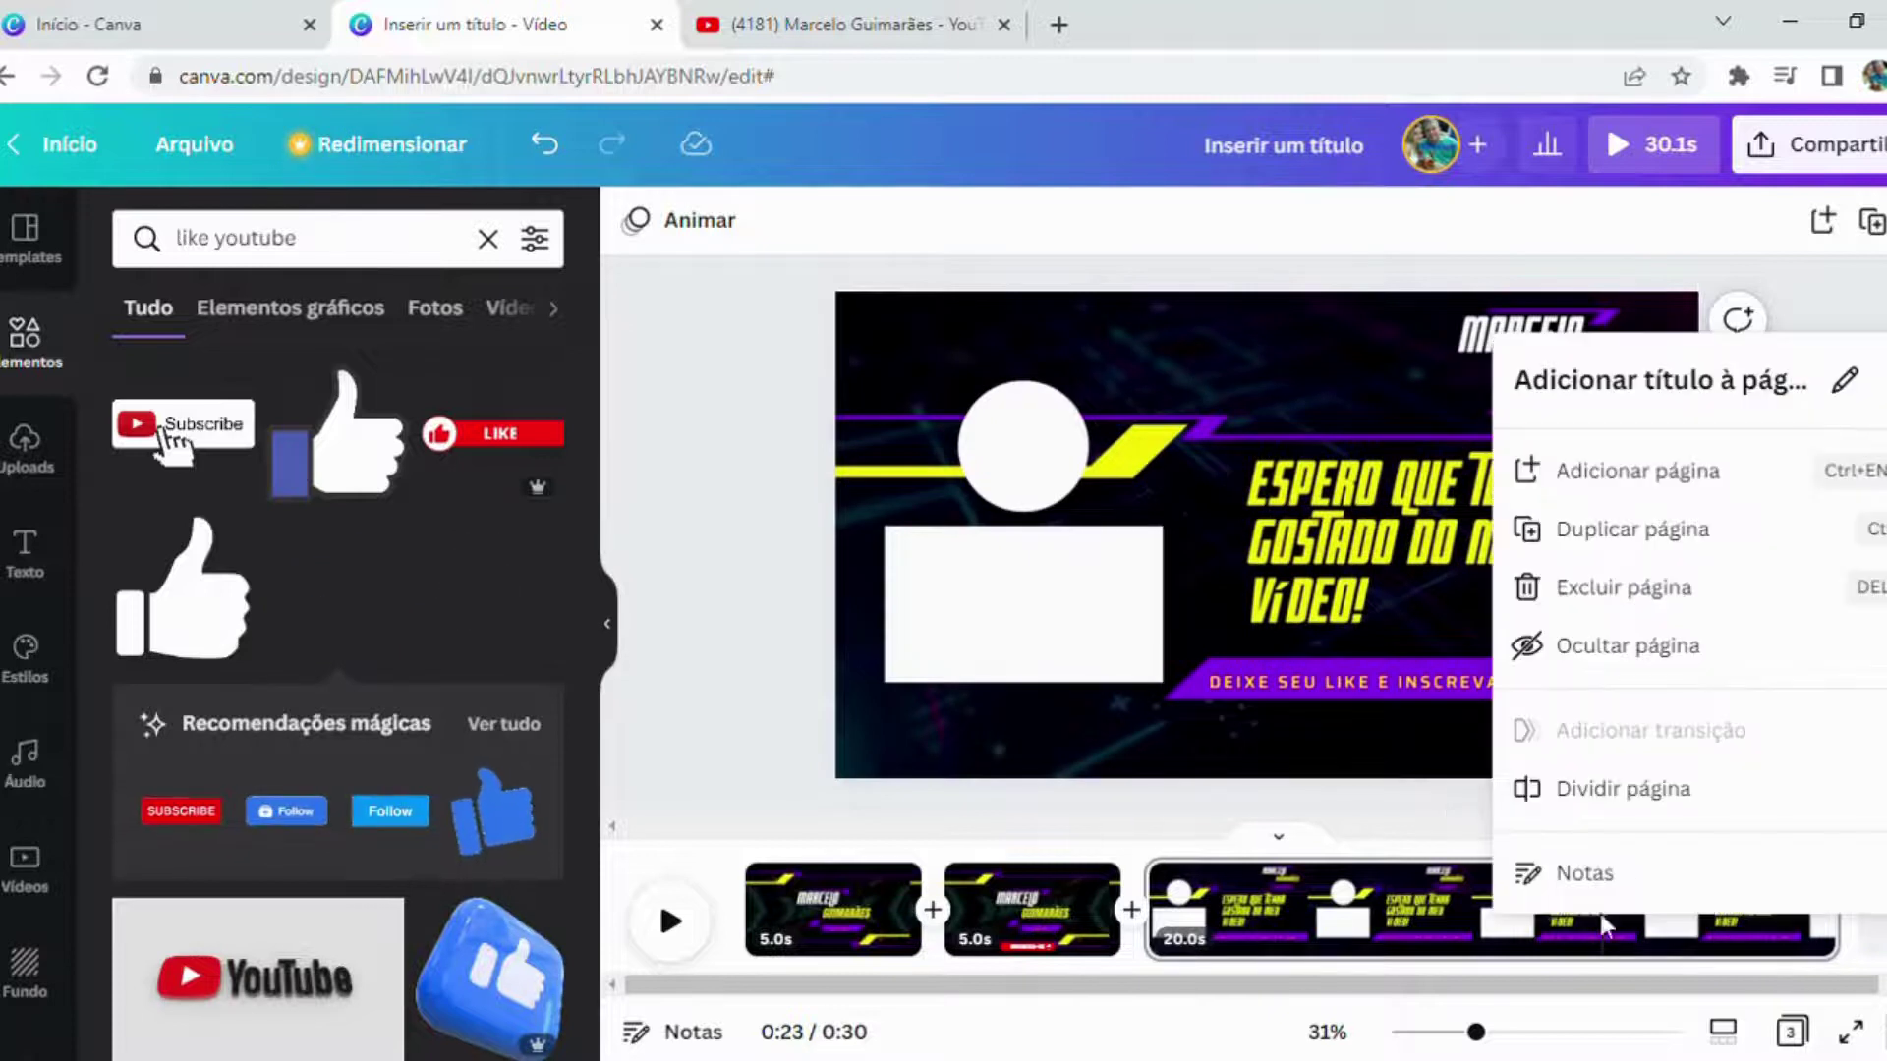
left_click(1568, 810)
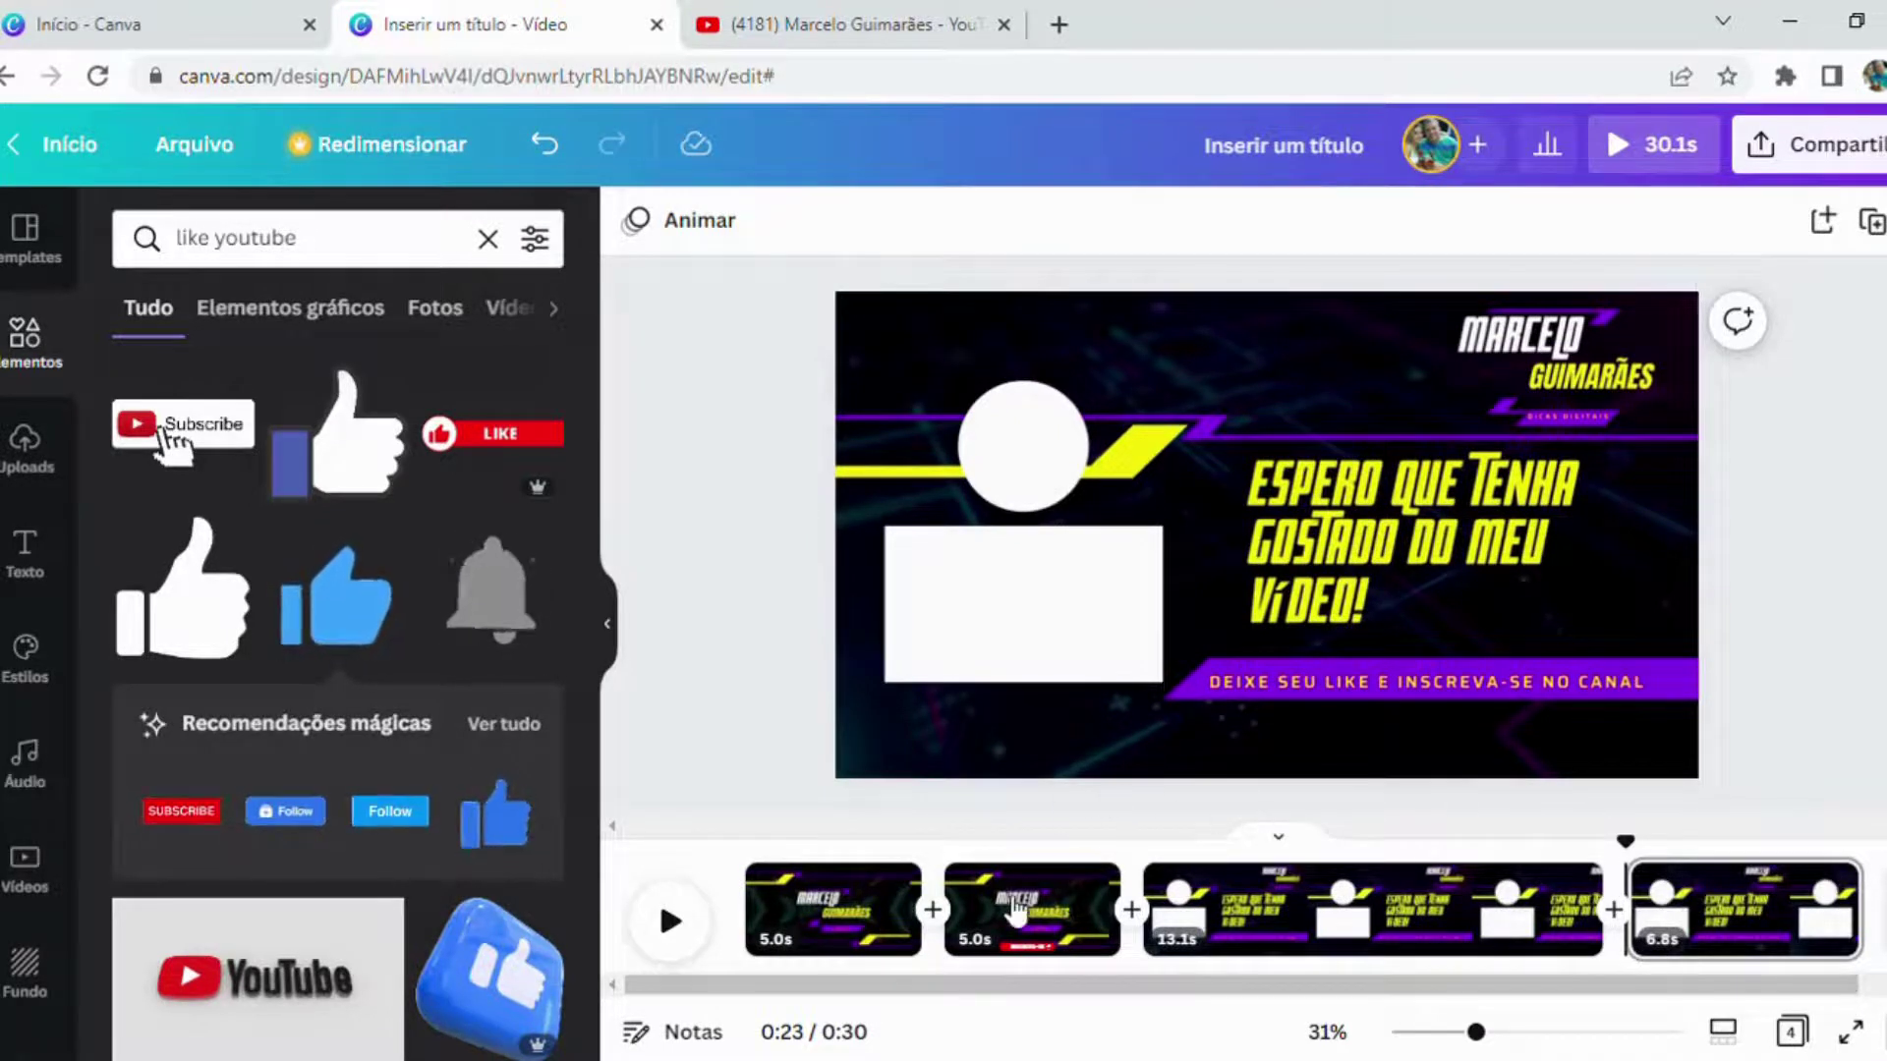
Step: Copy the grouped INSCREVA-SE banner from the second page and paste it onto the last end-screen page
left_click(1058, 894)
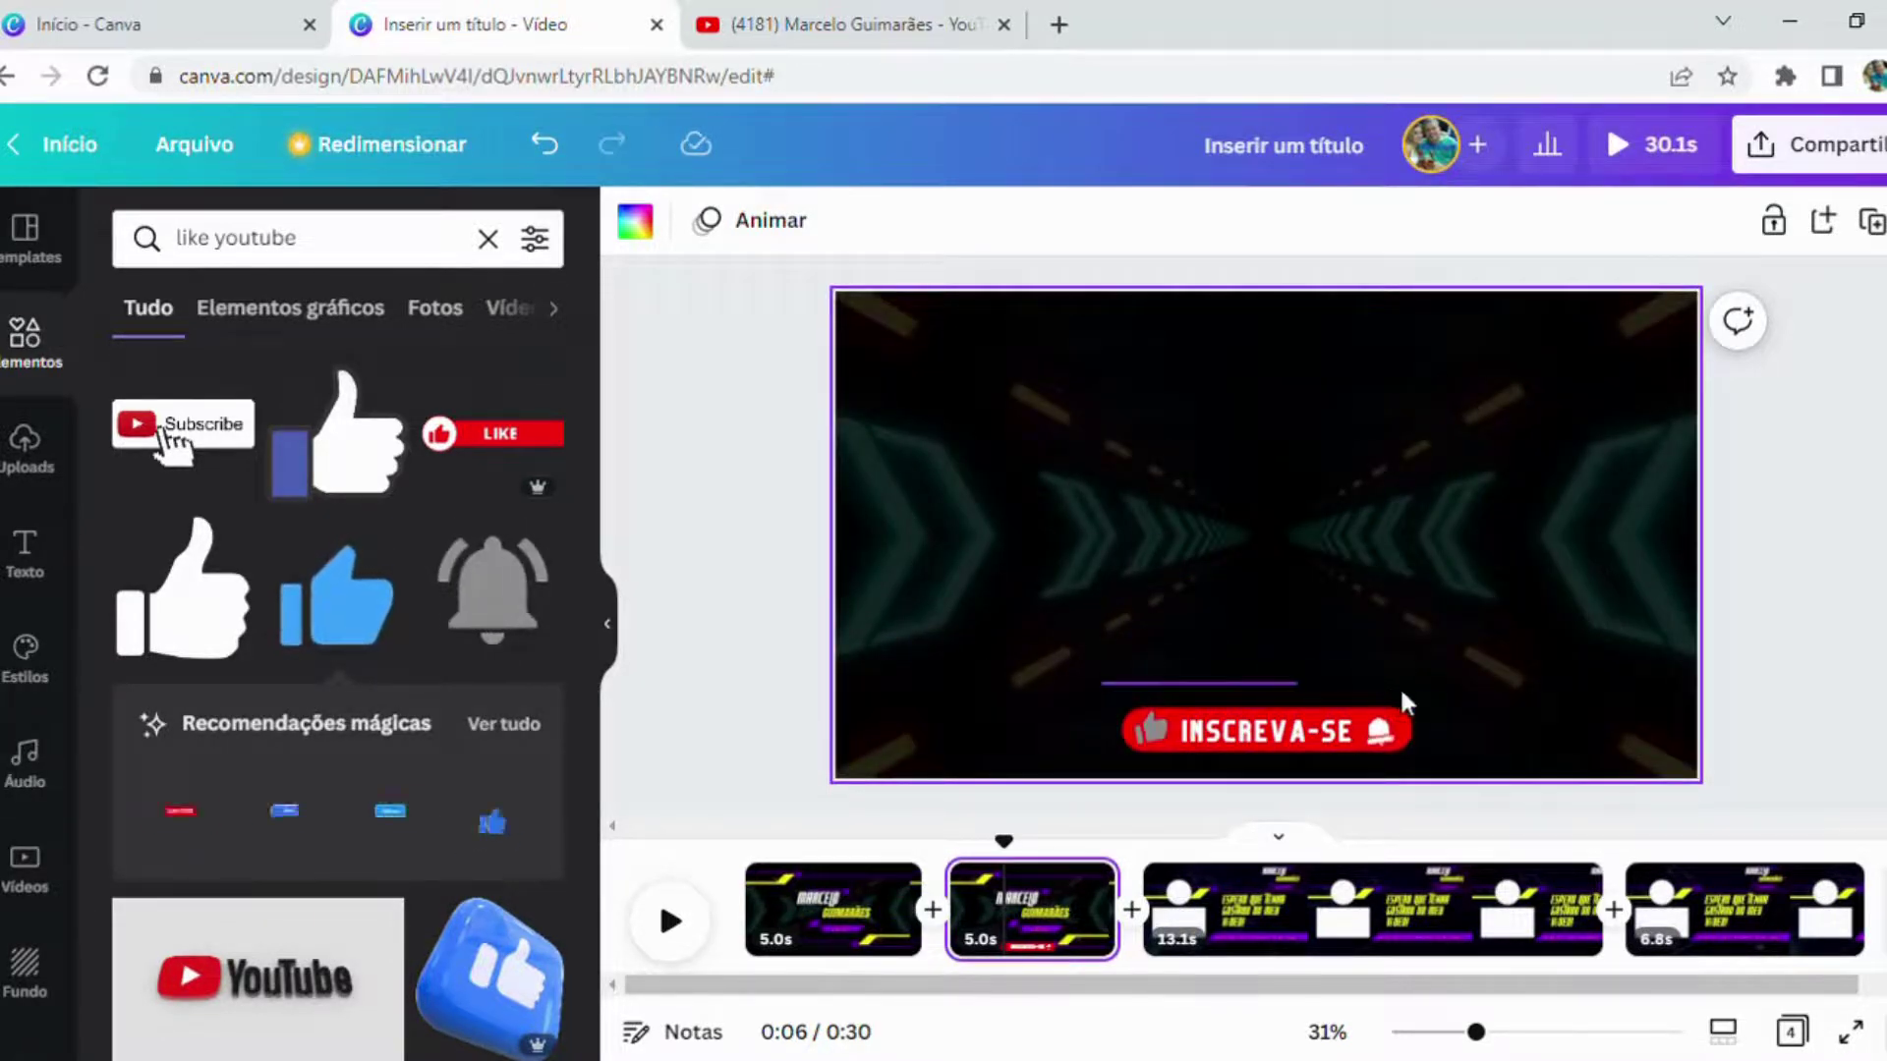
left_click(1371, 727)
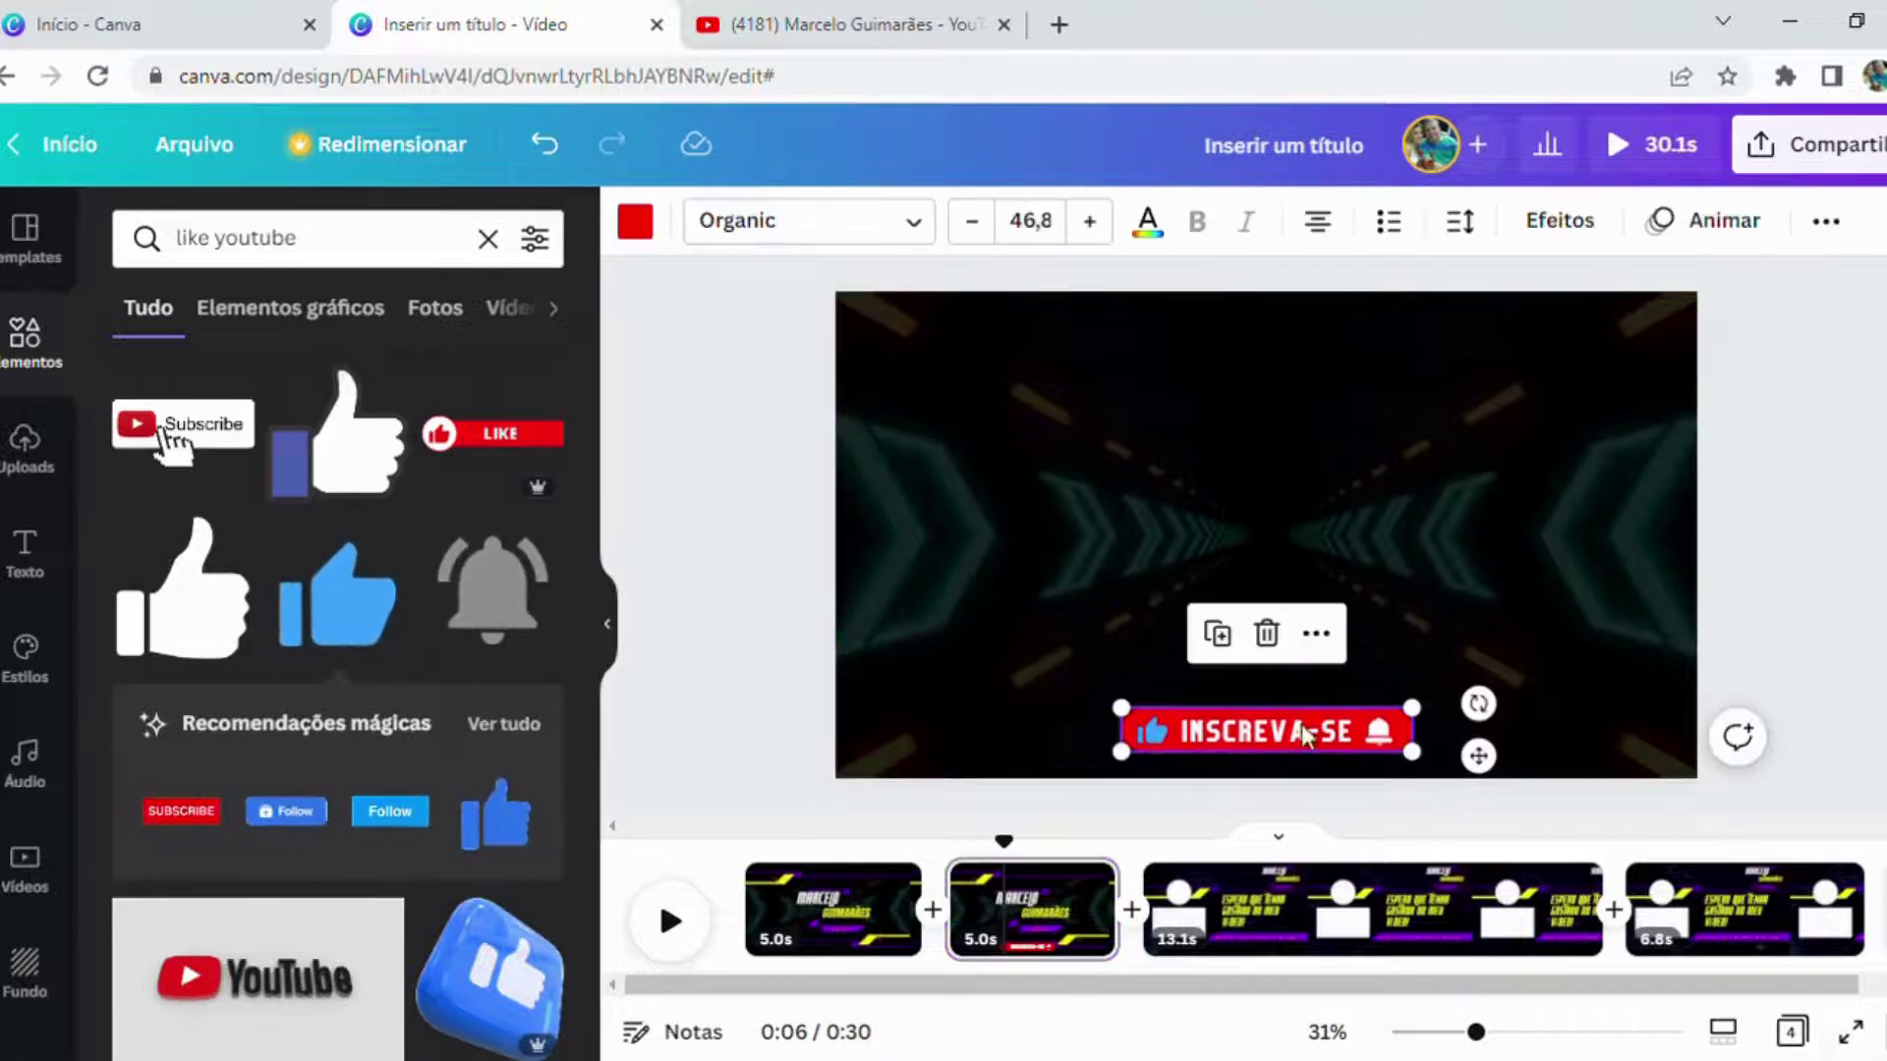
left_click(1317, 633)
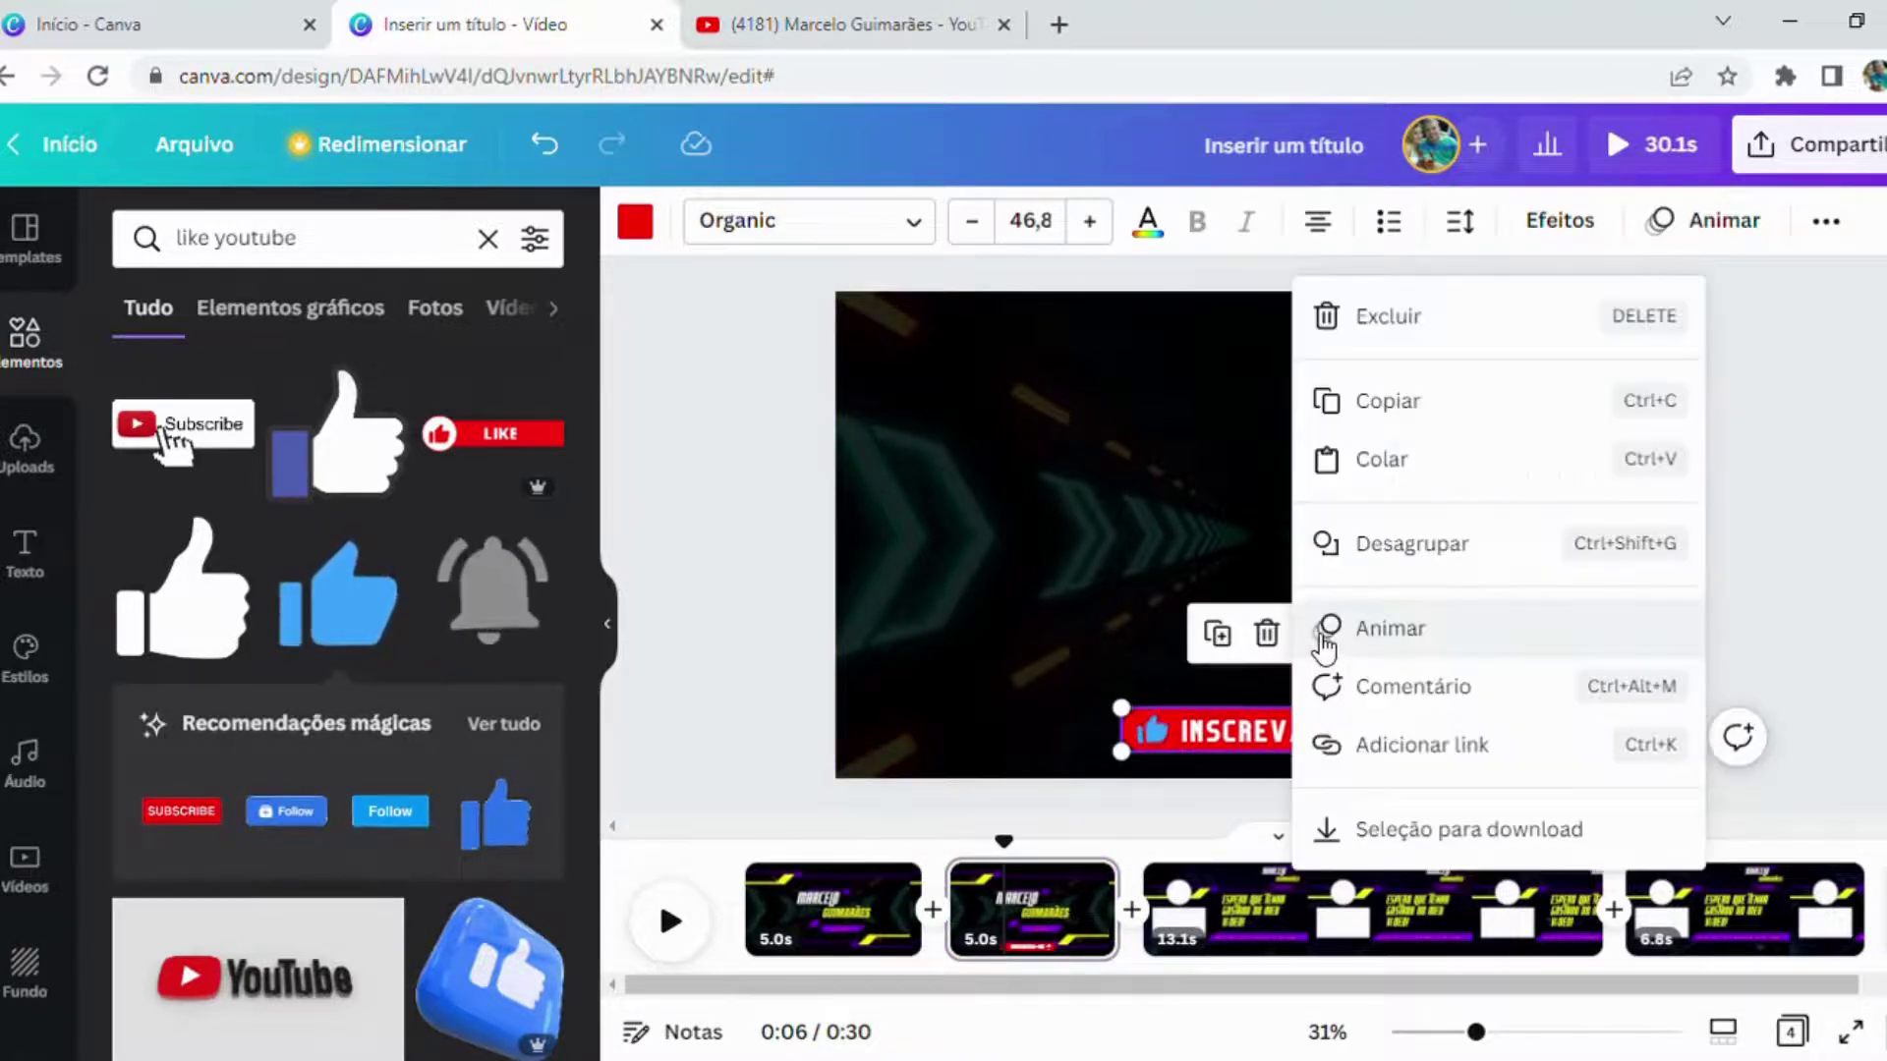
left_click(1409, 403)
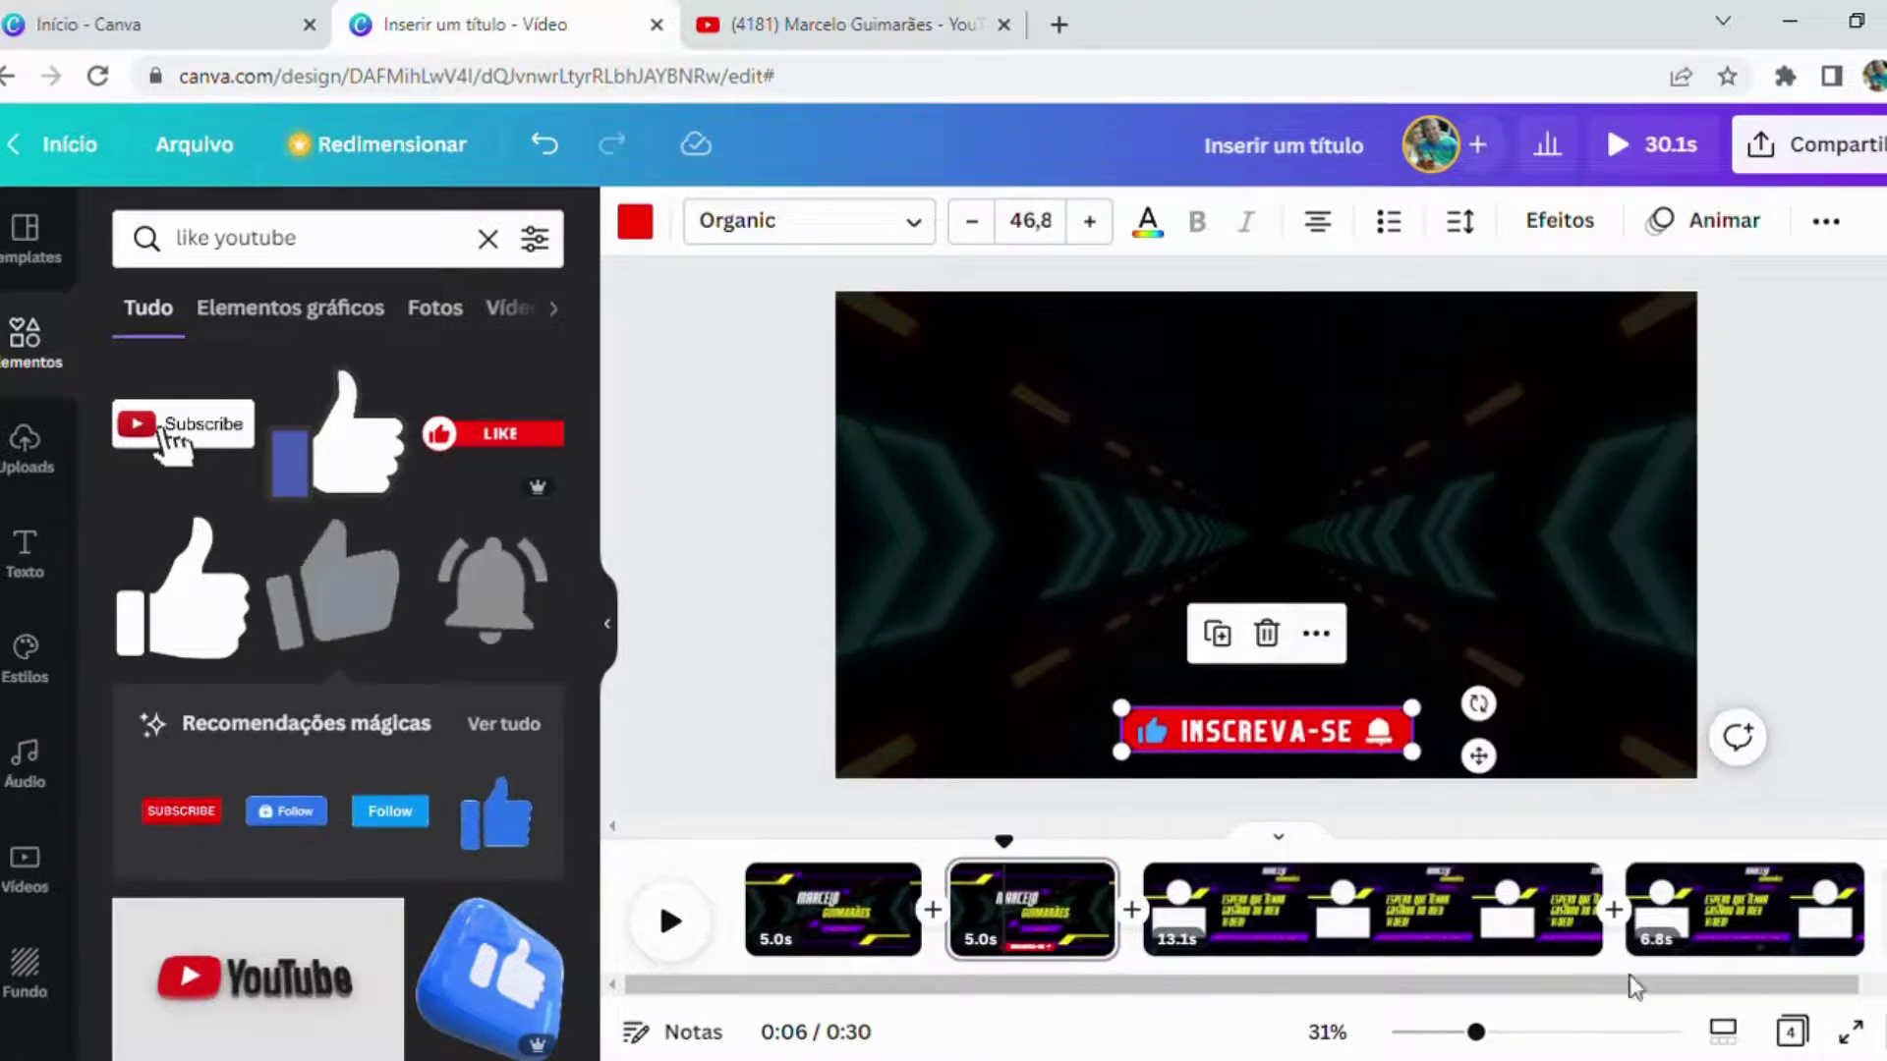
left_click(1745, 896)
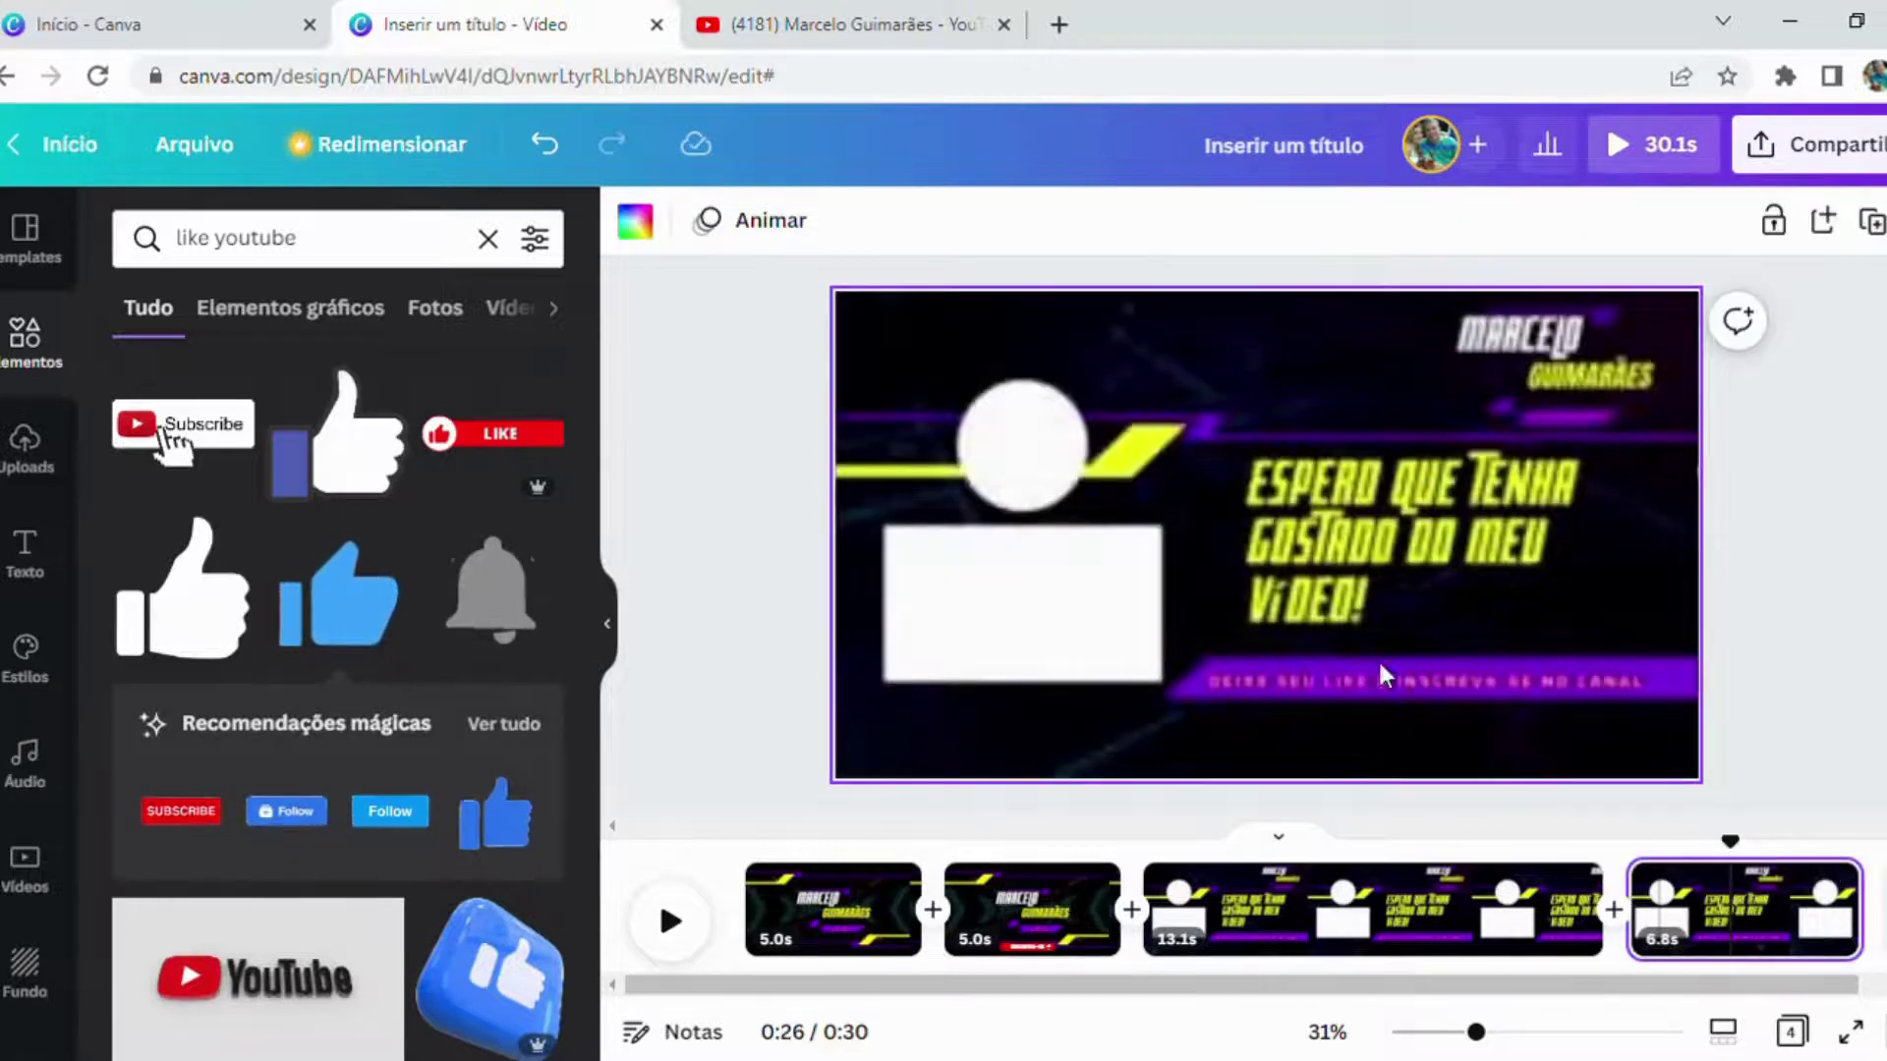
right_click(1339, 607)
left_click(1420, 698)
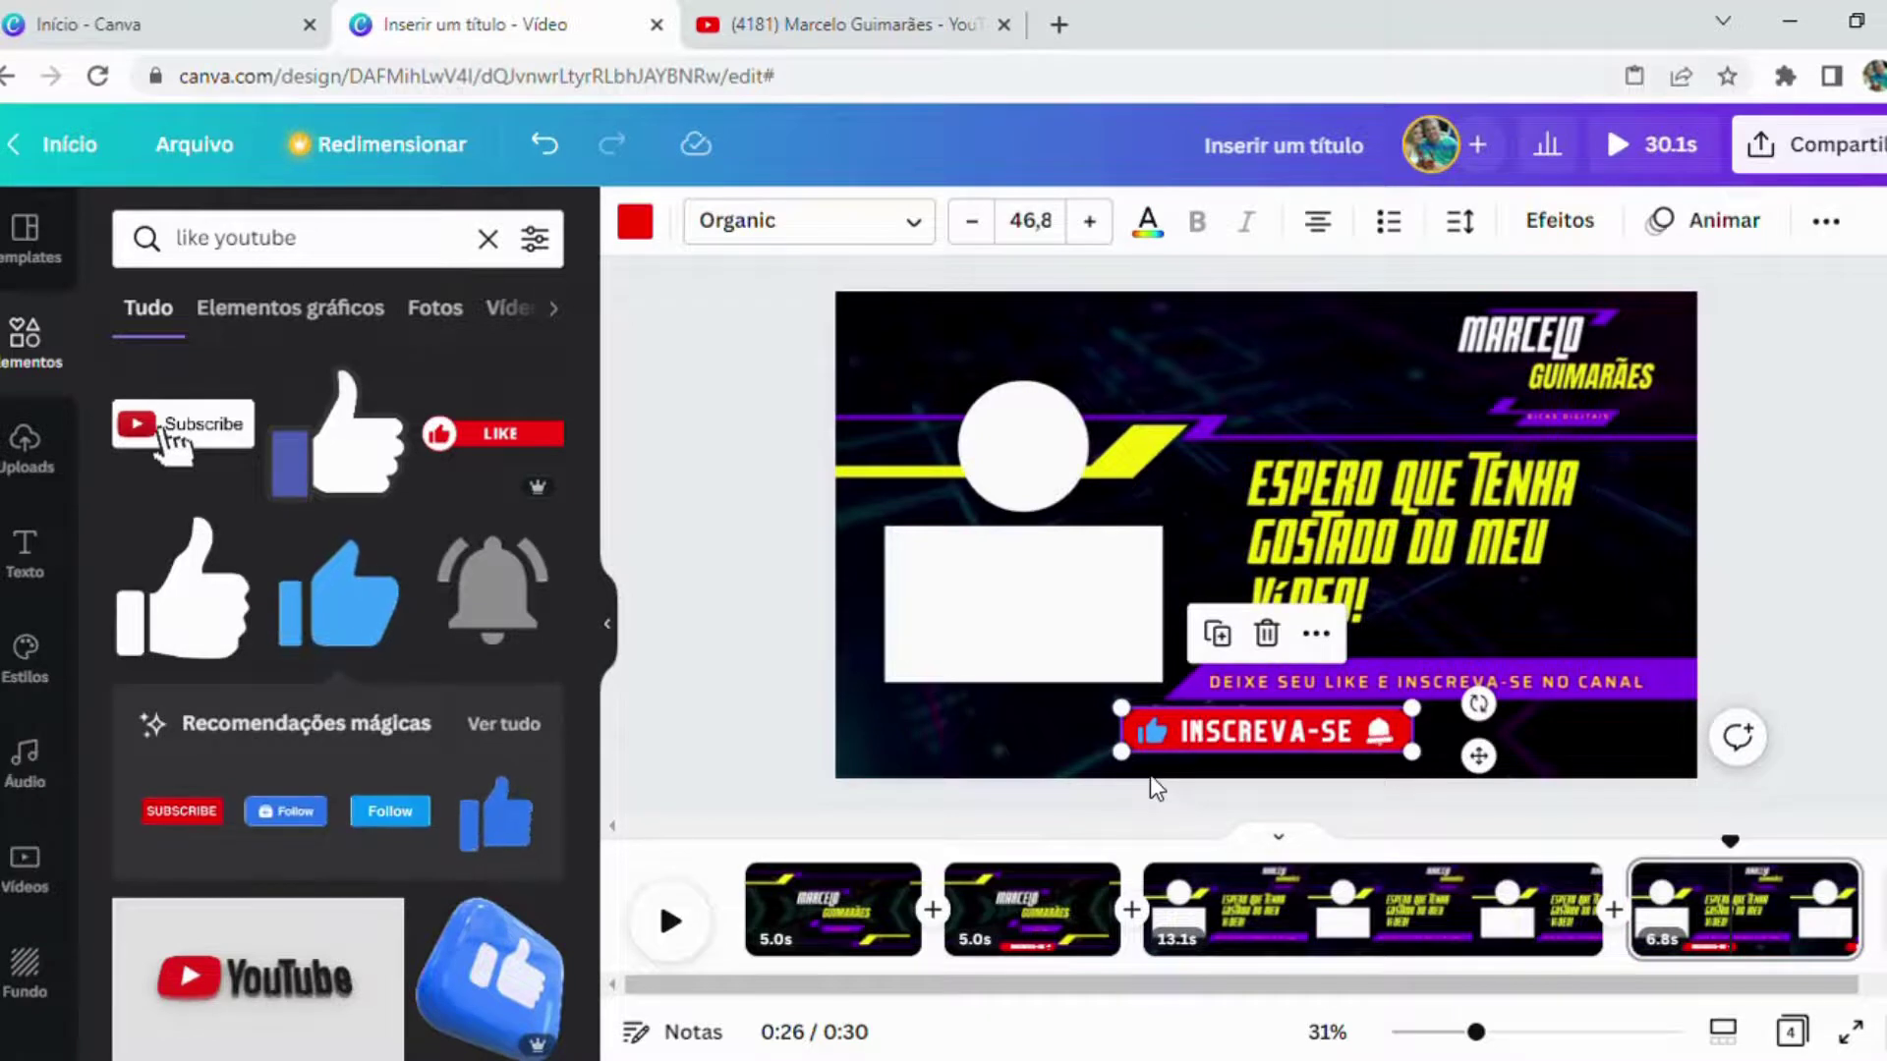
left_click(735, 713)
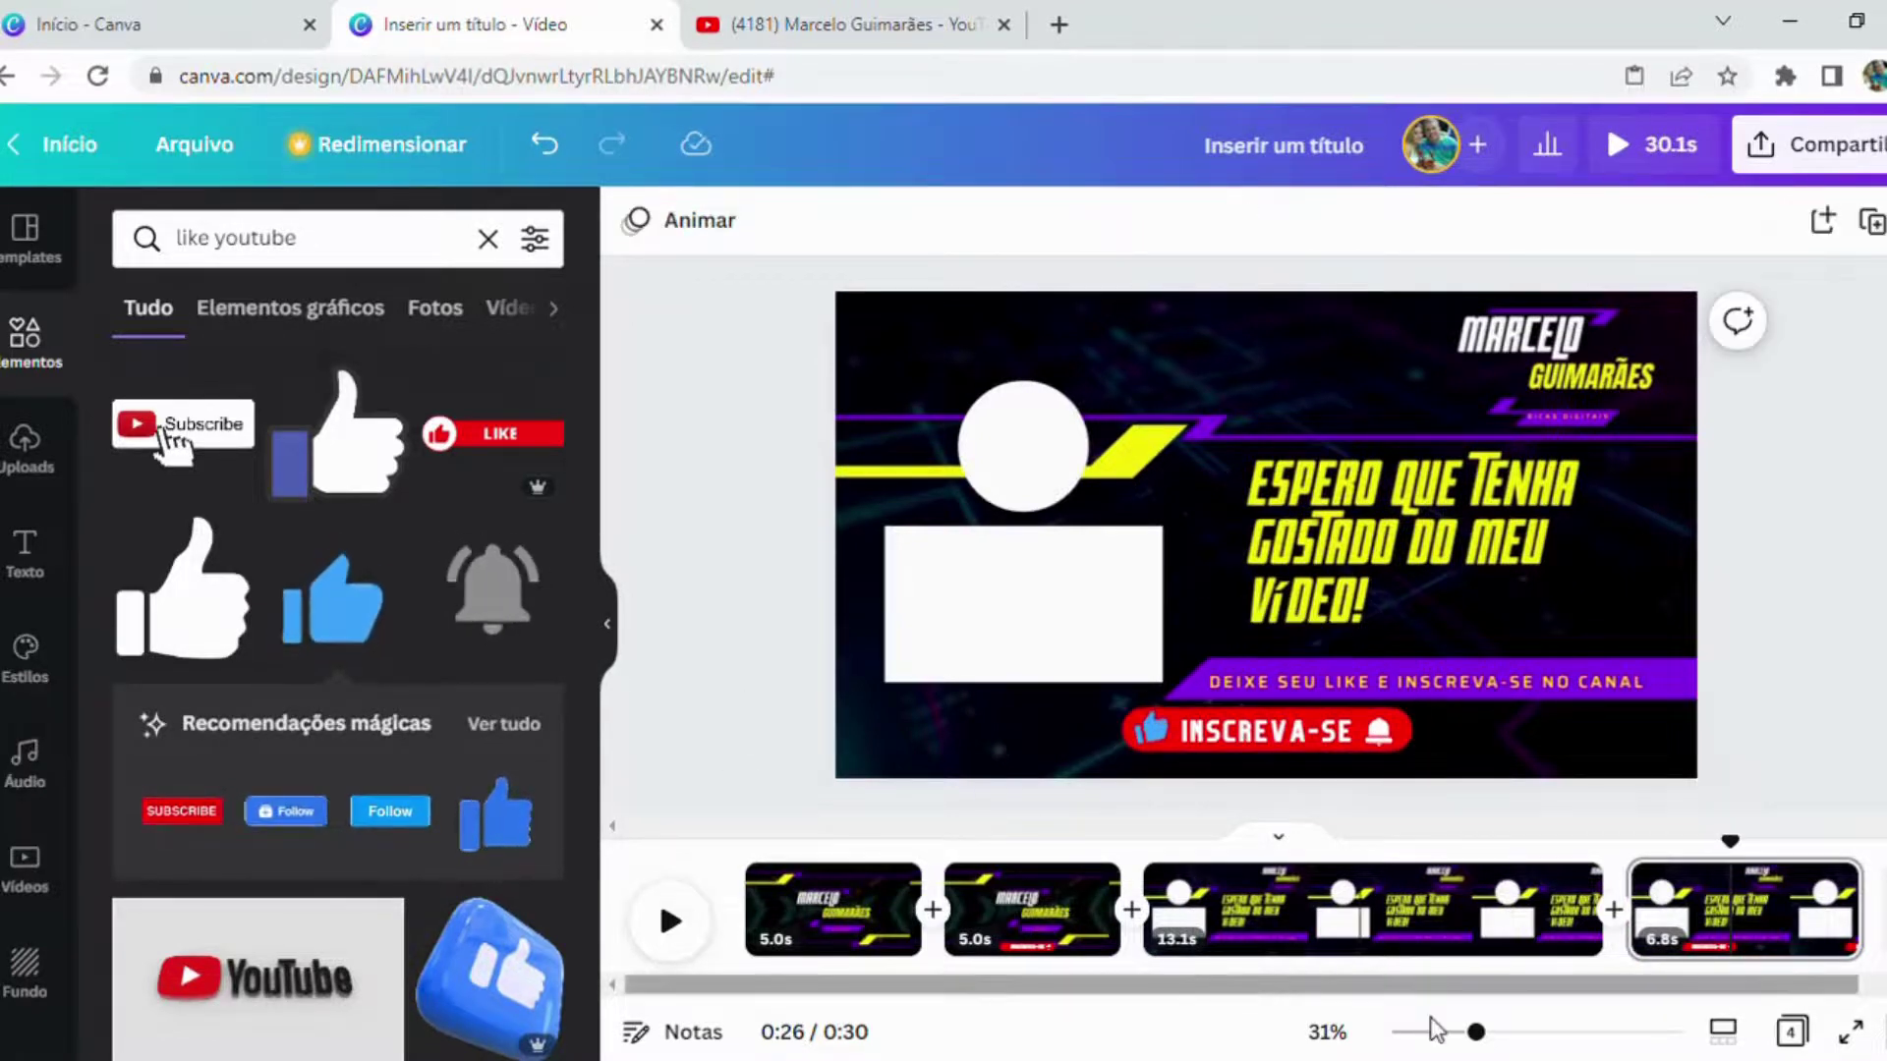
Step: Play the video to check the end-screen pages with the pasted INSCREVA-SE banner
left_click(671, 920)
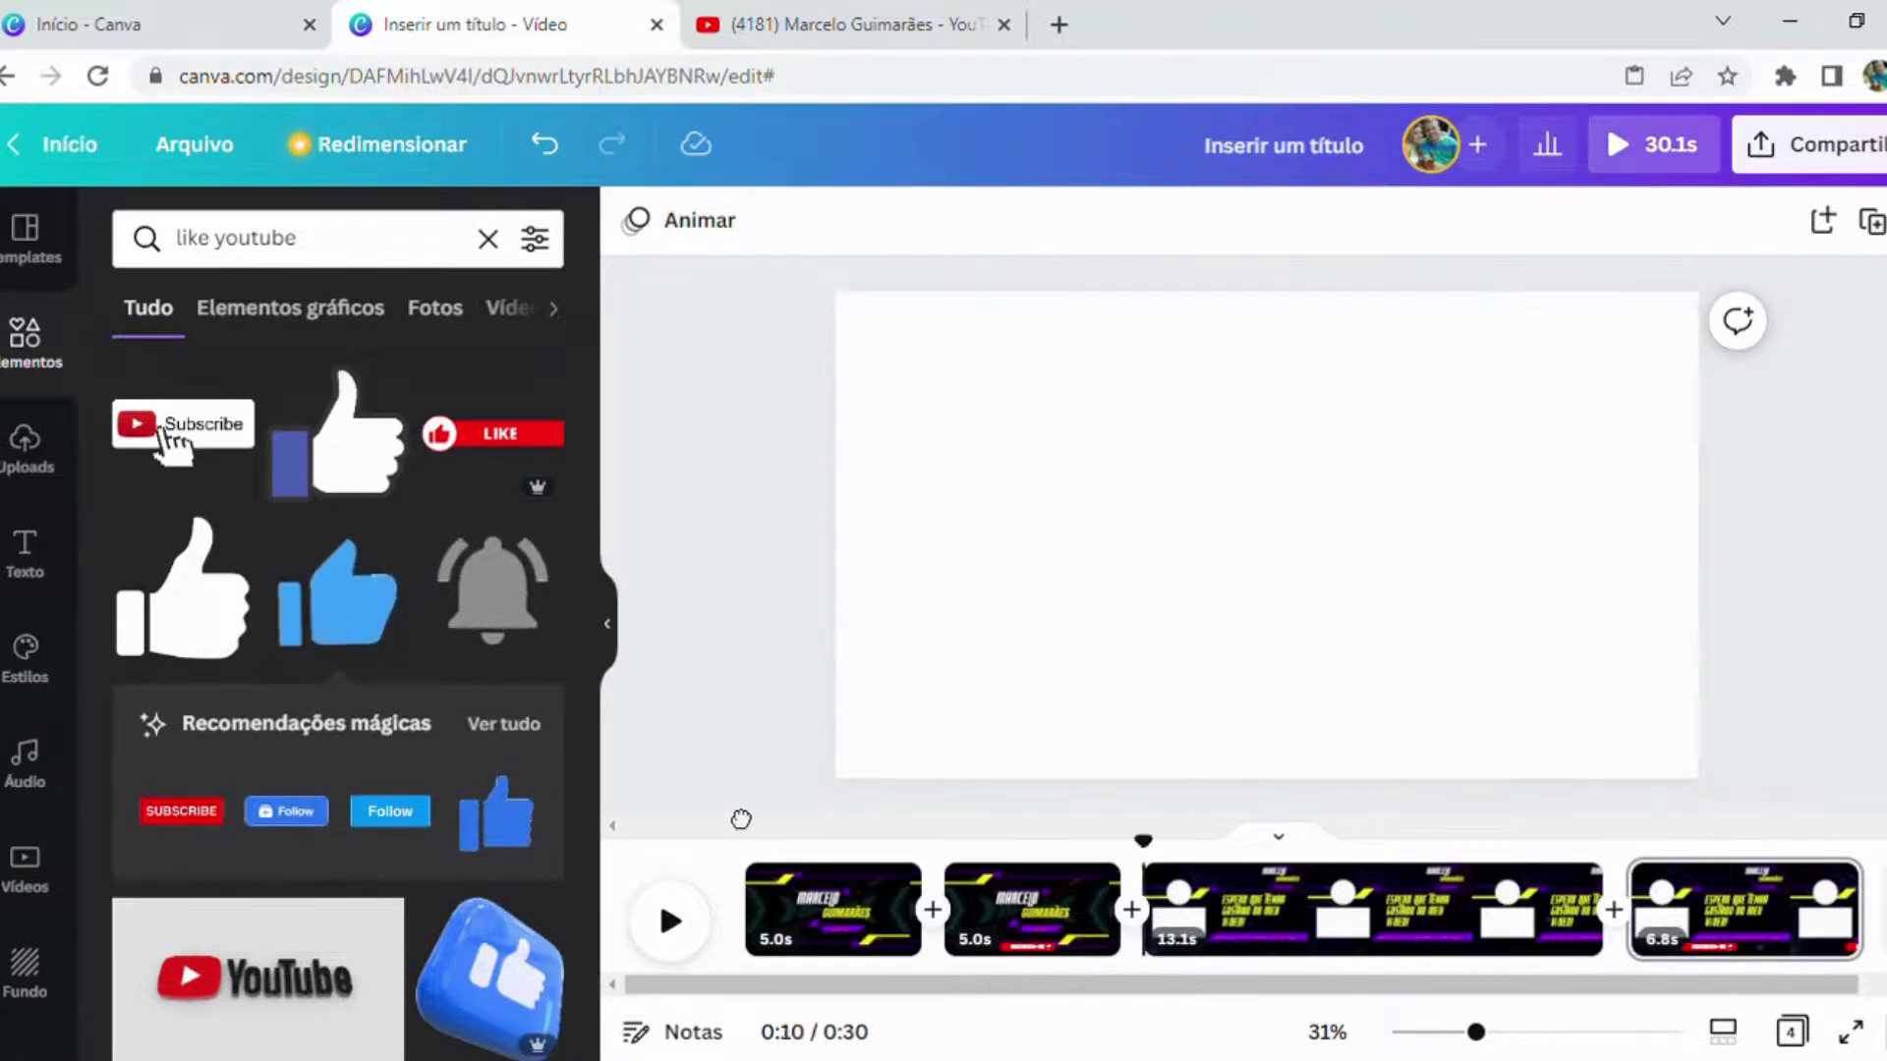